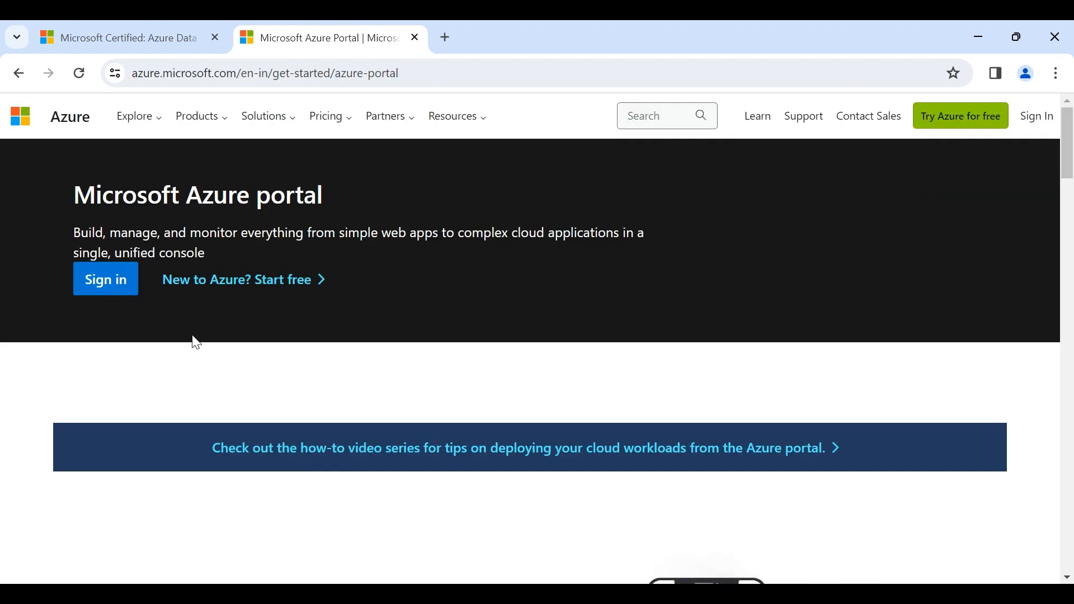
Step: Sign in to the Microsoft Azure portal
{"action": "left_click", "coordinate": [1040, 117]}
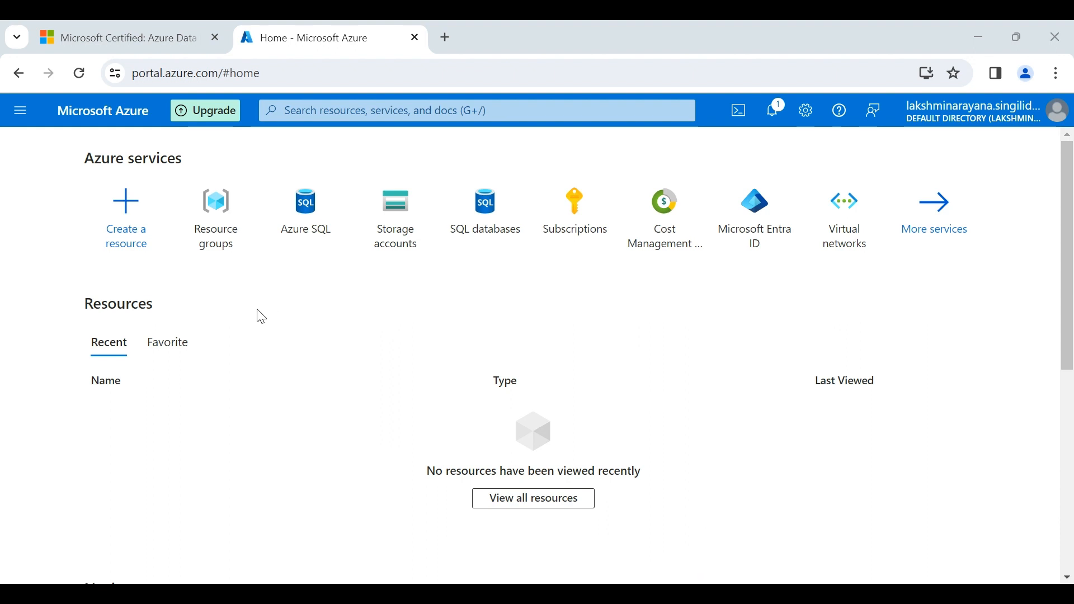
Step: Check the list of existing resource groups and return to the portal's home page
{"action": "left_click", "coordinate": [202, 228]}
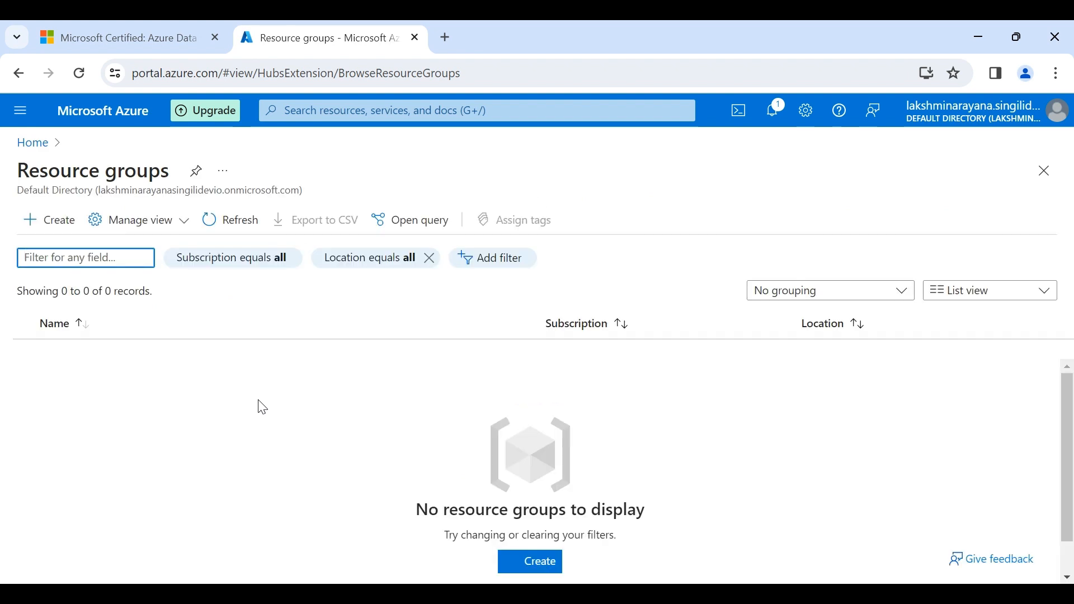
{"action": "left_click", "coordinate": [32, 143]}
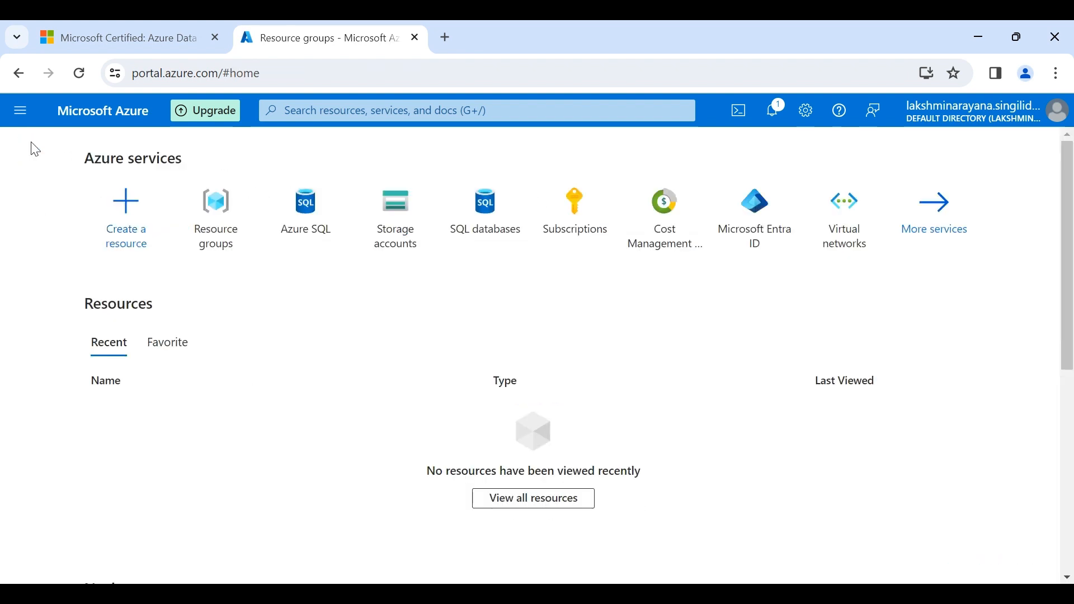
{"action": "left_click", "coordinate": [214, 229]}
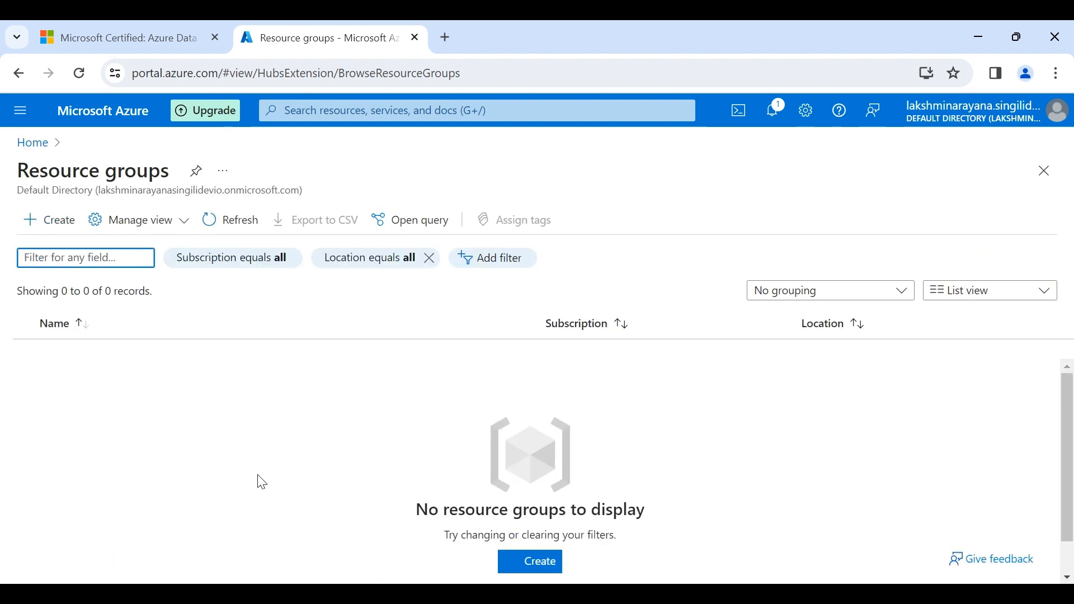
{"action": "left_click", "coordinate": [24, 142]}
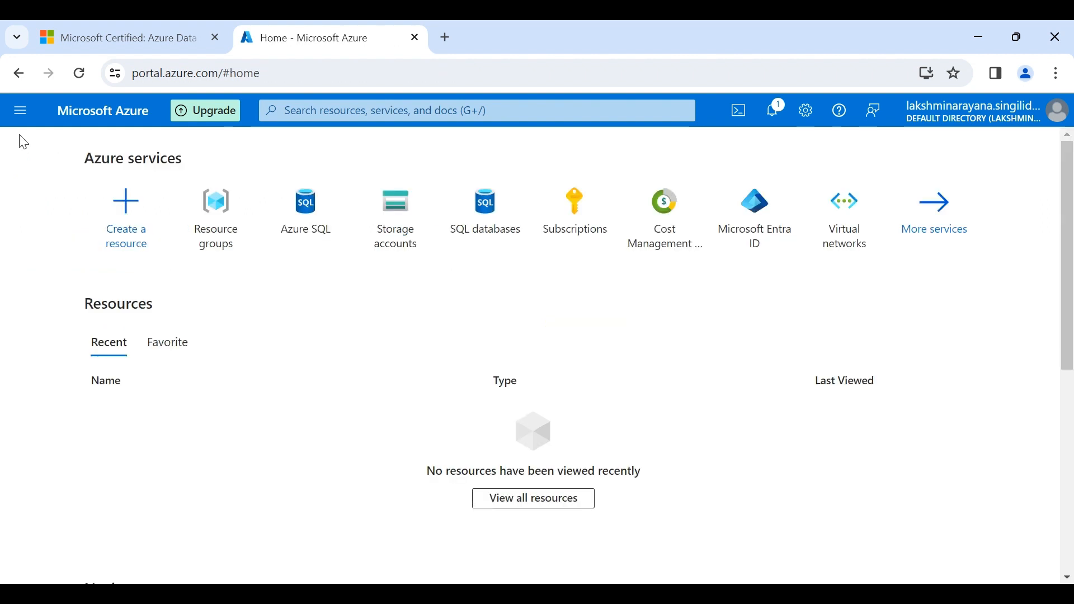
Step: Search the marketplace for "storage account", look over the offers, and return to the portal's home page
{"action": "left_click", "coordinate": [124, 234]}
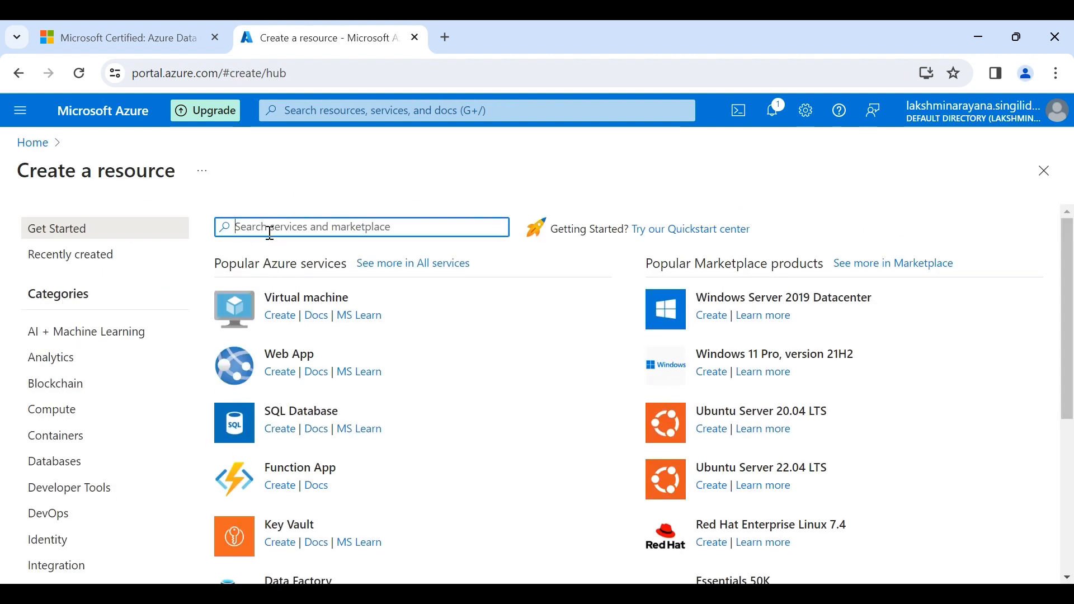
{"action": "type", "text": "St"}
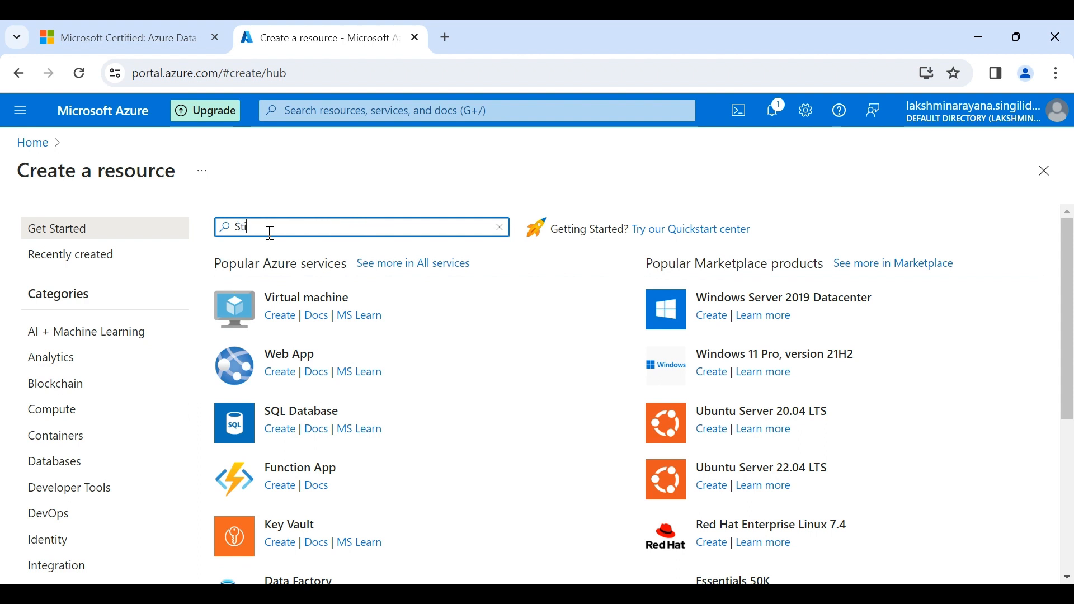
{"action": "type", "text": "orage"}
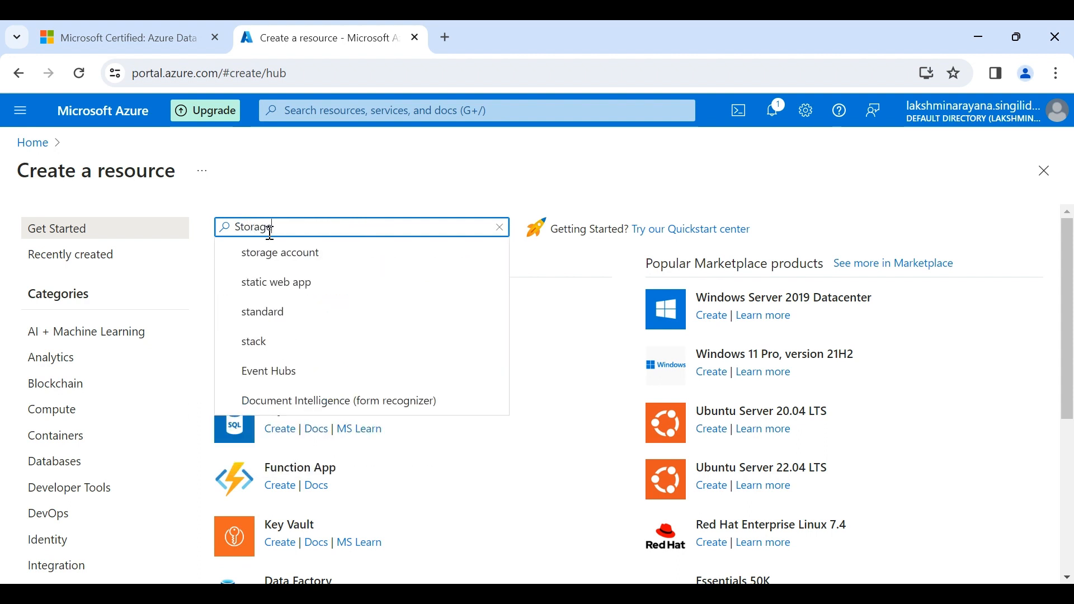
{"action": "type", "text": " account"}
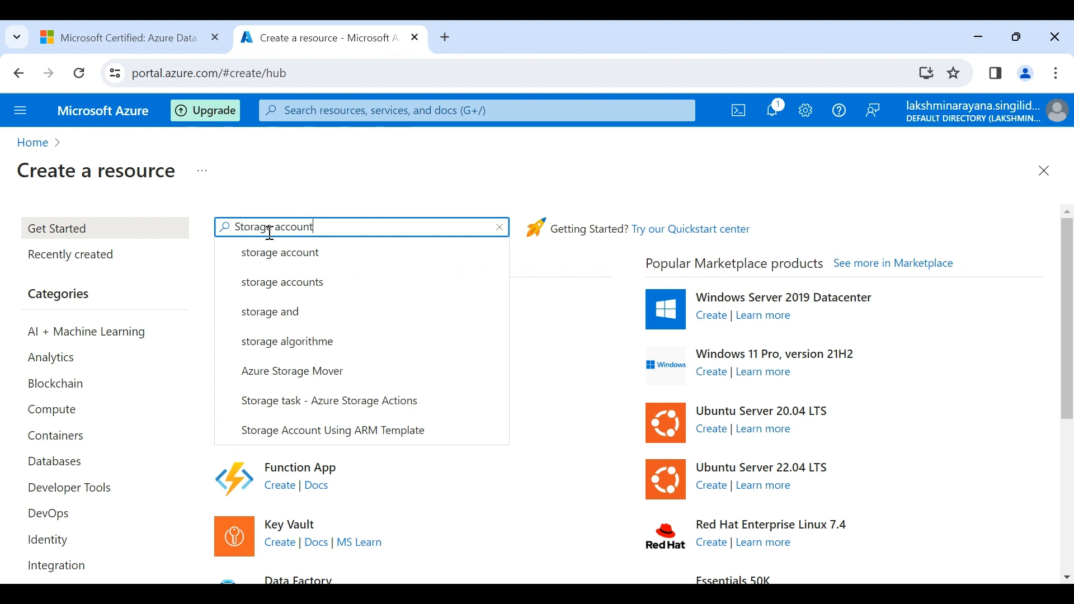
{"action": "left_click", "coordinate": [291, 253]}
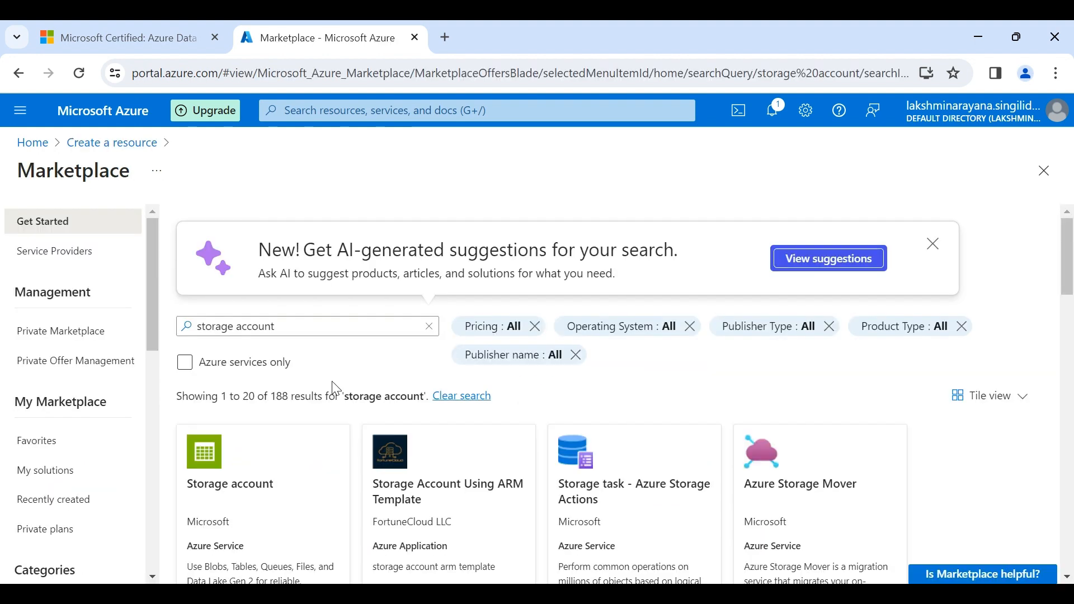
{"action": "scroll", "coordinate": [336, 388], "scroll_direction": "down", "scroll_amount": 2}
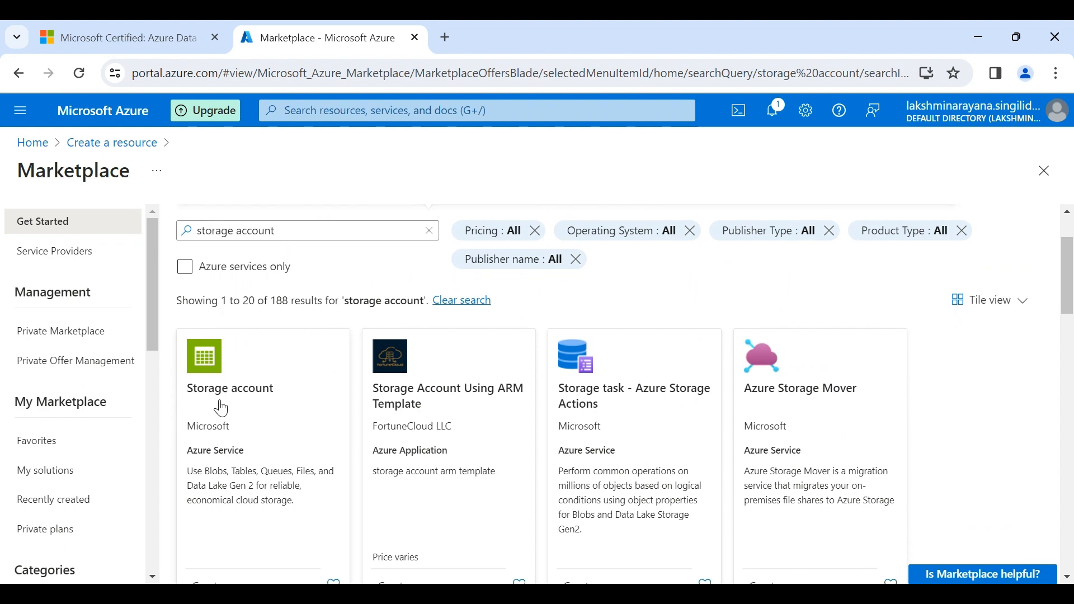
{"action": "scroll", "coordinate": [271, 256], "scroll_direction": "up", "scroll_amount": 2}
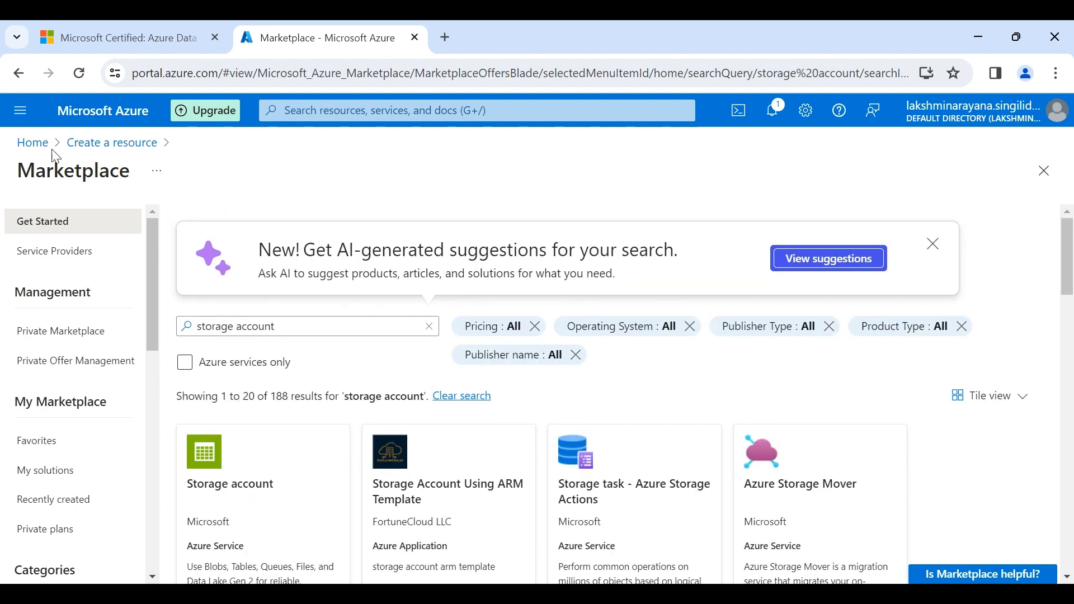
{"action": "left_click", "coordinate": [31, 142]}
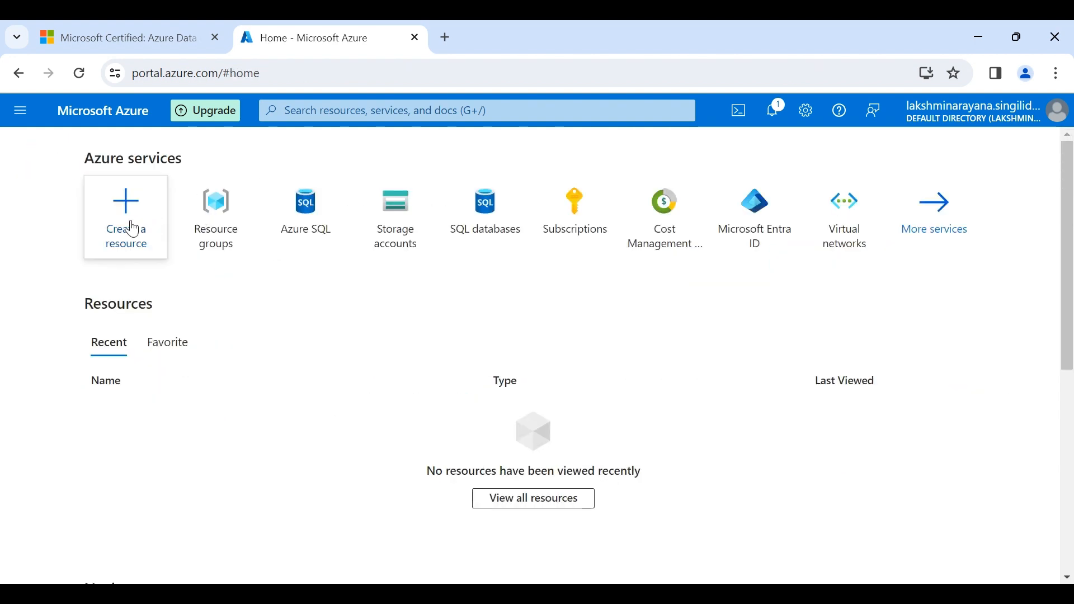
Step: Begin creating a storage account resource by browsing the Storage category of available resources
{"action": "left_click", "coordinate": [125, 229]}
{"action": "scroll", "coordinate": [108, 428], "scroll_direction": "down", "scroll_amount": 4}
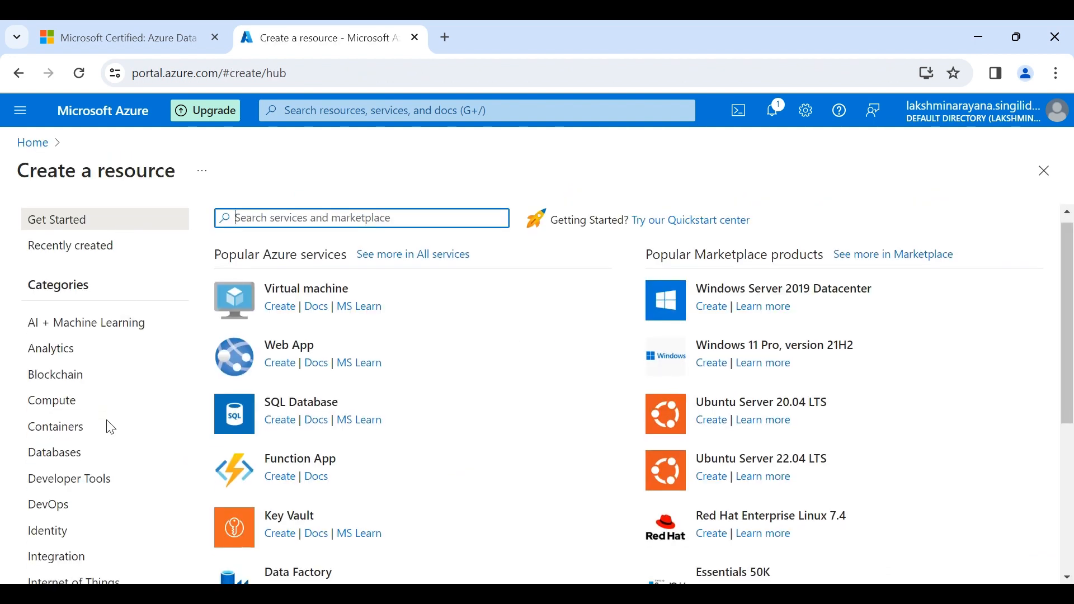
{"action": "scroll", "coordinate": [108, 429], "scroll_direction": "up", "scroll_amount": 4}
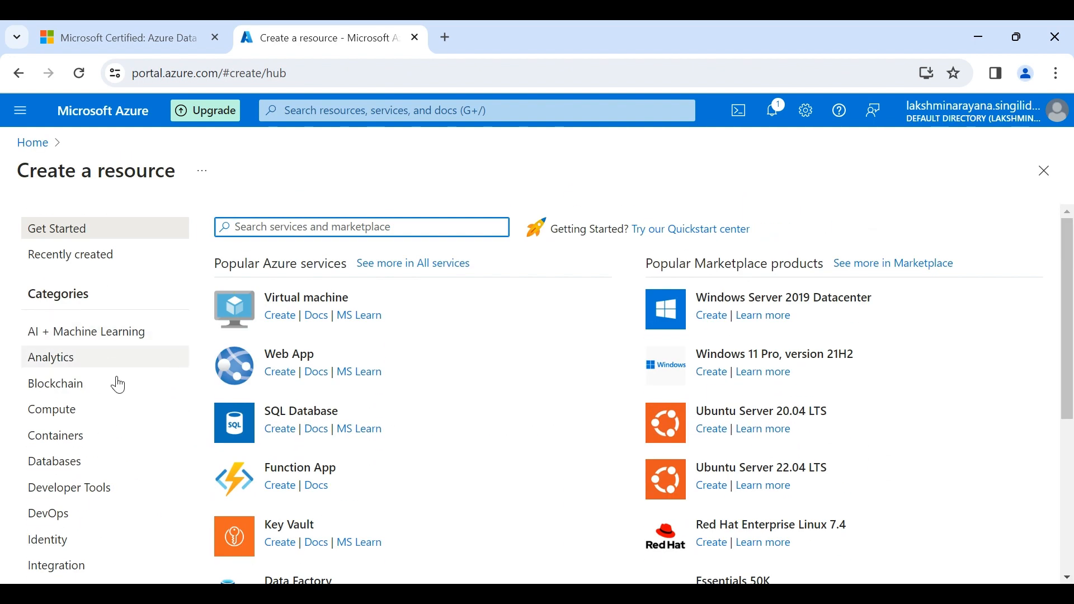
{"action": "scroll", "coordinate": [120, 446], "scroll_direction": "down", "scroll_amount": 5}
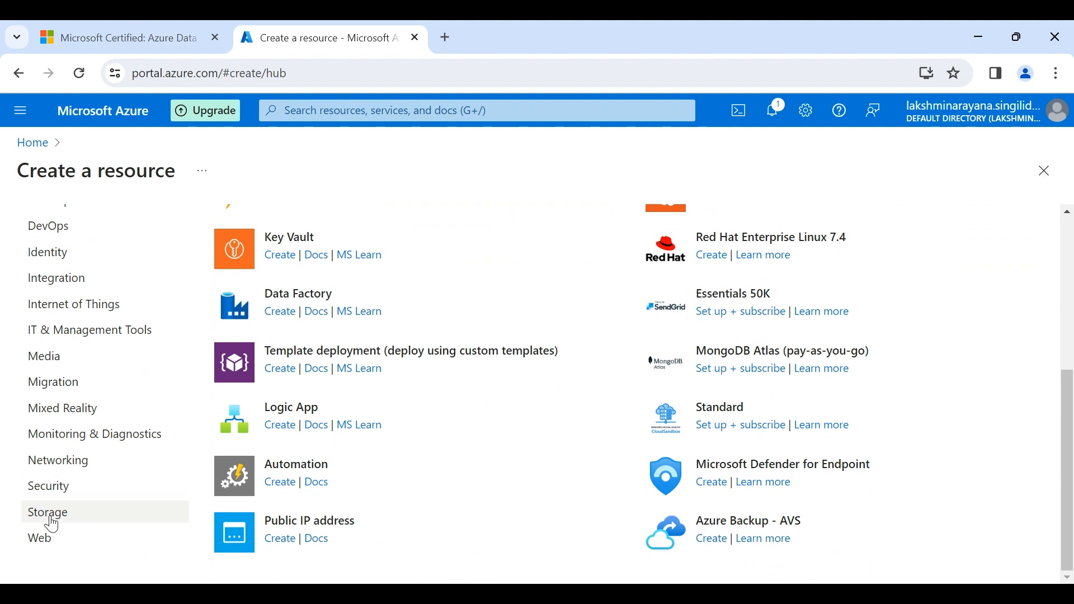
{"action": "left_click", "coordinate": [52, 525]}
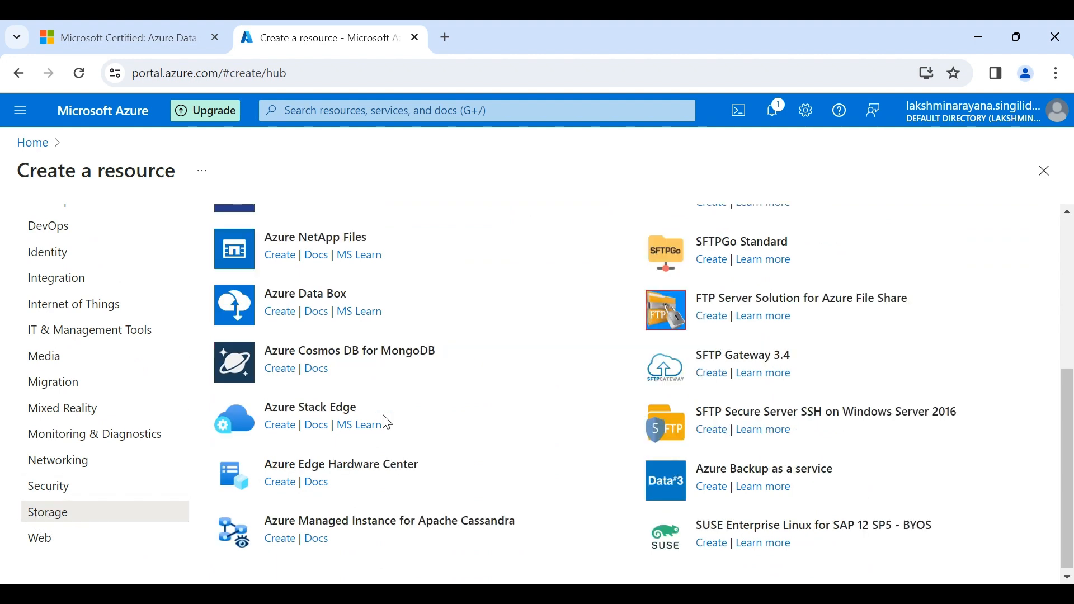
{"action": "scroll", "coordinate": [386, 423], "scroll_direction": "up", "scroll_amount": 5}
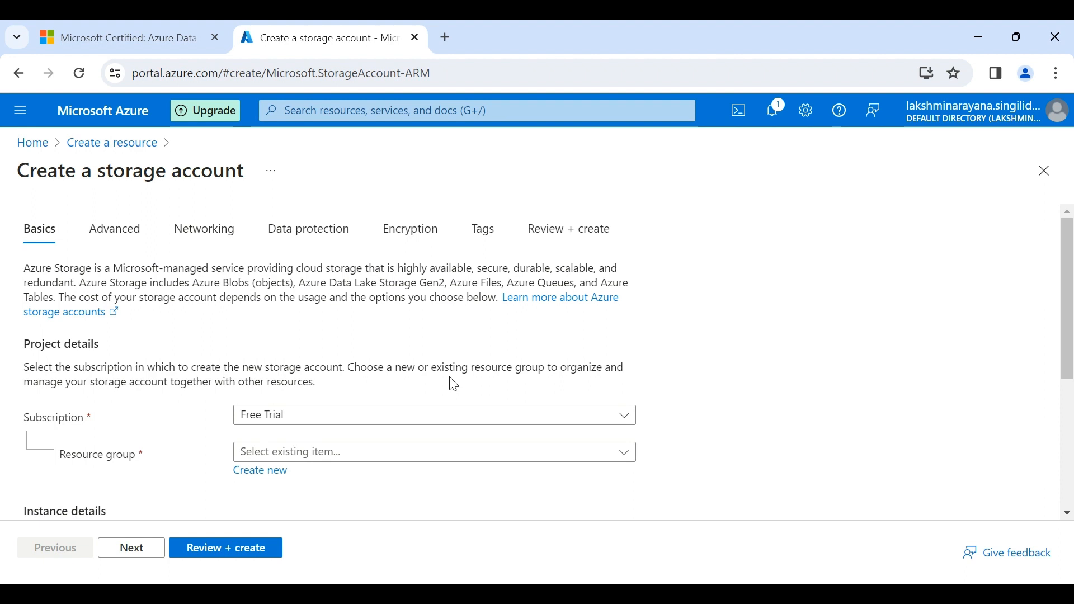
Step: Create a new resource group named Demo_Storage for the storage account
{"action": "scroll", "coordinate": [454, 385], "scroll_direction": "down", "scroll_amount": 2}
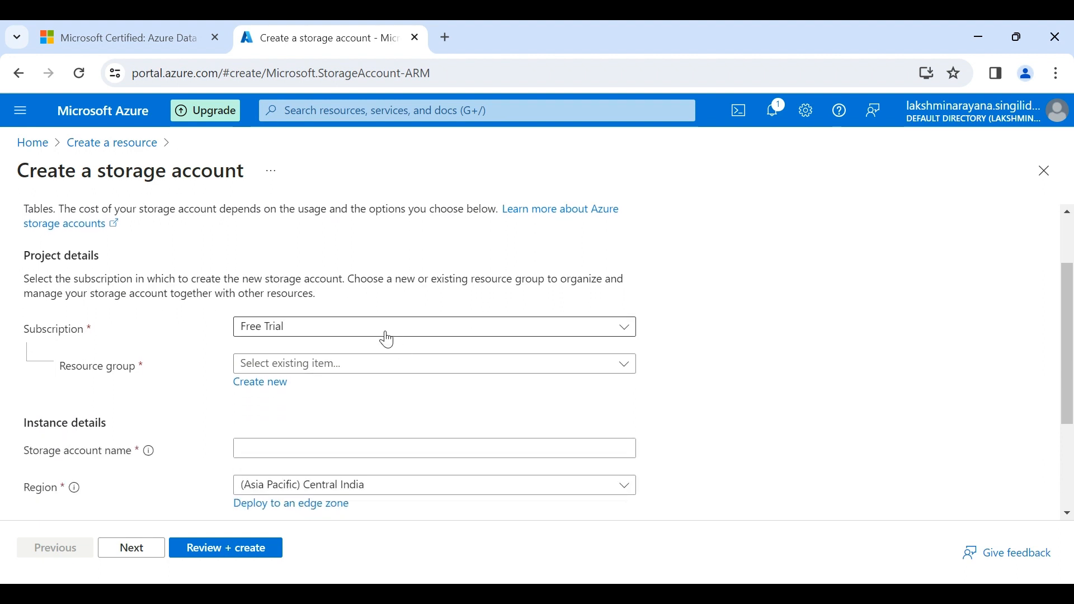
{"action": "left_click", "coordinate": [283, 372]}
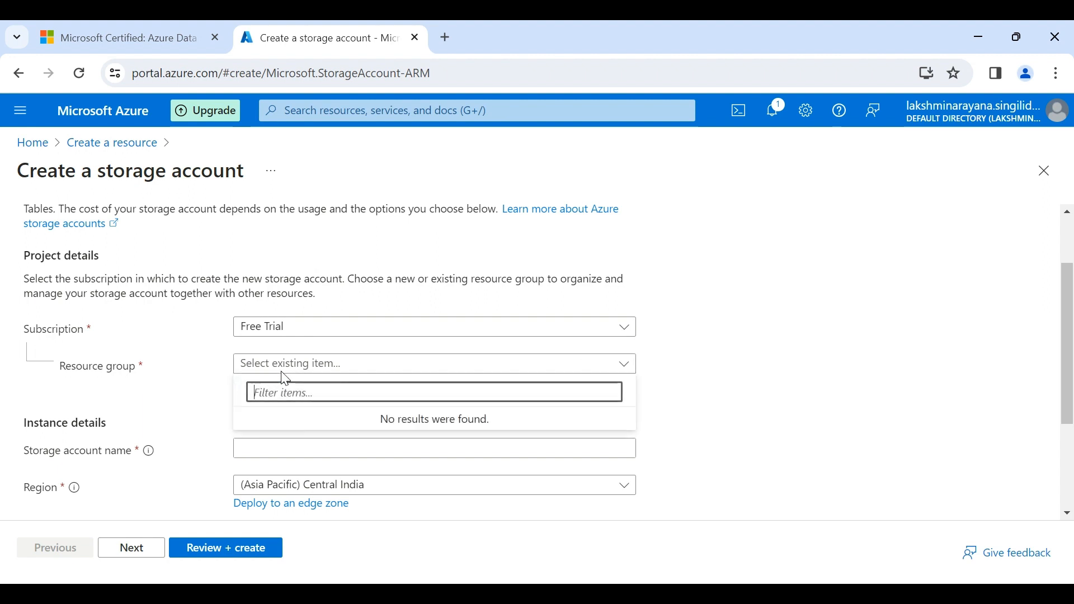
{"action": "left_click", "coordinate": [214, 403]}
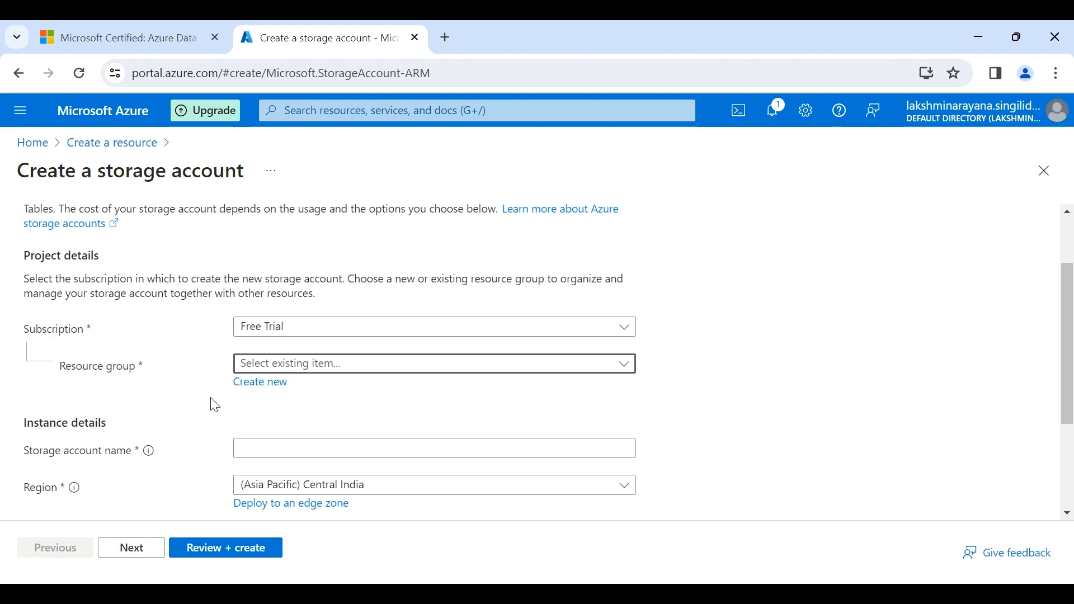
{"action": "left_click", "coordinate": [259, 385]}
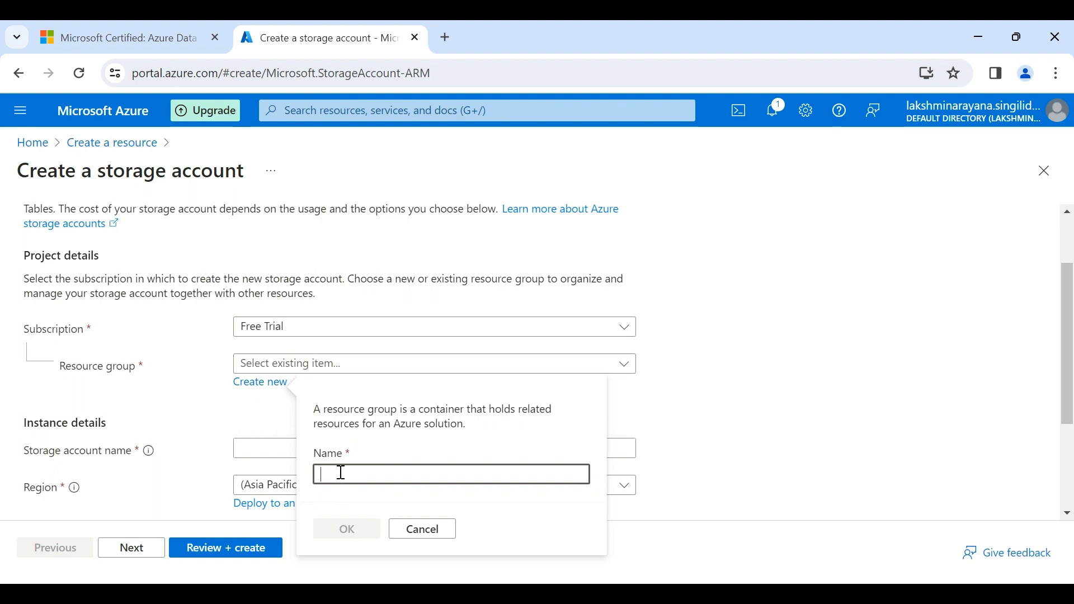
{"action": "type", "text": "Demo)"}
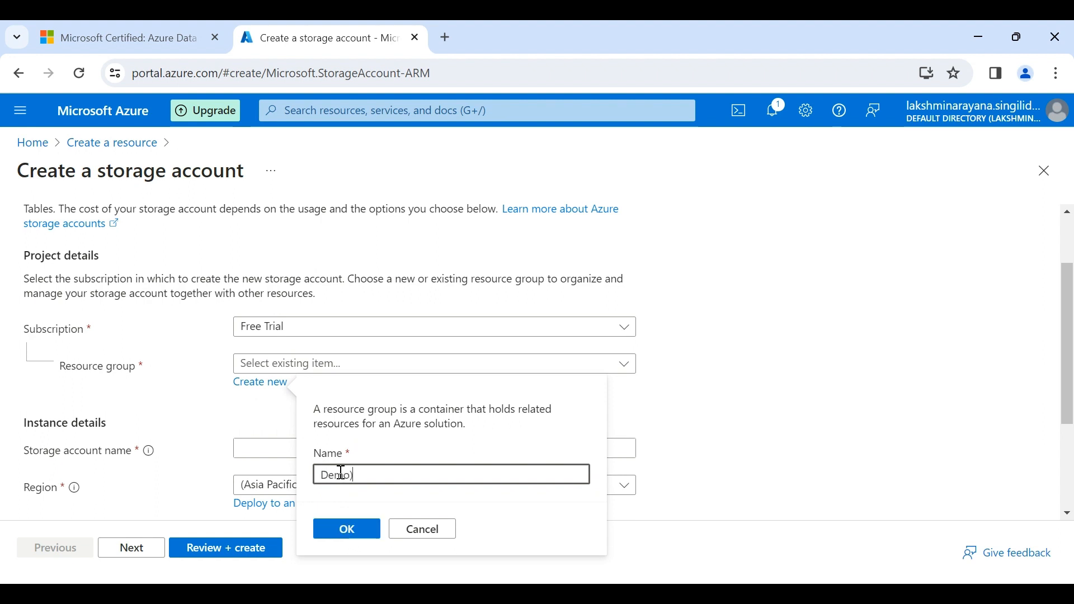
{"action": "key", "text": "BackSpace"}
{"action": "type", "text": "_Storage"}
{"action": "left_click", "coordinate": [348, 530]}
Step: Name the storage account shree1 and choose (Asia Pacific) Central India as its region
{"action": "scroll", "coordinate": [380, 401], "scroll_direction": "down", "scroll_amount": 1}
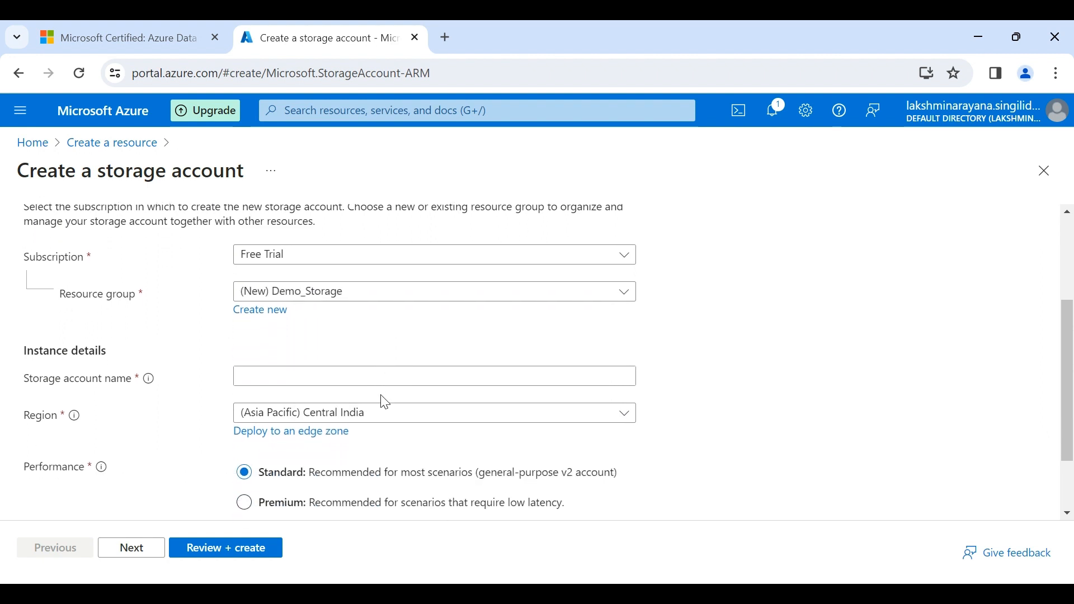
{"action": "left_click", "coordinate": [321, 368]}
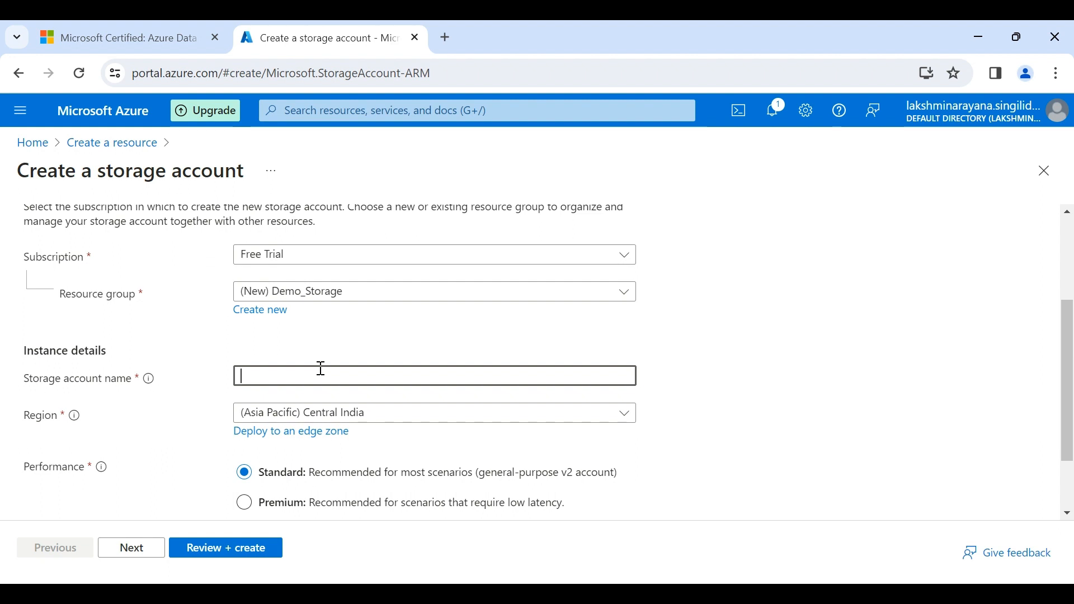
{"action": "type", "text": "shree"}
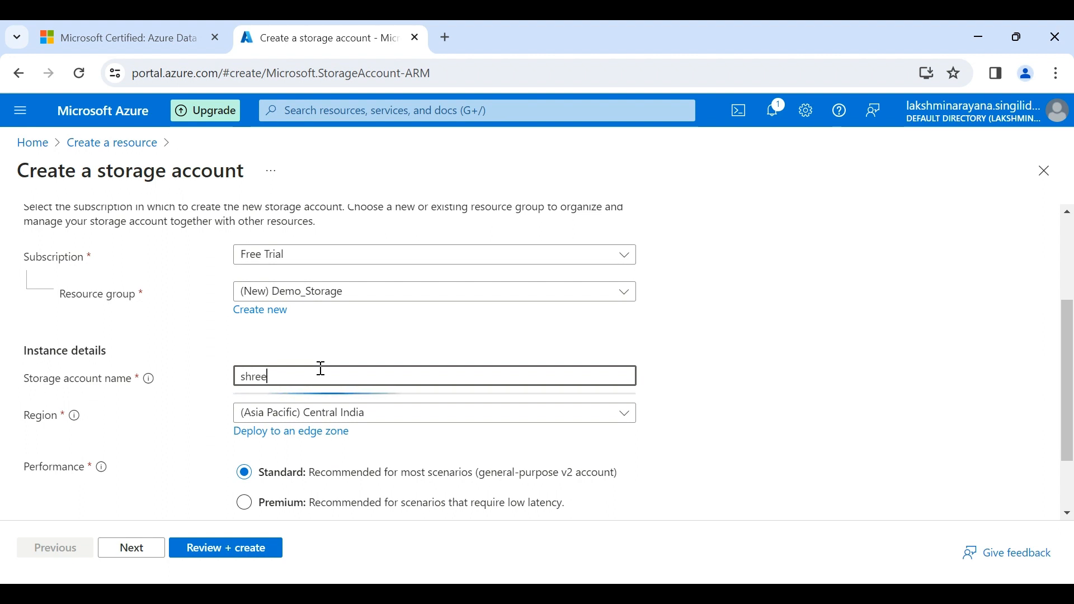
{"action": "type", "text": "1"}
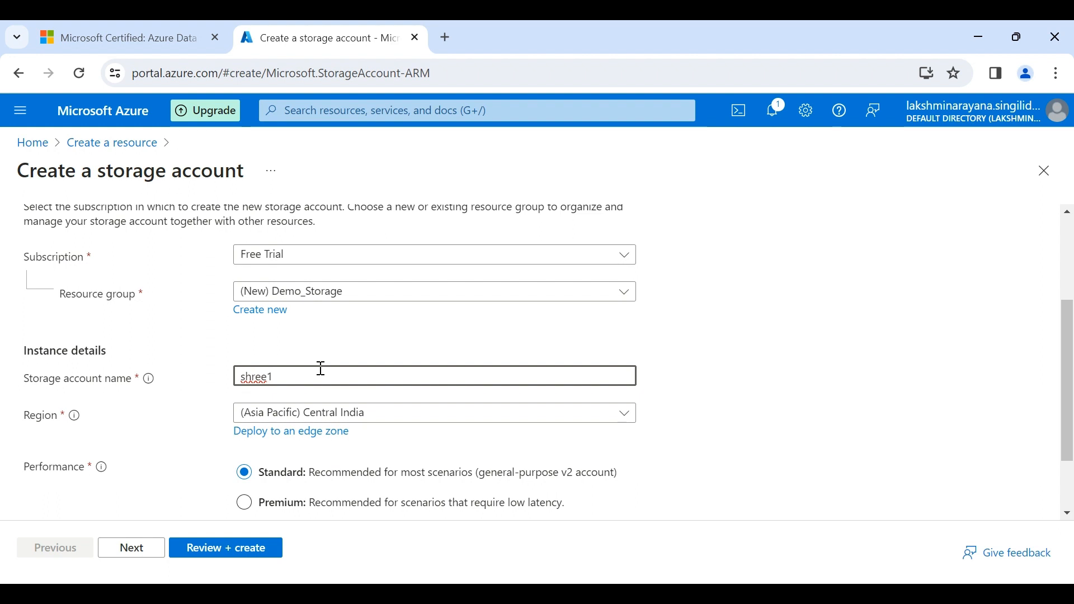
{"action": "left_click", "coordinate": [362, 424]}
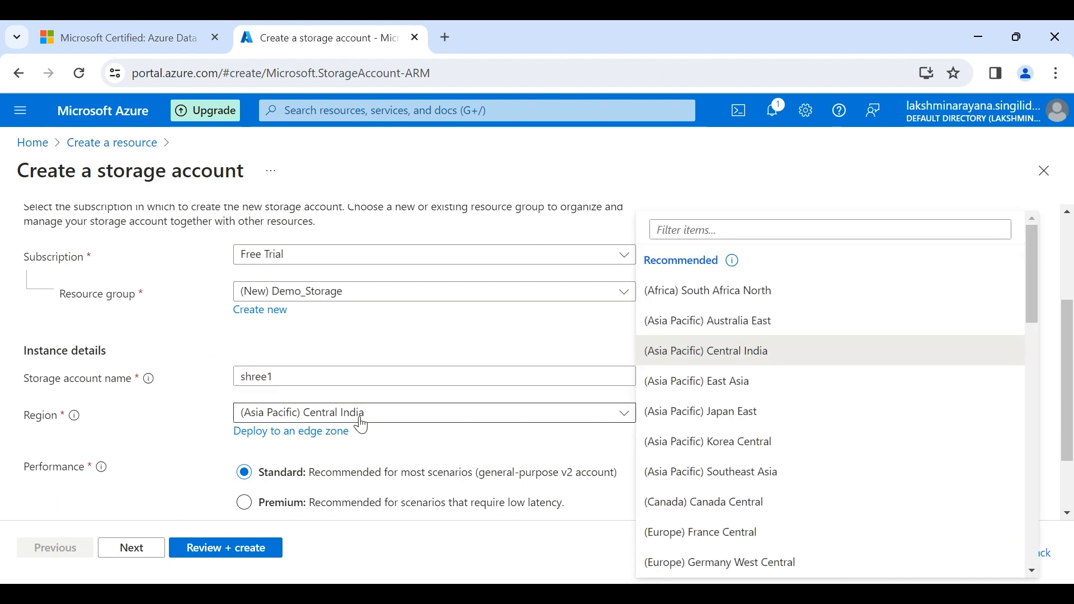
{"action": "left_click", "coordinate": [765, 351]}
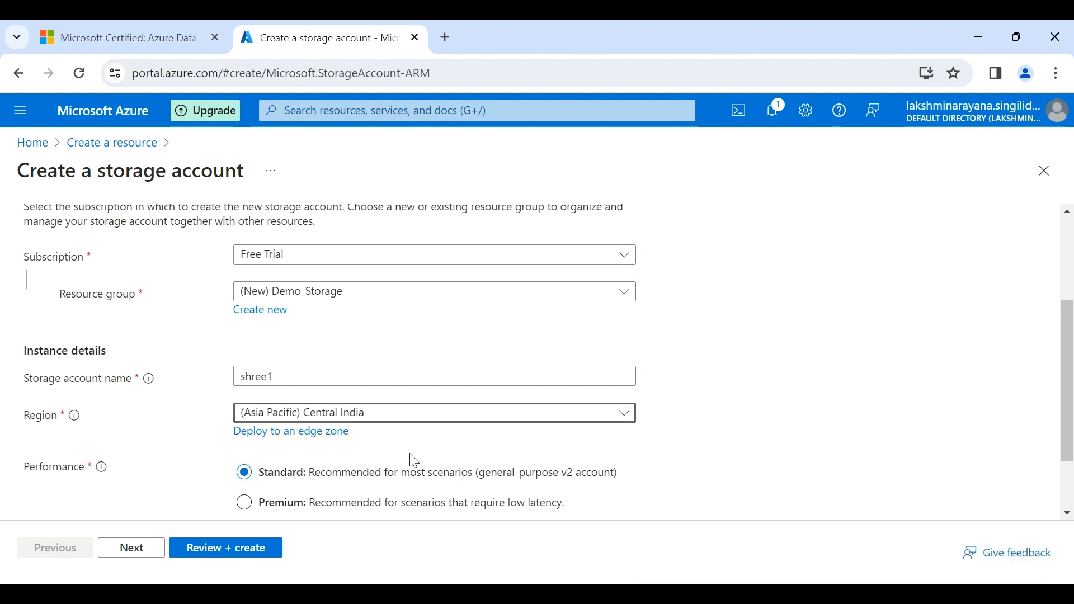
Step: Set the storage account's redundancy to Locally-redundant storage (LRS)
{"action": "scroll", "coordinate": [411, 458], "scroll_direction": "down", "scroll_amount": 2}
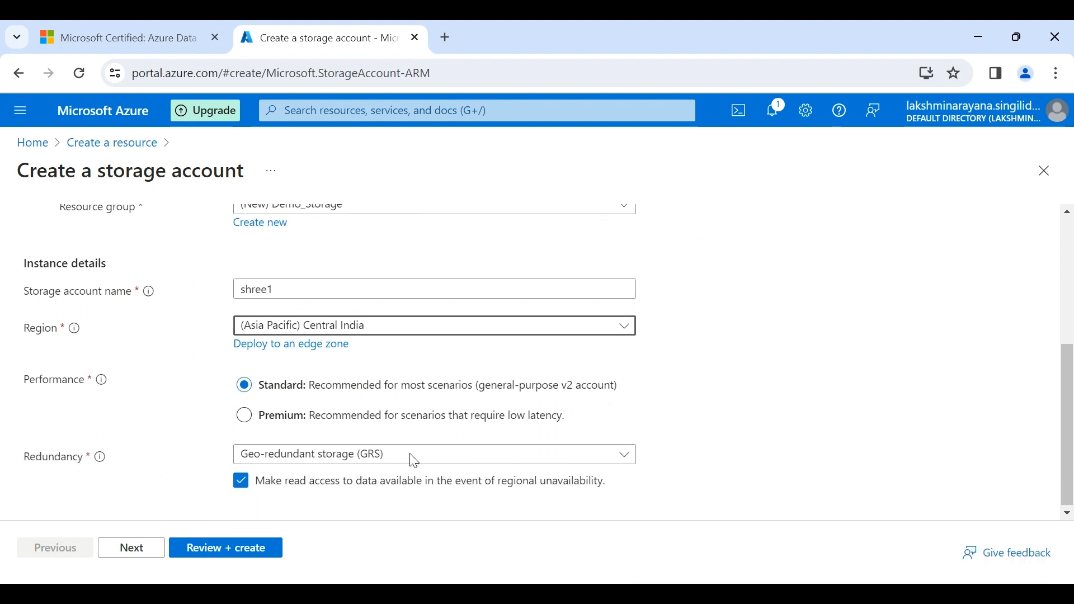
{"action": "left_click", "coordinate": [416, 357]}
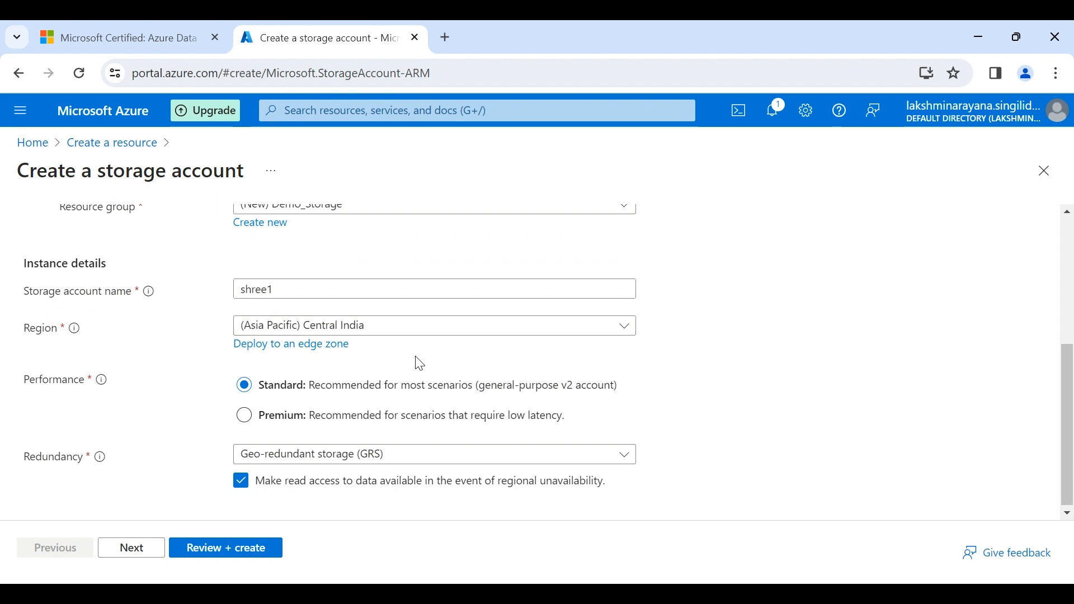
{"action": "scroll", "coordinate": [416, 357], "scroll_direction": "down", "scroll_amount": 1}
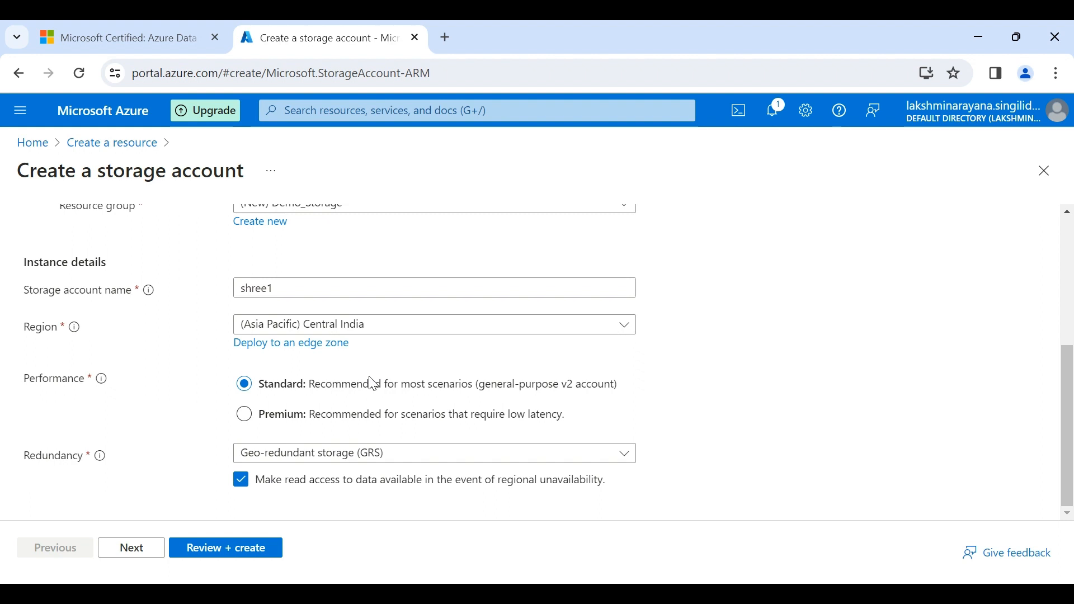
{"action": "left_click", "coordinate": [360, 464]}
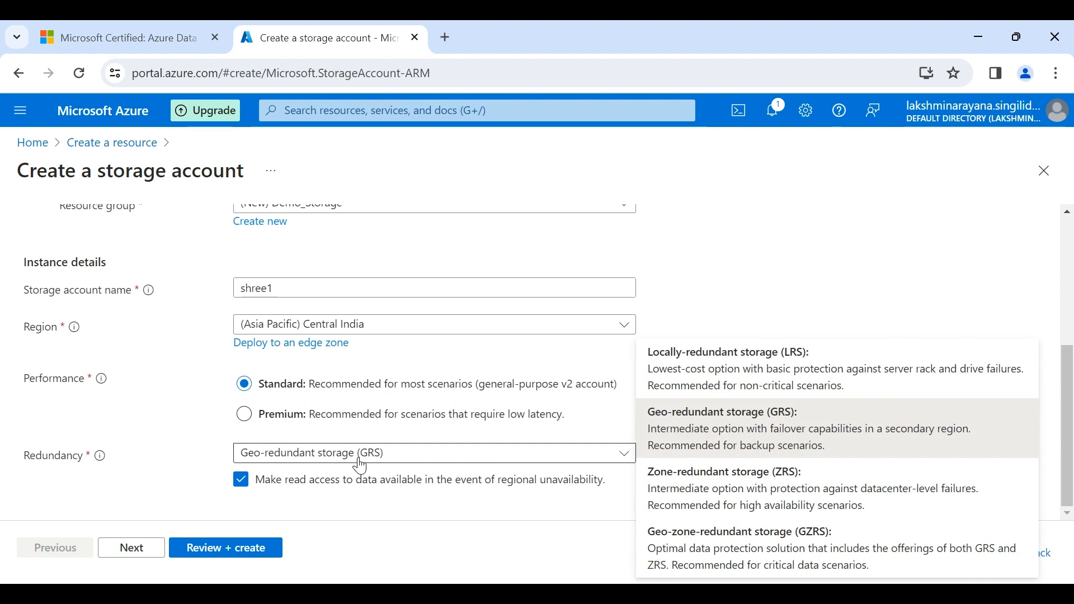
{"action": "left_click", "coordinate": [706, 381]}
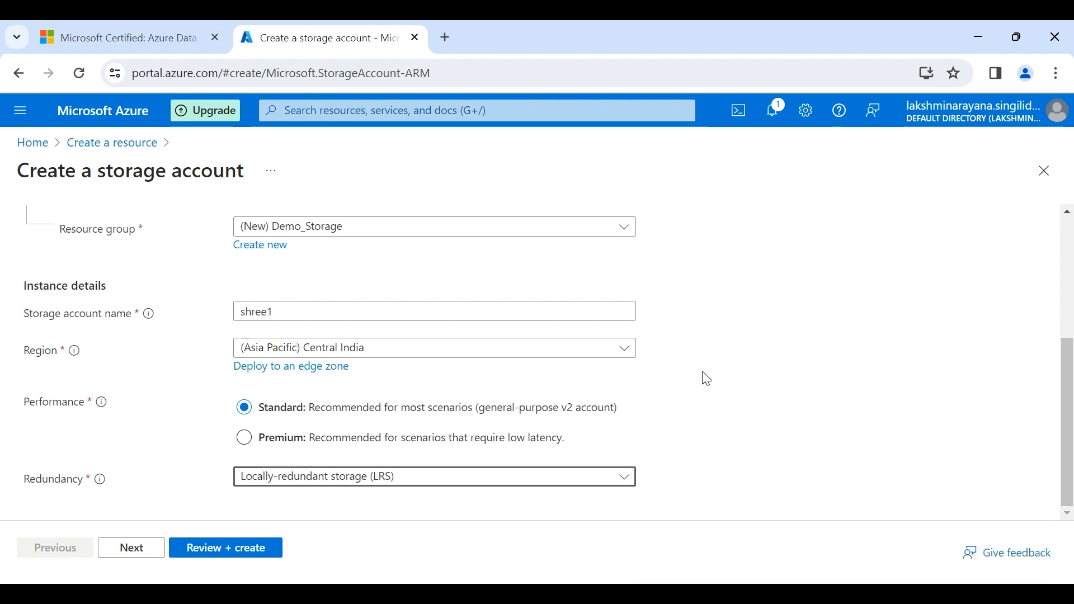
Step: Check the available redundancy options, keep Locally-redundant storage (LRS), and continue to the Advanced settings
{"action": "left_click", "coordinate": [525, 486]}
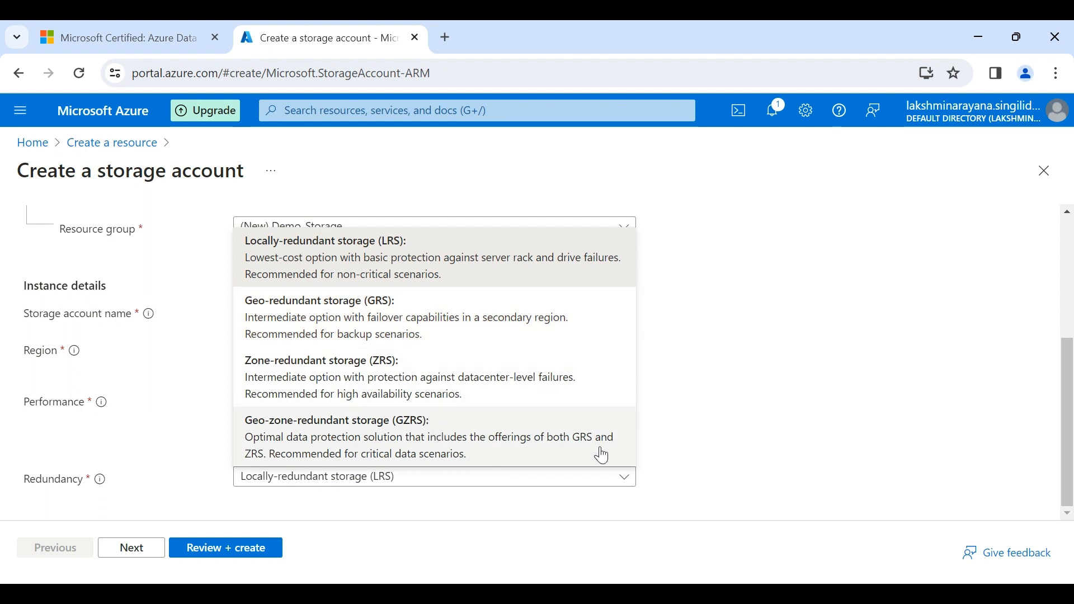
{"action": "left_click", "coordinate": [689, 454]}
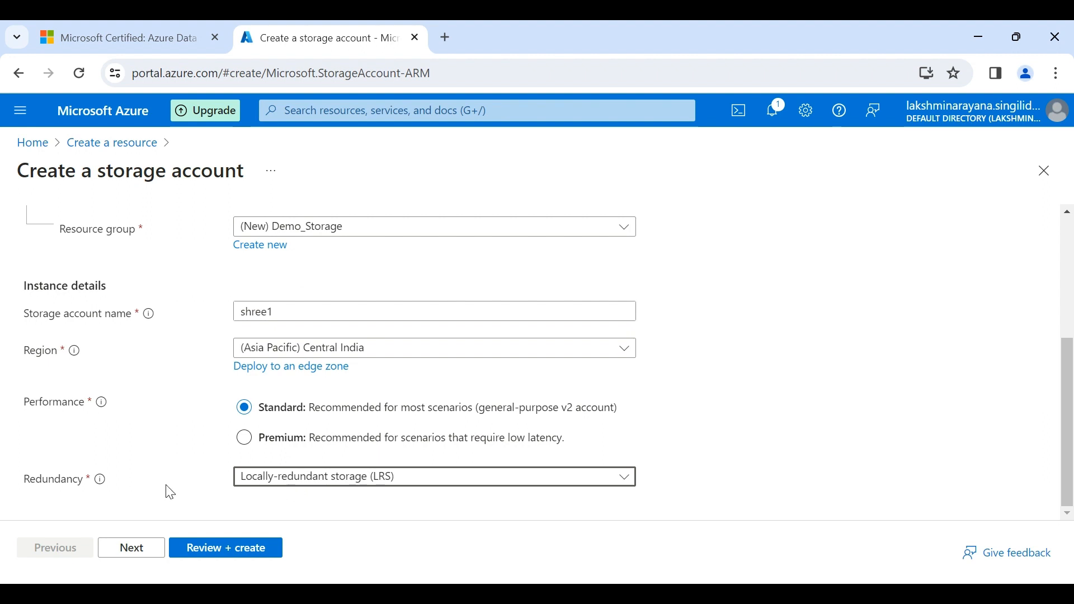
{"action": "left_click", "coordinate": [128, 549]}
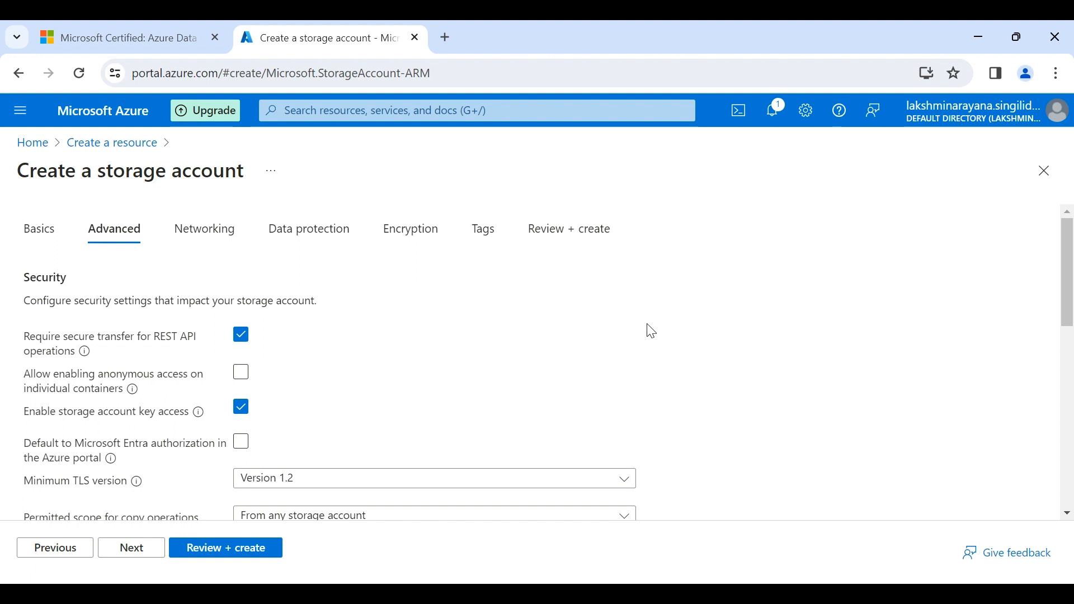
Step: Try the Enable hierarchical namespace option in the Advanced settings and clear it again
{"action": "scroll", "coordinate": [651, 331], "scroll_direction": "down", "scroll_amount": 1}
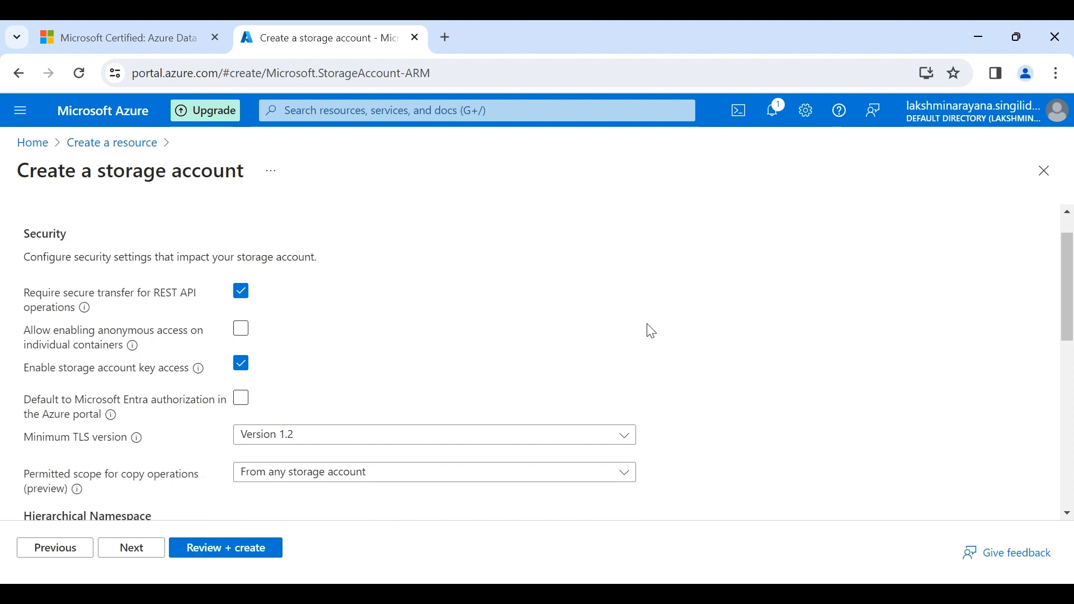
{"action": "scroll", "coordinate": [304, 364], "scroll_direction": "down", "scroll_amount": 4}
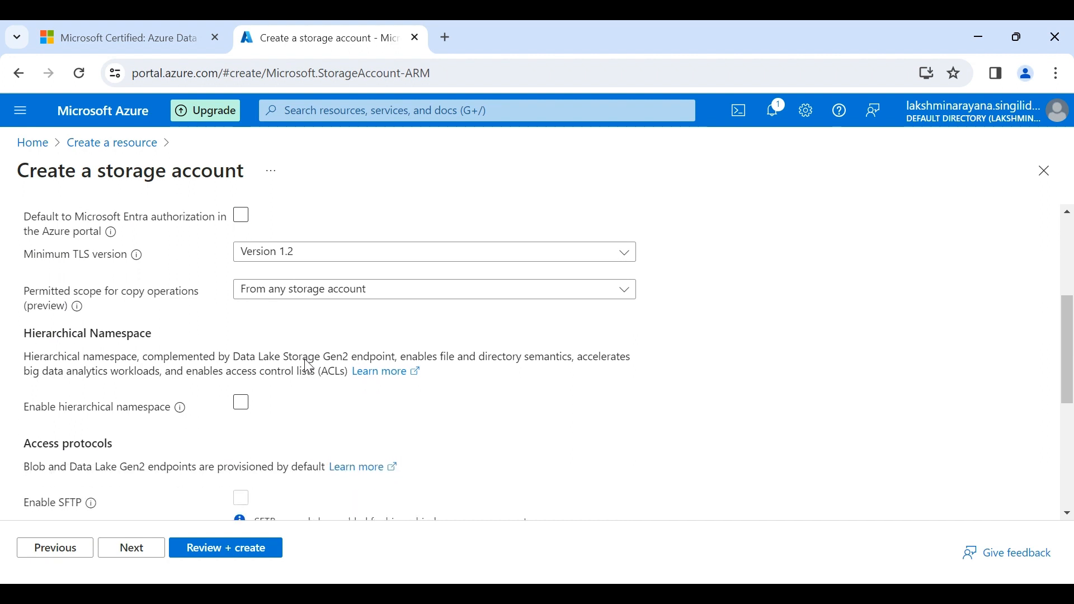
{"action": "scroll", "coordinate": [306, 362], "scroll_direction": "down", "scroll_amount": 1}
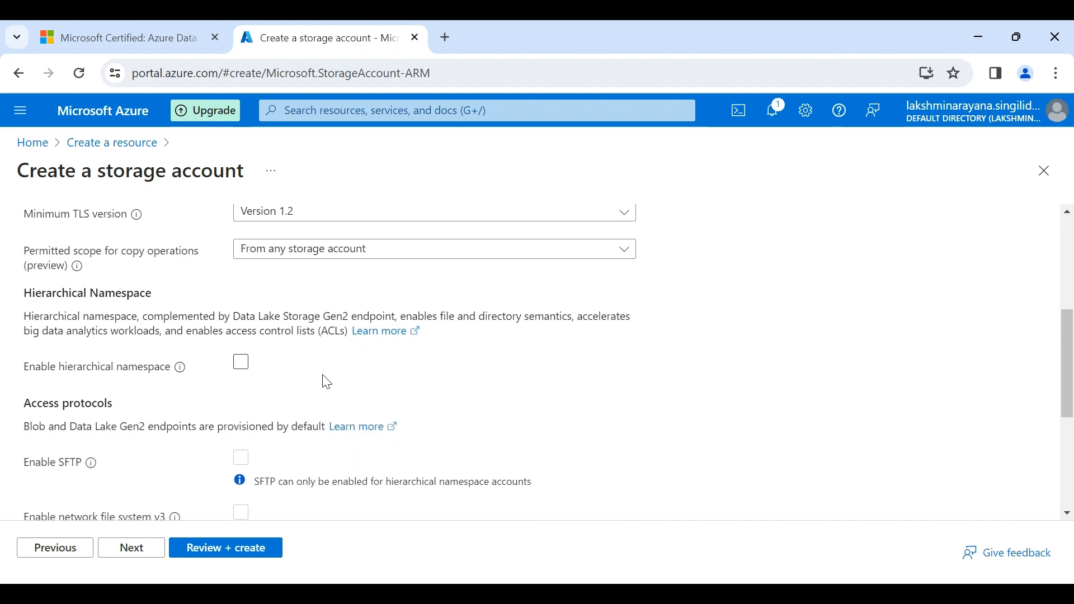
{"action": "left_click", "coordinate": [240, 365]}
{"action": "left_click", "coordinate": [240, 365]}
Step: Examine the security, hierarchical namespace, access protocol and blob storage options in the Advanced settings
{"action": "scroll", "coordinate": [339, 378], "scroll_direction": "down", "scroll_amount": 1}
{"action": "scroll", "coordinate": [339, 378], "scroll_direction": "up", "scroll_amount": 5}
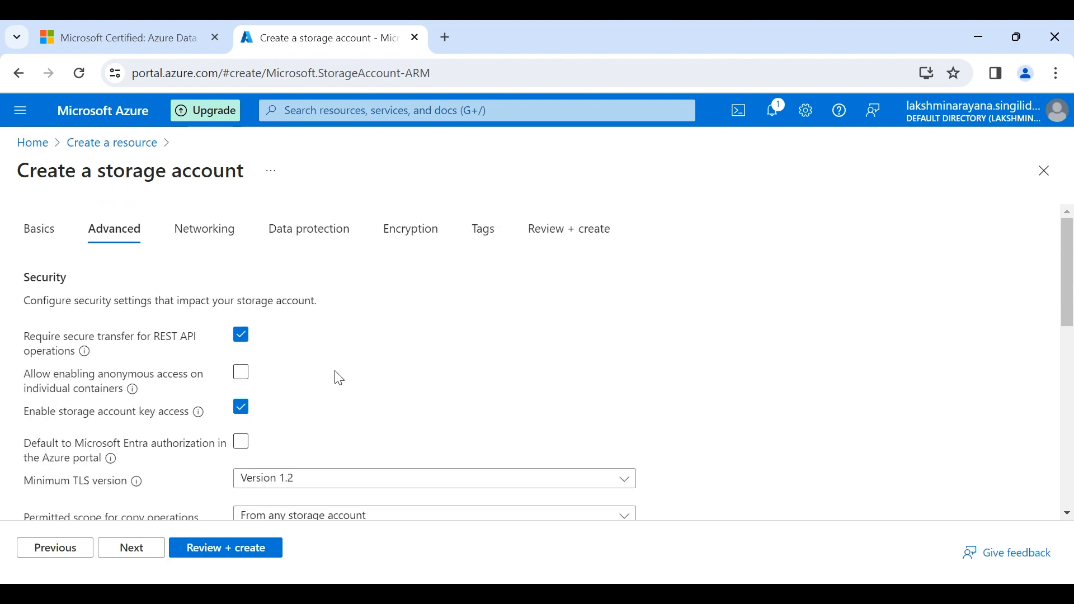
{"action": "scroll", "coordinate": [314, 370], "scroll_direction": "down", "scroll_amount": 5}
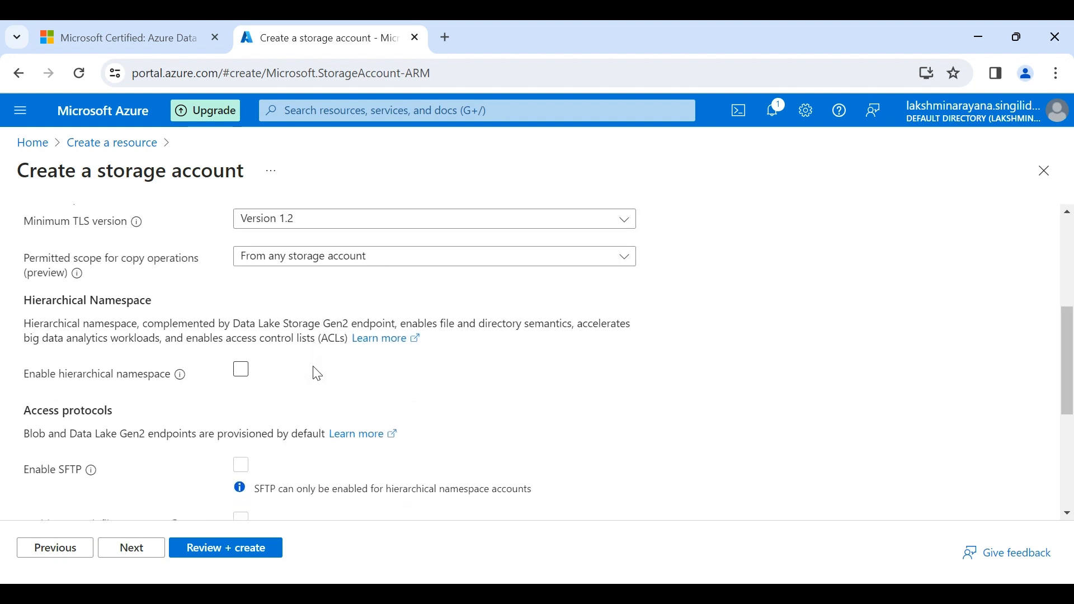
{"action": "scroll", "coordinate": [317, 374], "scroll_direction": "down", "scroll_amount": 4}
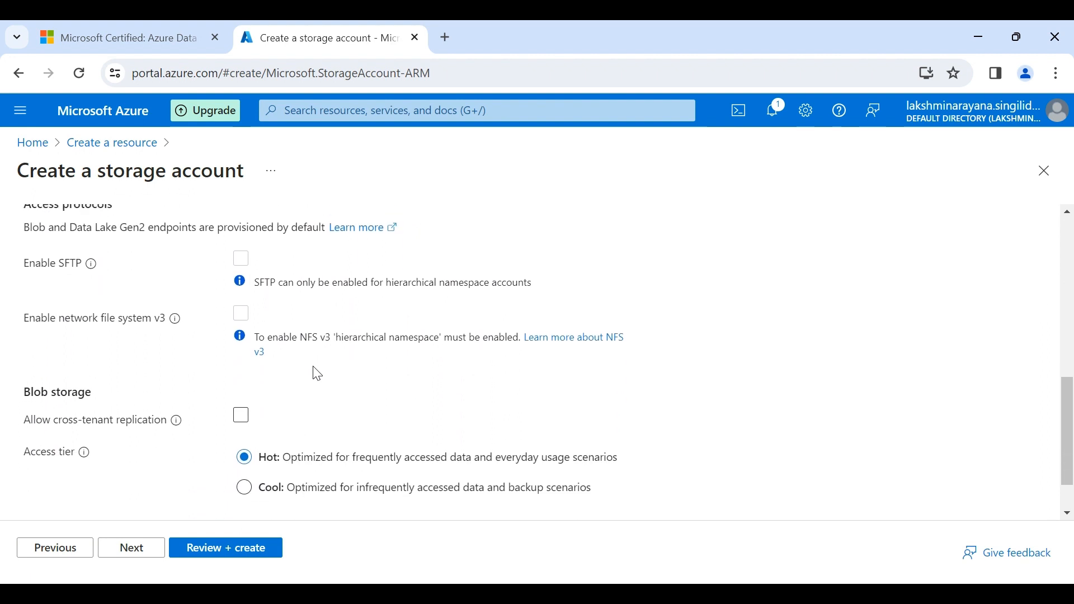
{"action": "scroll", "coordinate": [317, 374], "scroll_direction": "down", "scroll_amount": 1}
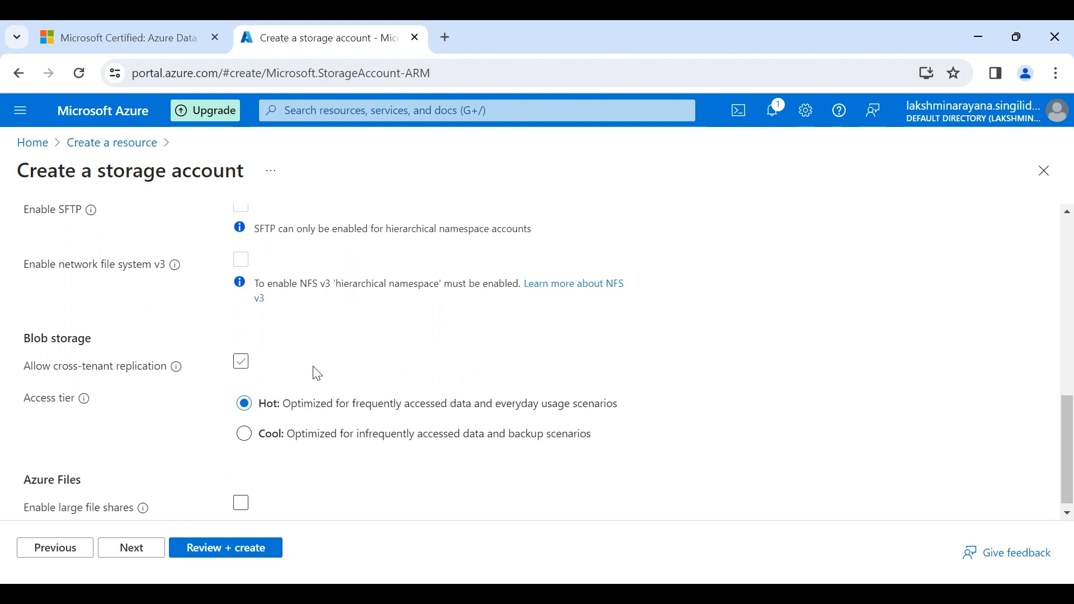
{"action": "scroll", "coordinate": [303, 372], "scroll_direction": "up", "scroll_amount": 3}
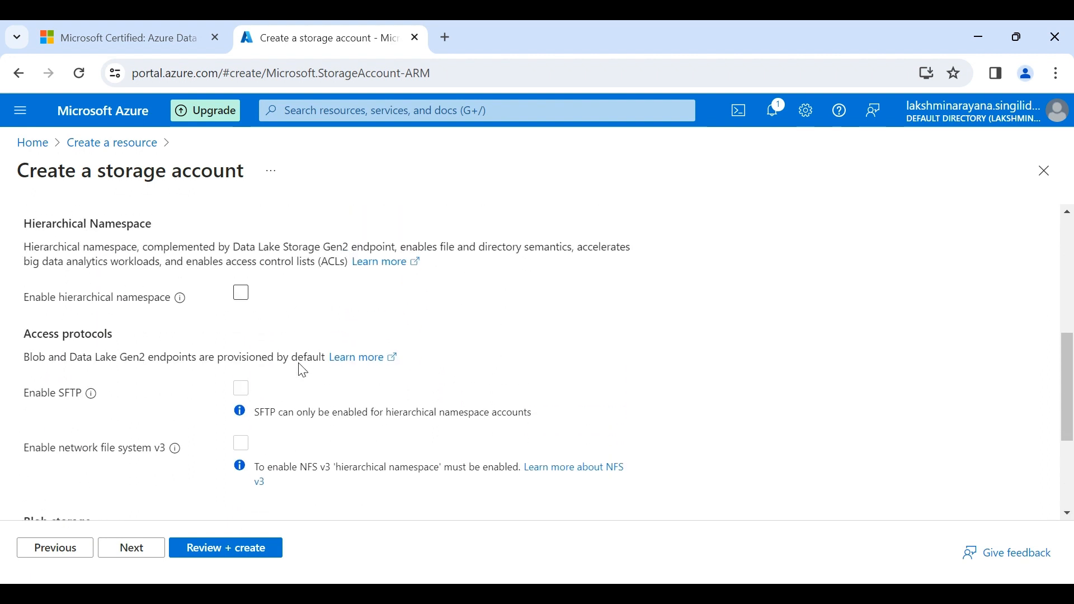
{"action": "scroll", "coordinate": [355, 360], "scroll_direction": "up", "scroll_amount": 3}
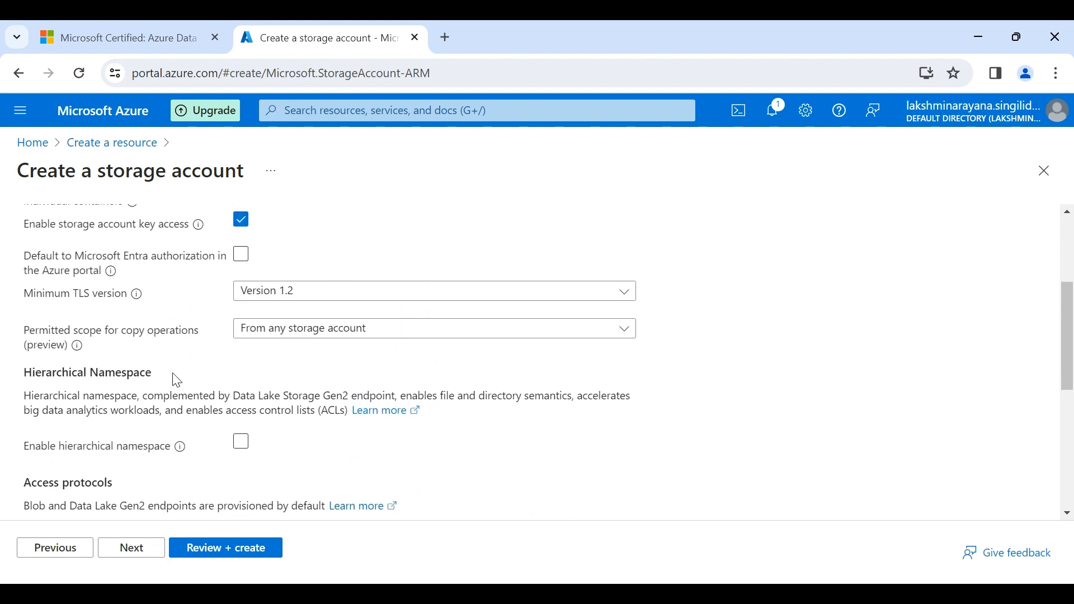
{"action": "scroll", "coordinate": [343, 401], "scroll_direction": "down", "scroll_amount": 2}
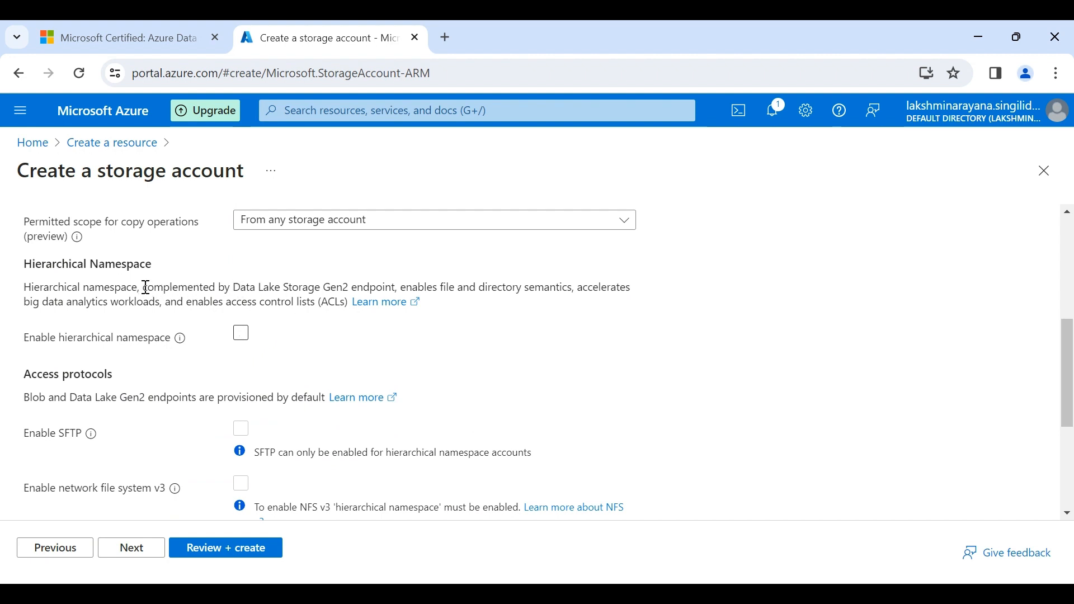
{"action": "left_click_drag", "start_coordinate": [143, 288], "coordinate": [571, 288]}
{"action": "left_click", "coordinate": [400, 281]}
{"action": "left_click", "coordinate": [515, 343]}
{"action": "scroll", "coordinate": [515, 343], "scroll_direction": "down", "scroll_amount": 1}
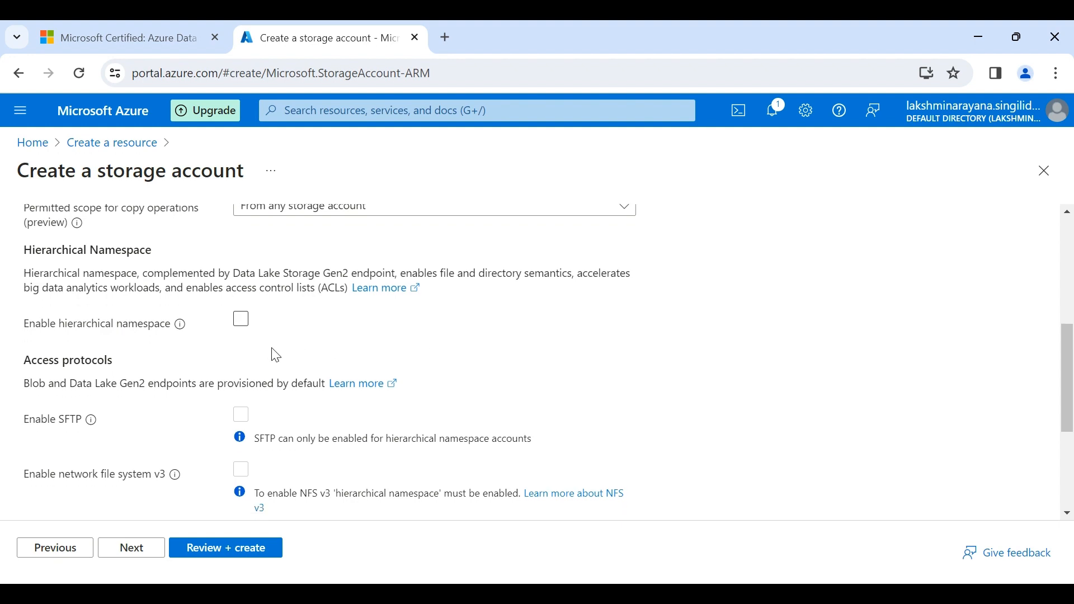
{"action": "scroll", "coordinate": [284, 357], "scroll_direction": "down", "scroll_amount": 4}
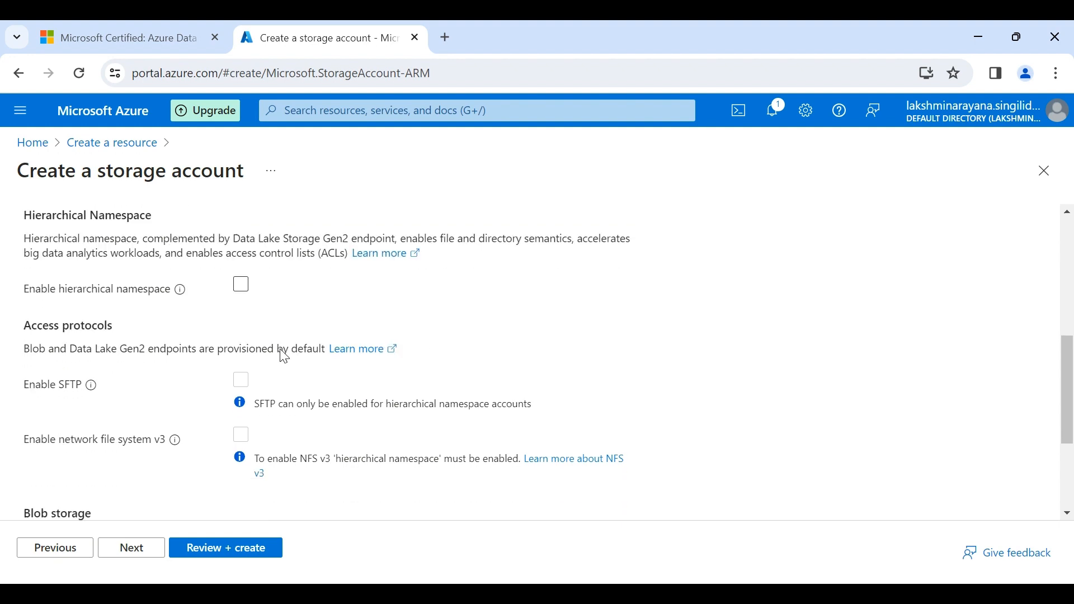
Step: Continue to the Networking settings and review the network access and routing preference options
{"action": "left_click", "coordinate": [139, 556]}
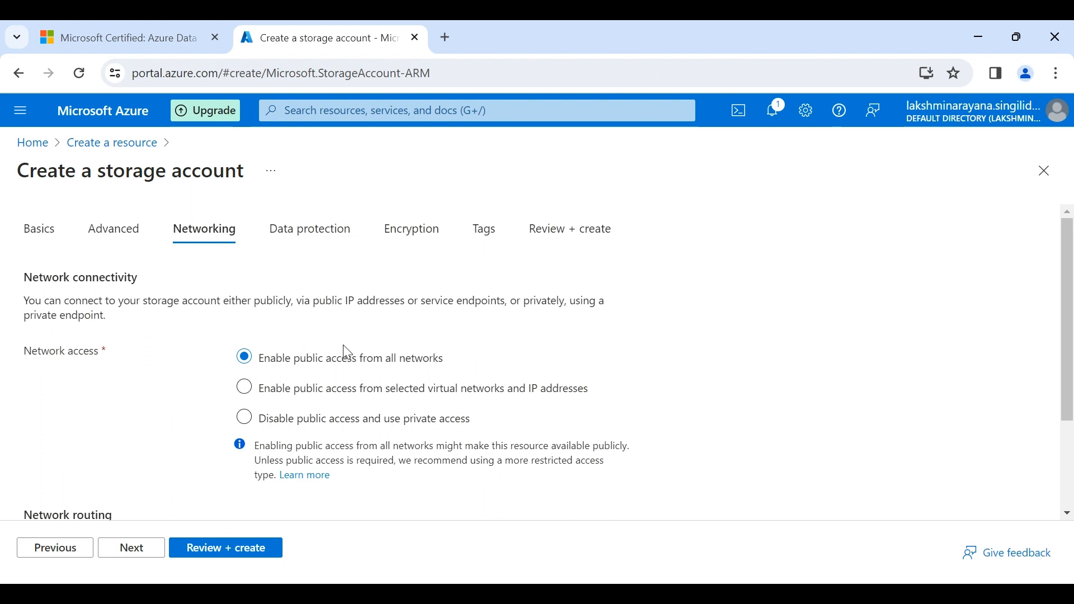
{"action": "scroll", "coordinate": [347, 353], "scroll_direction": "down", "scroll_amount": 1}
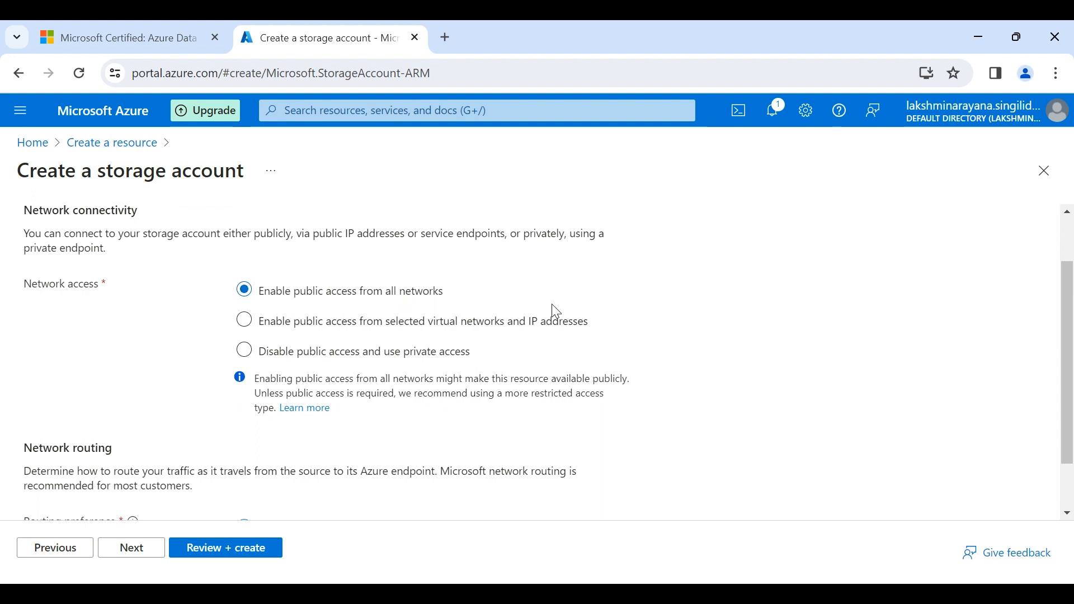
{"action": "scroll", "coordinate": [459, 410], "scroll_direction": "down", "scroll_amount": 1}
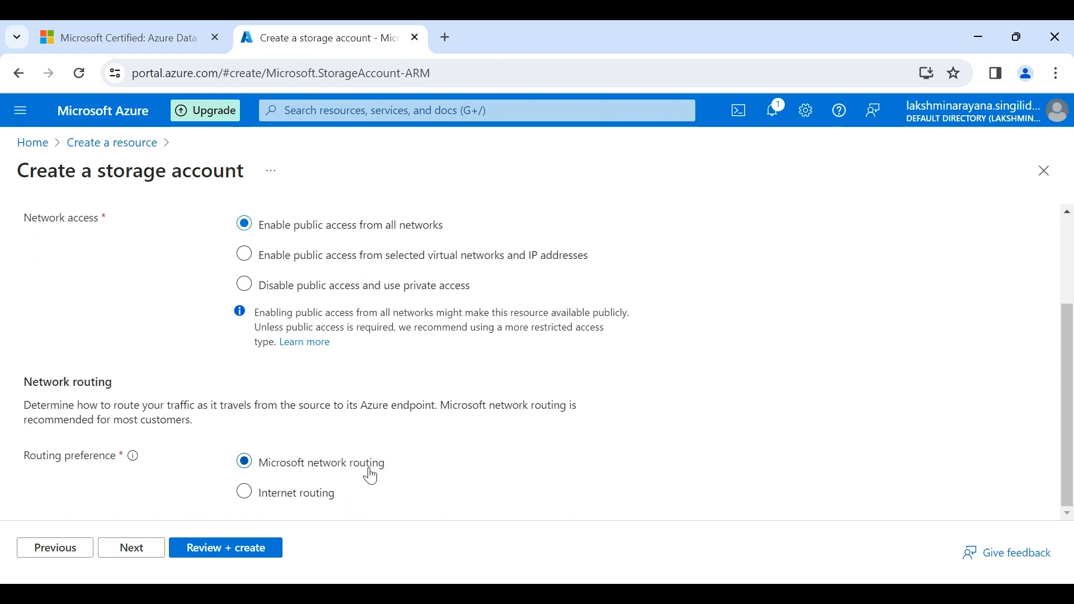
Step: Disable soft delete for blobs, containers and file shares in the Data protection settings
{"action": "left_click", "coordinate": [130, 551]}
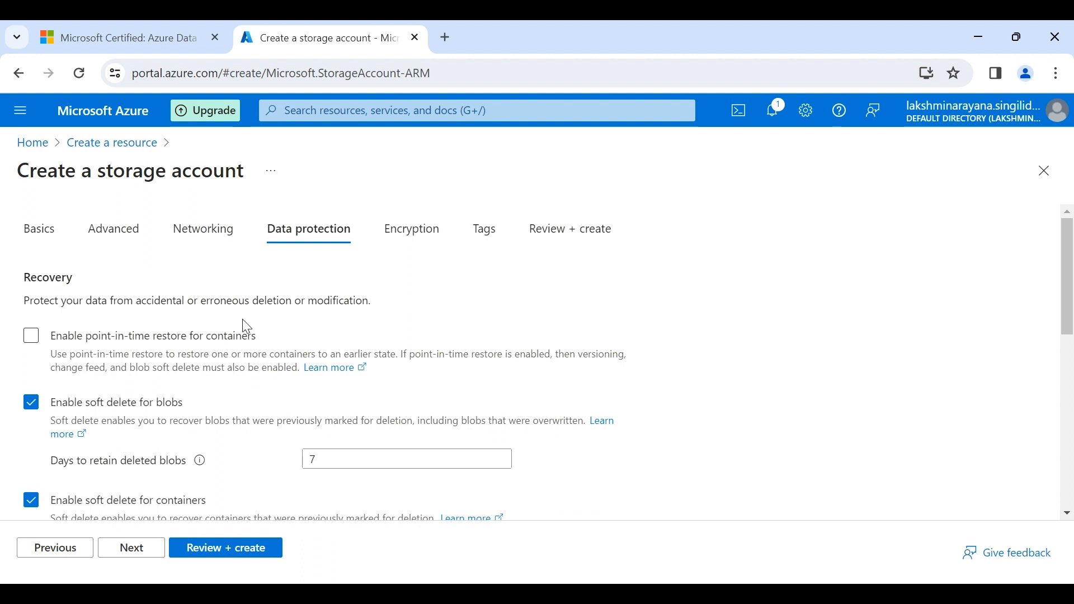
{"action": "scroll", "coordinate": [246, 327], "scroll_direction": "down", "scroll_amount": 1}
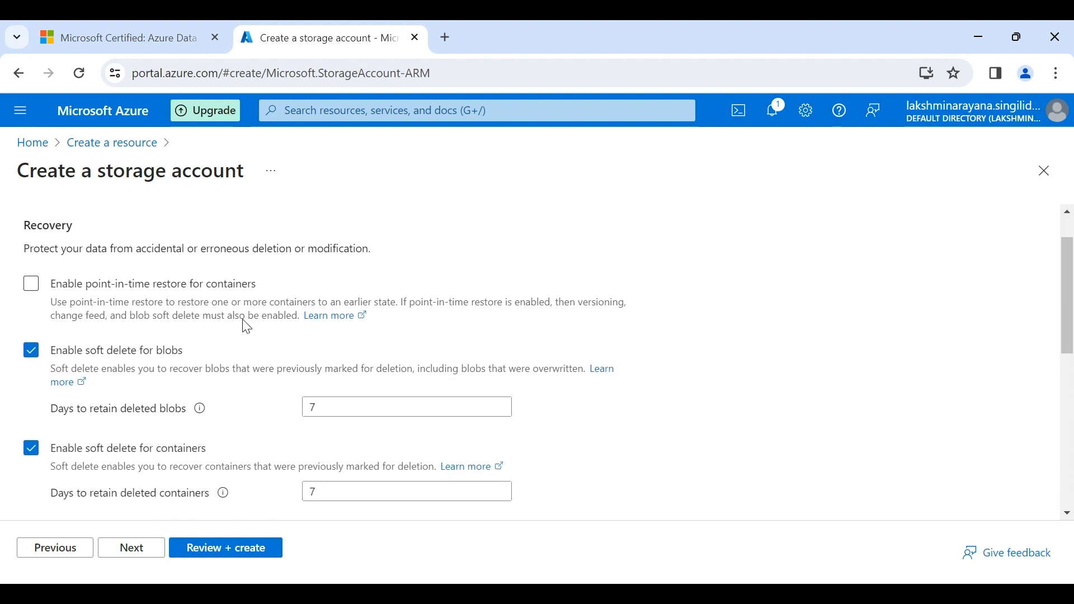
{"action": "scroll", "coordinate": [246, 328], "scroll_direction": "down", "scroll_amount": 1}
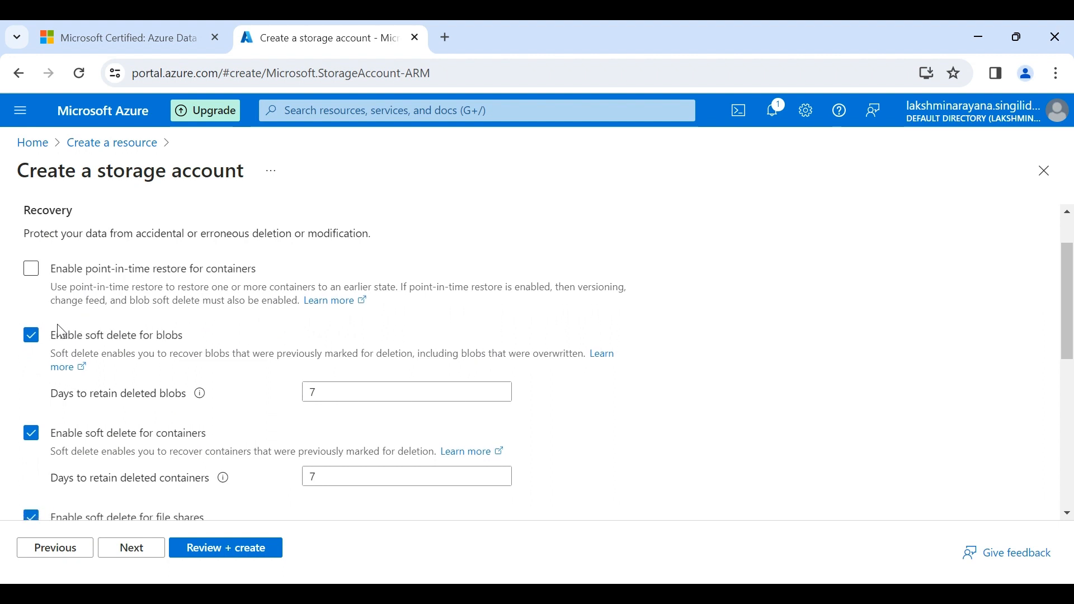
{"action": "left_click", "coordinate": [33, 337]}
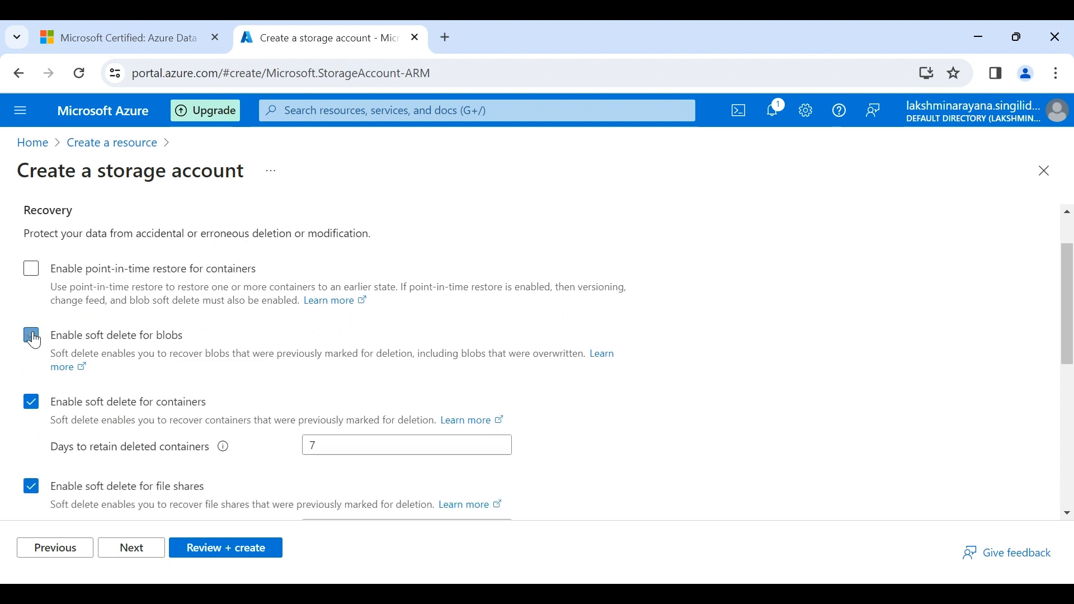
{"action": "left_click", "coordinate": [34, 404]}
{"action": "scroll", "coordinate": [37, 408], "scroll_direction": "down", "scroll_amount": 1}
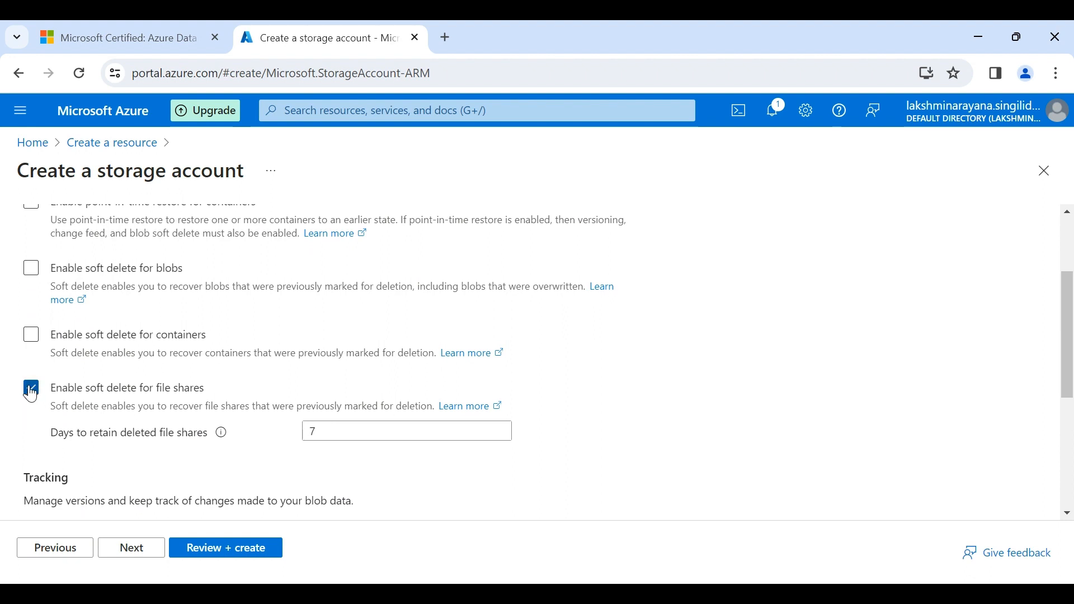
{"action": "left_click", "coordinate": [31, 392]}
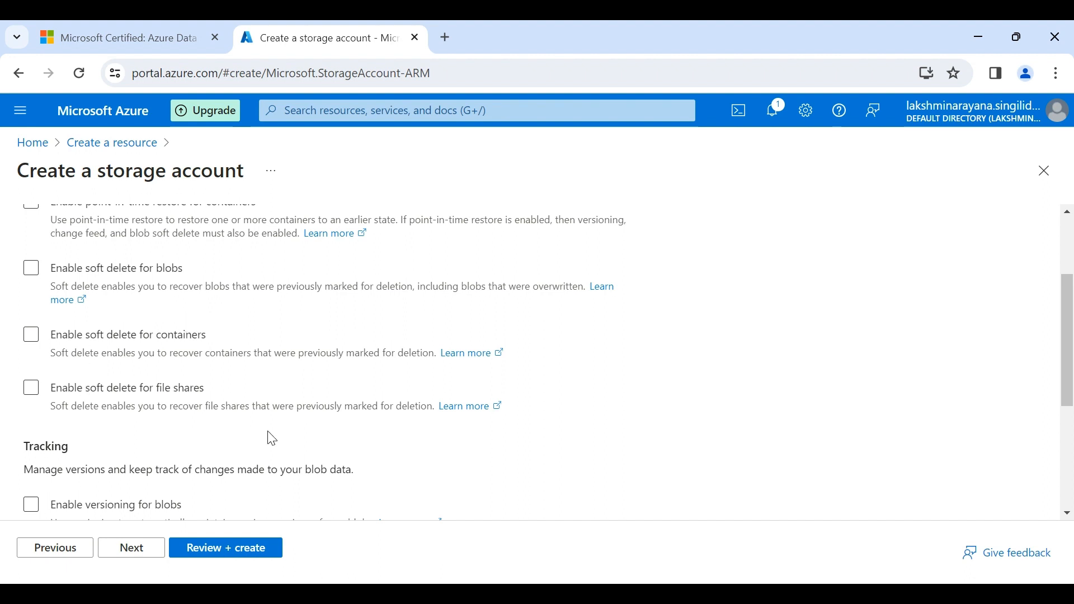
Step: Keep the default tracking, access control and encryption settings and proceed to the final review
{"action": "scroll", "coordinate": [270, 437], "scroll_direction": "down", "scroll_amount": 2}
{"action": "scroll", "coordinate": [272, 439], "scroll_direction": "down", "scroll_amount": 3}
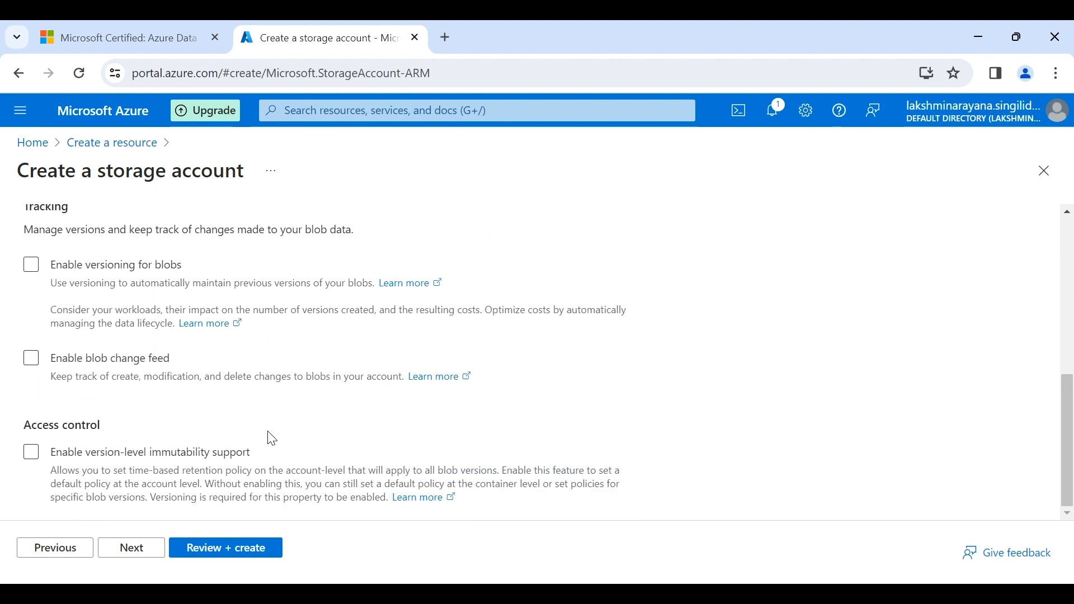
{"action": "left_click", "coordinate": [143, 548]}
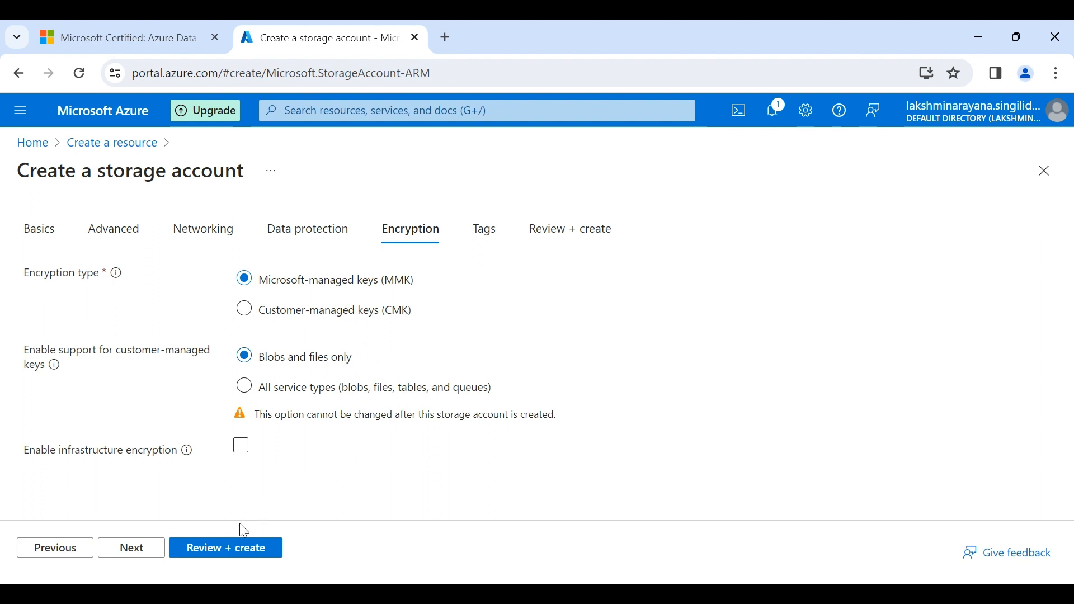
{"action": "left_click", "coordinate": [215, 551]}
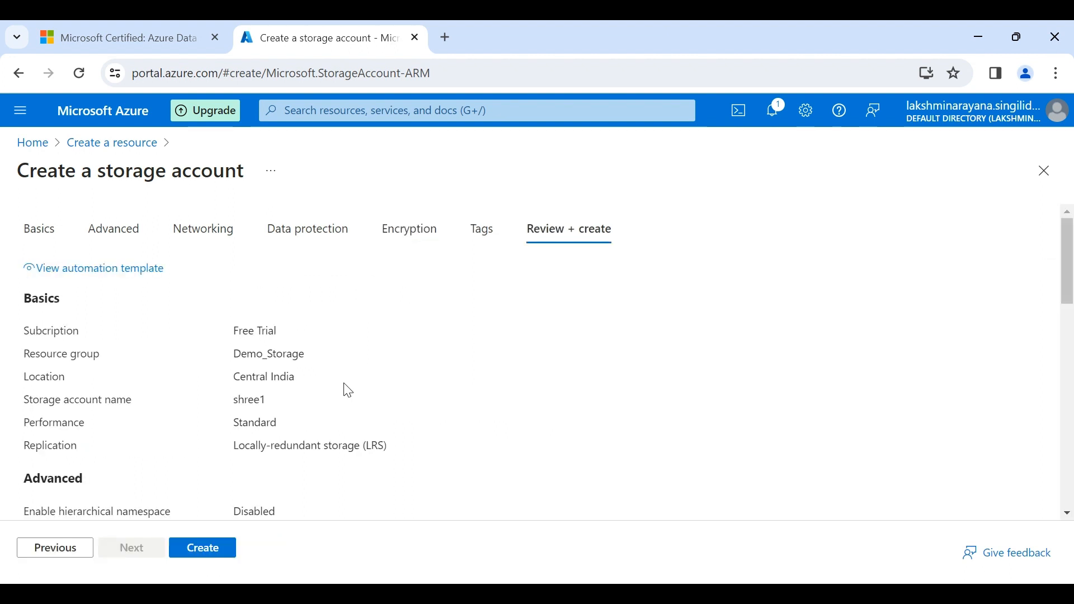
Step: Review the configuration summary from Basics through Data protection and create the storage account
{"action": "scroll", "coordinate": [343, 389], "scroll_direction": "down", "scroll_amount": 2}
{"action": "scroll", "coordinate": [343, 389], "scroll_direction": "up", "scroll_amount": 1}
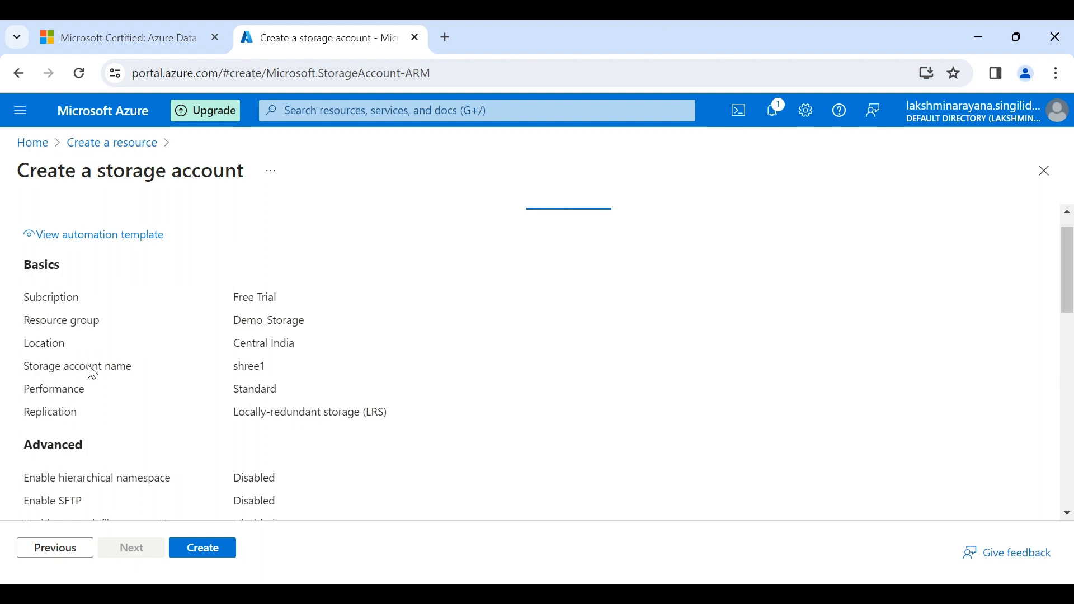
{"action": "scroll", "coordinate": [82, 427], "scroll_direction": "down", "scroll_amount": 4}
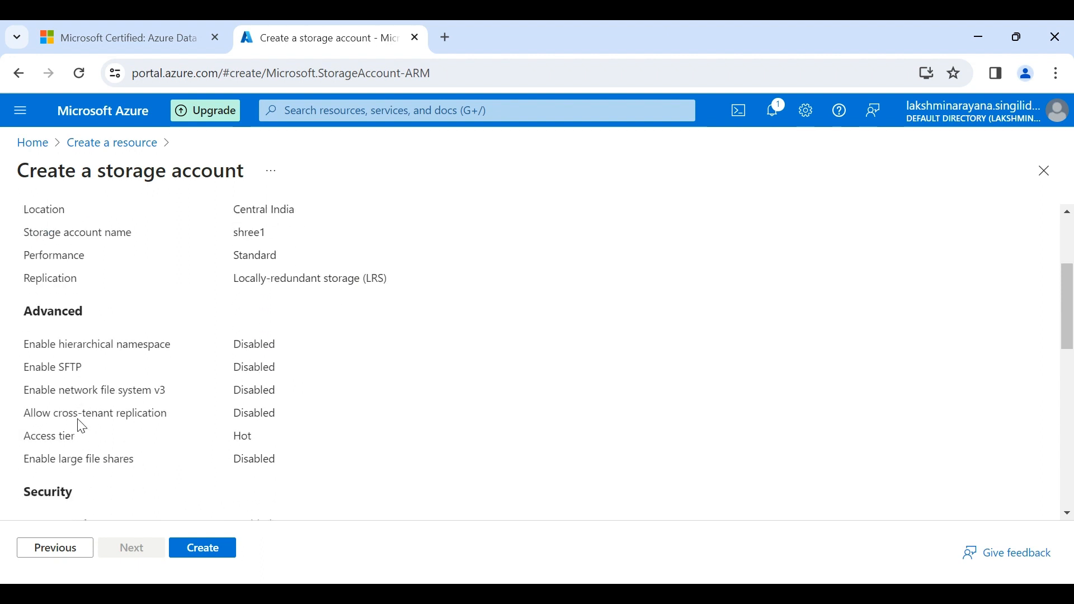
{"action": "scroll", "coordinate": [82, 426], "scroll_direction": "down", "scroll_amount": 1}
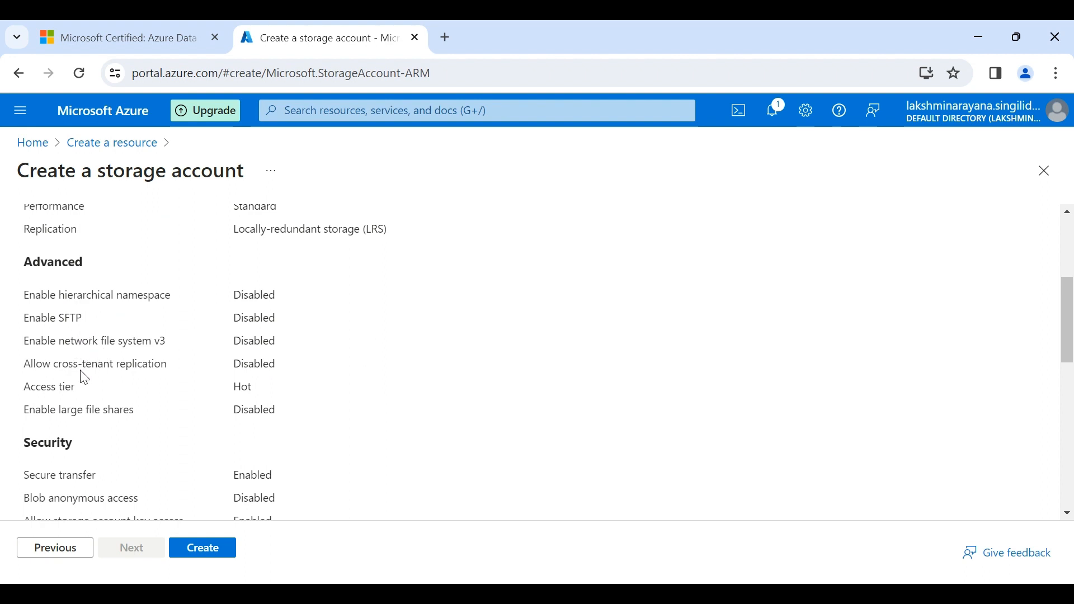
{"action": "scroll", "coordinate": [114, 377], "scroll_direction": "down", "scroll_amount": 1}
{"action": "scroll", "coordinate": [115, 377], "scroll_direction": "down", "scroll_amount": 5}
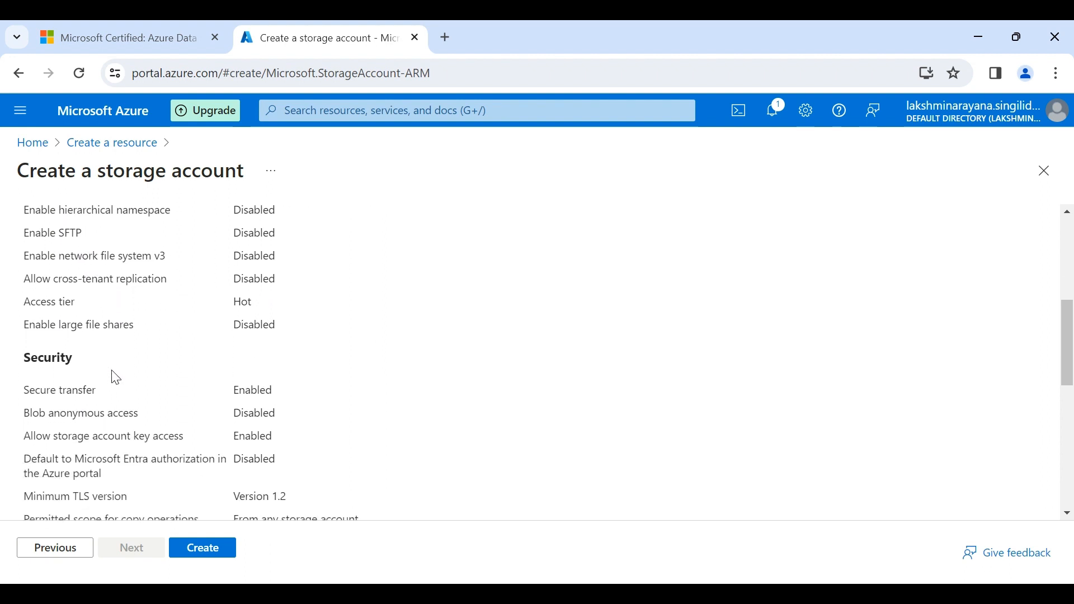
{"action": "scroll", "coordinate": [115, 378], "scroll_direction": "down", "scroll_amount": 5}
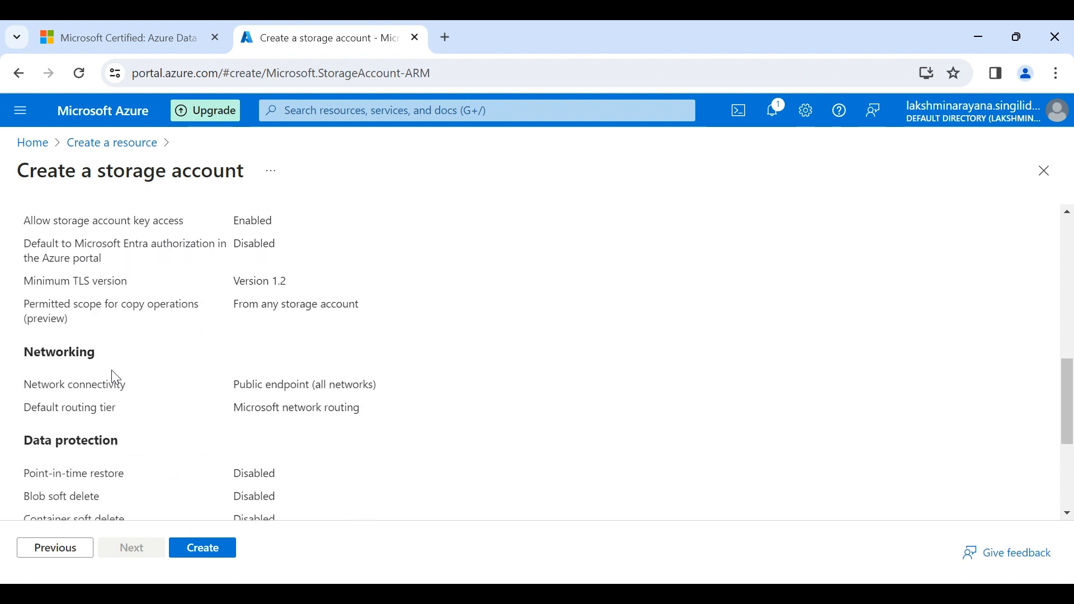
{"action": "scroll", "coordinate": [115, 378], "scroll_direction": "down", "scroll_amount": 8}
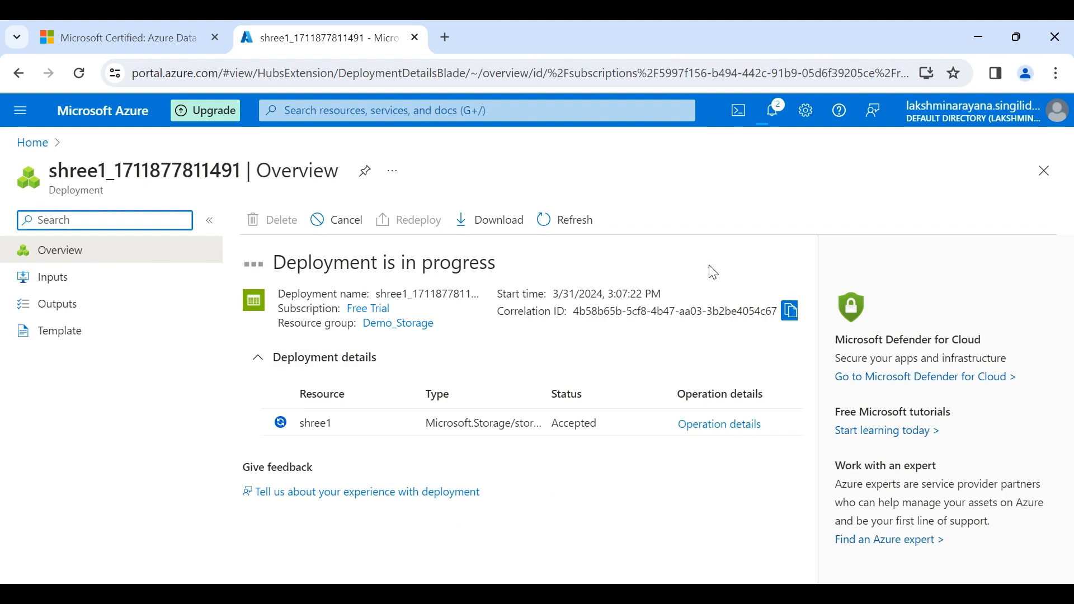
Step: Check the deployment status of the storage account in the notifications and close them
{"action": "left_click", "coordinate": [774, 111]}
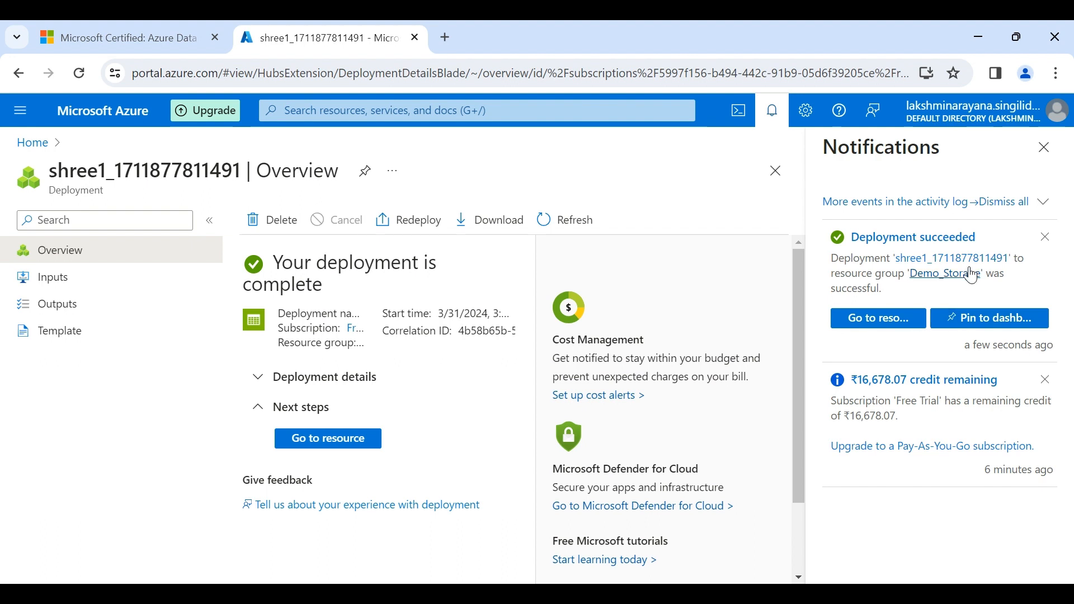
{"action": "left_click", "coordinate": [1043, 147]}
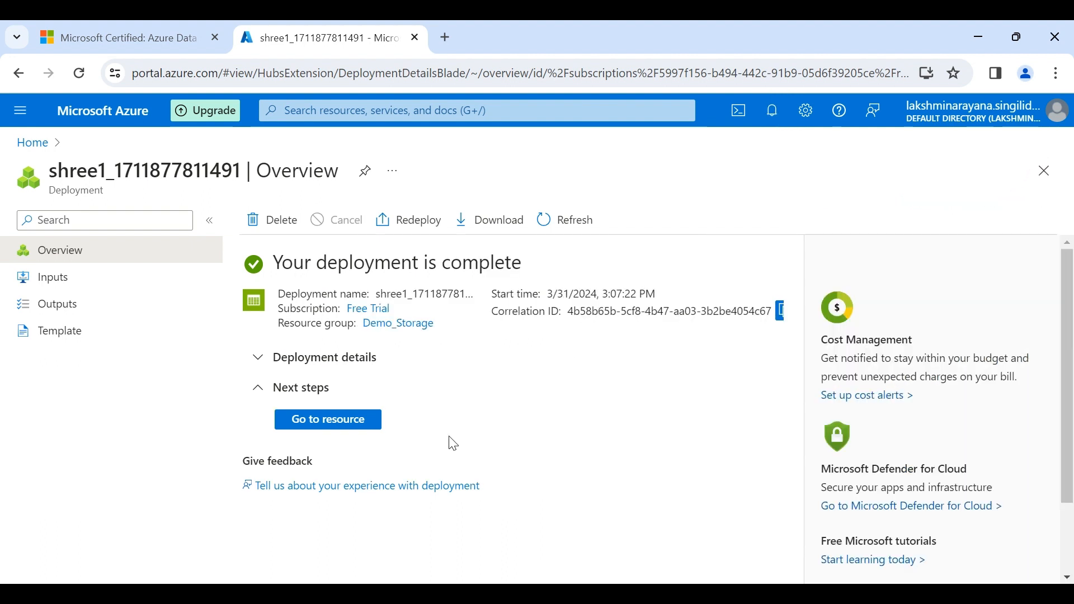
Step: Examine the deployment details and the operation details of the shree1 resource and close them
{"action": "left_click", "coordinate": [259, 358]}
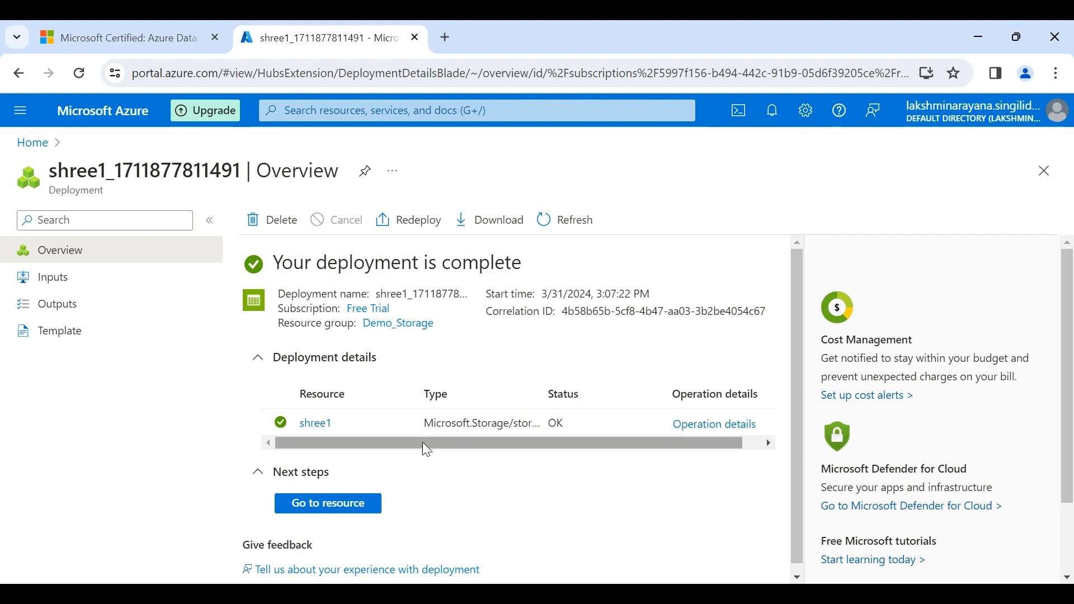
{"action": "left_click", "coordinate": [307, 507]}
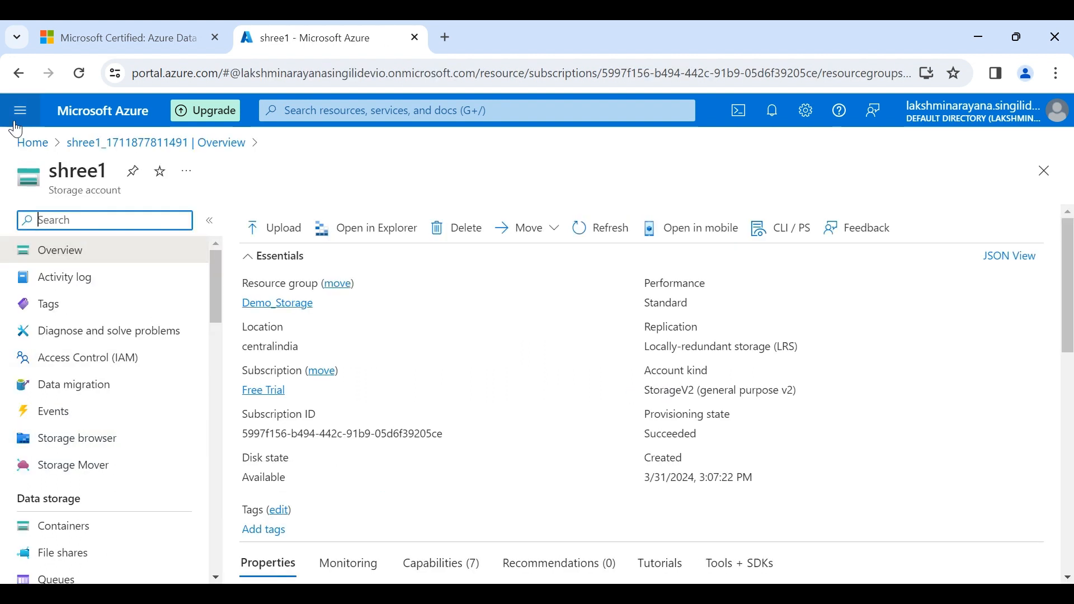
{"action": "left_click", "coordinate": [19, 73]}
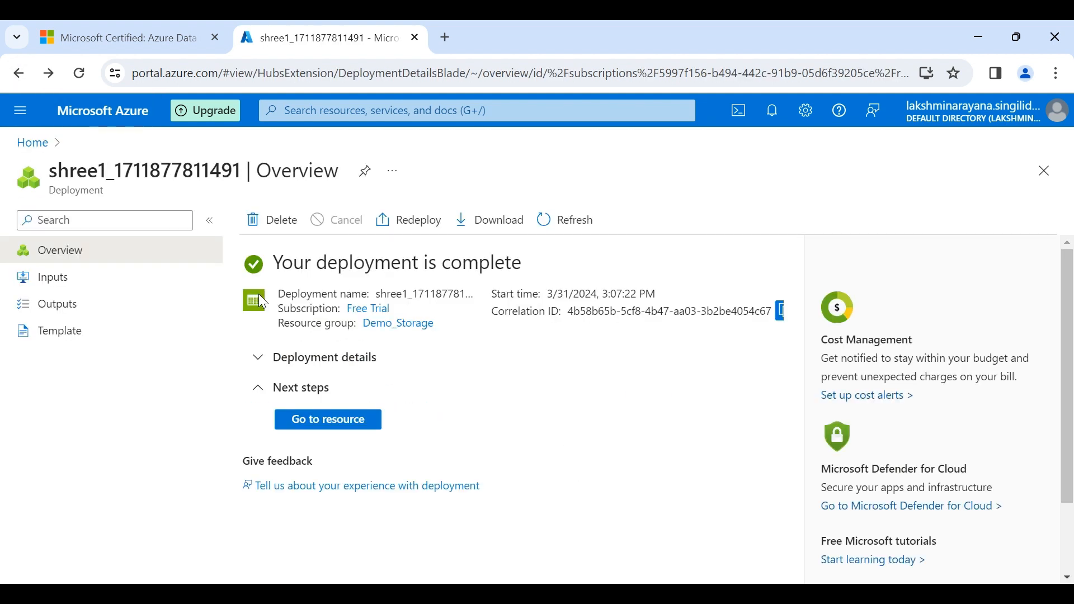
{"action": "left_click", "coordinate": [259, 357]}
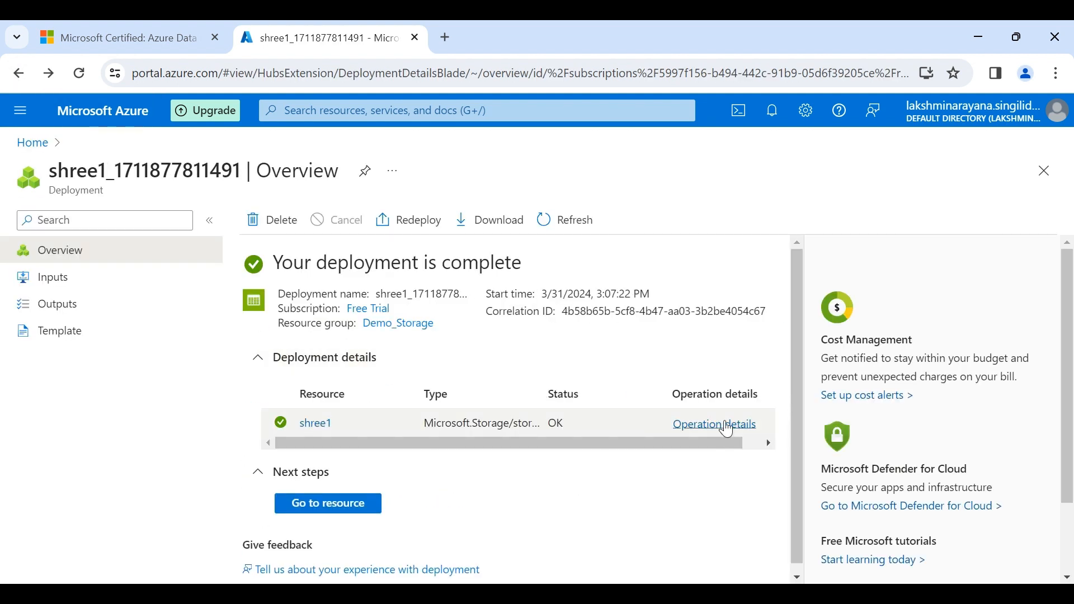
{"action": "left_click", "coordinate": [726, 426]}
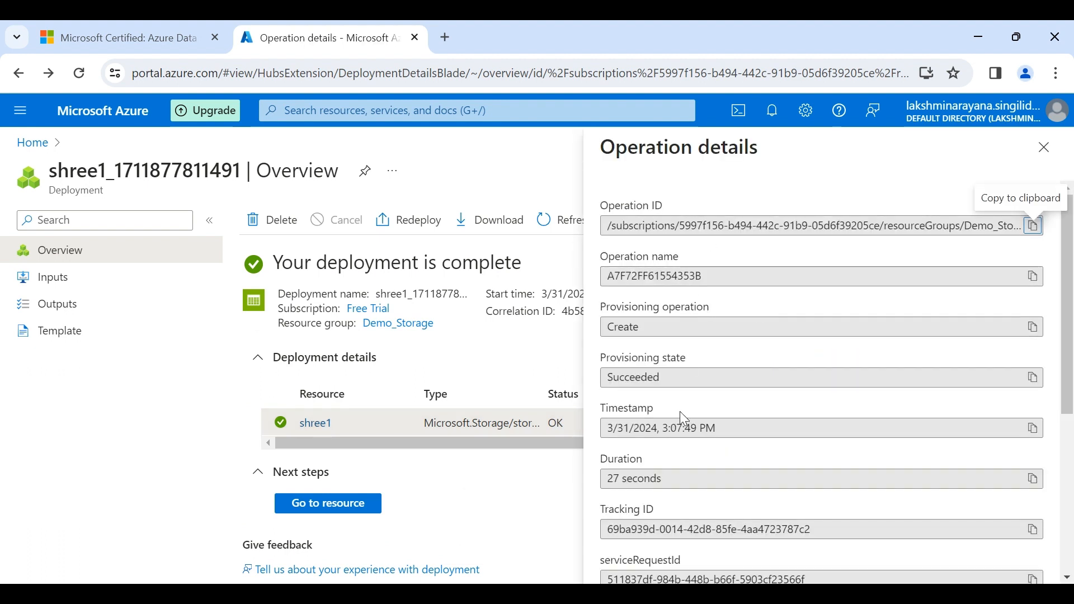
{"action": "scroll", "coordinate": [682, 414], "scroll_direction": "down", "scroll_amount": 4}
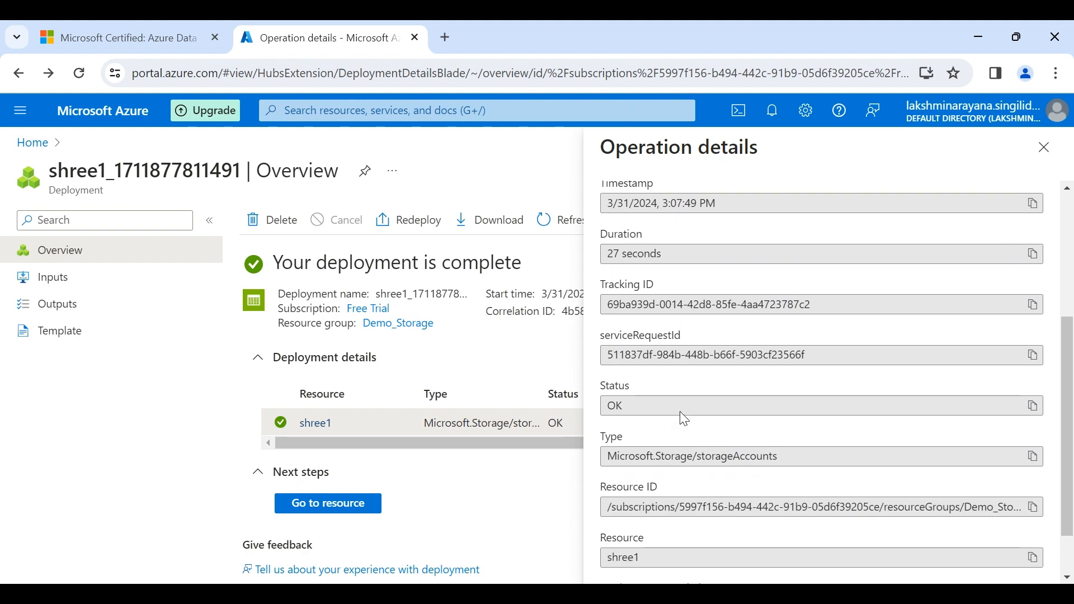
{"action": "scroll", "coordinate": [684, 419], "scroll_direction": "down", "scroll_amount": 1}
{"action": "scroll", "coordinate": [684, 419], "scroll_direction": "up", "scroll_amount": 5}
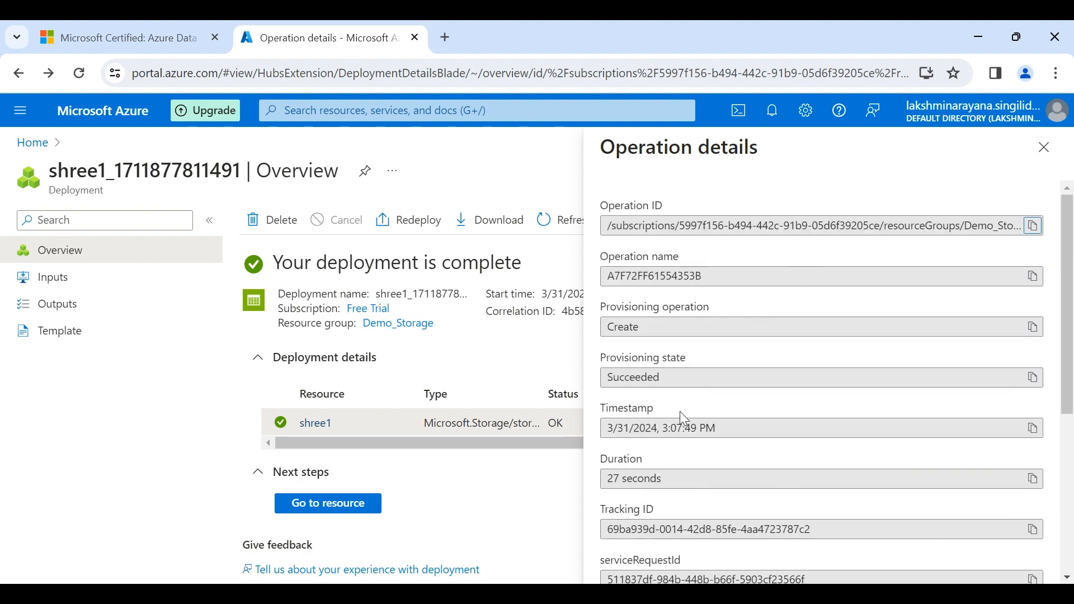
{"action": "left_click", "coordinate": [1045, 148]}
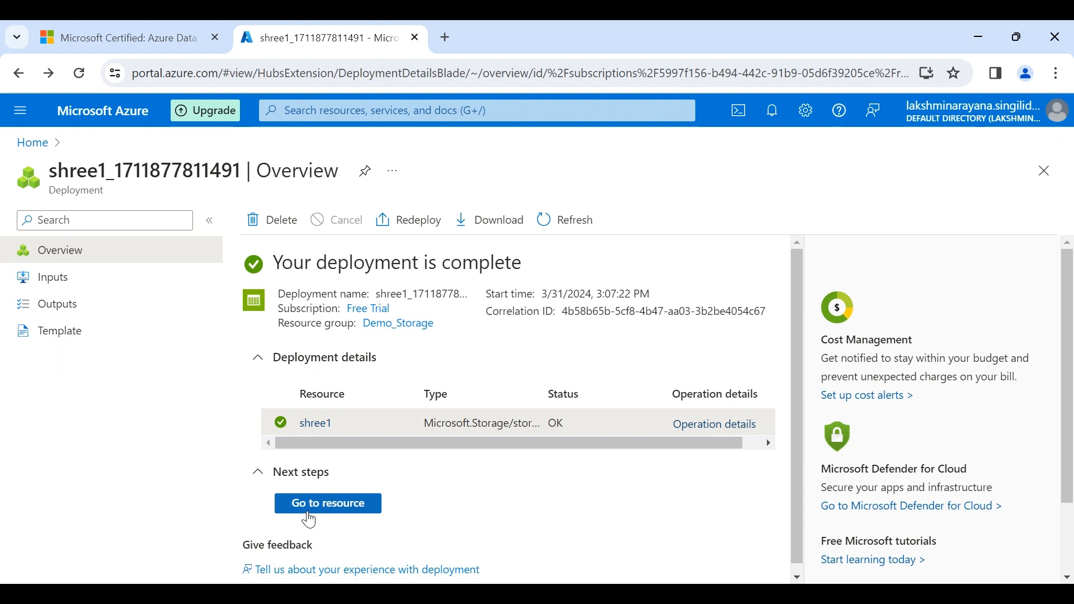
Step: Go to the deployed shree1 storage account and view its Overview, Data migration and Events pages
{"action": "left_click", "coordinate": [309, 511]}
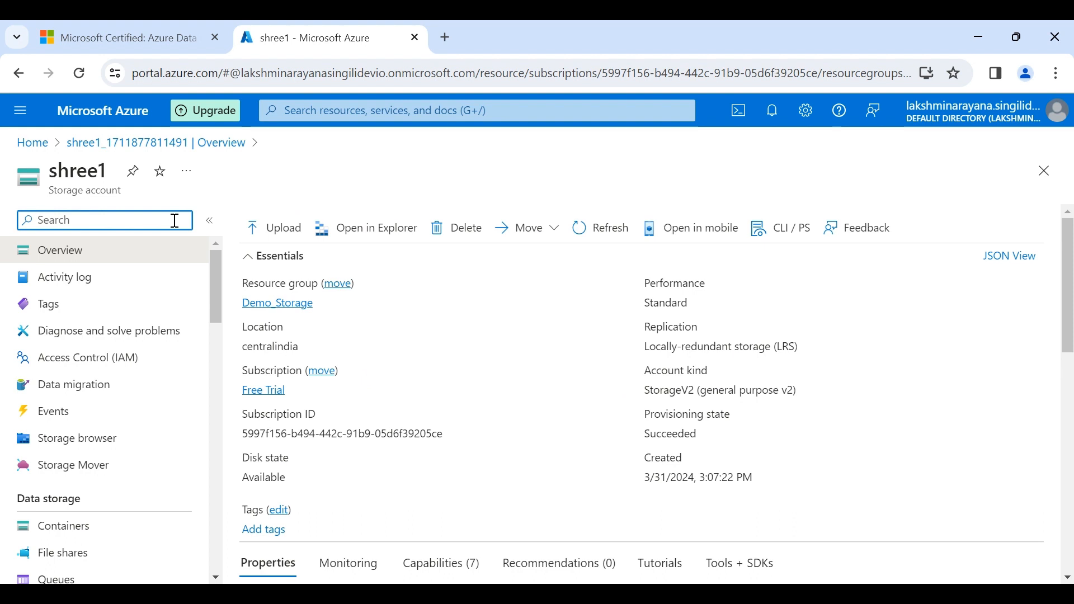
{"action": "left_click", "coordinate": [72, 258]}
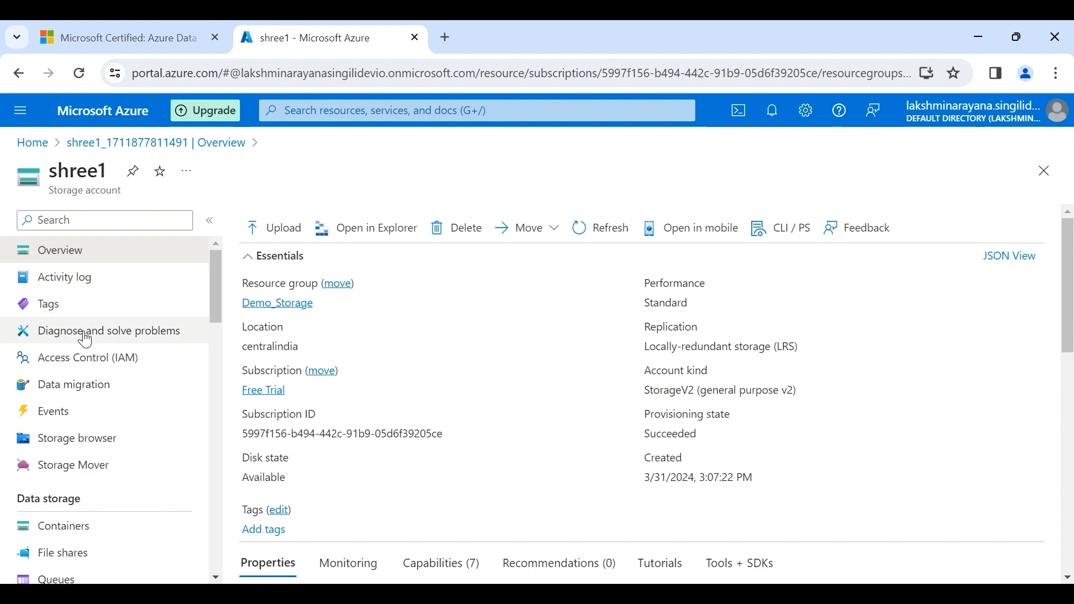
{"action": "scroll", "coordinate": [84, 331], "scroll_direction": "down", "scroll_amount": 1}
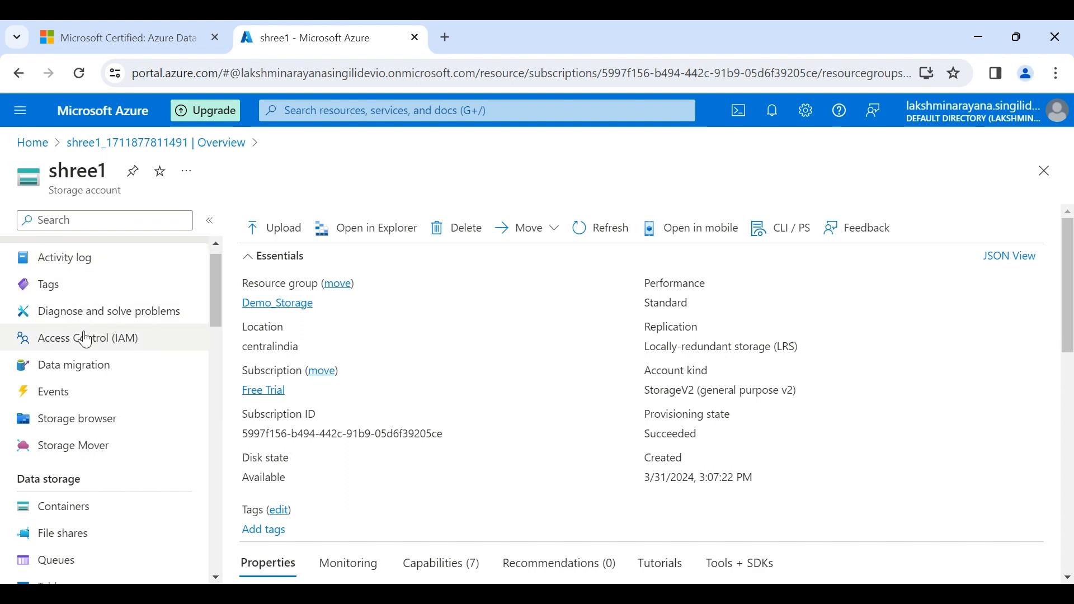
{"action": "left_click", "coordinate": [71, 365]}
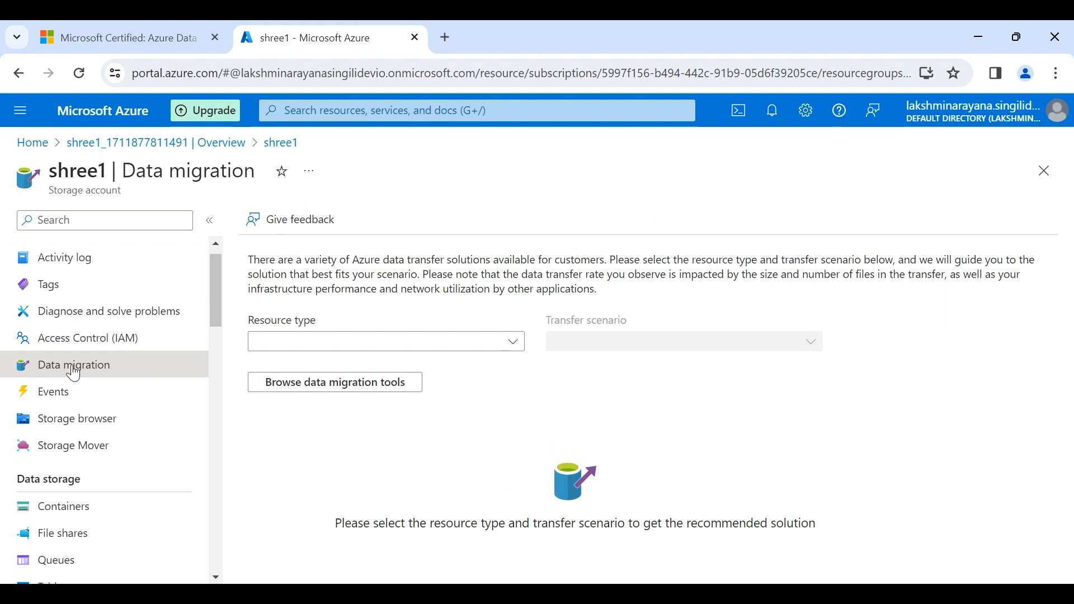
{"action": "left_click", "coordinate": [65, 395]}
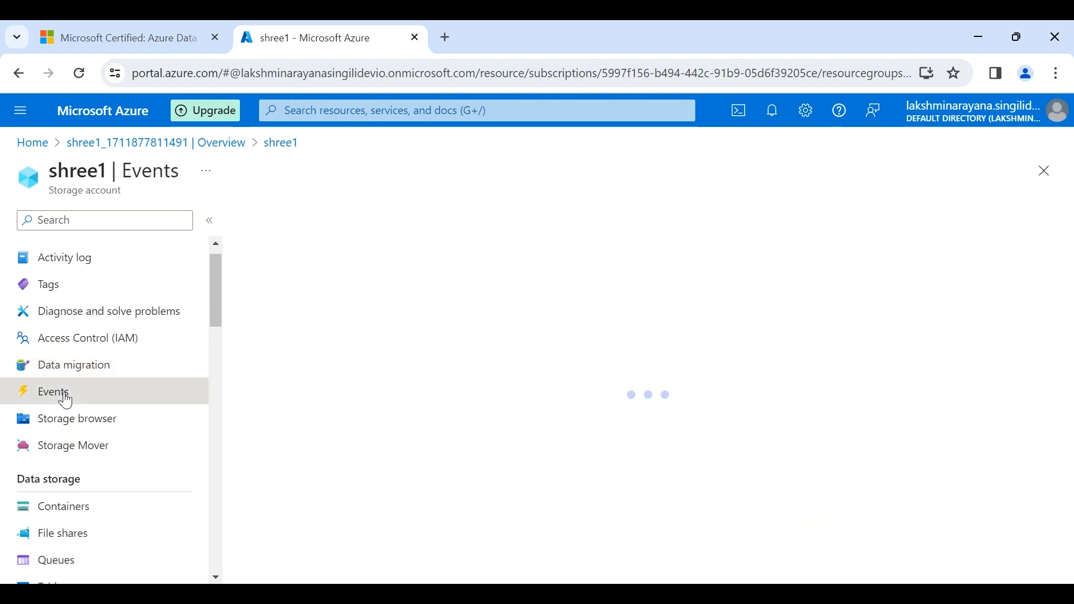
Step: Look through the storage account metrics in the Storage browser and open the Storage Mover page
{"action": "left_click", "coordinate": [77, 419]}
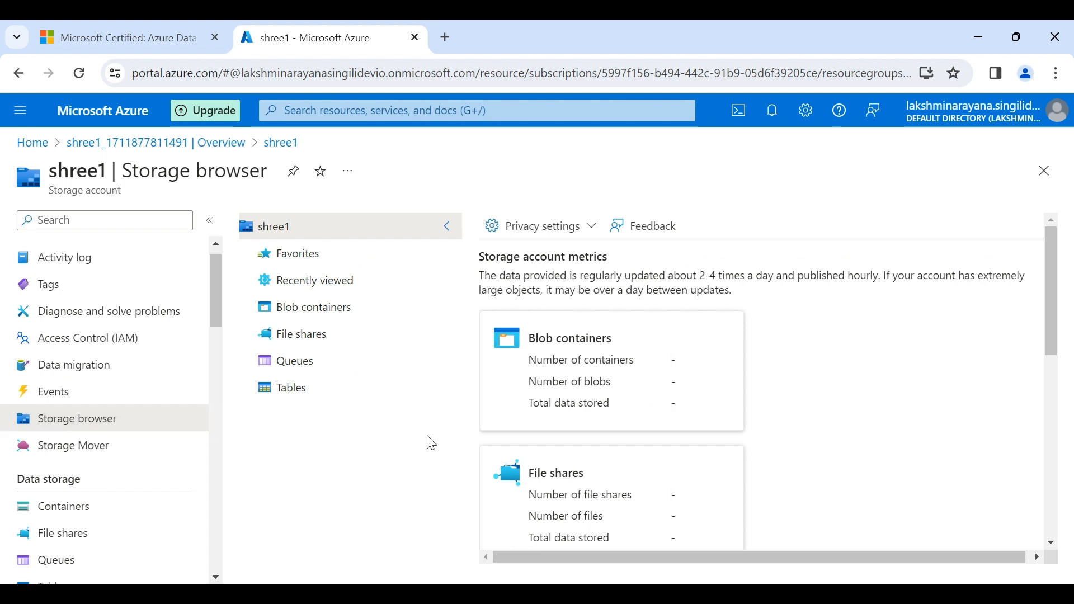
{"action": "scroll", "coordinate": [781, 373], "scroll_direction": "down", "scroll_amount": 4}
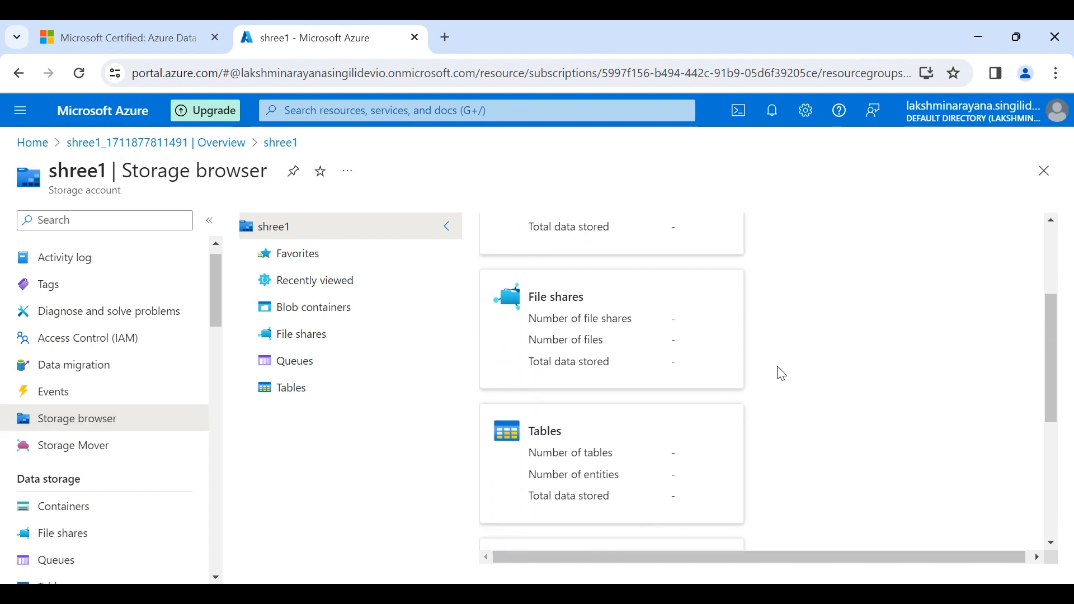
{"action": "scroll", "coordinate": [781, 373], "scroll_direction": "down", "scroll_amount": 2}
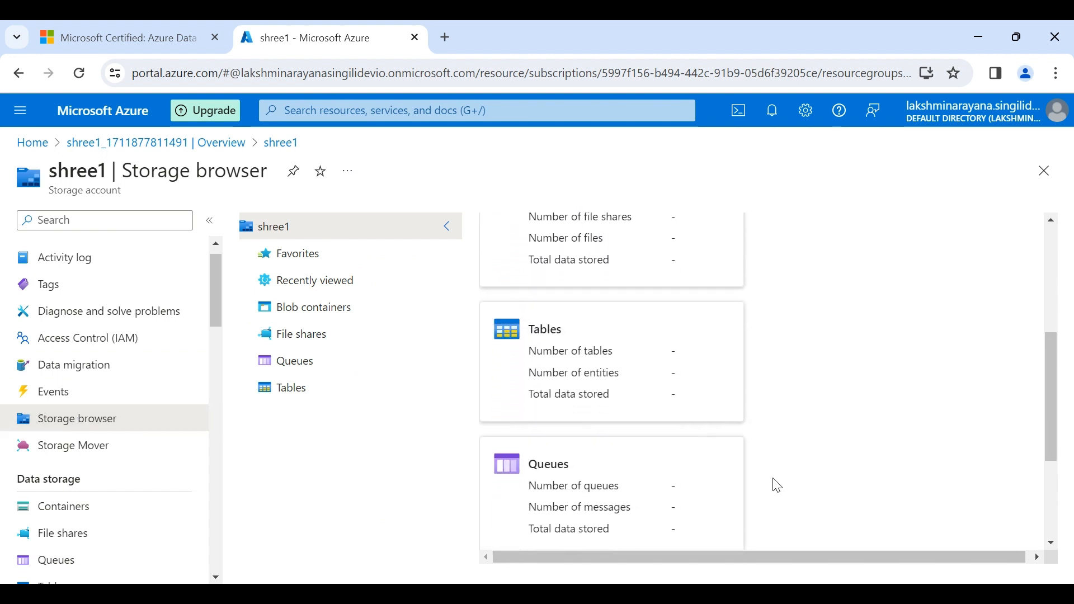
{"action": "scroll", "coordinate": [772, 484], "scroll_direction": "down", "scroll_amount": 1}
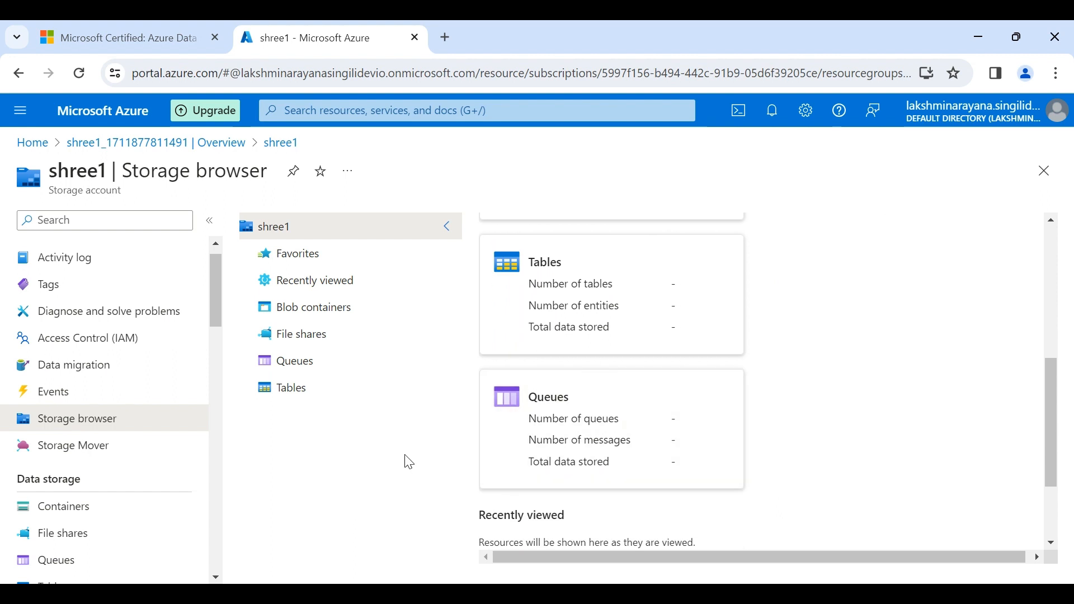
{"action": "left_click", "coordinate": [76, 448]}
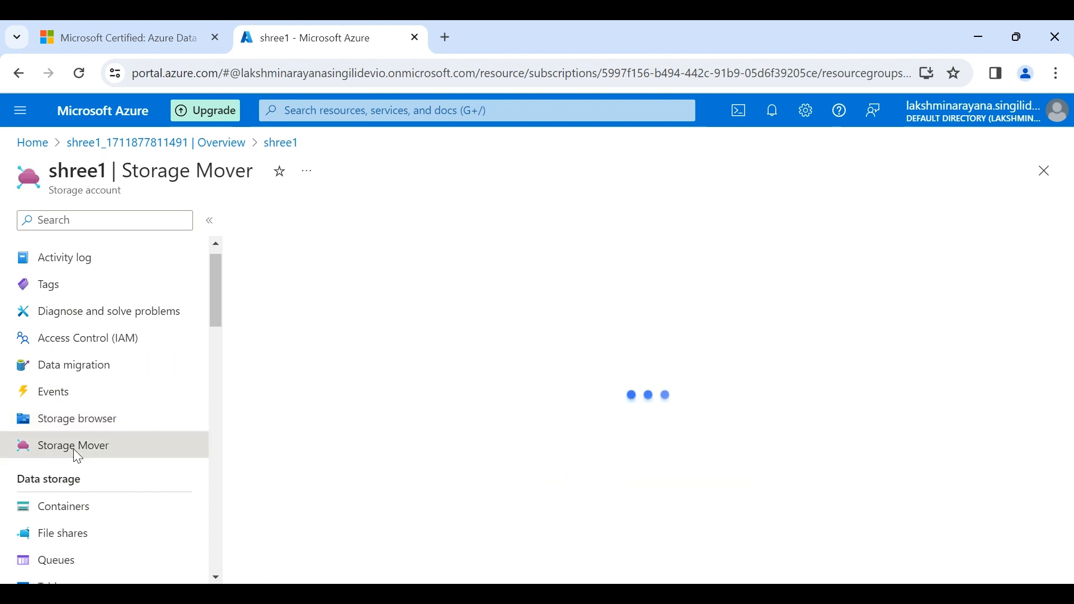
Step: View the Containers, File shares, Queues and Tables pages of the shree1 storage account
{"action": "scroll", "coordinate": [75, 457], "scroll_direction": "down", "scroll_amount": 1}
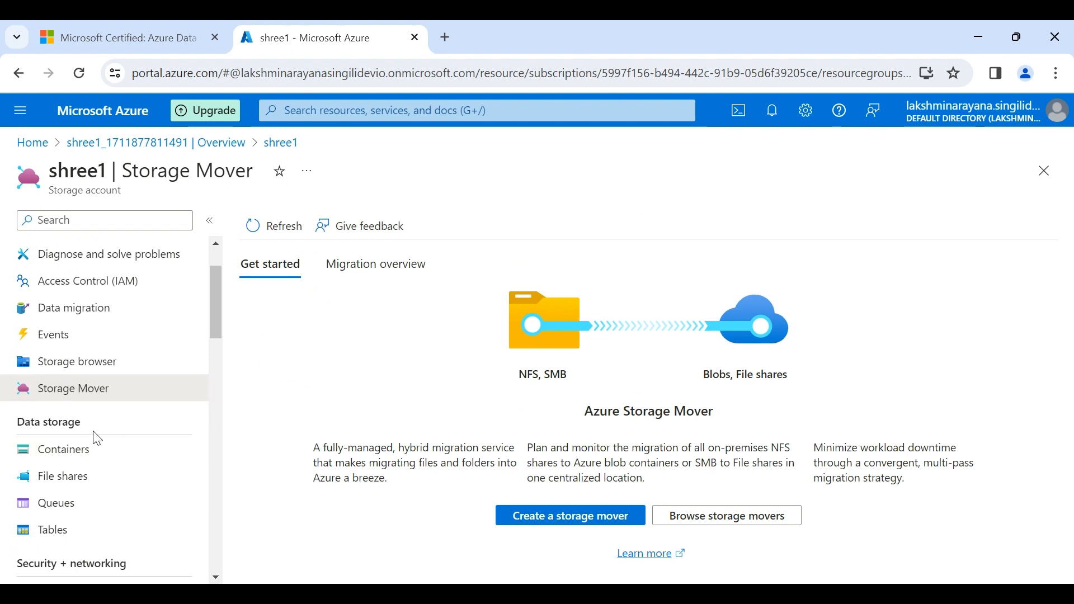
{"action": "scroll", "coordinate": [96, 437], "scroll_direction": "down", "scroll_amount": 2}
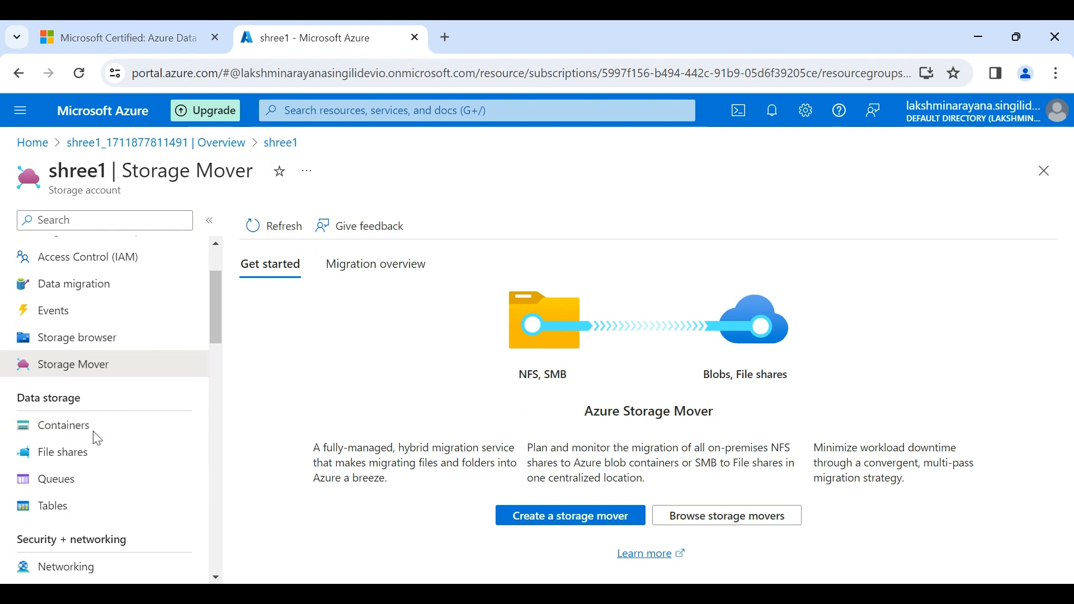
{"action": "left_click", "coordinate": [80, 350]}
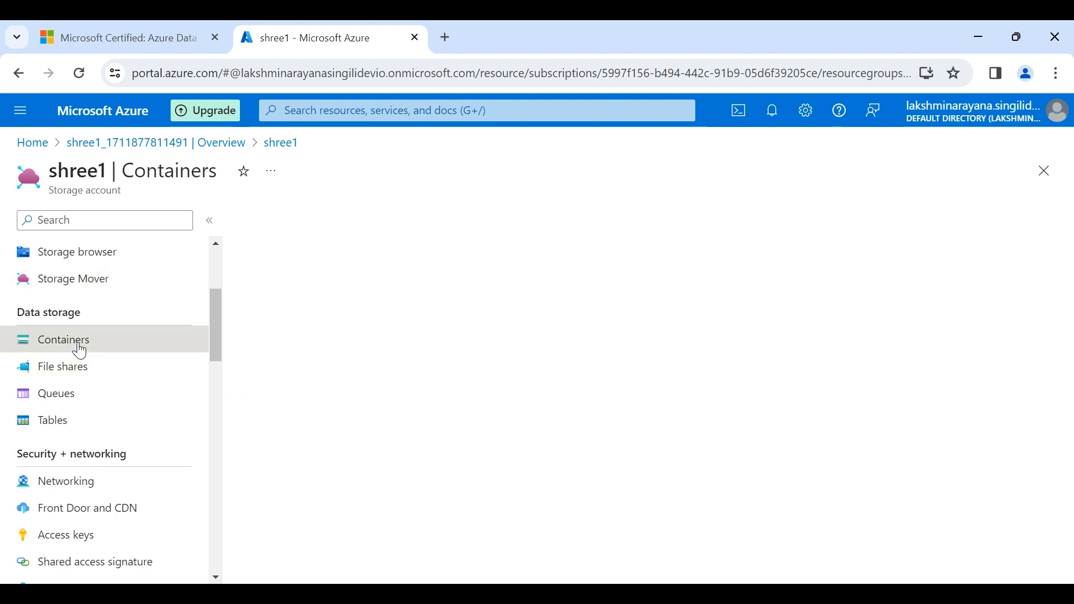
{"action": "left_click", "coordinate": [78, 377]}
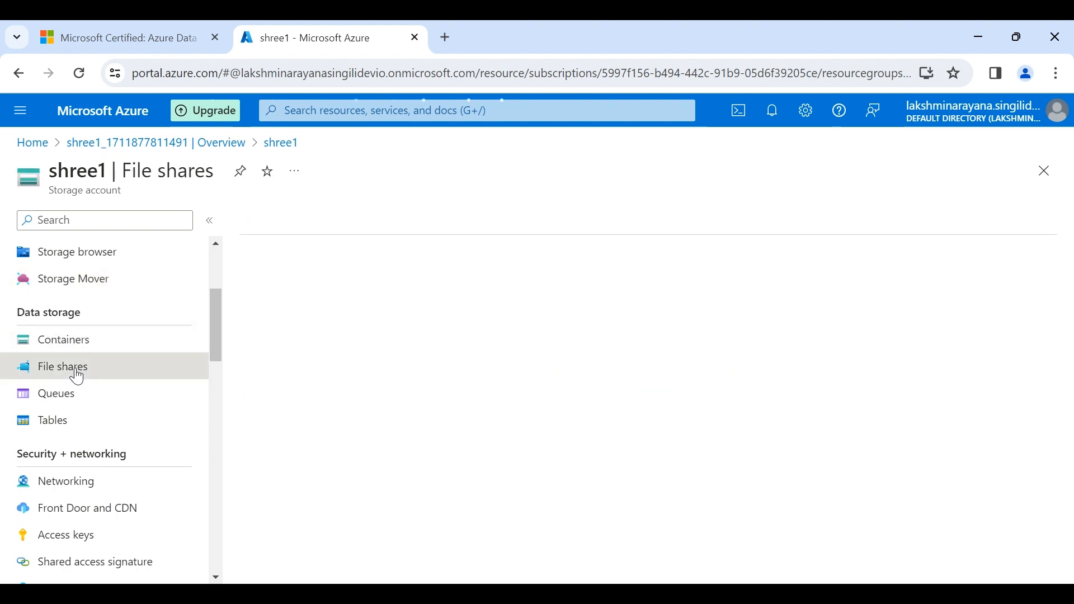
{"action": "left_click", "coordinate": [68, 395]}
{"action": "left_click", "coordinate": [67, 428]}
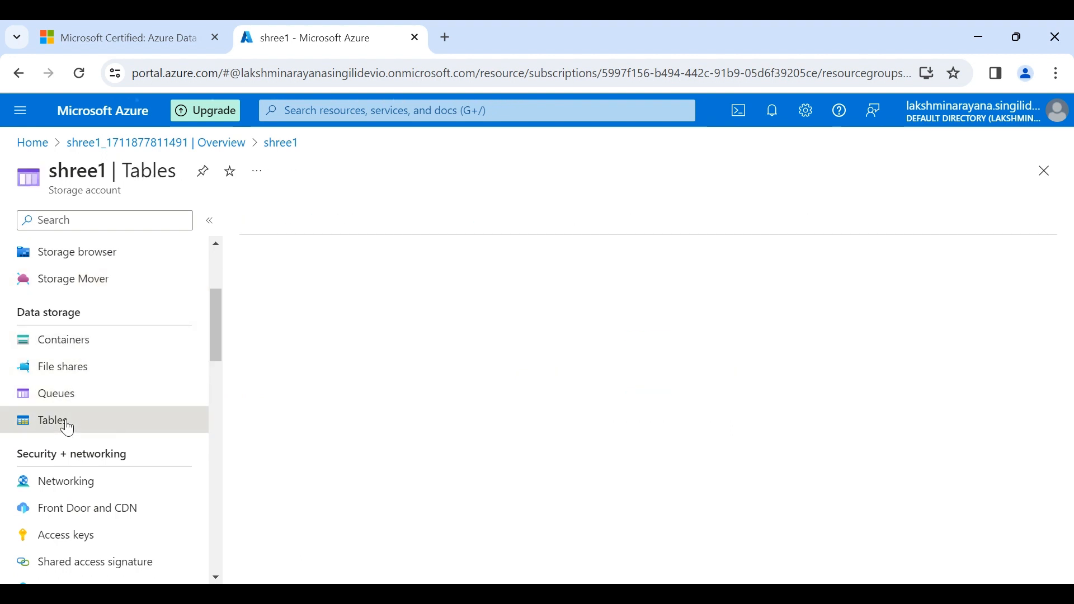
Step: Look over the available security, data management and settings options of the storage account and return to its Overview
{"action": "scroll", "coordinate": [143, 444], "scroll_direction": "down", "scroll_amount": 3}
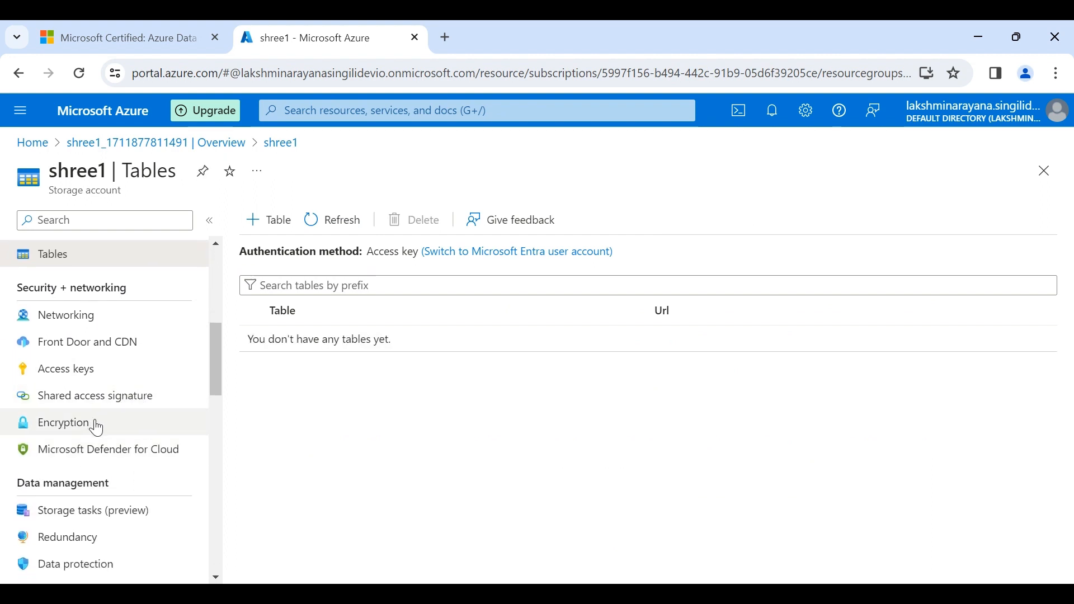
{"action": "scroll", "coordinate": [115, 429], "scroll_direction": "down", "scroll_amount": 3}
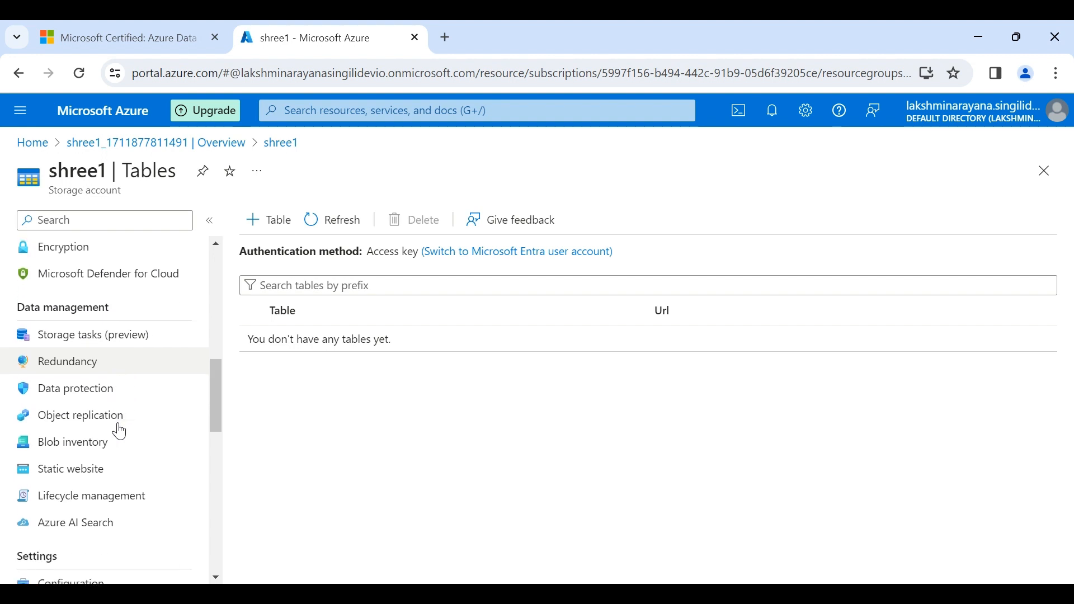
{"action": "scroll", "coordinate": [120, 431], "scroll_direction": "down", "scroll_amount": 1}
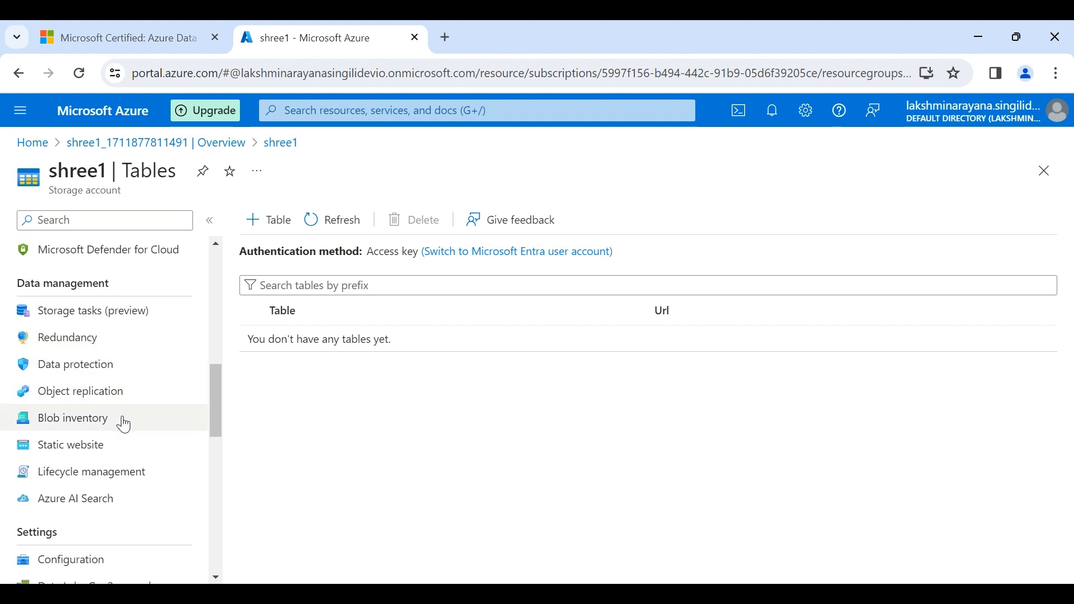
{"action": "scroll", "coordinate": [124, 425], "scroll_direction": "down", "scroll_amount": 1}
{"action": "scroll", "coordinate": [124, 426], "scroll_direction": "down", "scroll_amount": 5}
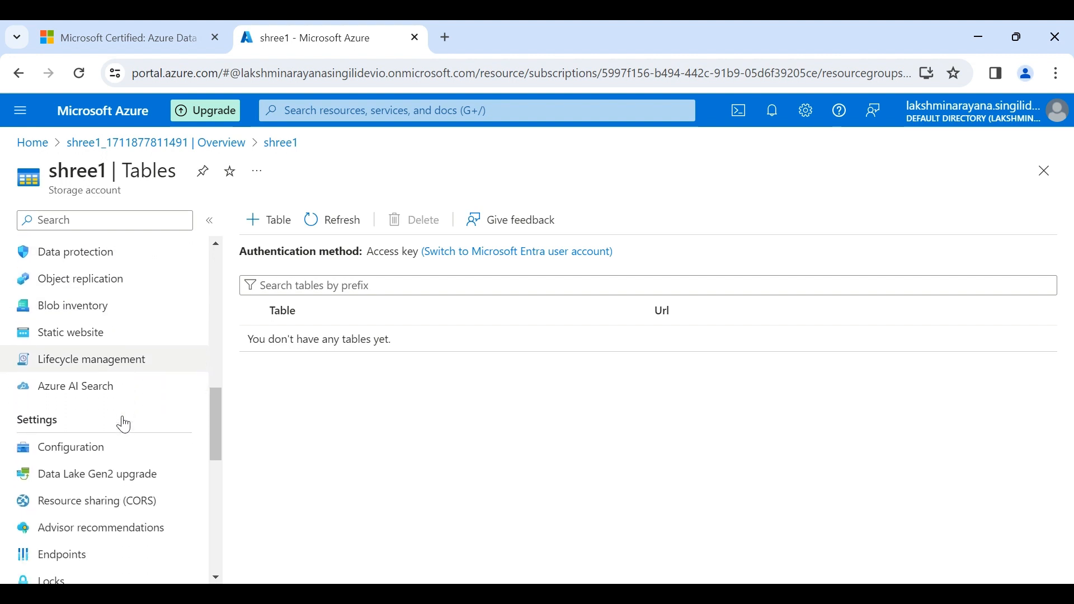
{"action": "scroll", "coordinate": [124, 425], "scroll_direction": "up", "scroll_amount": 10}
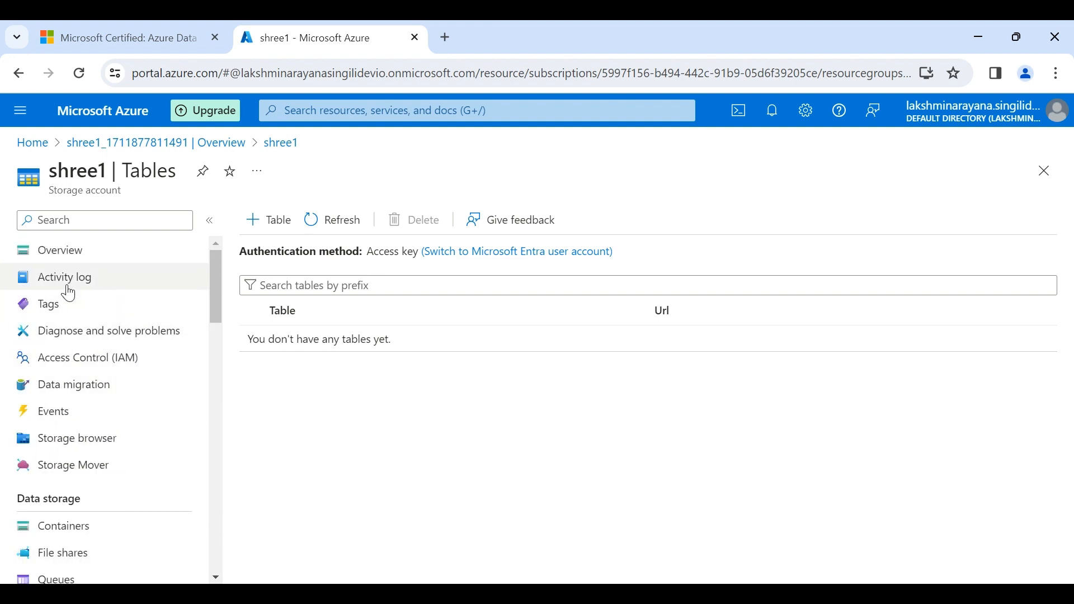
{"action": "left_click", "coordinate": [54, 255]}
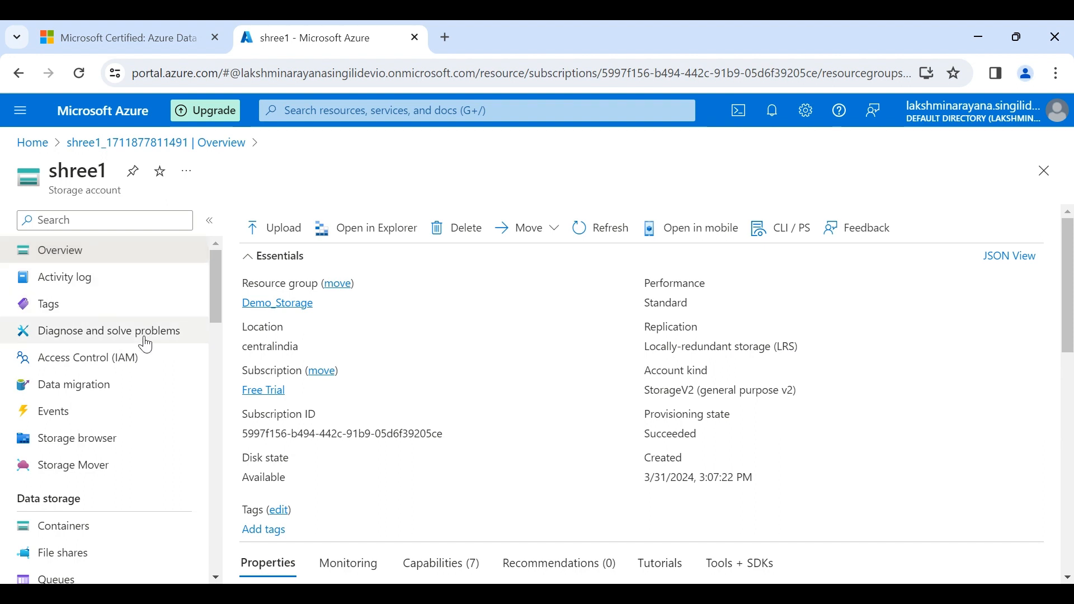
Step: Create a blob container named data in the shree1 storage account and open it
{"action": "scroll", "coordinate": [146, 340], "scroll_direction": "down", "scroll_amount": 3}
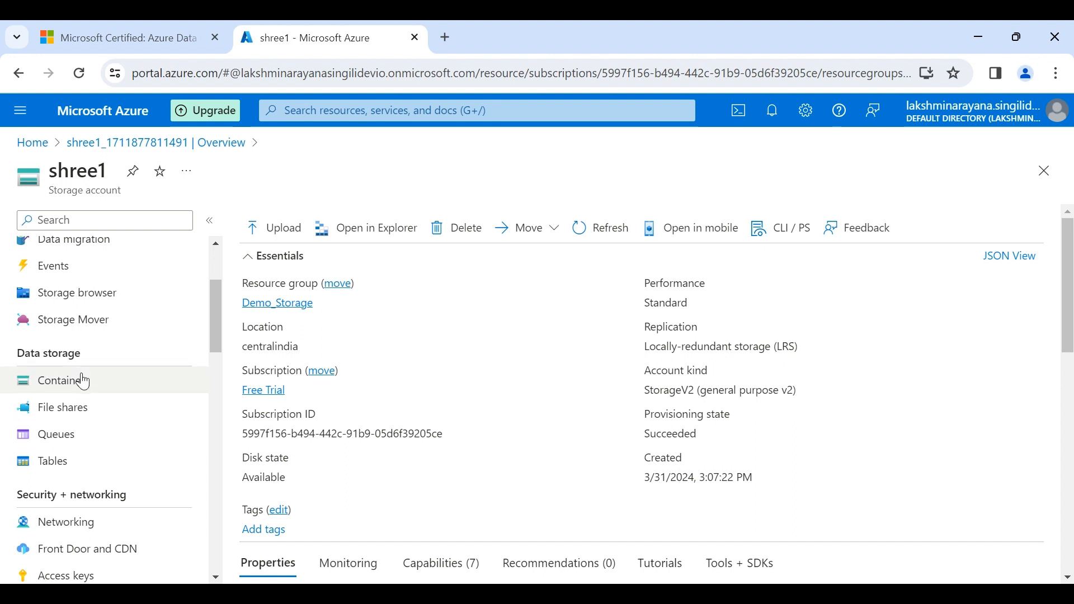
{"action": "left_click", "coordinate": [78, 390]}
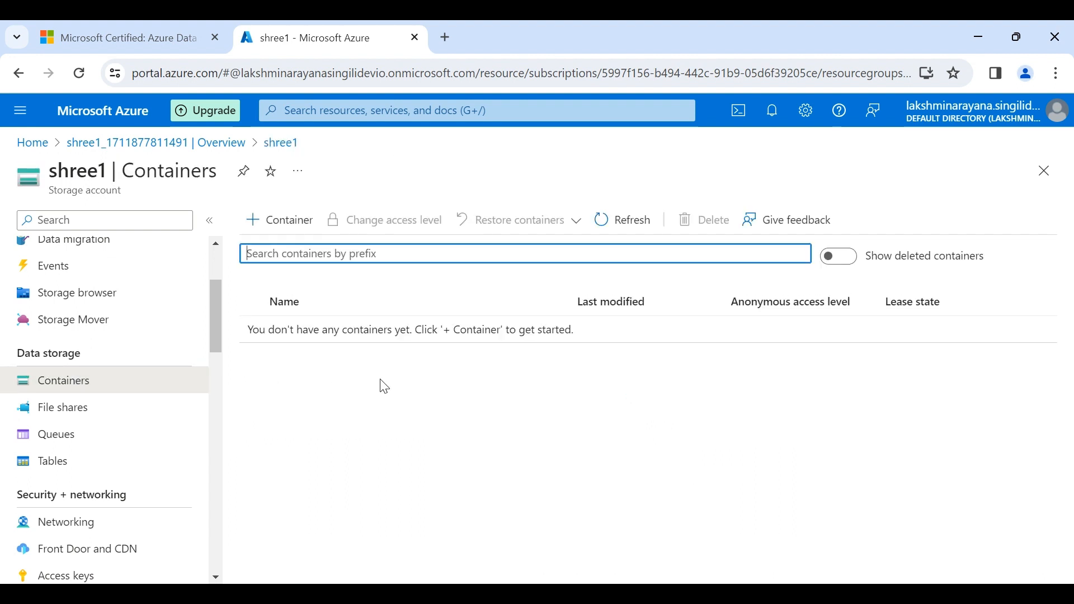
{"action": "left_click", "coordinate": [277, 228]}
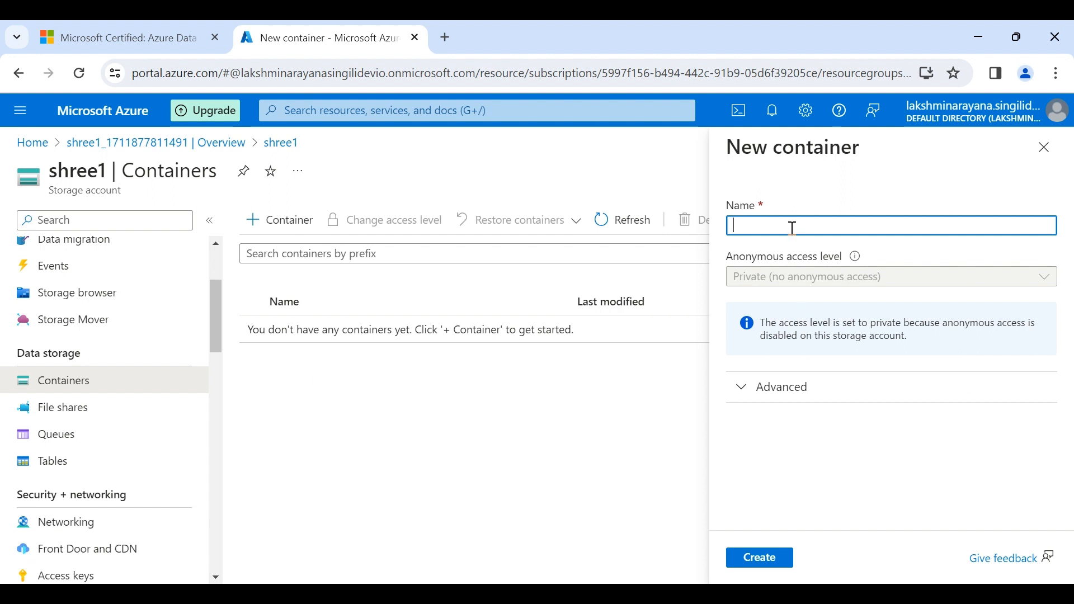
{"action": "type", "text": "data"}
{"action": "left_click", "coordinate": [831, 272]}
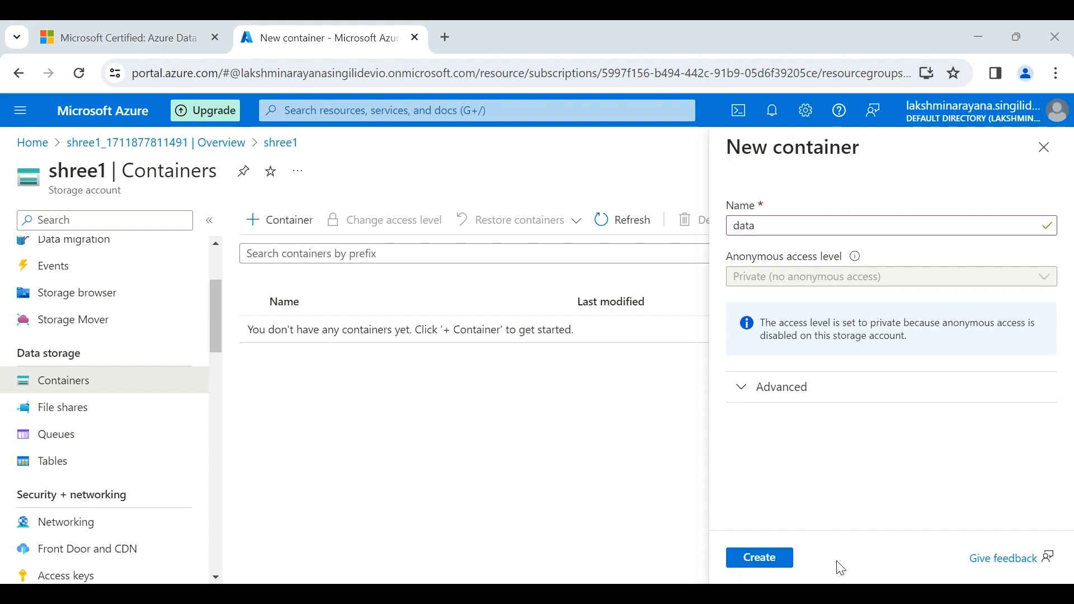
{"action": "left_click", "coordinate": [757, 559]}
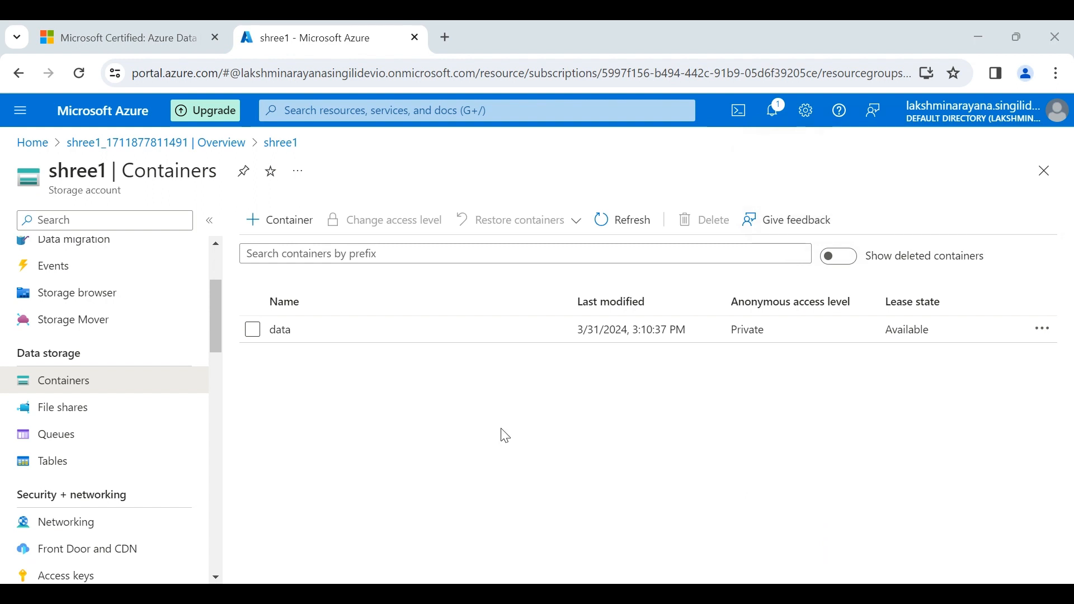
{"action": "left_click", "coordinate": [280, 331]}
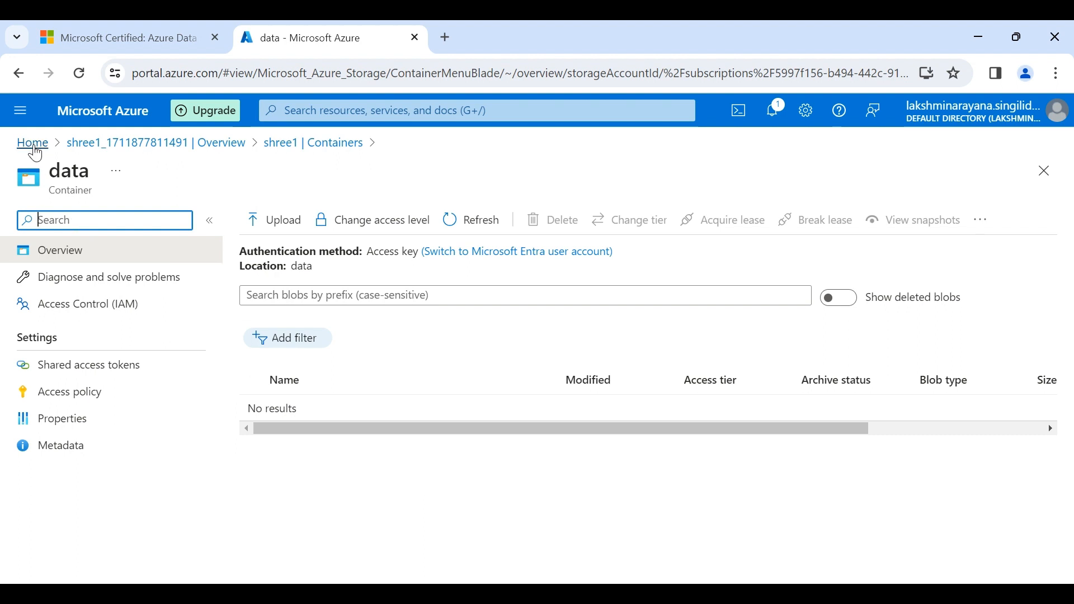
Step: Open the shree1 storage account through the Demo_Storage resource group and view its containers
{"action": "left_click", "coordinate": [31, 144]}
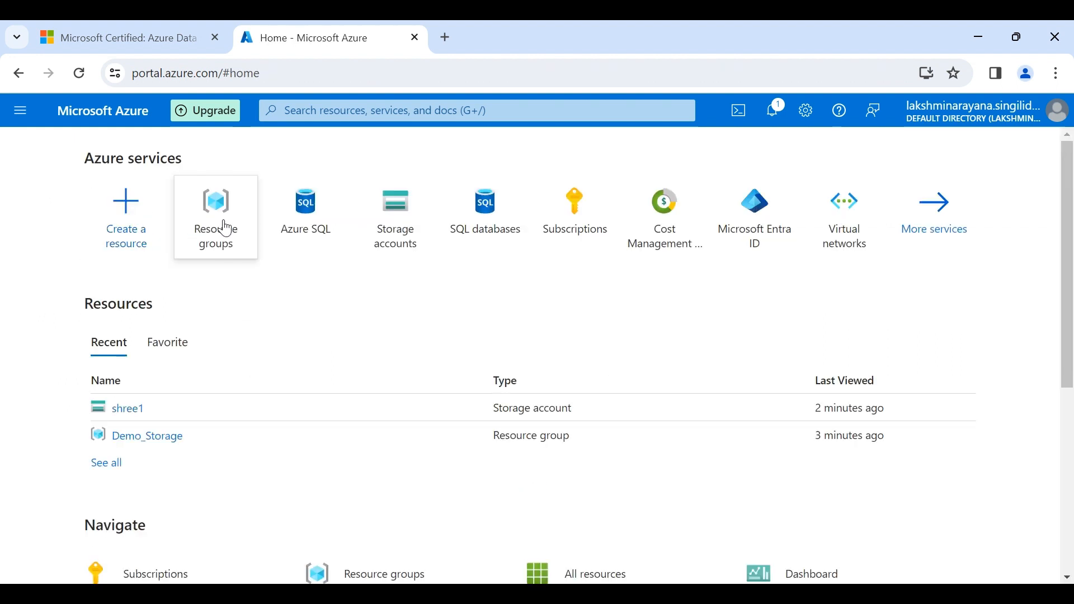
{"action": "left_click", "coordinate": [222, 227]}
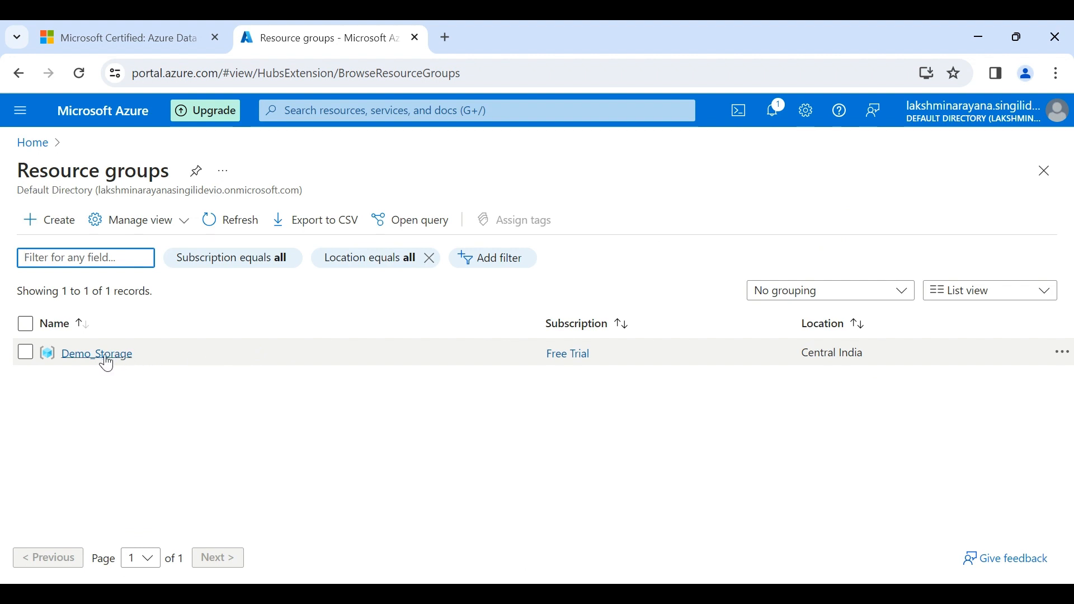
{"action": "left_click", "coordinate": [102, 354]}
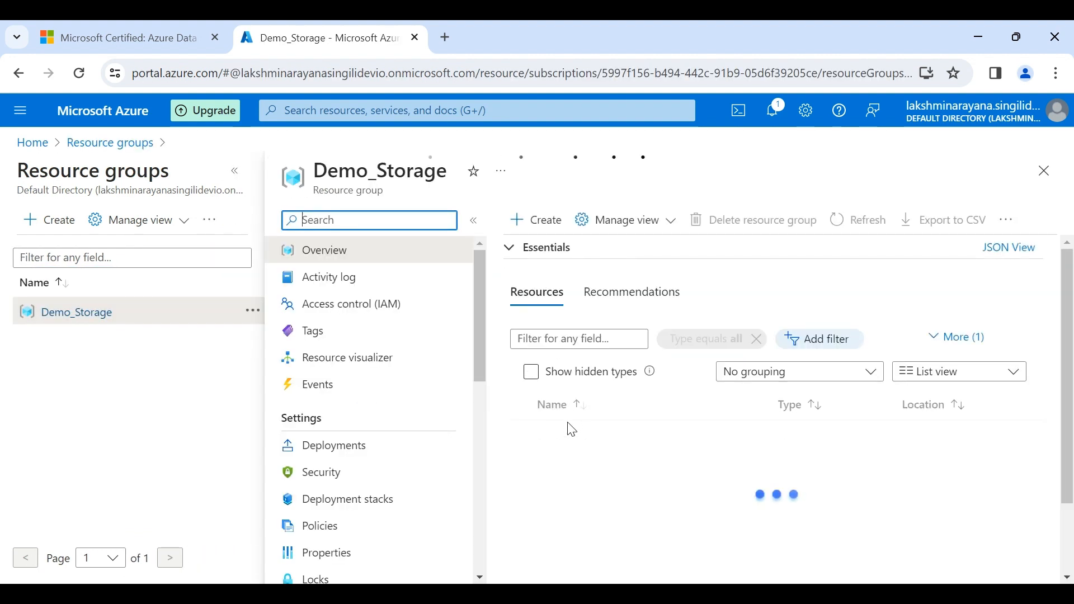
{"action": "left_click", "coordinate": [573, 456]}
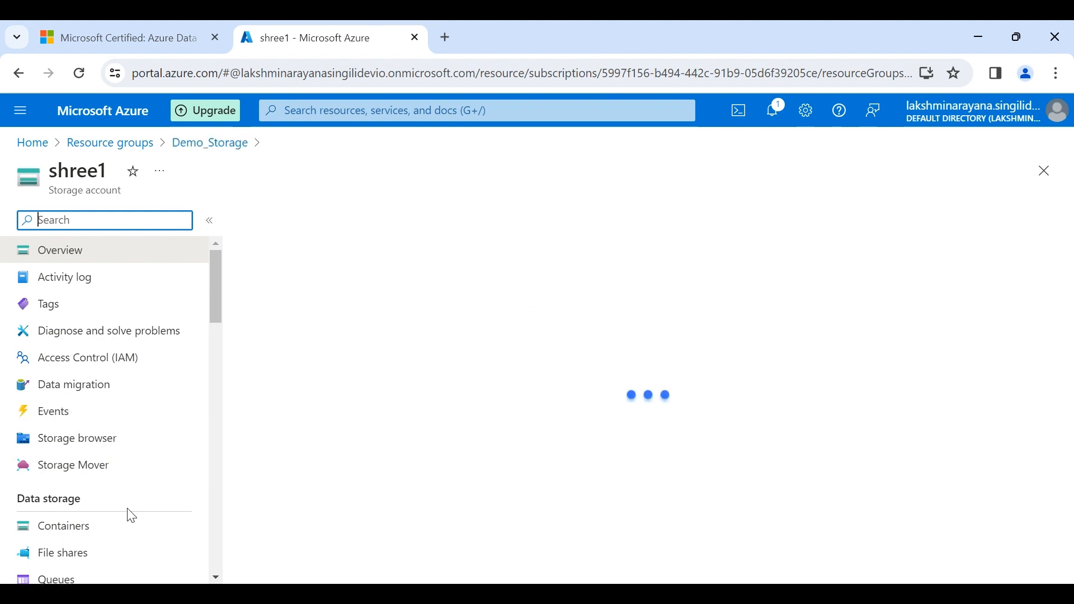
{"action": "left_click", "coordinate": [79, 526]}
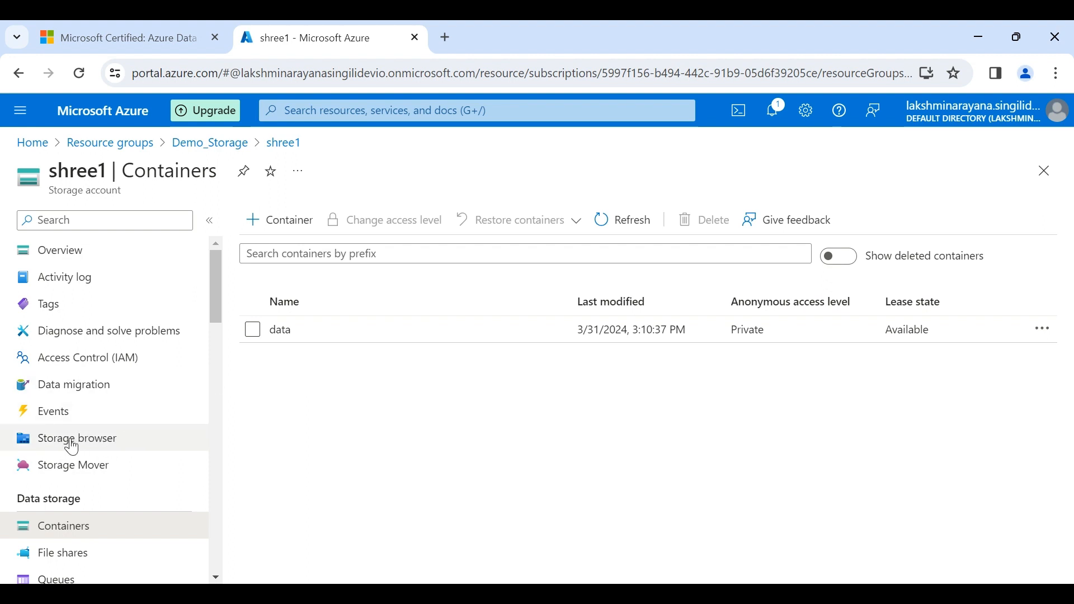
Step: Open the data blob container in the Storage browser of the shree1 storage account
{"action": "left_click", "coordinate": [72, 447]}
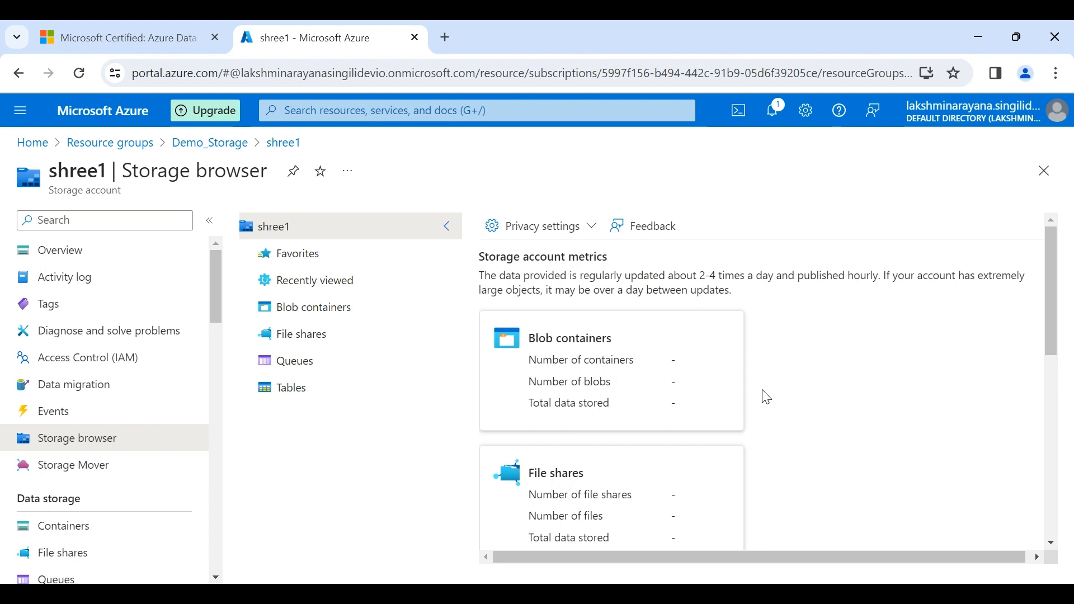
{"action": "left_click", "coordinate": [569, 372]}
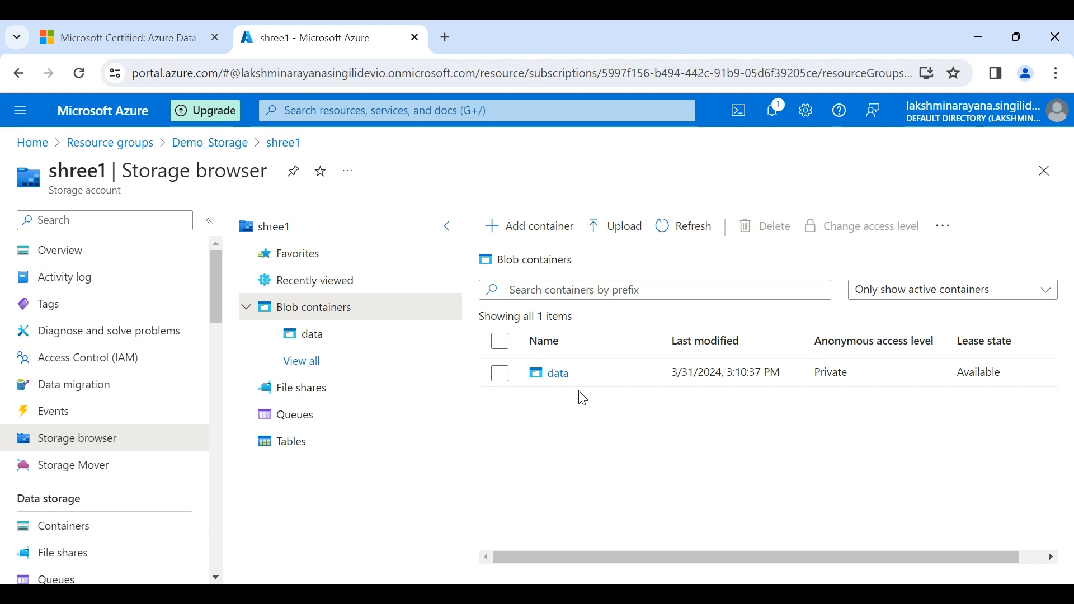
{"action": "left_click", "coordinate": [552, 375]}
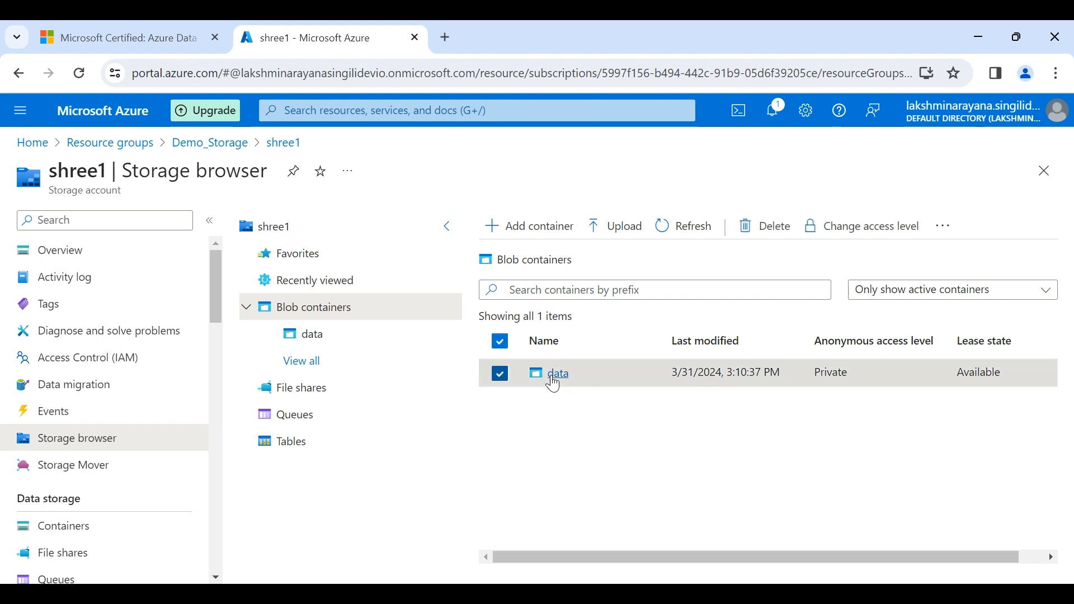
{"action": "left_click", "coordinate": [556, 386]}
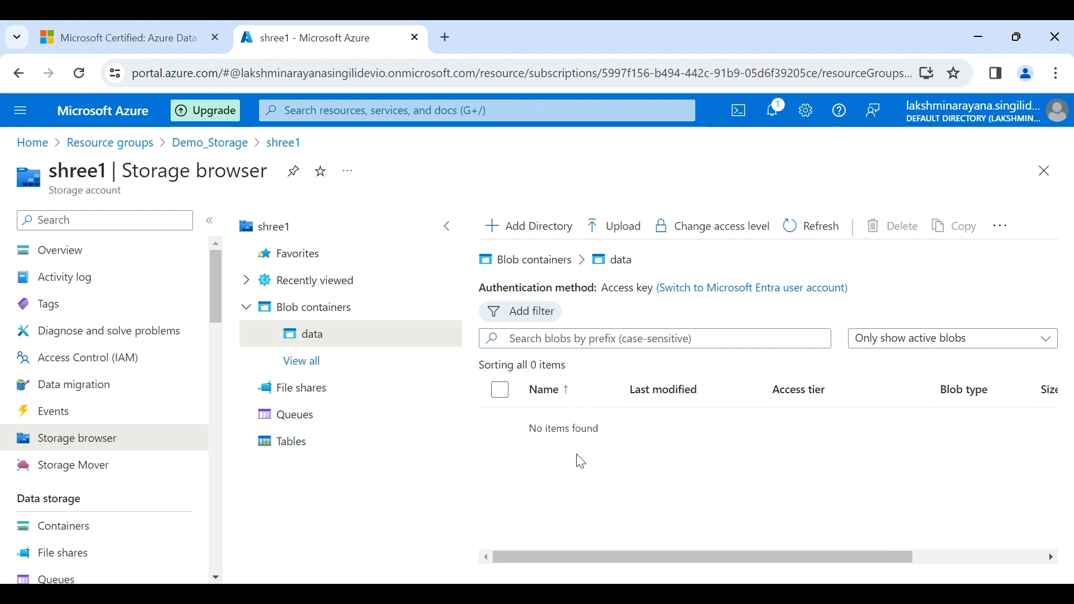
Step: Read the virtual directory description and try adding a directory named products to the data container
{"action": "left_click", "coordinate": [507, 226]}
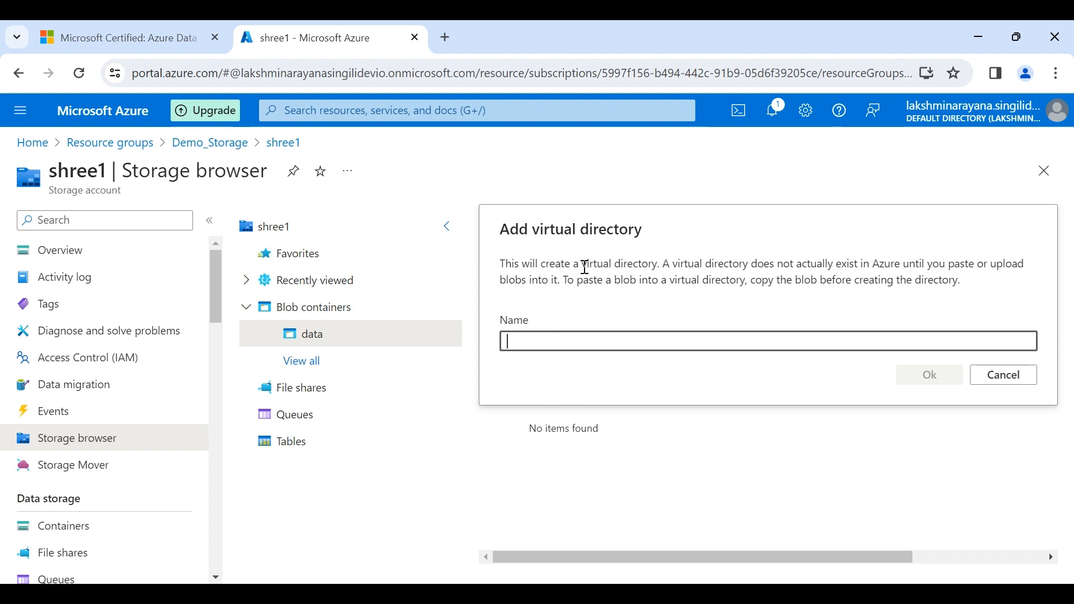
{"action": "left_click_drag", "start_coordinate": [663, 267], "coordinate": [785, 285]}
{"action": "left_click", "coordinate": [560, 283]}
{"action": "left_click", "coordinate": [821, 305]}
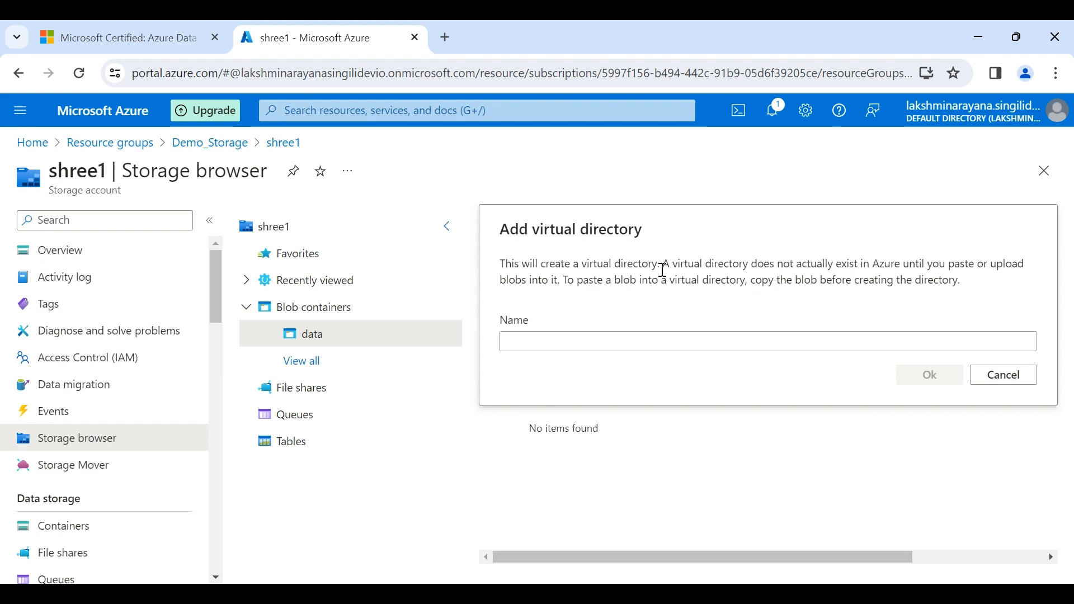
{"action": "left_click_drag", "start_coordinate": [663, 269], "coordinate": [921, 261]}
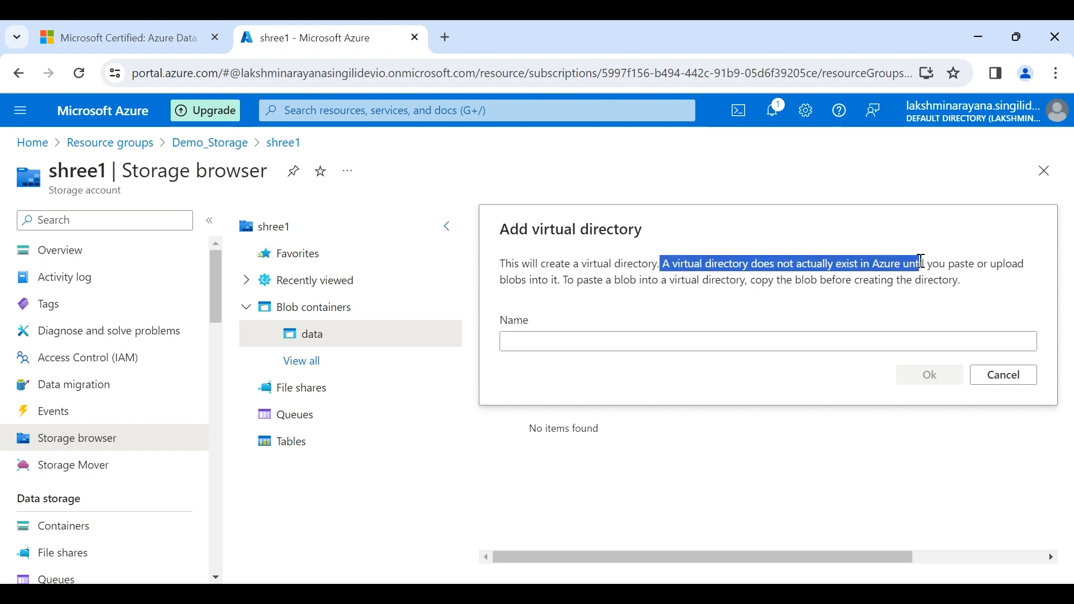
{"action": "left_click", "coordinate": [909, 295]}
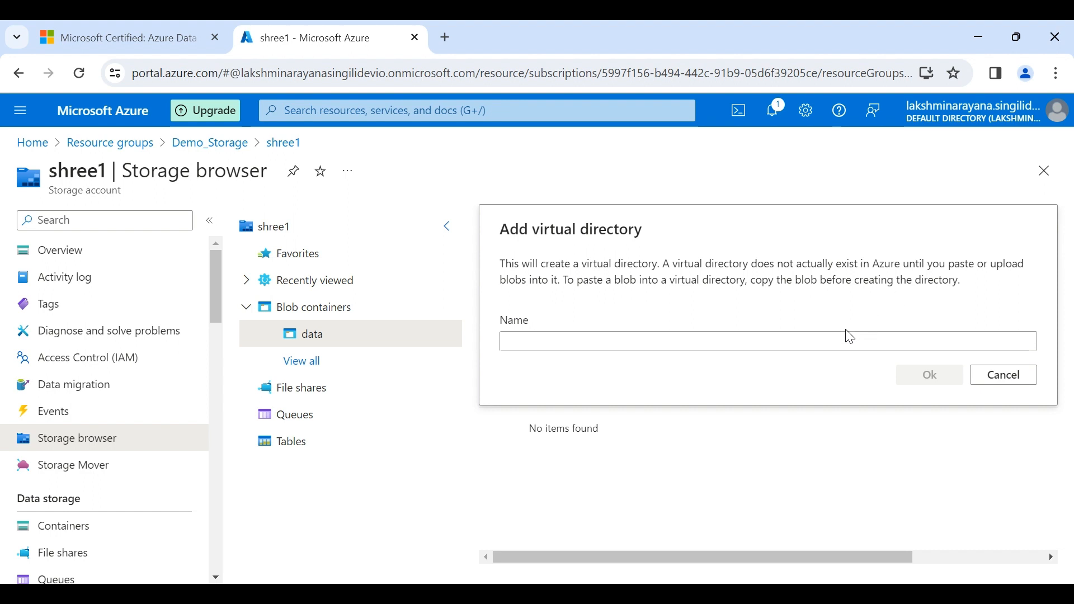
{"action": "left_click", "coordinate": [669, 341]}
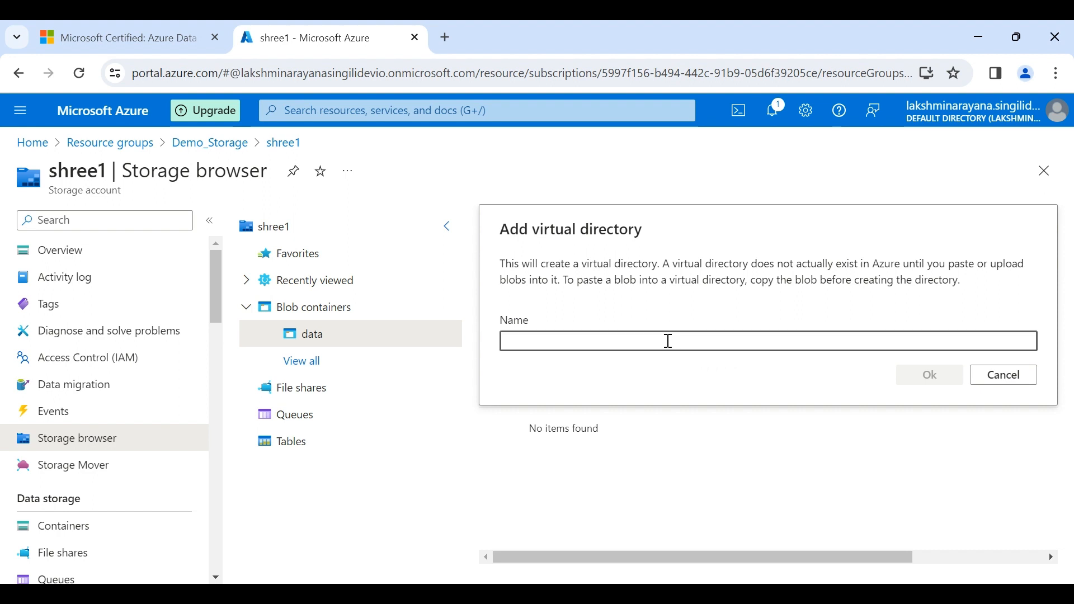
{"action": "type", "text": "products"}
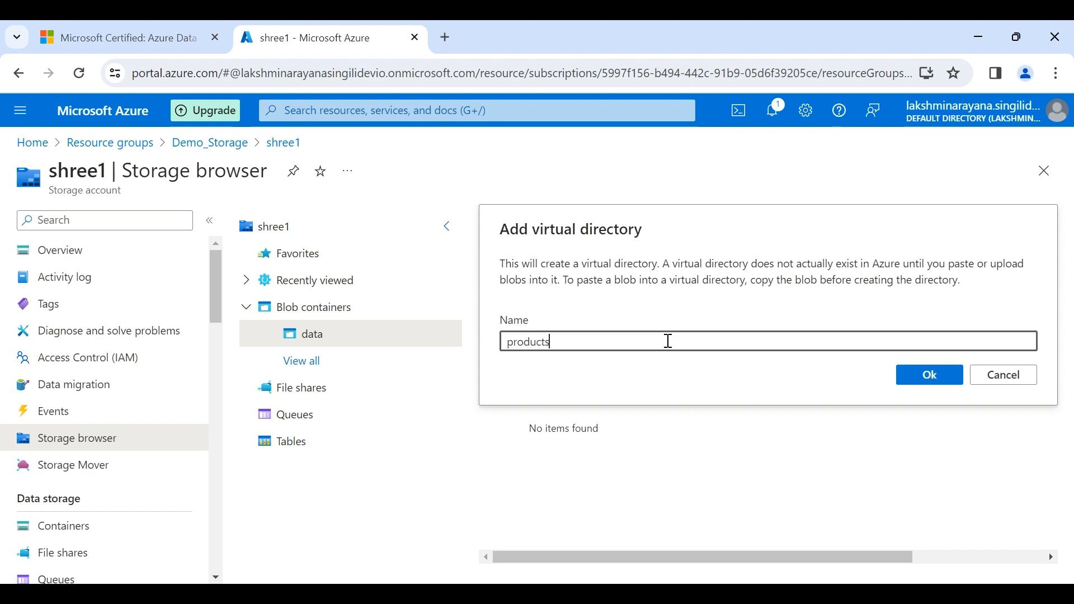
{"action": "left_click", "coordinate": [924, 376]}
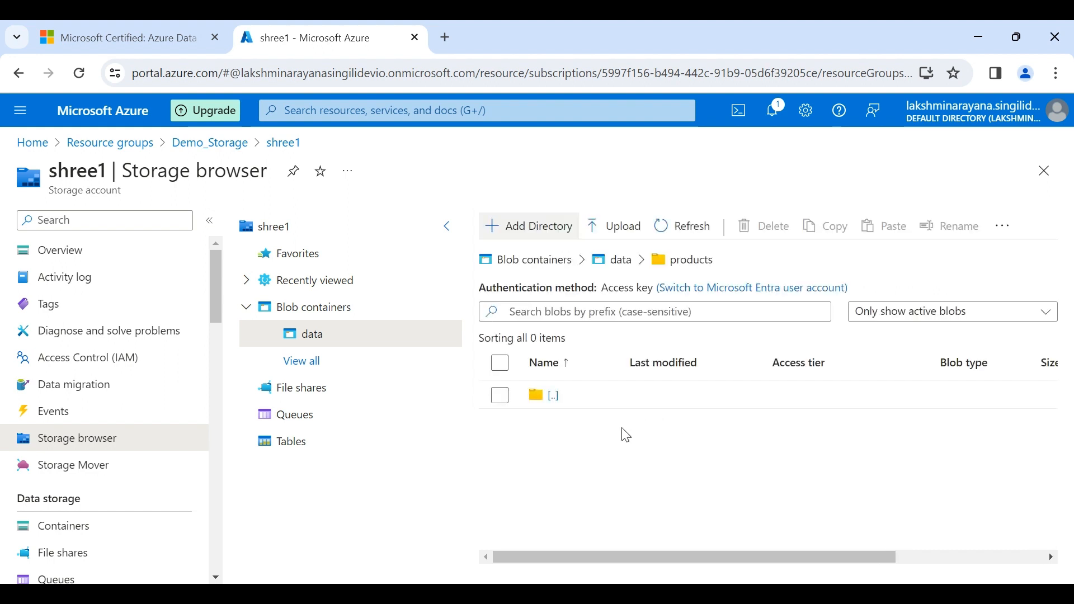
Step: Leave the products directory and reopen the data container from the Storage browser's blob containers
{"action": "left_click", "coordinate": [551, 397]}
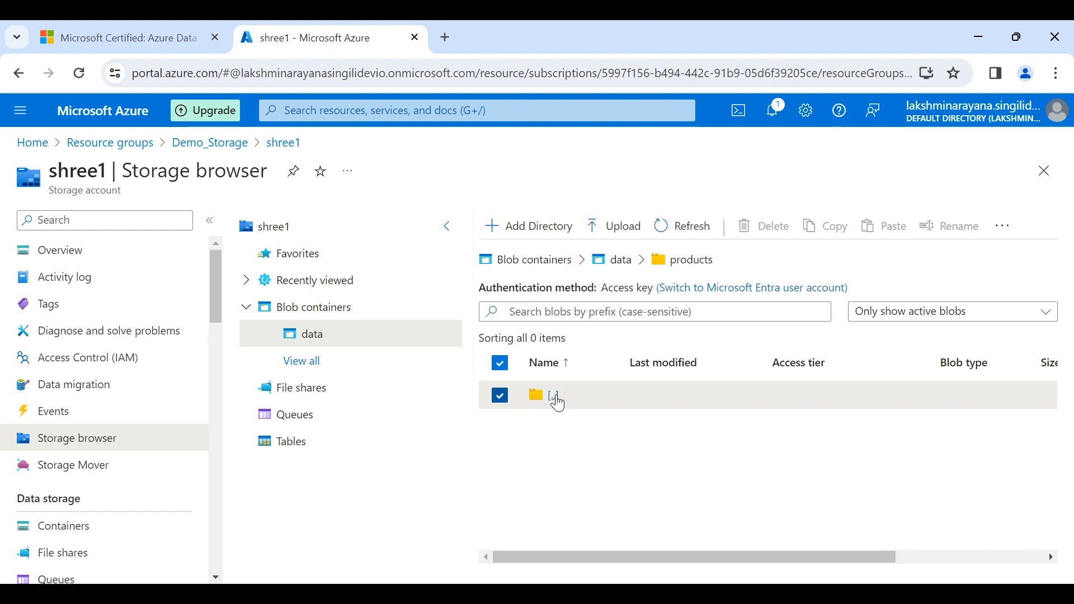
{"action": "double_click", "coordinate": [554, 396]}
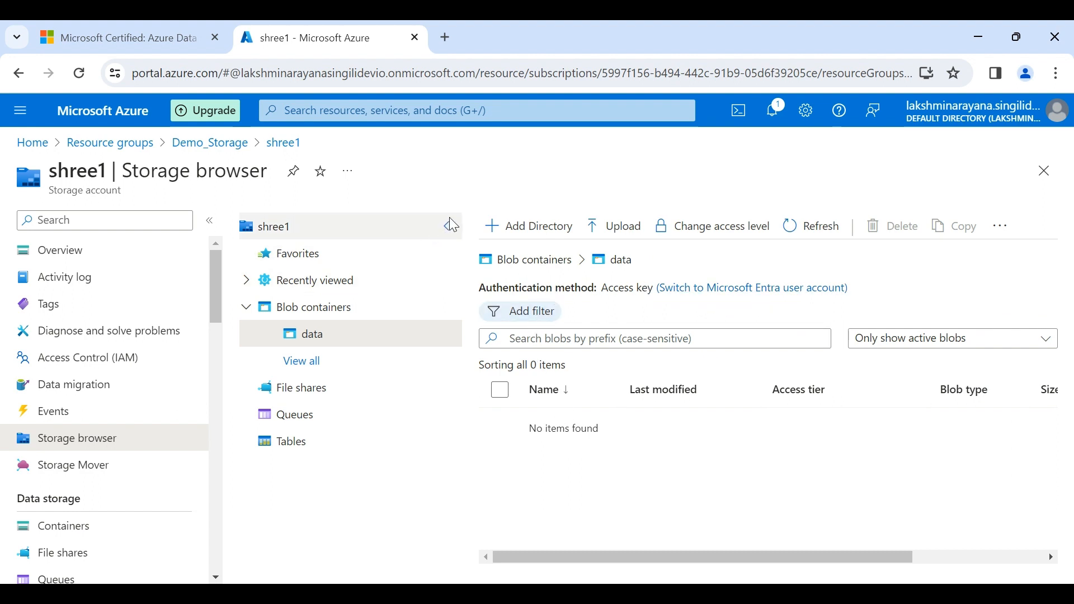
{"action": "left_click", "coordinate": [15, 83]}
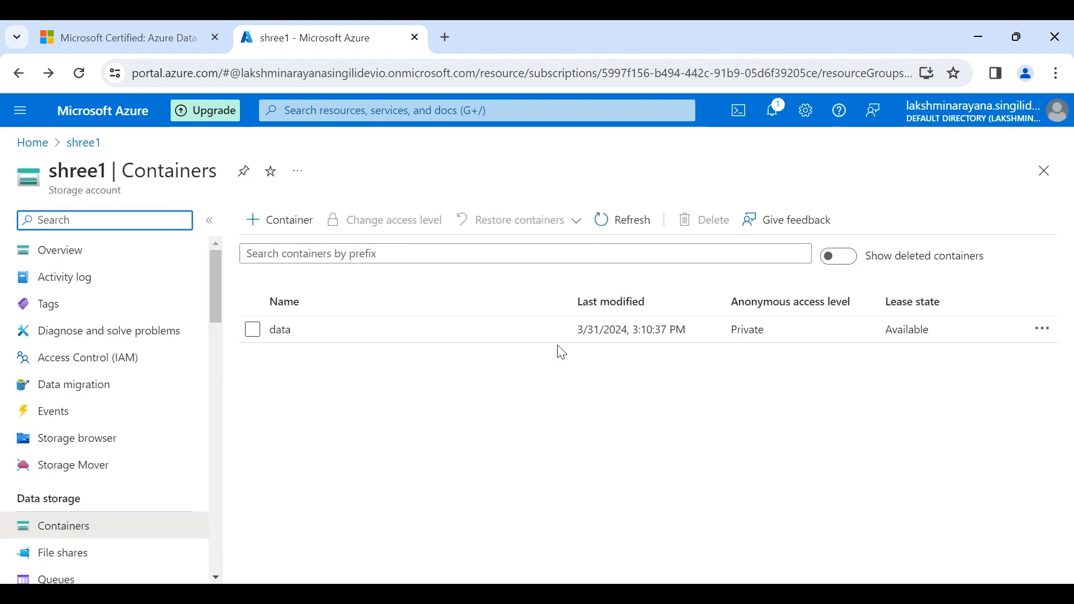
{"action": "left_click", "coordinate": [117, 440]}
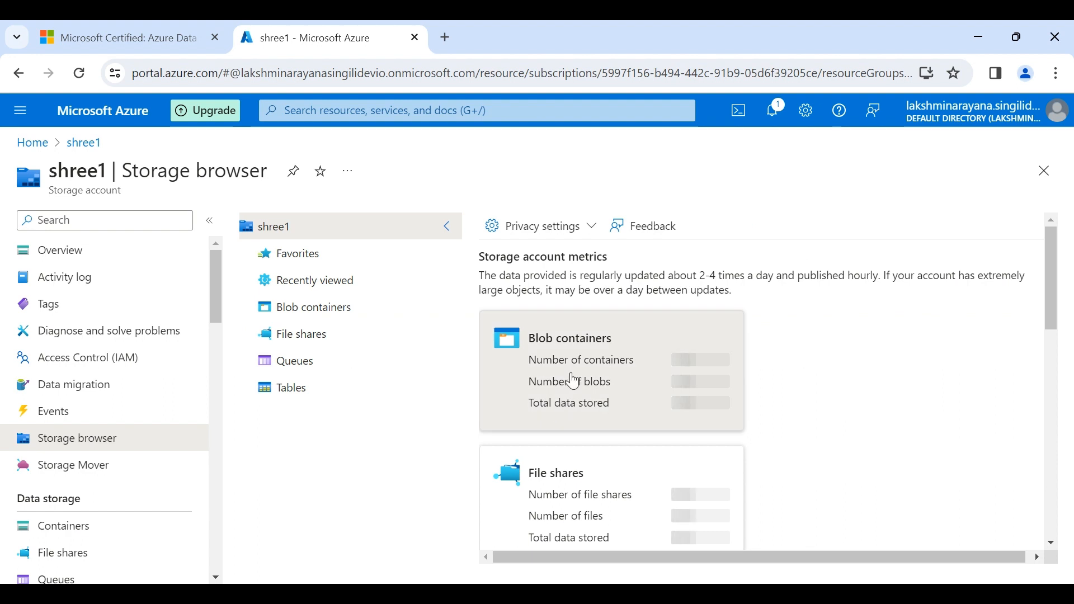
{"action": "left_click", "coordinate": [574, 363]}
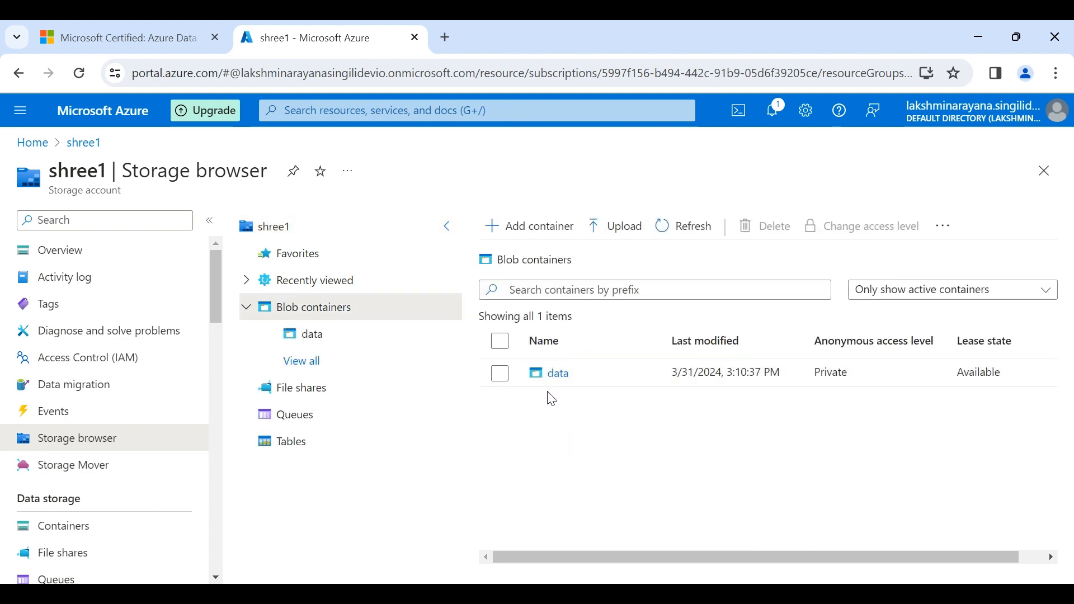
{"action": "left_click", "coordinate": [556, 378]}
{"action": "left_click", "coordinate": [558, 374]}
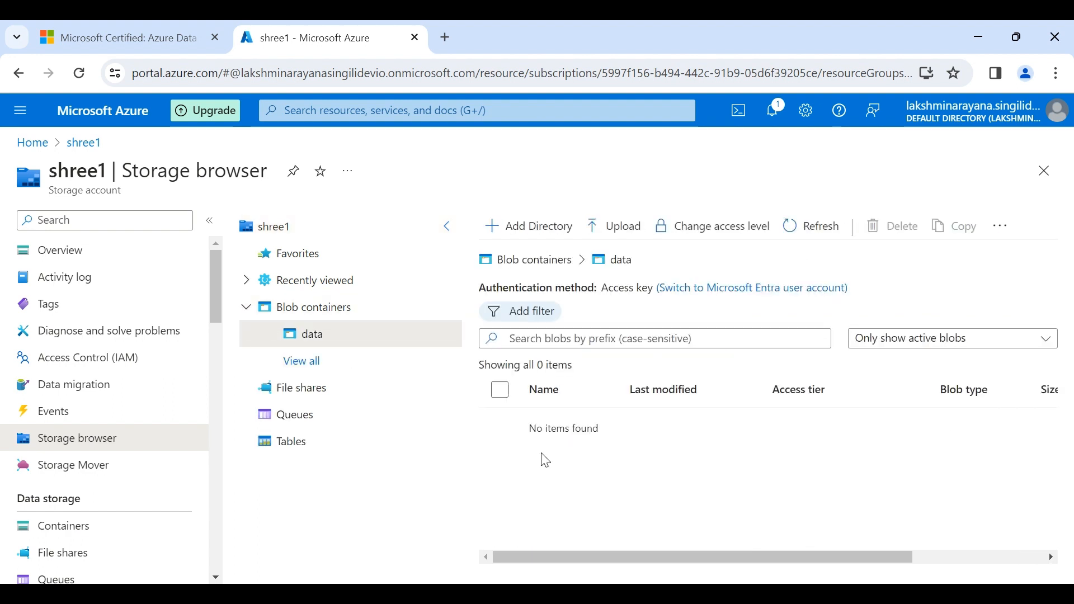
Step: Try switching the data container's authentication method to Microsoft Entra user account, and reopen the container from the blob containers list
{"action": "left_click", "coordinate": [697, 297]}
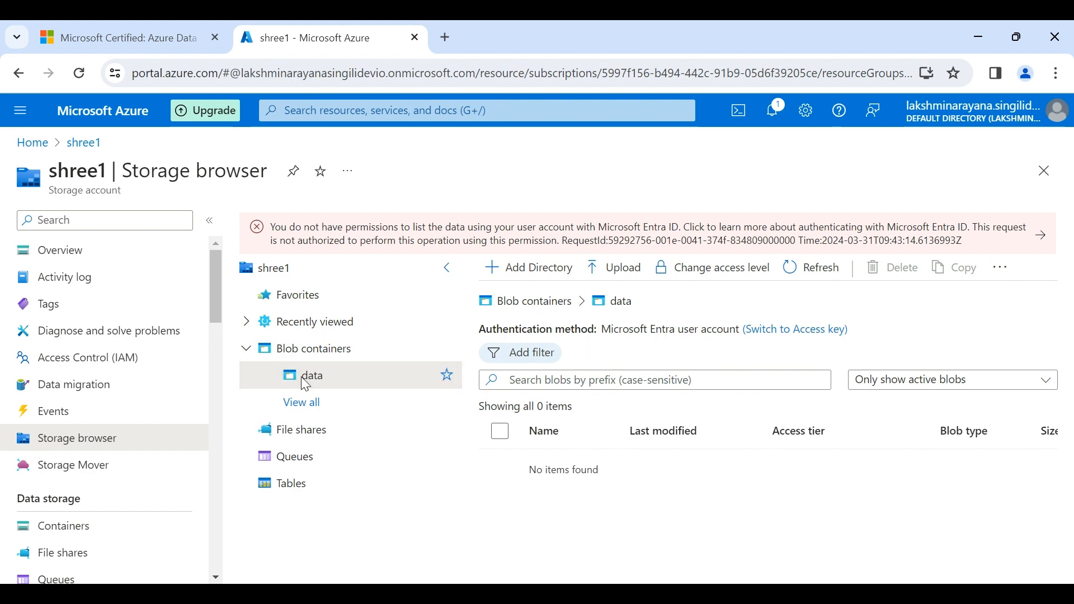
{"action": "left_click", "coordinate": [302, 406]}
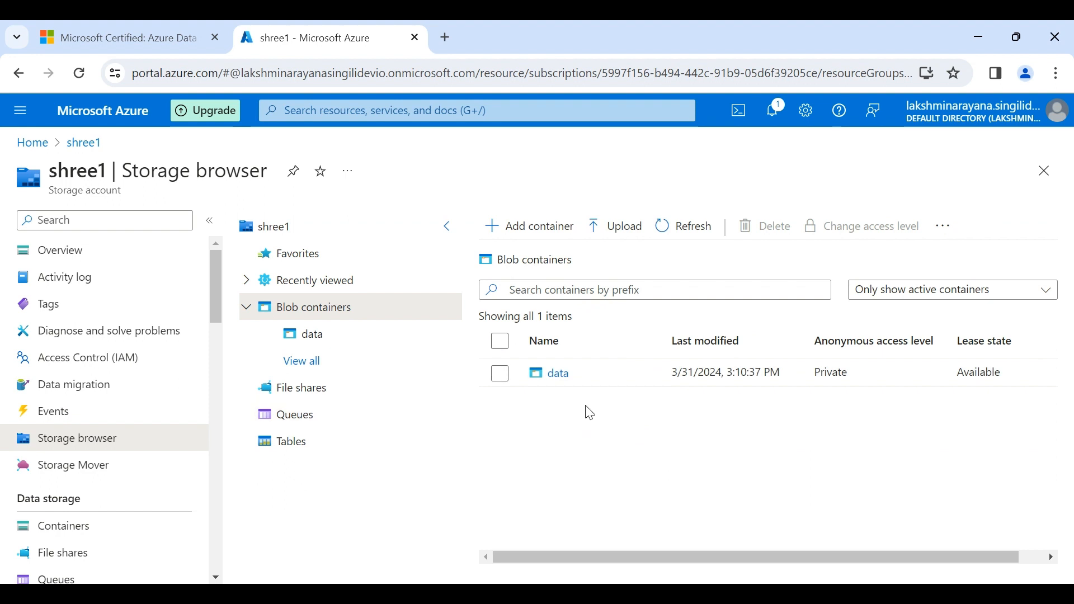
{"action": "left_click", "coordinate": [566, 381]}
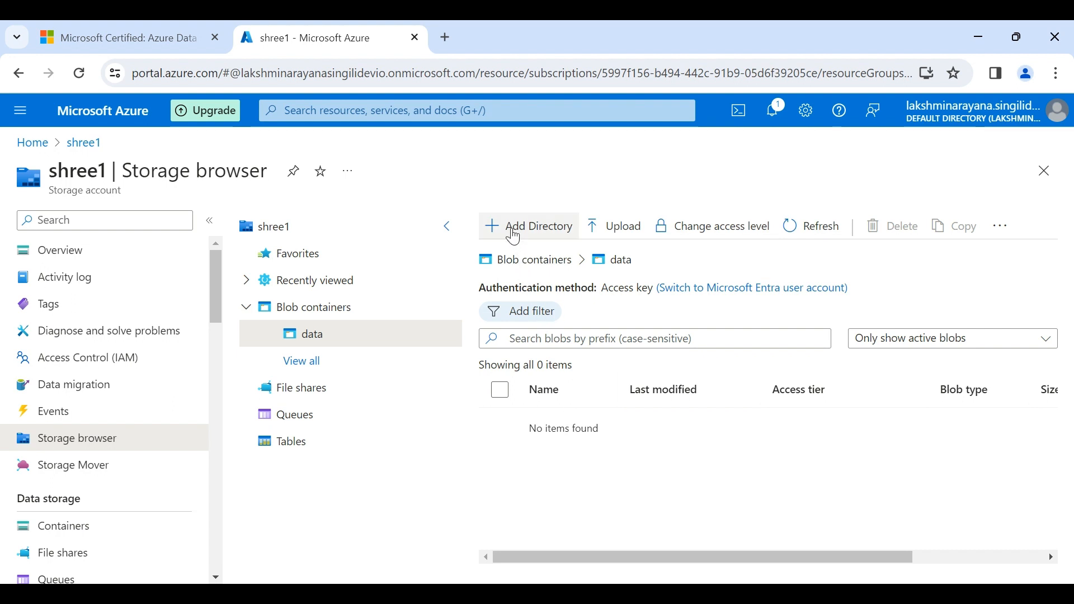
{"action": "left_click", "coordinate": [621, 263]}
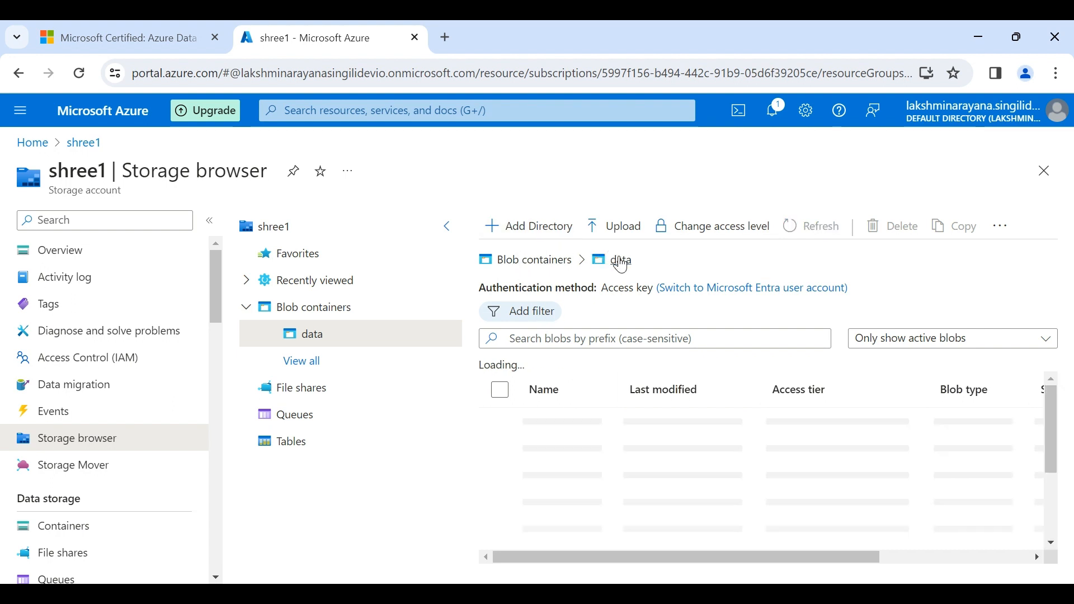
Step: Add a virtual directory named products inside the data container
{"action": "left_click", "coordinate": [519, 234]}
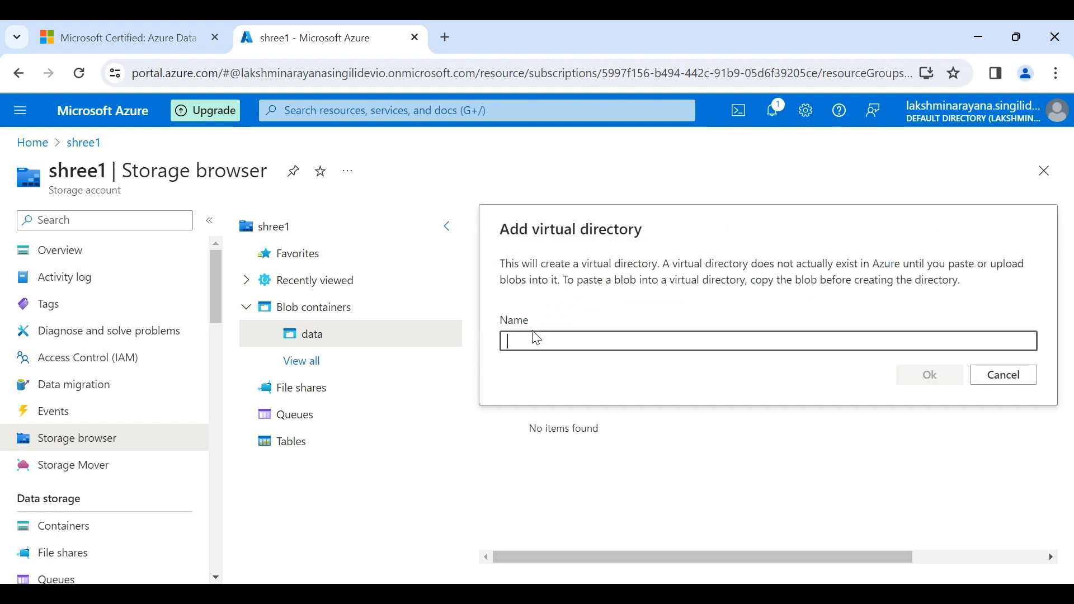
{"action": "type", "text": "produc"}
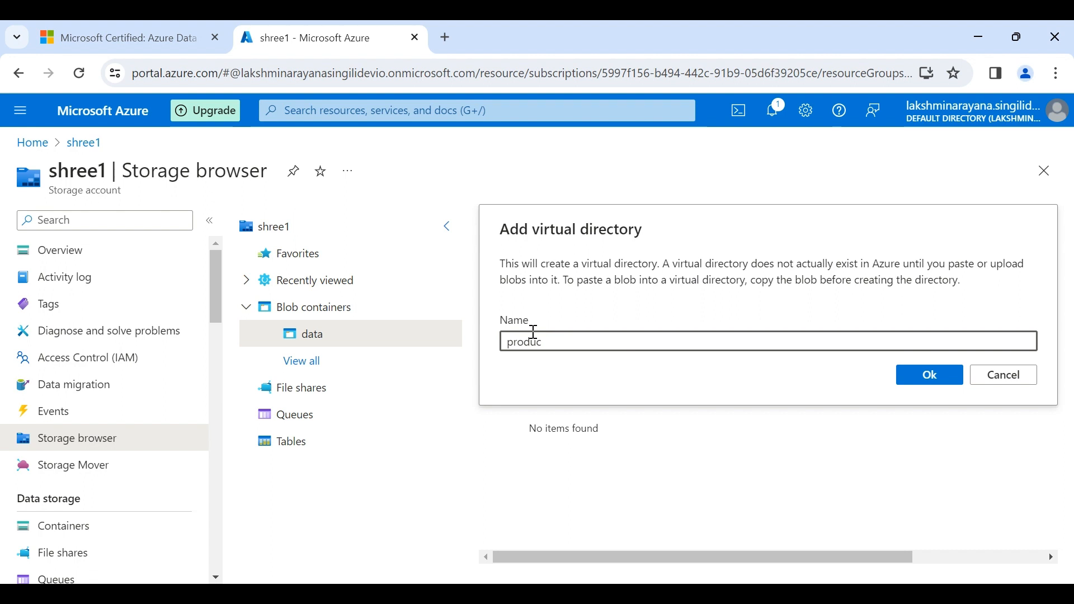
{"action": "type", "text": "ts"}
{"action": "left_click", "coordinate": [923, 385]}
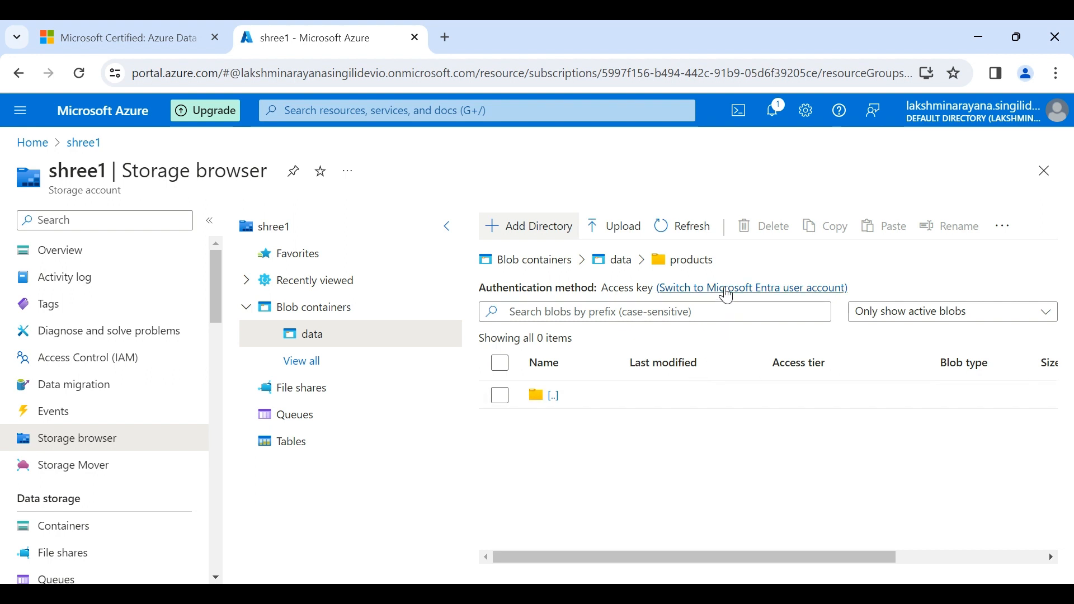
Step: Examine the path from the blob containers through data to the products directory
{"action": "left_click_drag", "start_coordinate": [718, 261], "coordinate": [498, 262]}
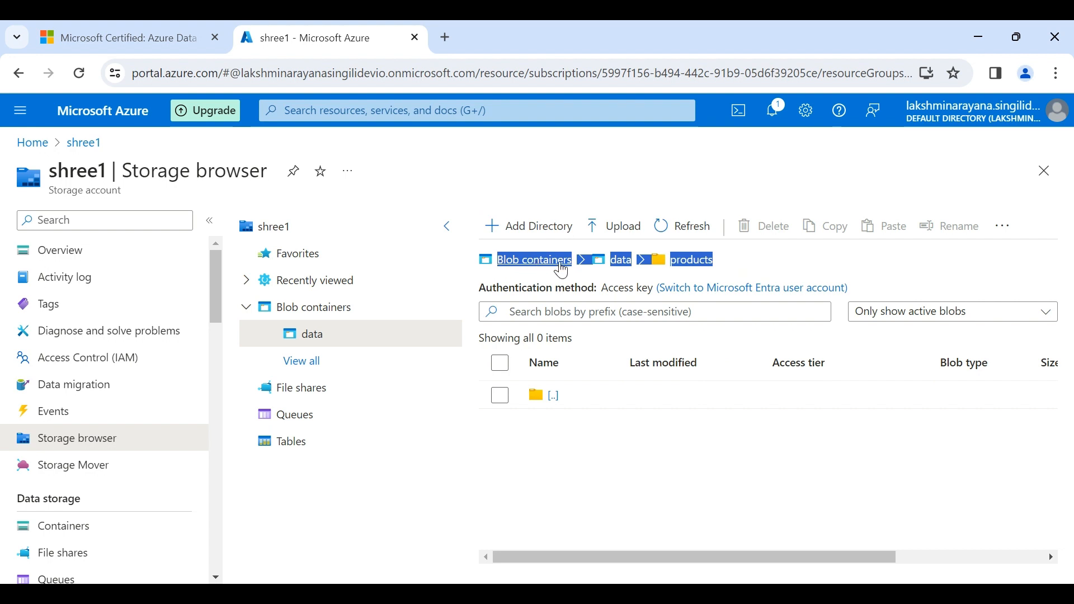
{"action": "left_click", "coordinate": [775, 263]}
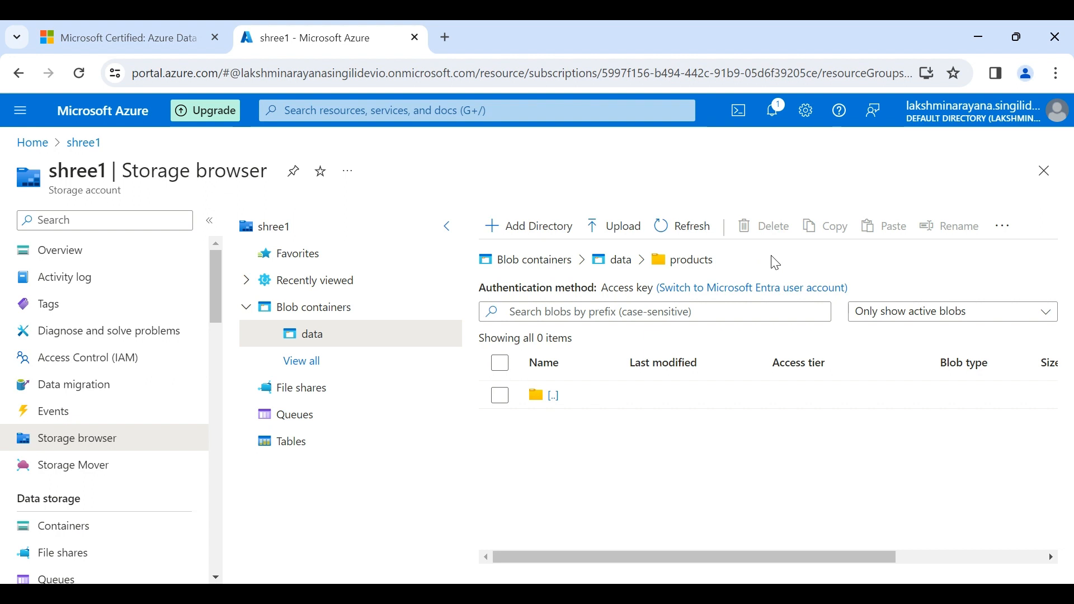
{"action": "left_click_drag", "start_coordinate": [776, 262], "coordinate": [505, 279]}
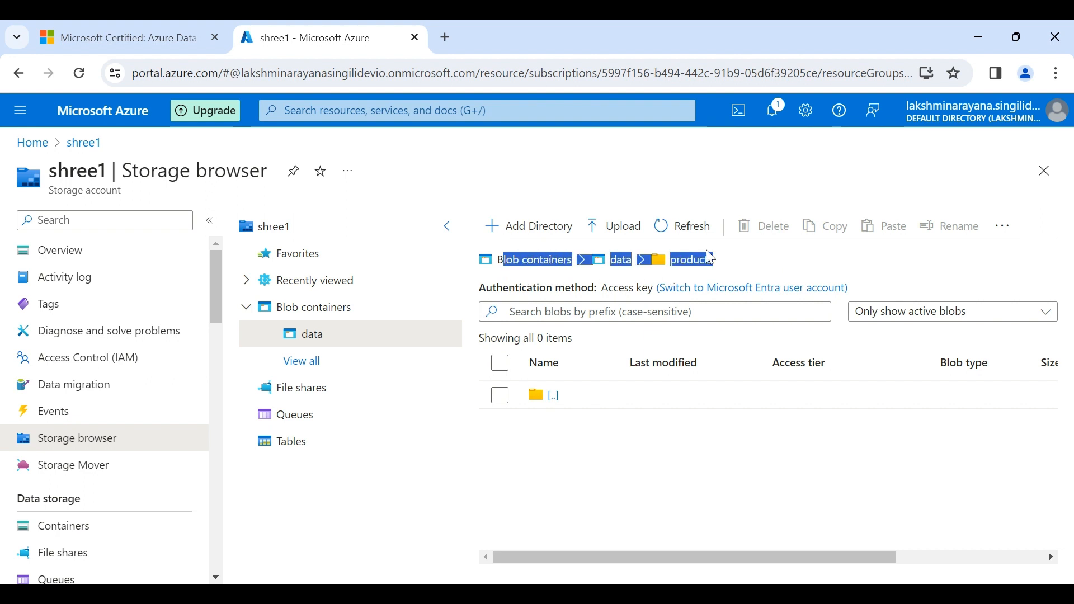
{"action": "left_click", "coordinate": [755, 262]}
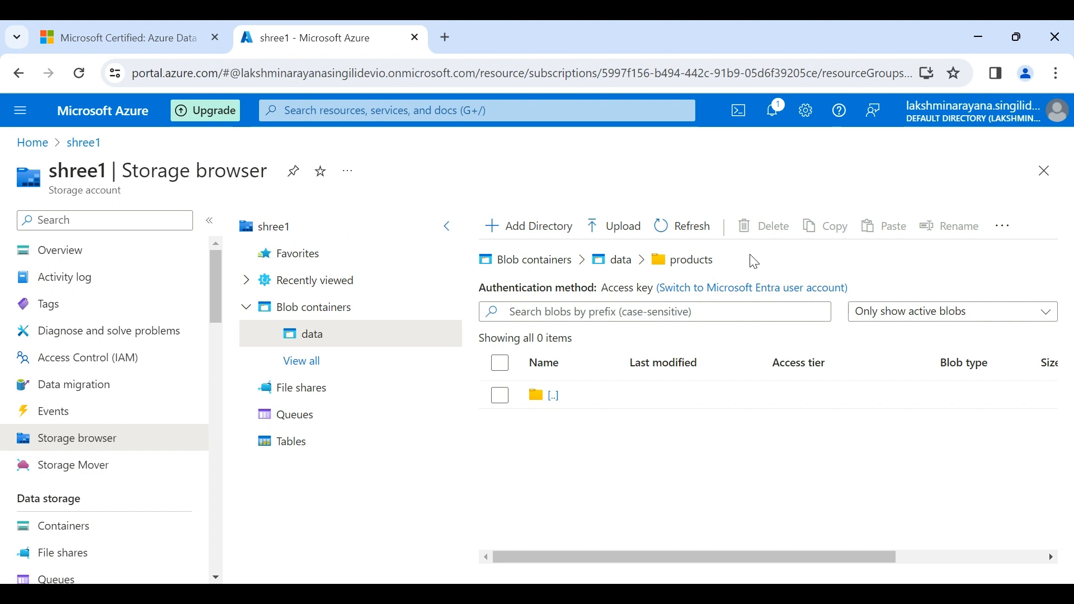
Step: Return to the data container and choose product1.json as the file for a blob upload
{"action": "left_click", "coordinate": [619, 267]}
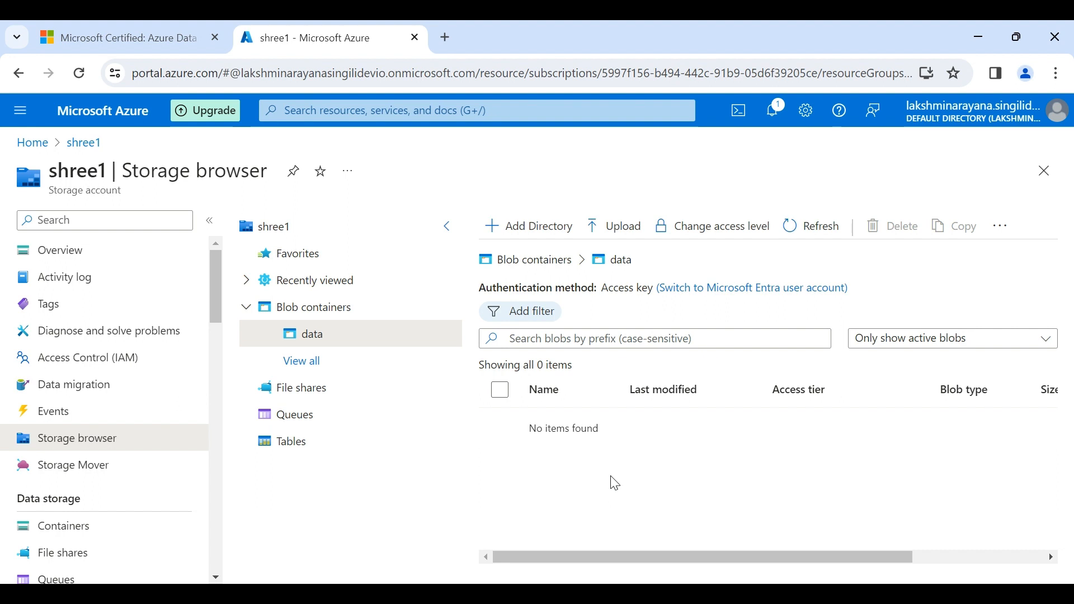
{"action": "left_click", "coordinate": [602, 229]}
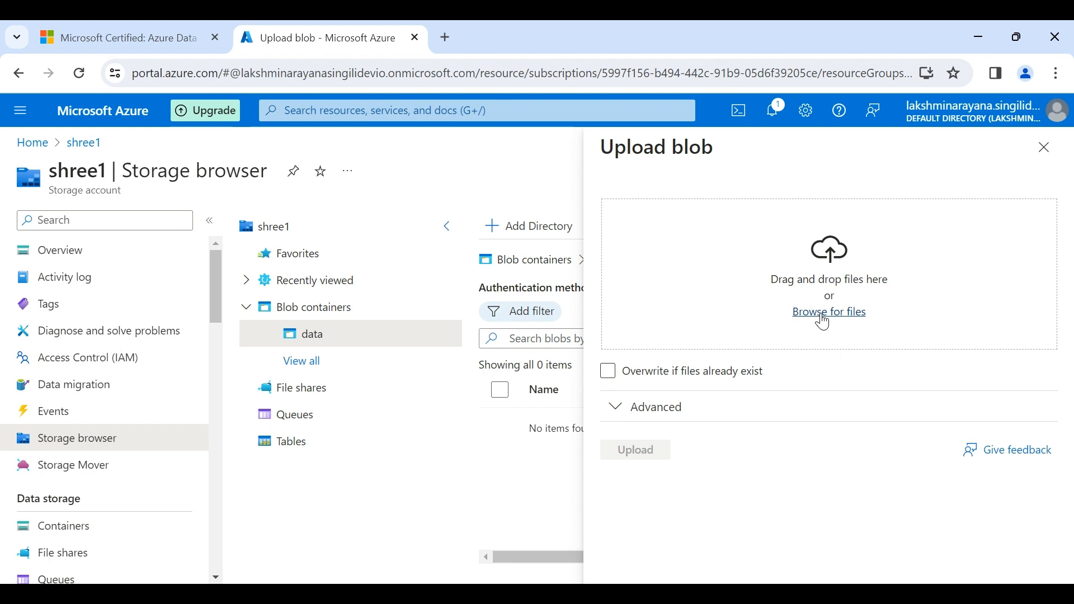
{"action": "left_click", "coordinate": [825, 322]}
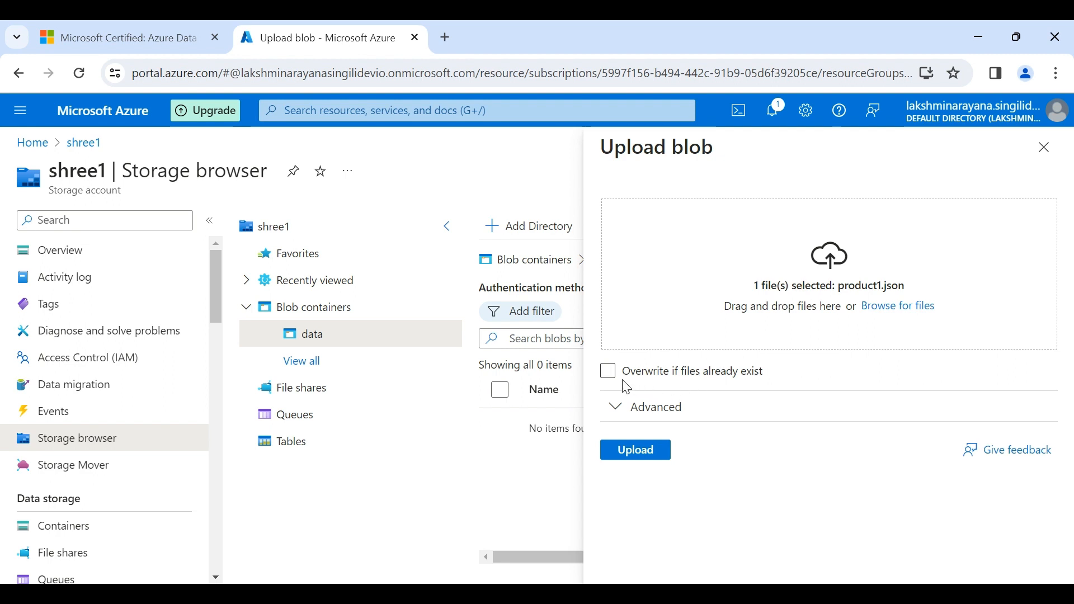
Step: Set the advanced upload folder to product_data and upload product1.json to the data container
{"action": "left_click", "coordinate": [614, 409]}
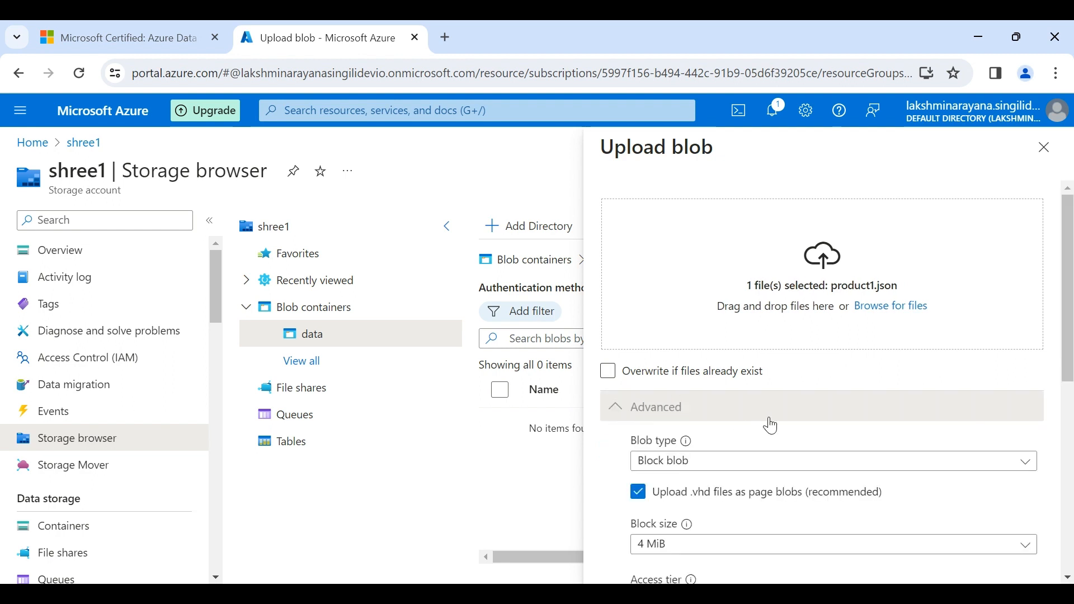
{"action": "scroll", "coordinate": [770, 426], "scroll_direction": "down", "scroll_amount": 2}
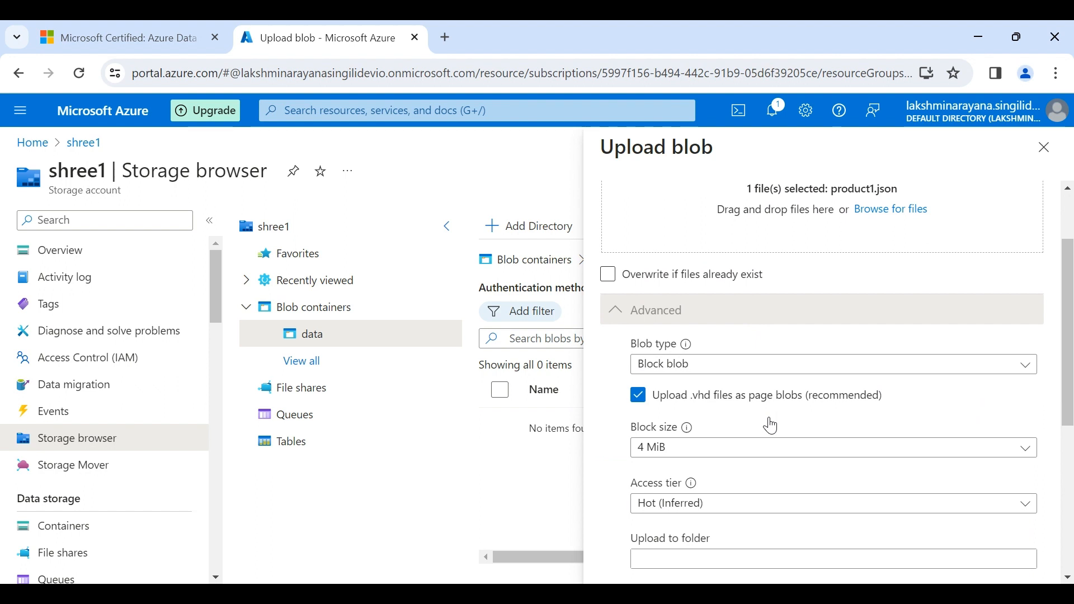
{"action": "scroll", "coordinate": [770, 424], "scroll_direction": "down", "scroll_amount": 3}
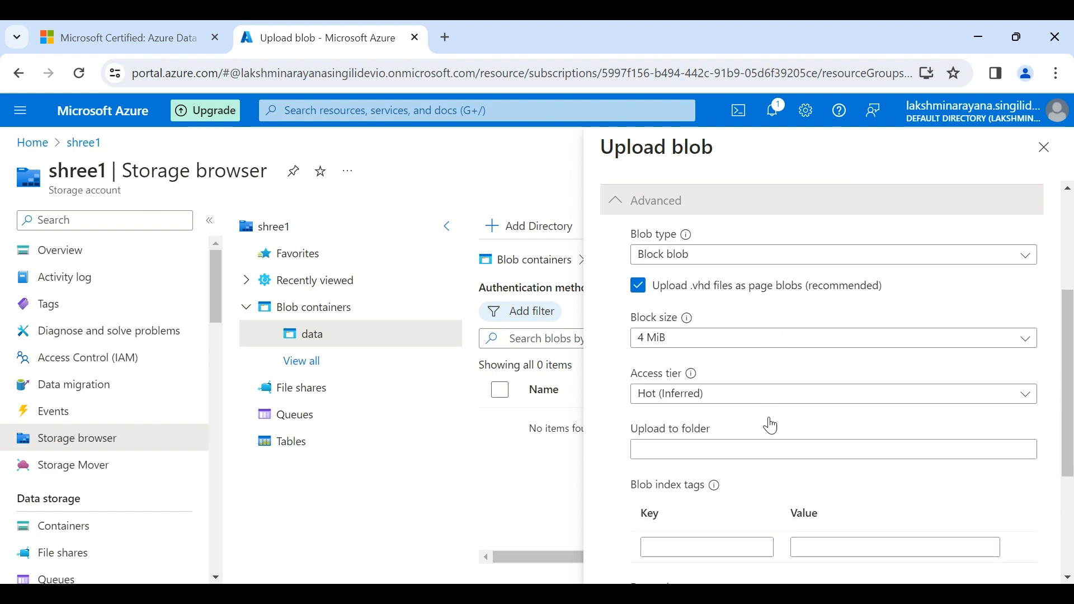
{"action": "left_click", "coordinate": [742, 402]}
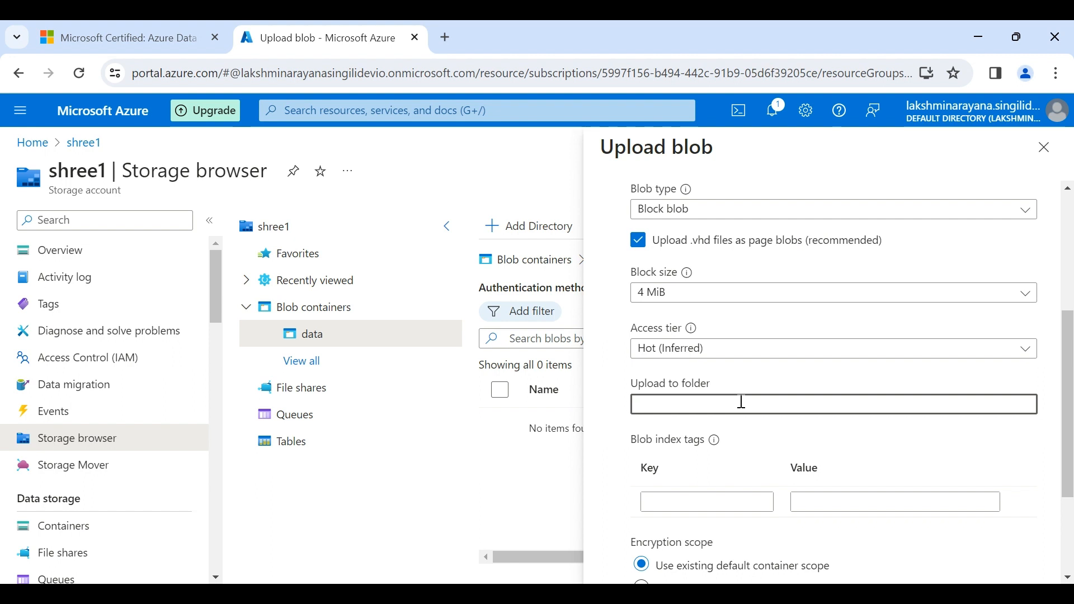
{"action": "type", "text": "product_data"}
{"action": "scroll", "coordinate": [741, 402], "scroll_direction": "down", "scroll_amount": 2}
{"action": "scroll", "coordinate": [742, 402], "scroll_direction": "up", "scroll_amount": 2}
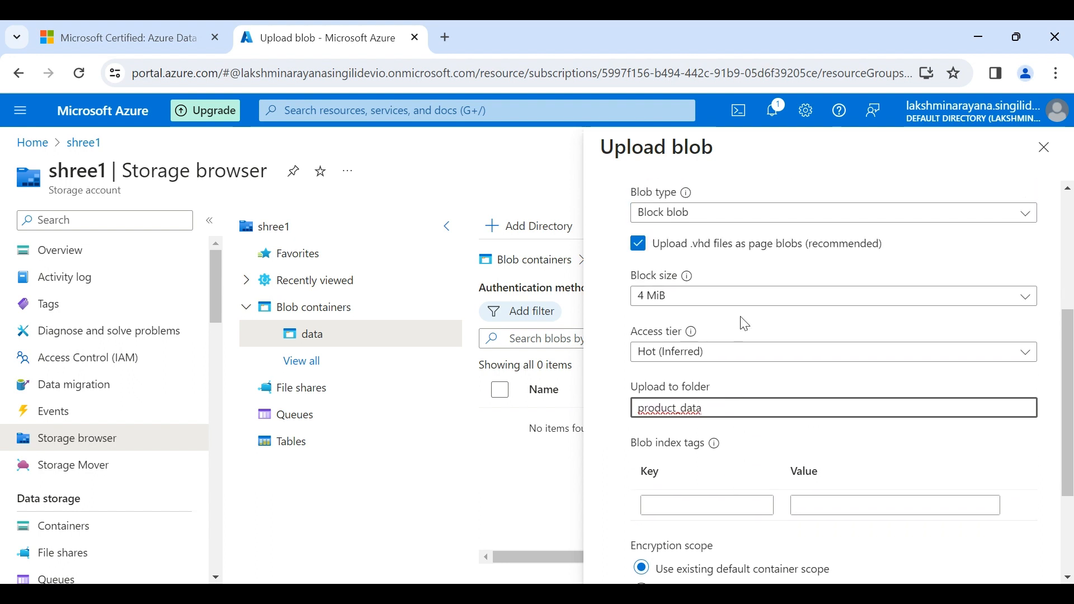
{"action": "scroll", "coordinate": [745, 324], "scroll_direction": "down", "scroll_amount": 1}
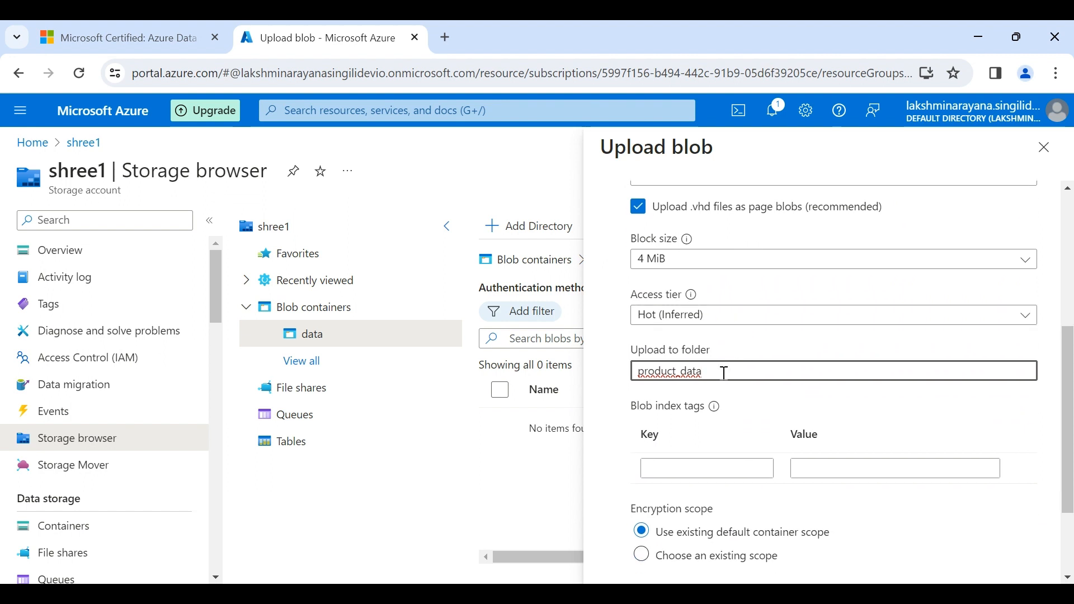
{"action": "scroll", "coordinate": [724, 373], "scroll_direction": "down", "scroll_amount": 2}
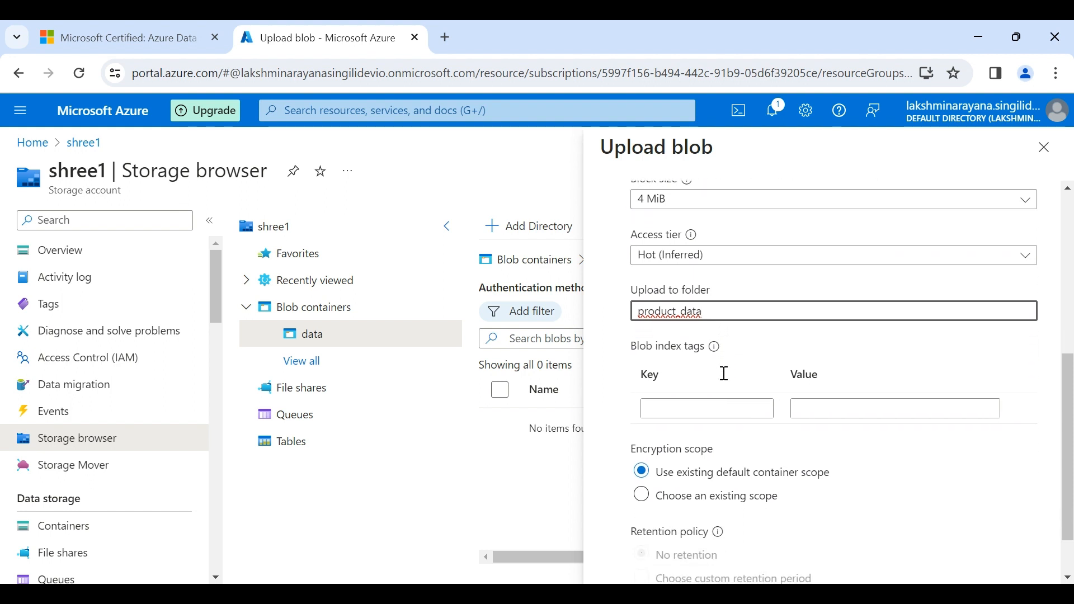
{"action": "scroll", "coordinate": [724, 373], "scroll_direction": "down", "scroll_amount": 2}
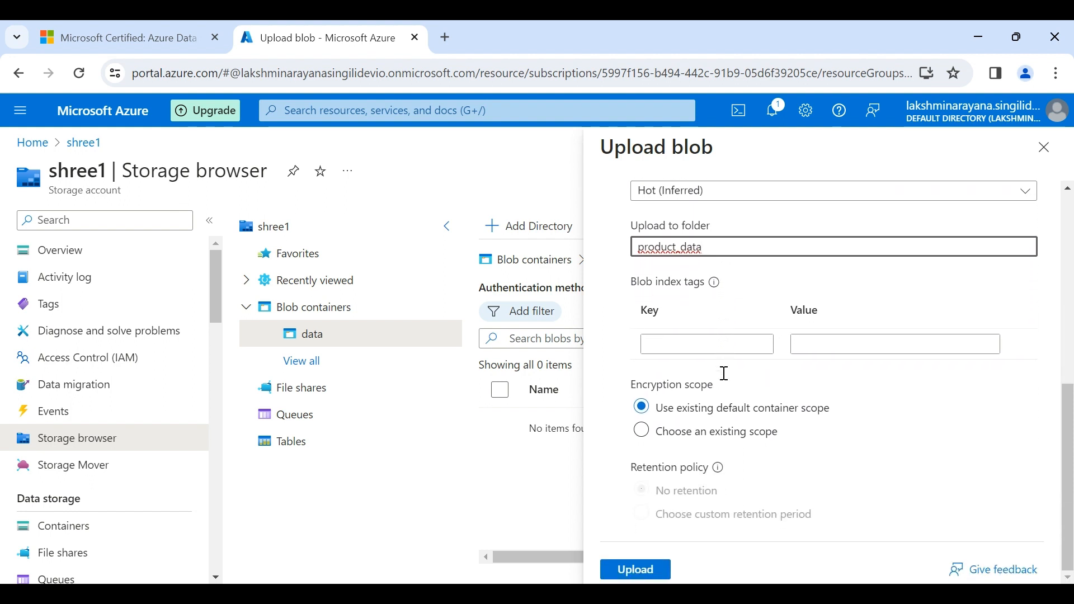
{"action": "left_click", "coordinate": [631, 574]}
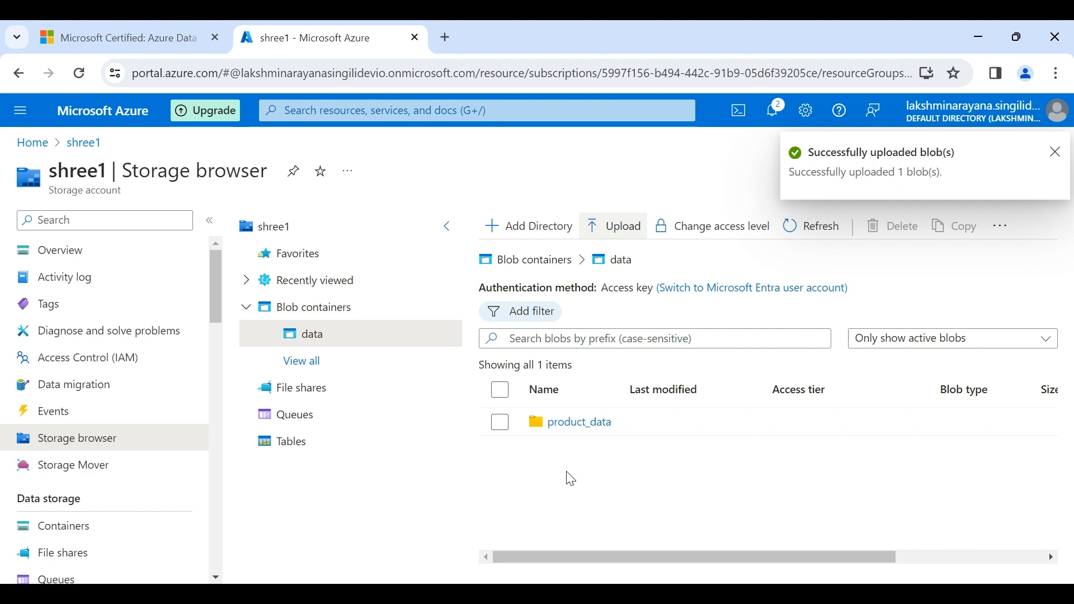
Step: Examine the product_data folder's contents and its place in the data container in the Storage browser
{"action": "left_click", "coordinate": [562, 427]}
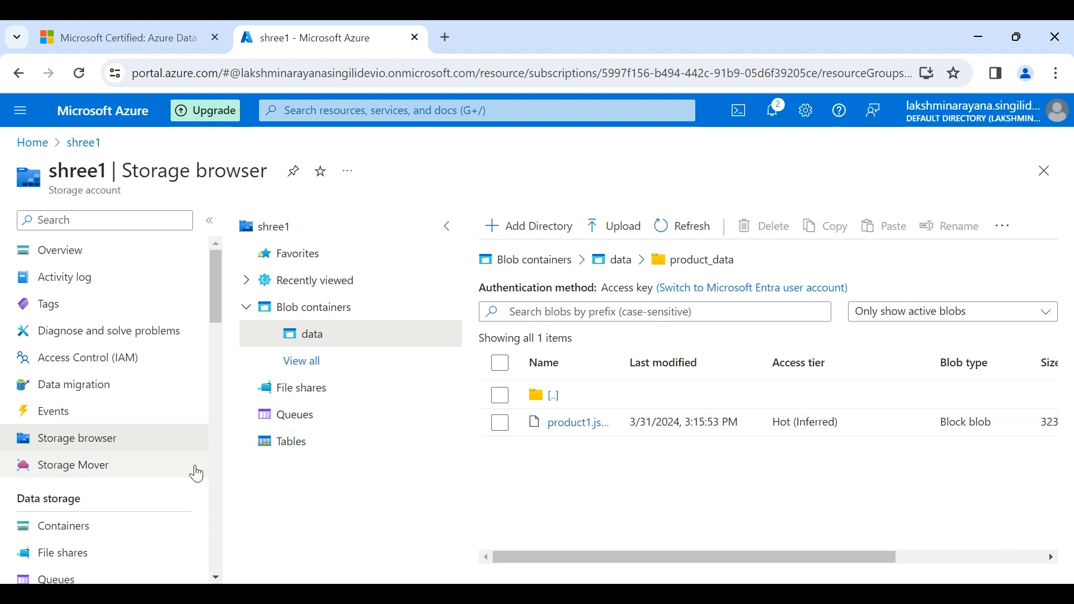
{"action": "scroll", "coordinate": [136, 467], "scroll_direction": "down", "scroll_amount": 2}
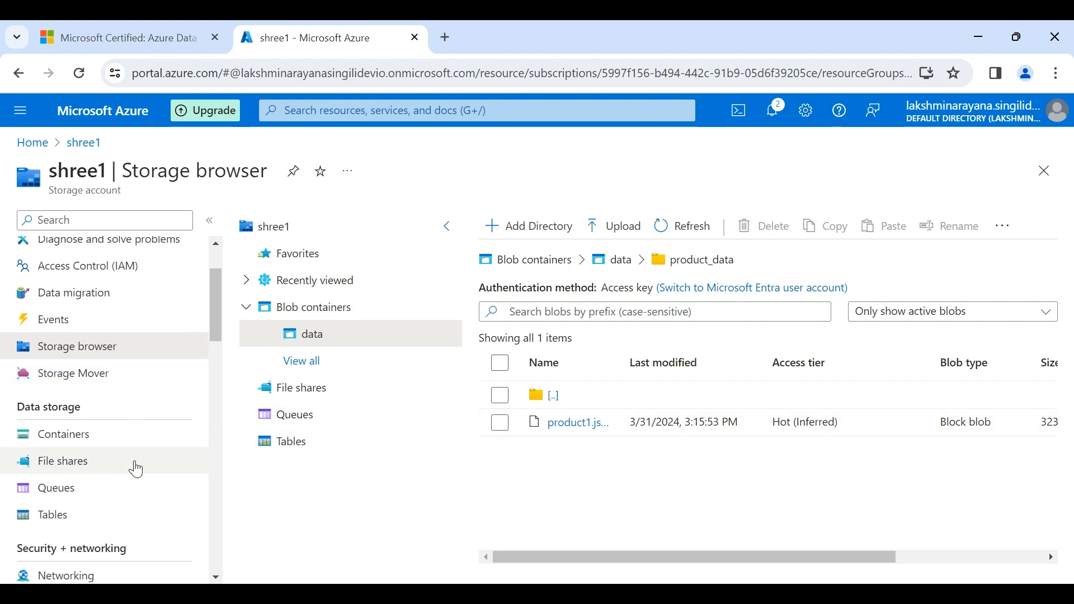
{"action": "left_click", "coordinate": [621, 260]}
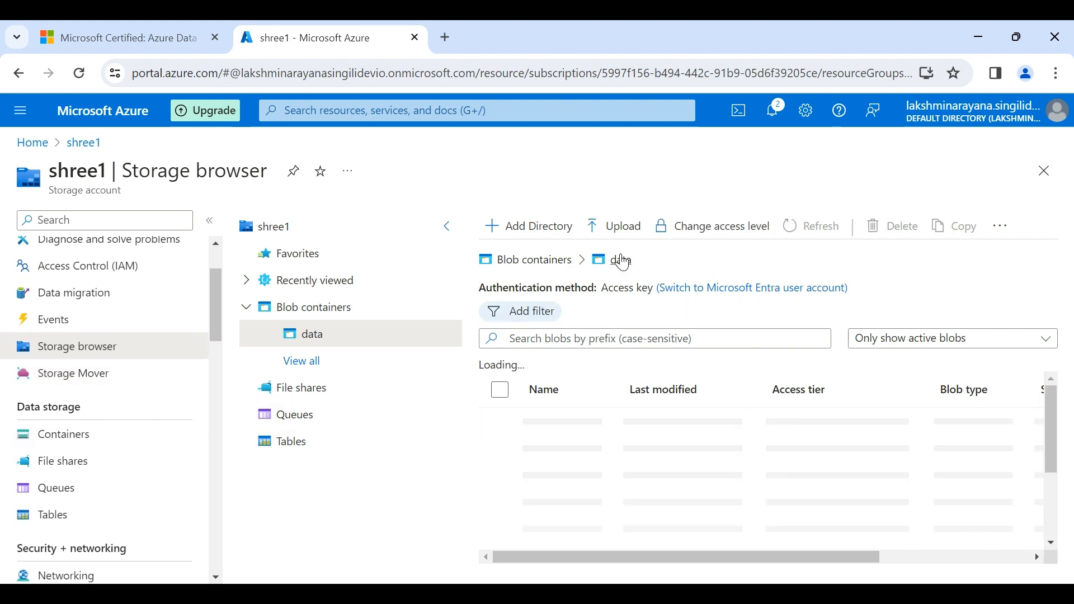
{"action": "left_click", "coordinate": [566, 428]}
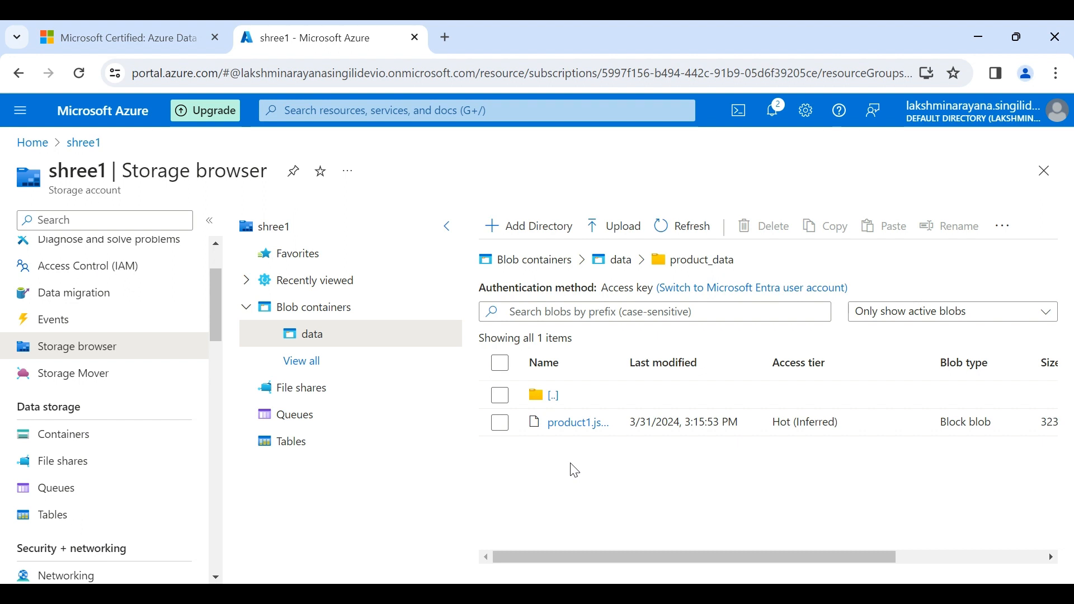
Step: View the product_data folder of the data container through the storage account's Containers list
{"action": "left_click", "coordinate": [91, 445]}
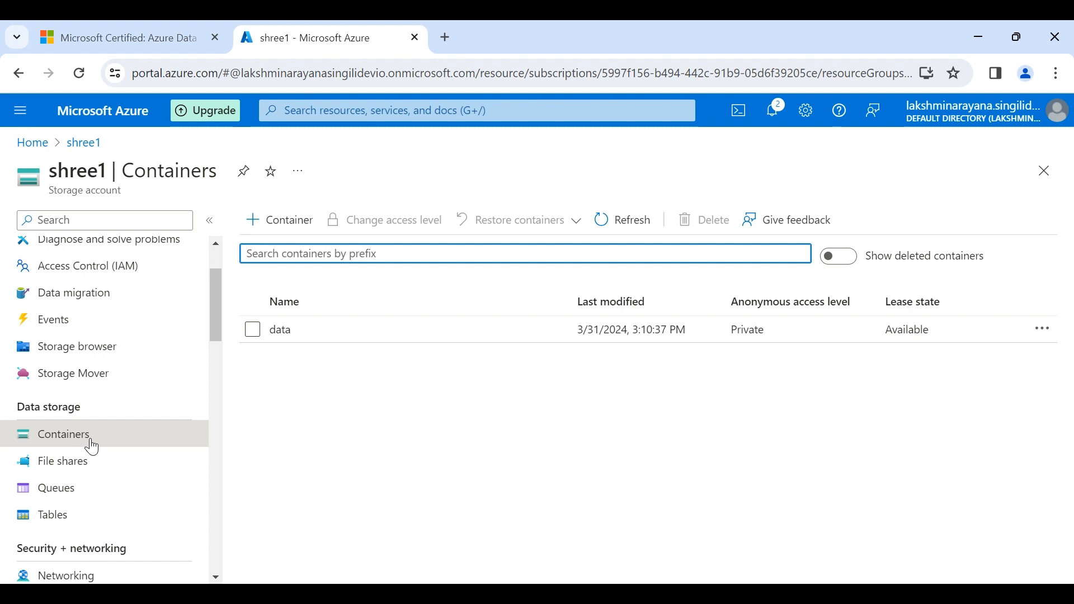
{"action": "left_click", "coordinate": [283, 330]}
{"action": "left_click", "coordinate": [331, 409]}
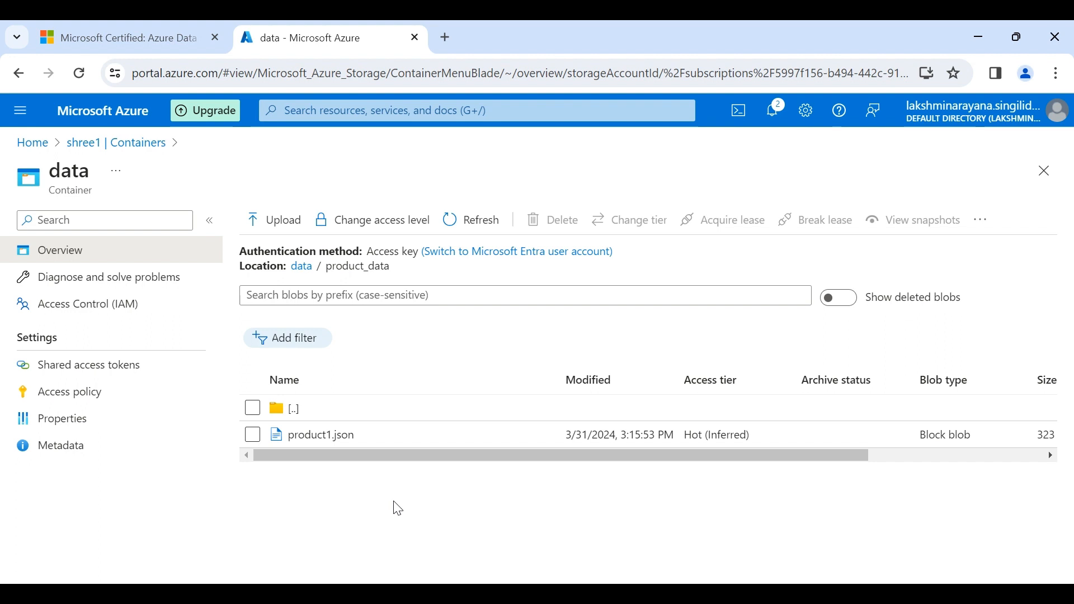
Step: Leave the data container and reopen the shree1 storage account from the Demo_Storage resource group
{"action": "left_click", "coordinate": [1046, 171]}
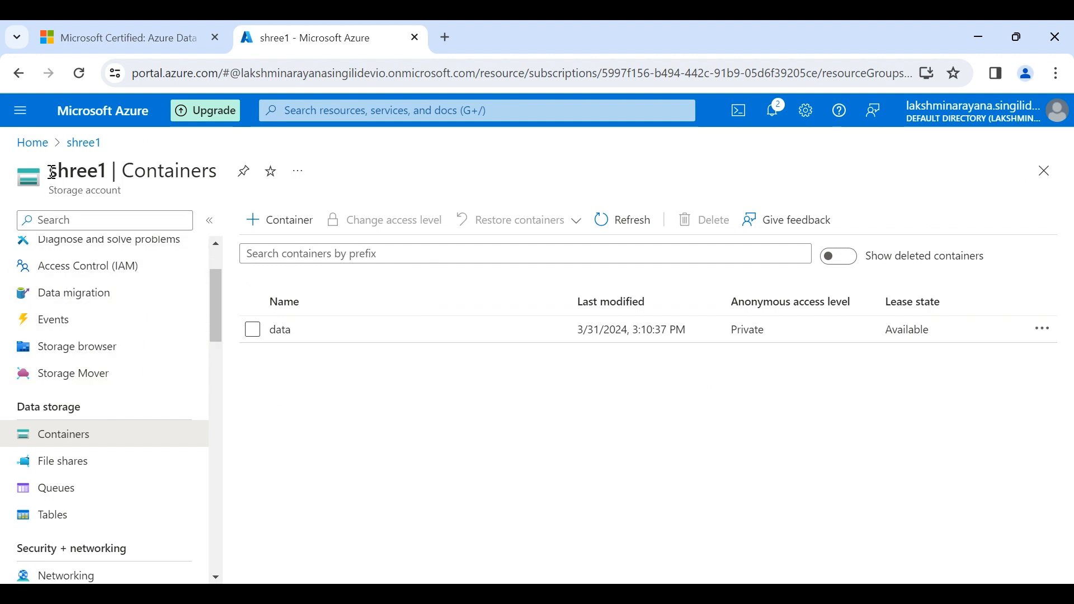
{"action": "left_click", "coordinate": [31, 143]}
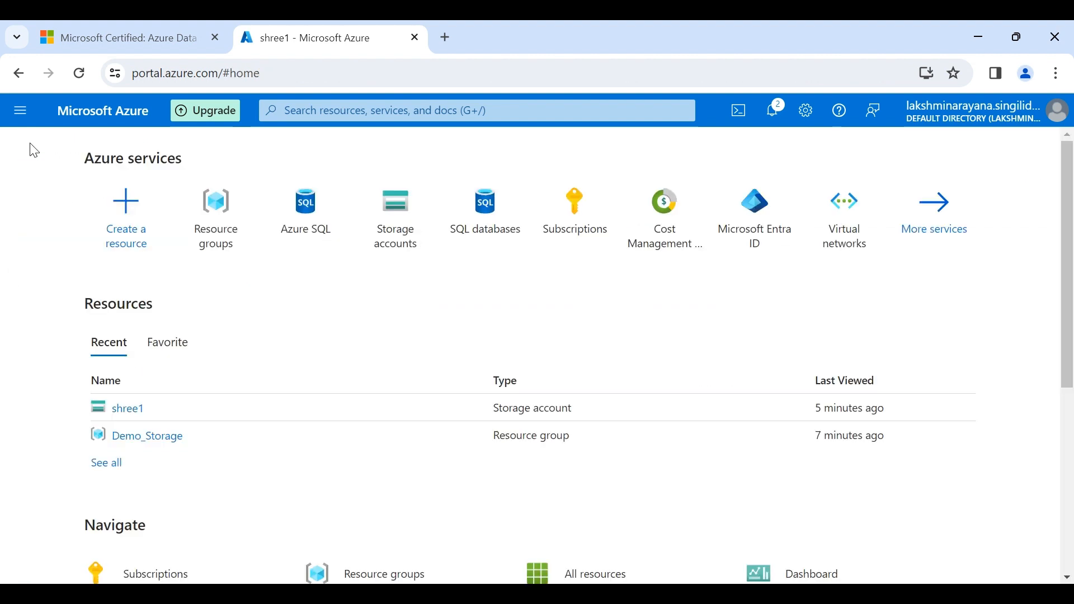
{"action": "left_click", "coordinate": [222, 240]}
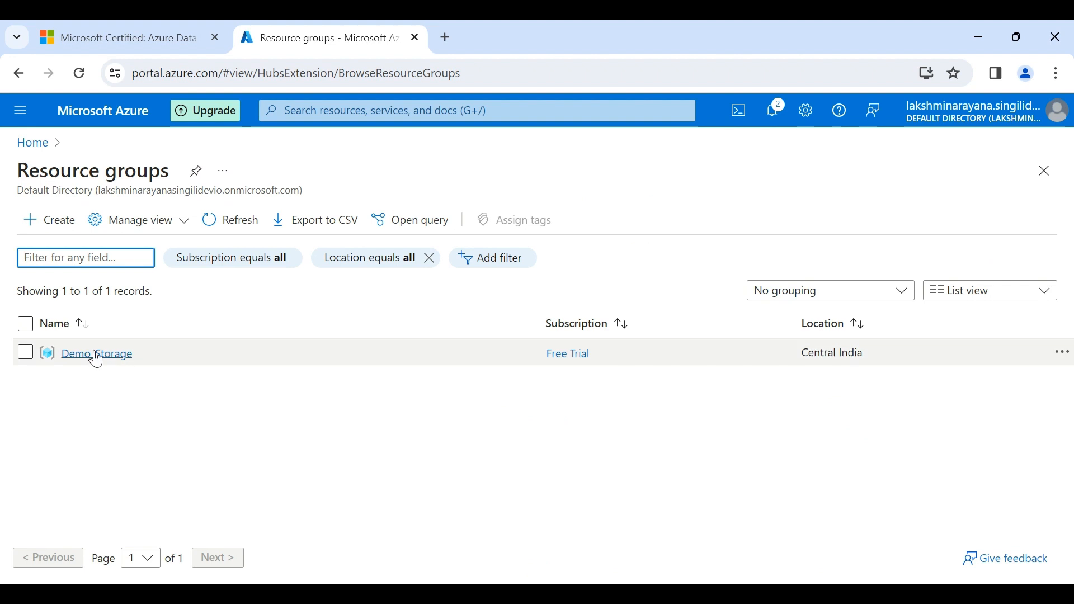
{"action": "left_click", "coordinate": [96, 356]}
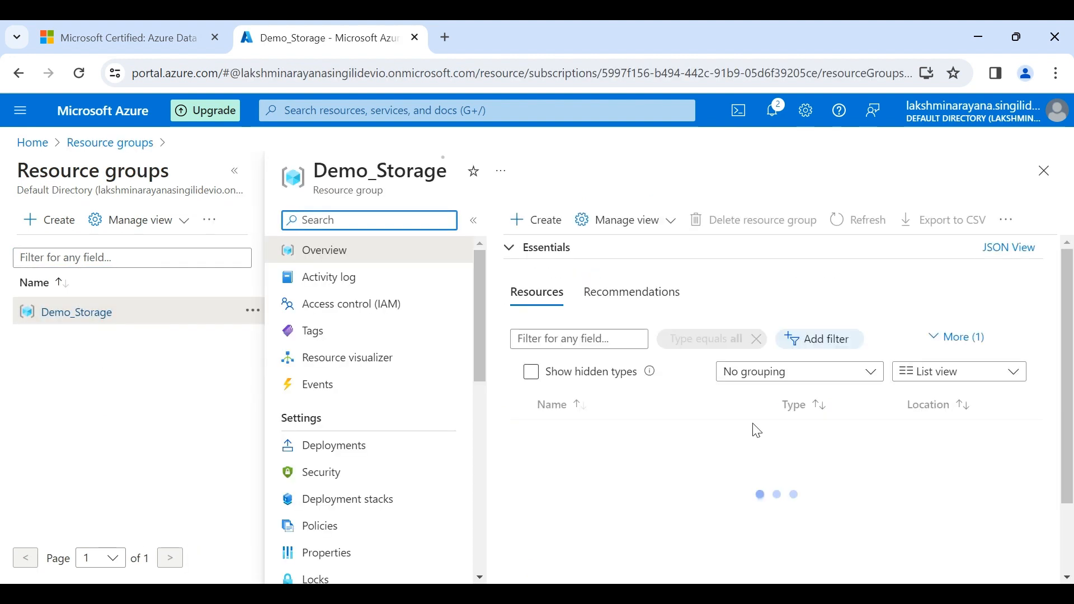
{"action": "left_click", "coordinate": [570, 456]}
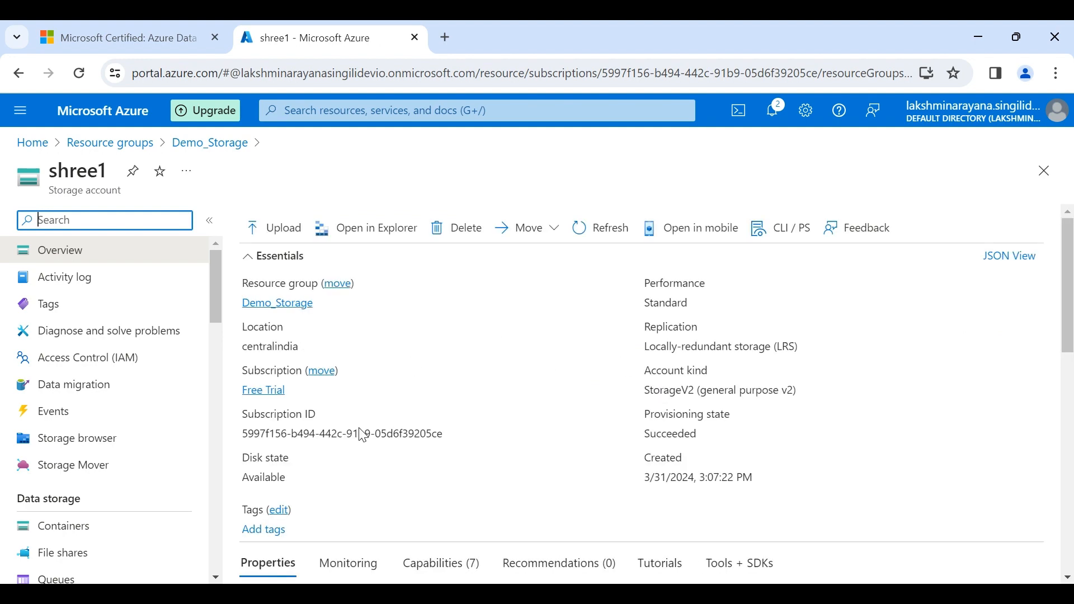
Step: Open the product_data folder inside the shree1 account's data container
{"action": "scroll", "coordinate": [425, 467], "scroll_direction": "down", "scroll_amount": 3}
{"action": "scroll", "coordinate": [426, 468], "scroll_direction": "up", "scroll_amount": 2}
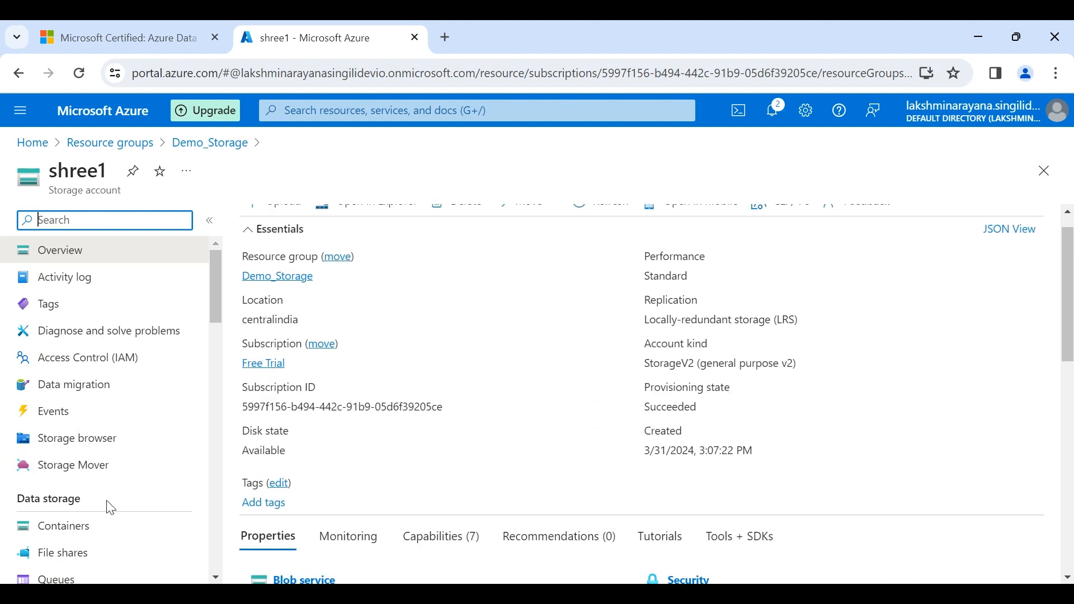
{"action": "left_click", "coordinate": [77, 532]}
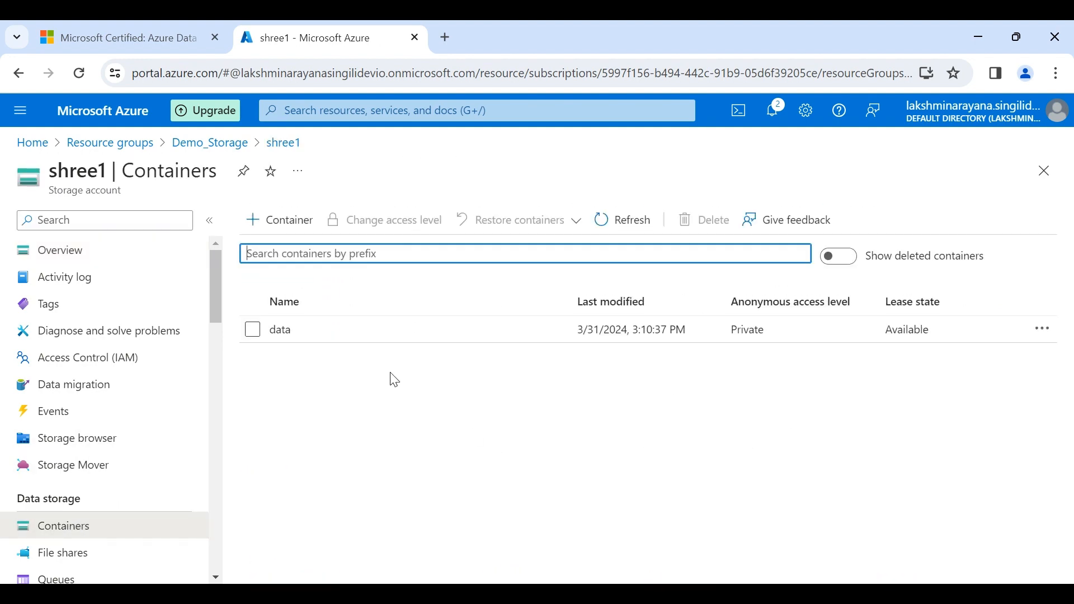
{"action": "left_click", "coordinate": [281, 334]}
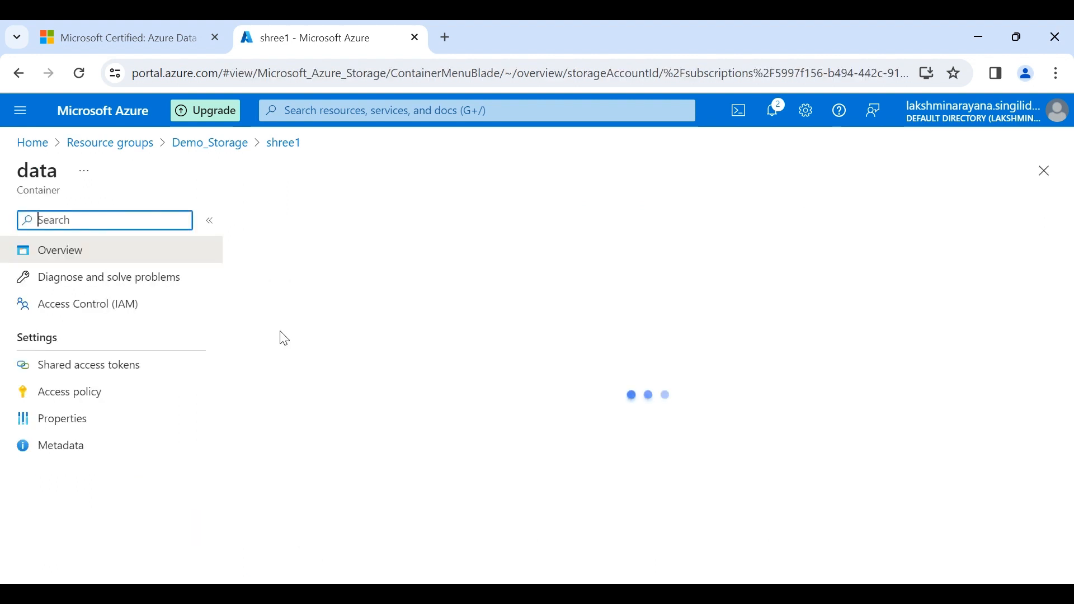
{"action": "left_click", "coordinate": [319, 410]}
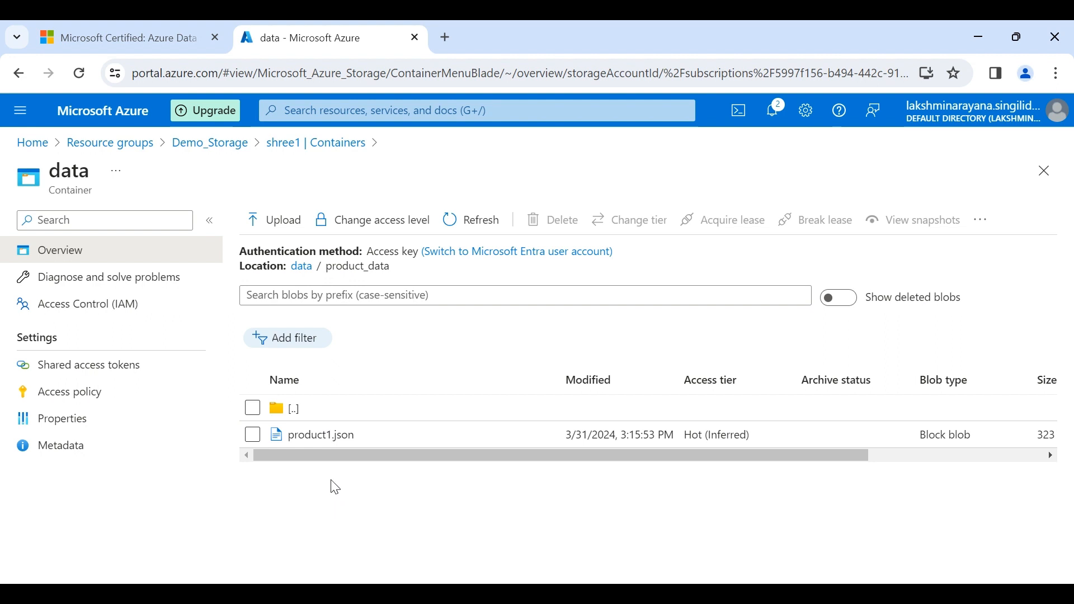
Step: Open the product1.json blob and examine its properties, from the URL and access tier to the metadata
{"action": "left_click", "coordinate": [326, 435]}
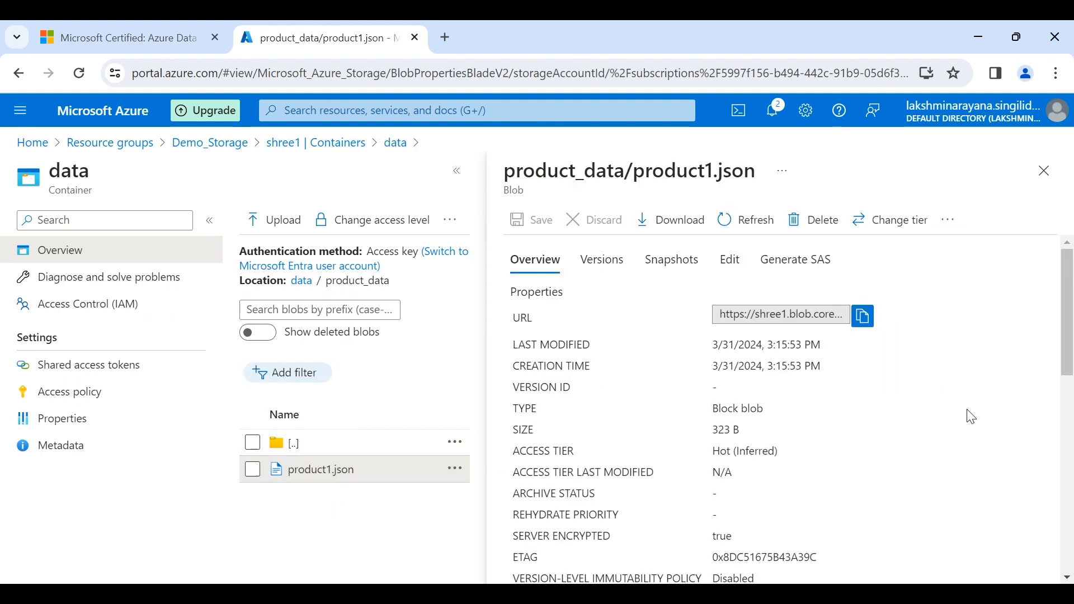
{"action": "scroll", "coordinate": [970, 415], "scroll_direction": "down", "scroll_amount": 1}
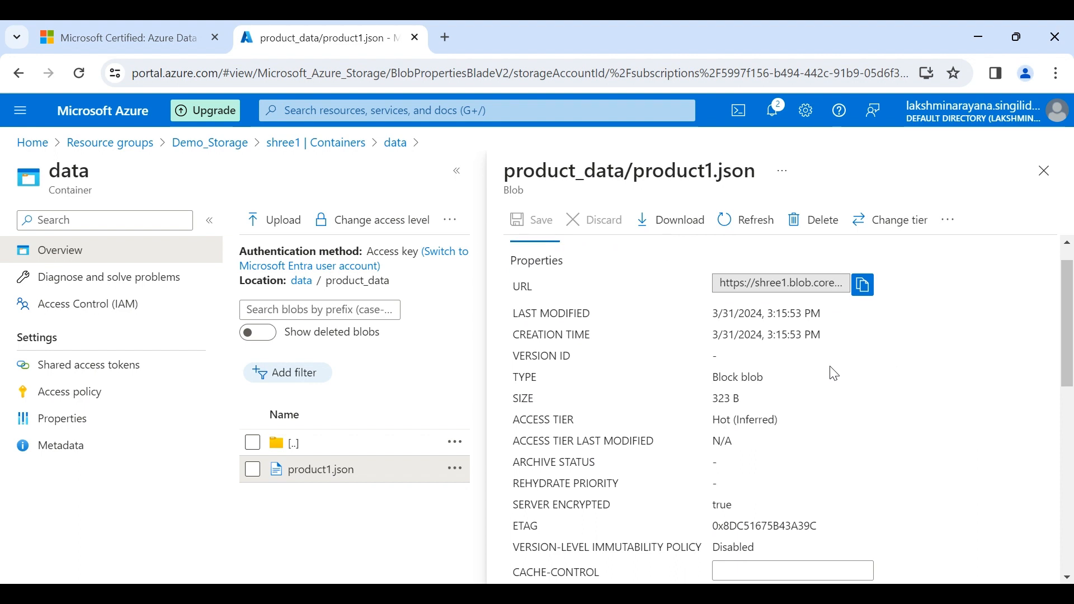
{"action": "scroll", "coordinate": [841, 397], "scroll_direction": "down", "scroll_amount": 1}
{"action": "scroll", "coordinate": [840, 396], "scroll_direction": "down", "scroll_amount": 1}
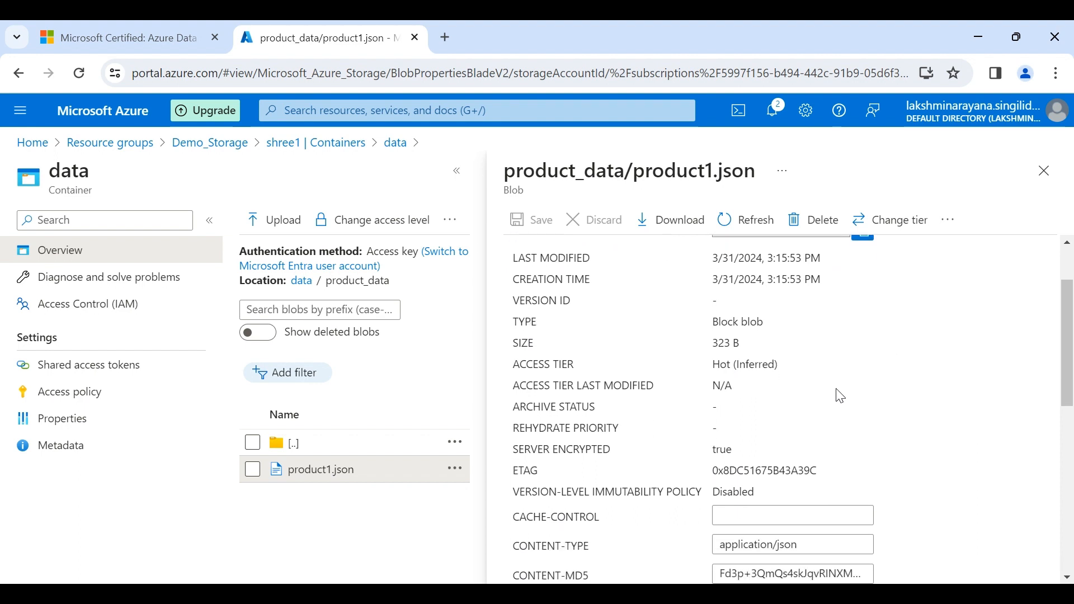
{"action": "scroll", "coordinate": [841, 396], "scroll_direction": "down", "scroll_amount": 3}
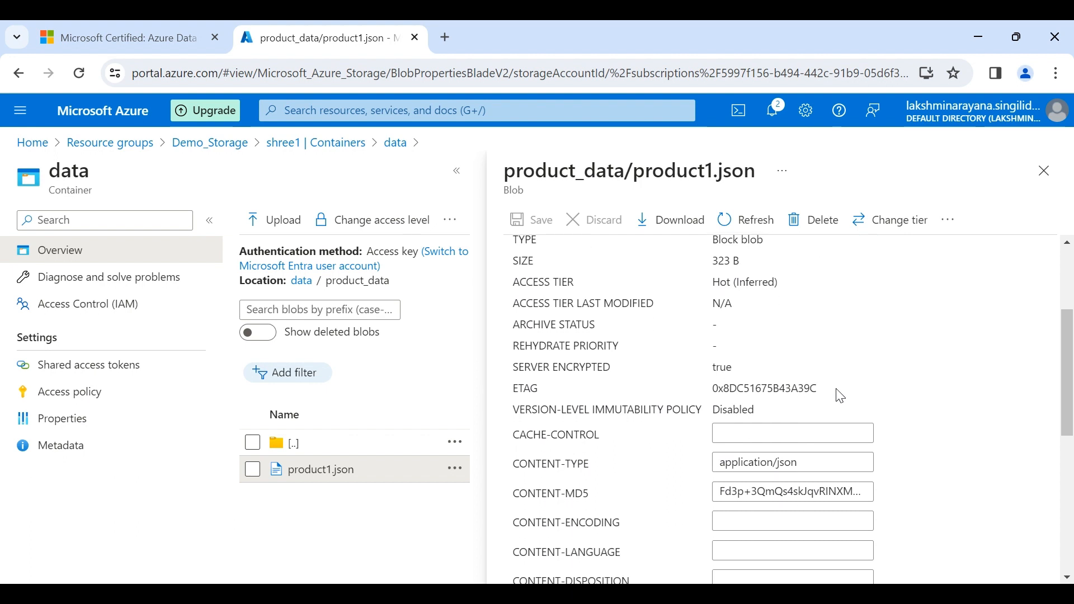
{"action": "scroll", "coordinate": [841, 396], "scroll_direction": "down", "scroll_amount": 2}
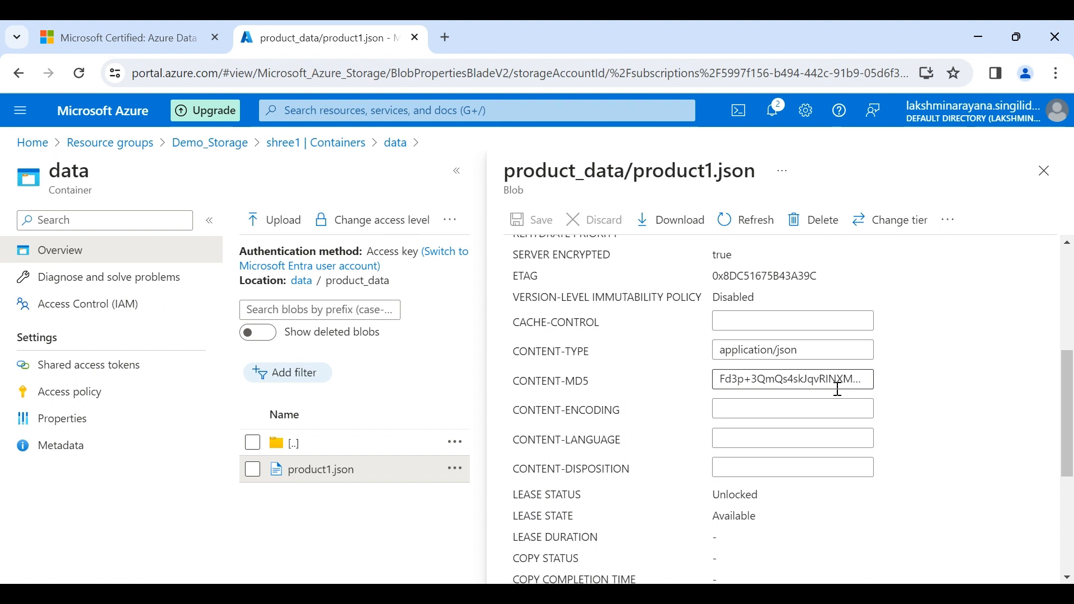
{"action": "scroll", "coordinate": [838, 390], "scroll_direction": "down", "scroll_amount": 2}
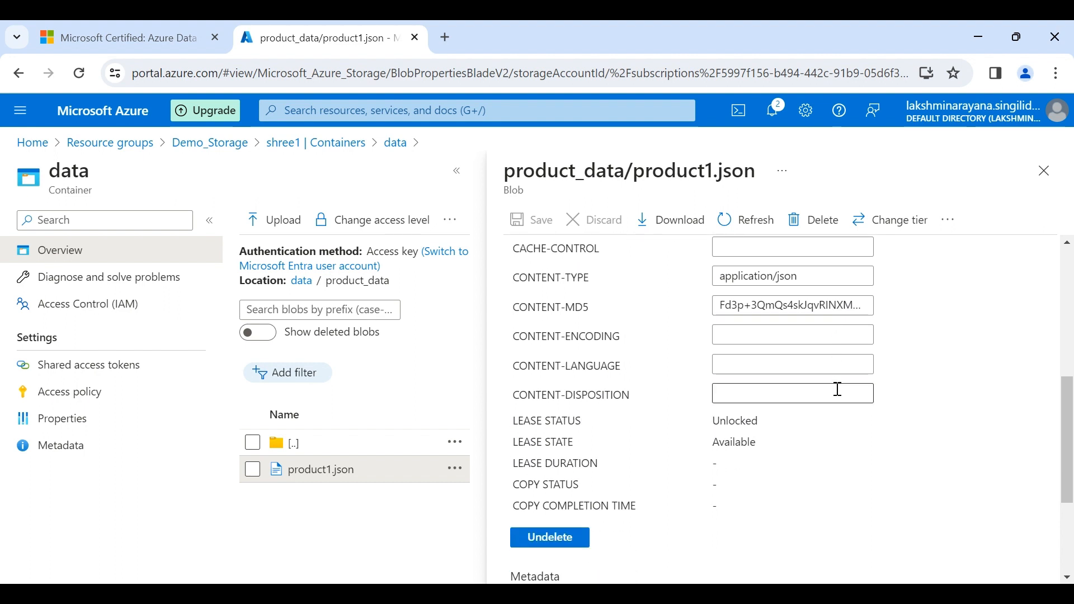
{"action": "scroll", "coordinate": [838, 390], "scroll_direction": "down", "scroll_amount": 3}
{"action": "scroll", "coordinate": [839, 394], "scroll_direction": "up", "scroll_amount": 2}
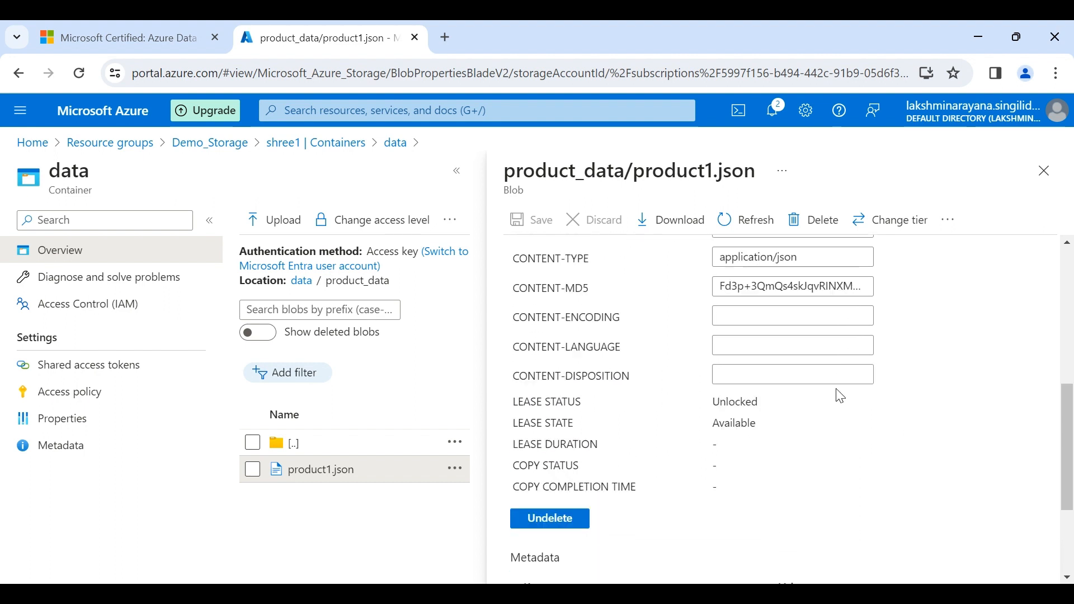
{"action": "scroll", "coordinate": [840, 396], "scroll_direction": "up", "scroll_amount": 10}
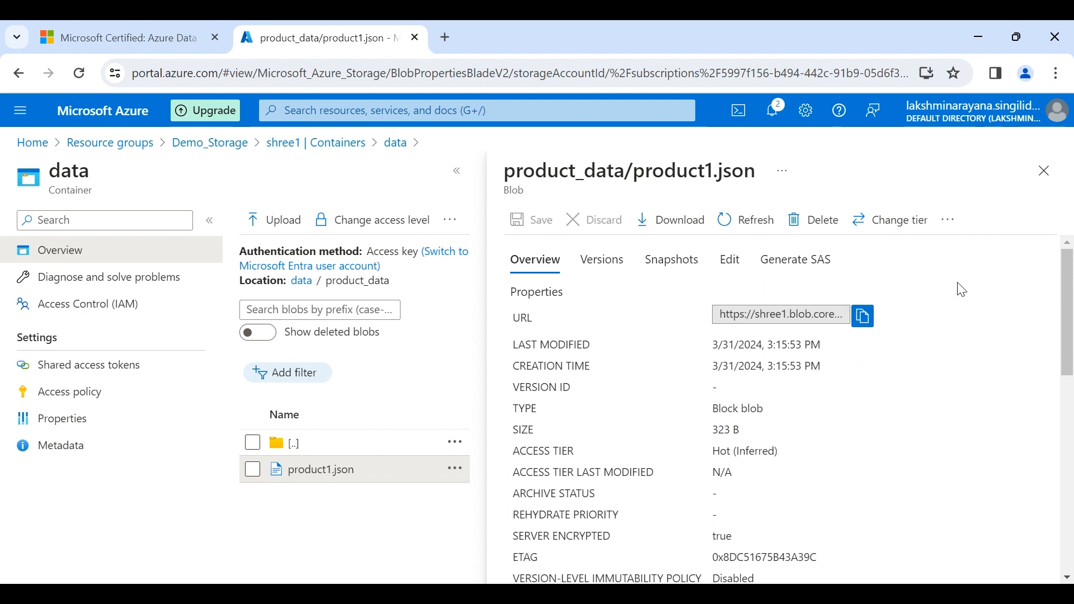
Step: Leave the product1.json blob, reopen the shree1 storage account from Demo_Storage, and open its Data Lake Gen2 upgrade page
{"action": "left_click", "coordinate": [1044, 171]}
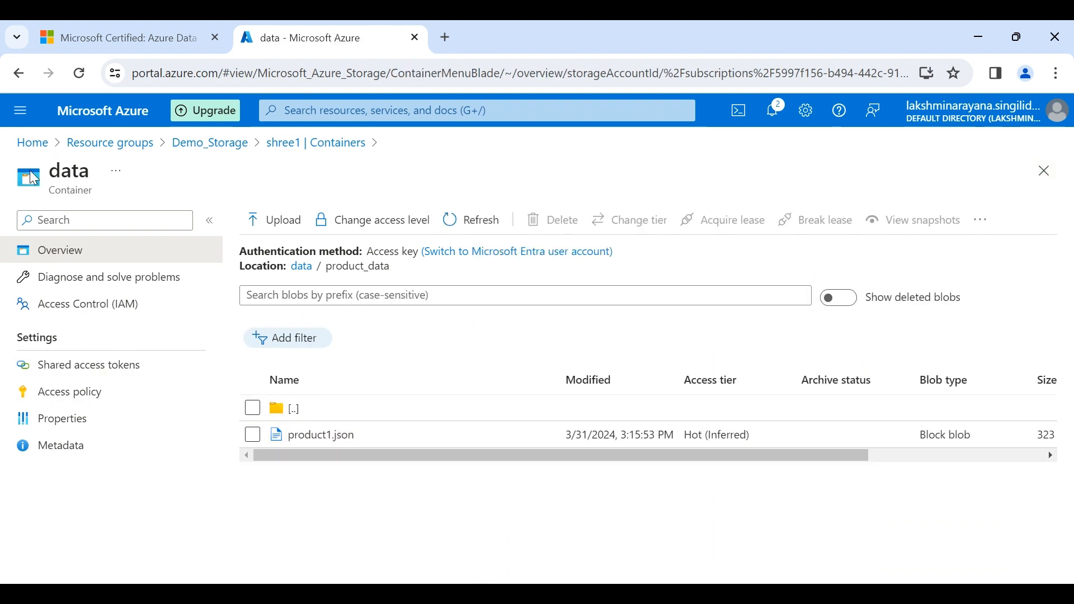
{"action": "left_click", "coordinate": [211, 146]}
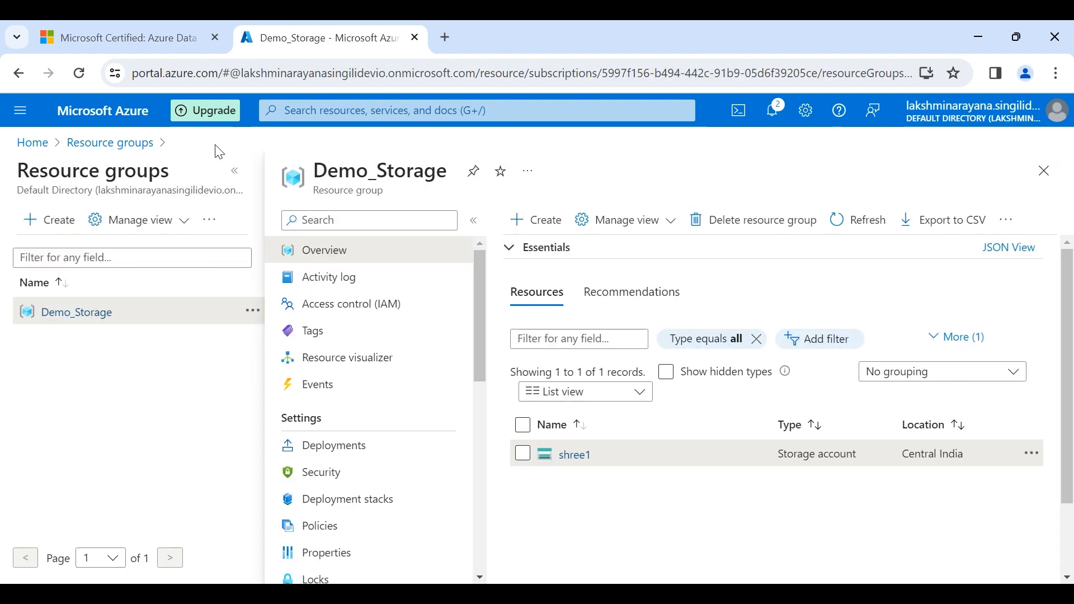
{"action": "left_click", "coordinate": [575, 455]}
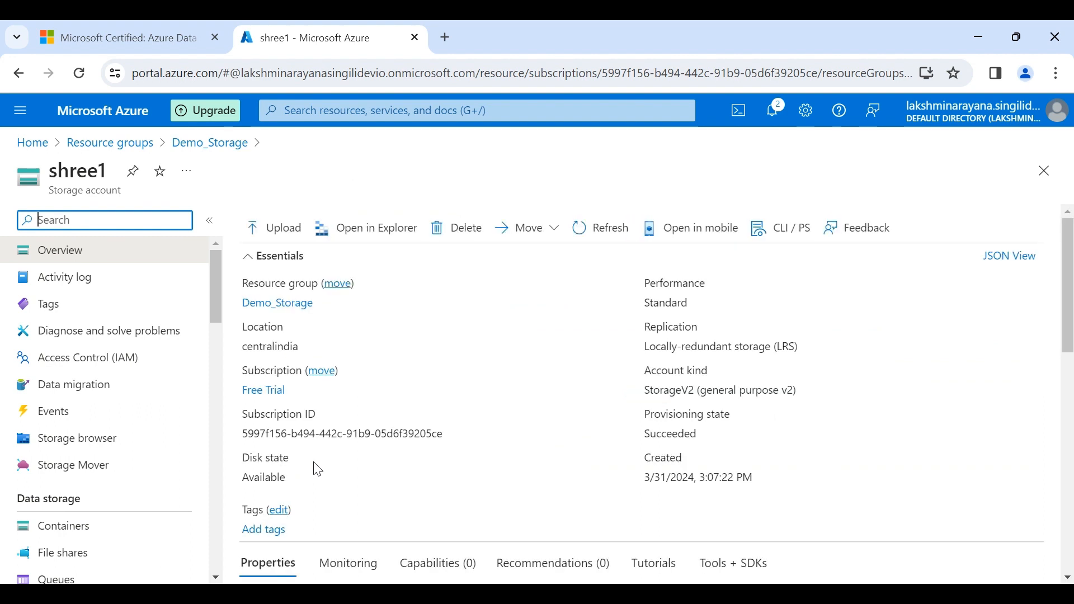
{"action": "scroll", "coordinate": [114, 511], "scroll_direction": "down", "scroll_amount": 3}
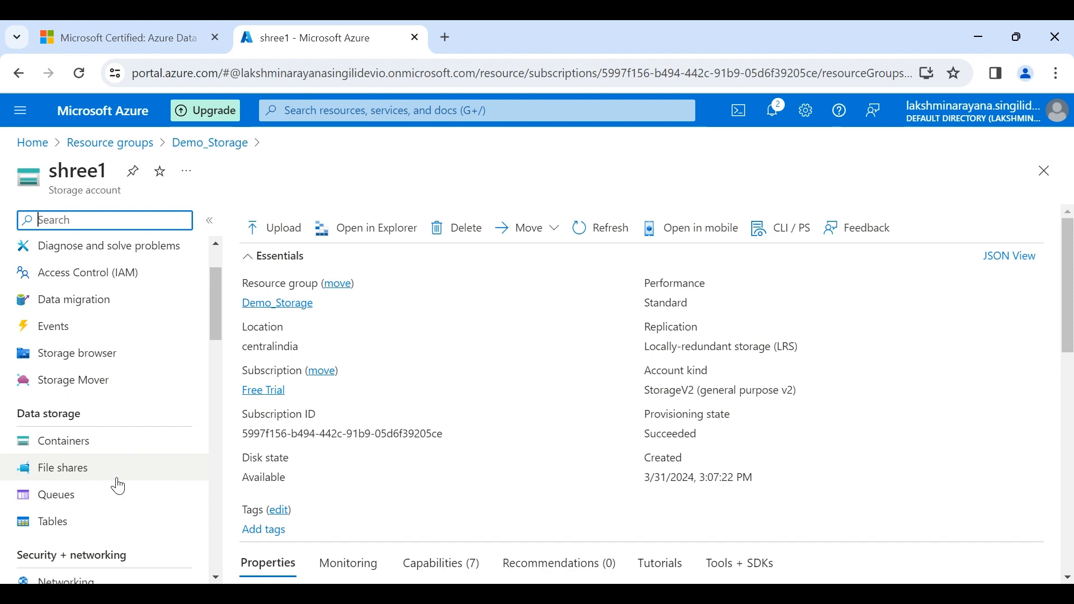
{"action": "scroll", "coordinate": [118, 486], "scroll_direction": "down", "scroll_amount": 5}
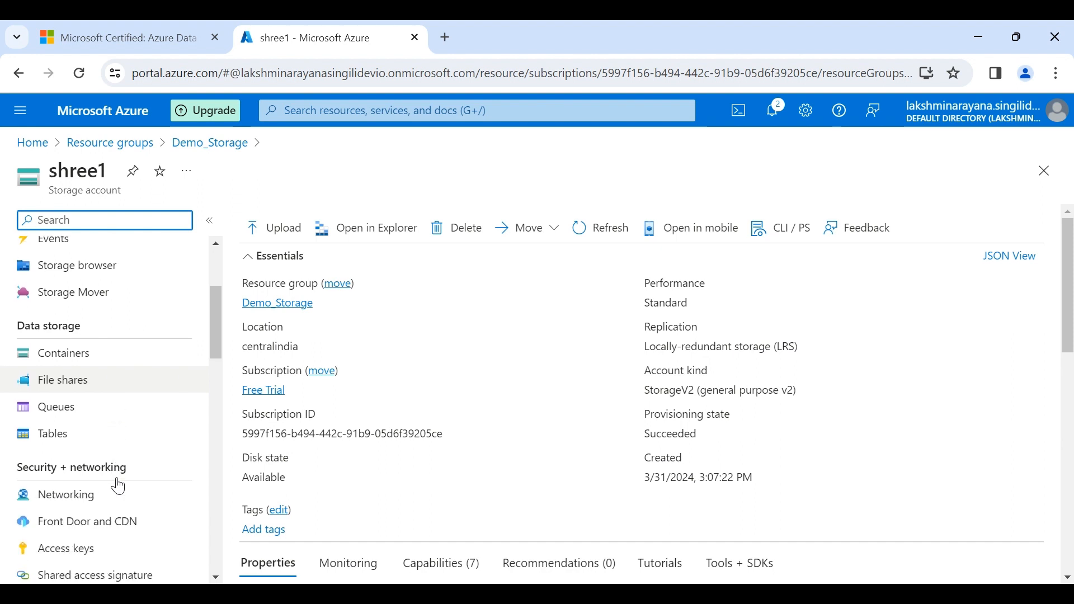
{"action": "scroll", "coordinate": [121, 485], "scroll_direction": "down", "scroll_amount": 4}
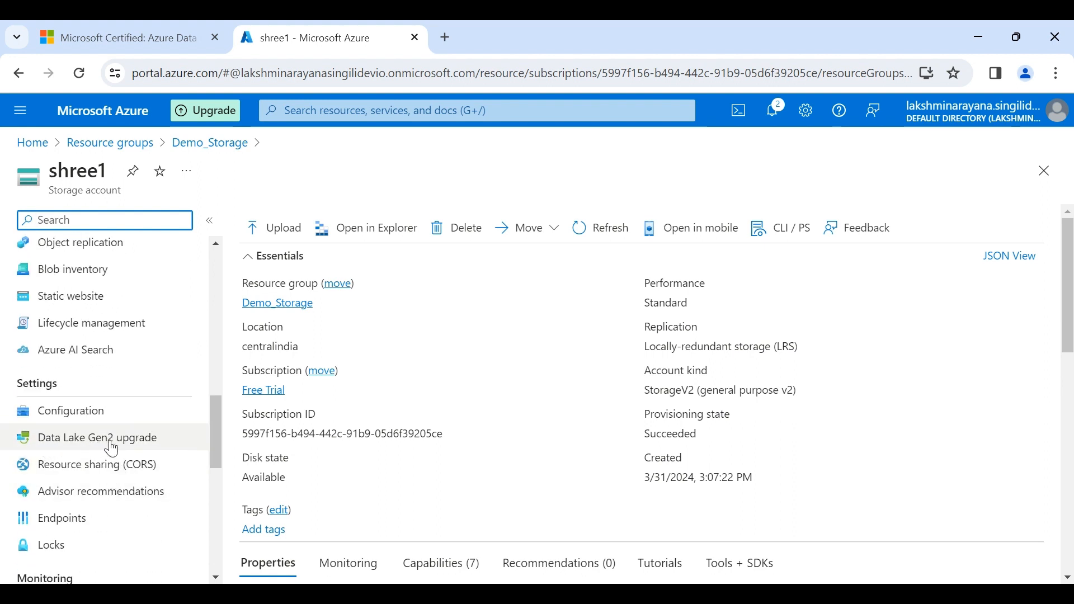
{"action": "left_click", "coordinate": [103, 445]}
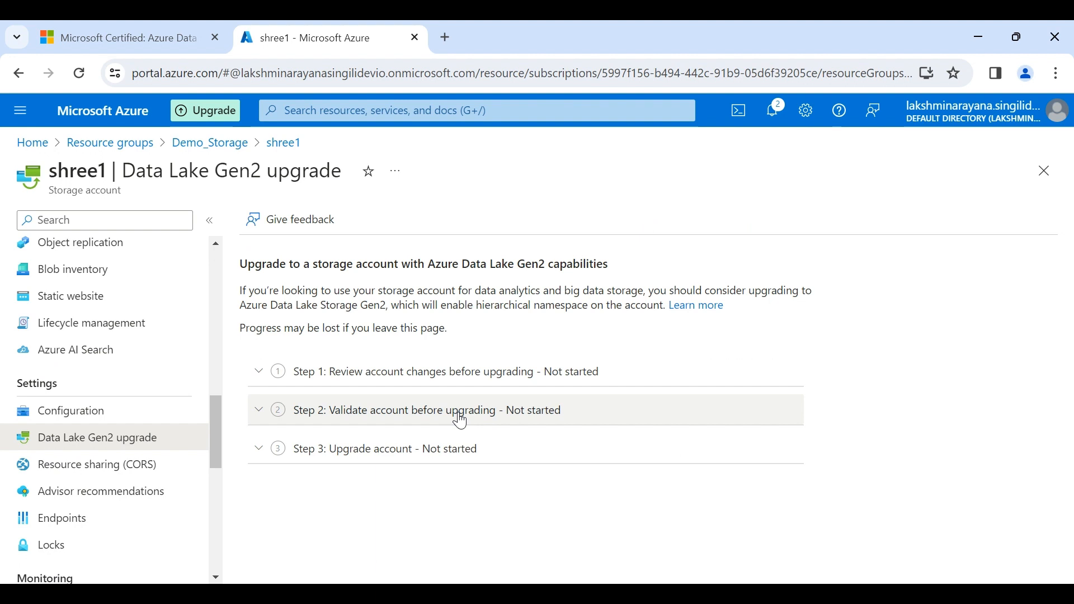
Step: Review and agree to the account changes required for the Data Lake Gen2 upgrade, and run the account validation
{"action": "left_click", "coordinate": [258, 375]}
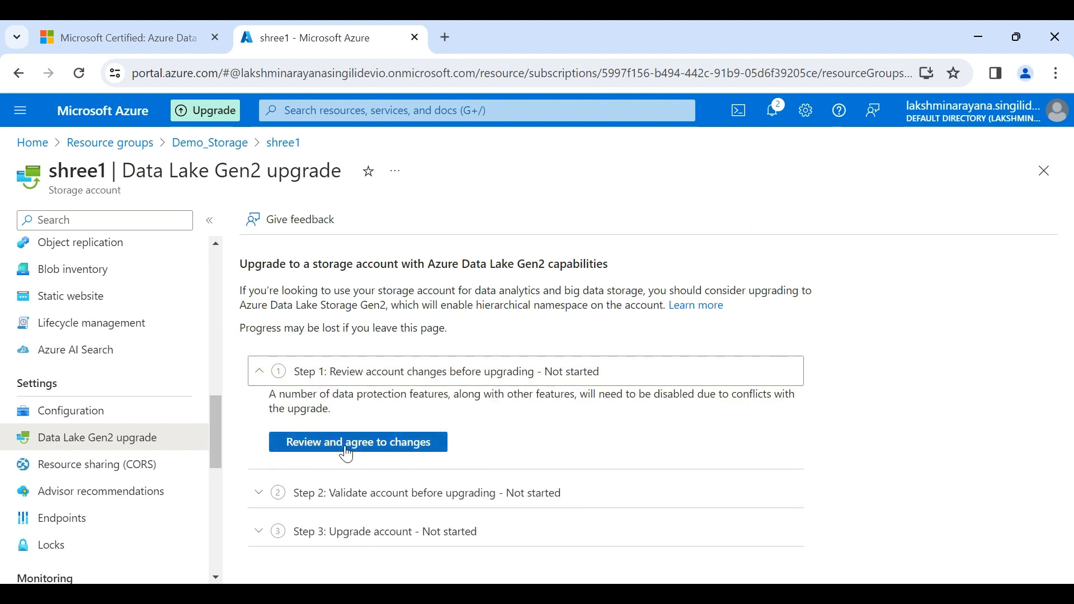
{"action": "left_click", "coordinate": [347, 447]}
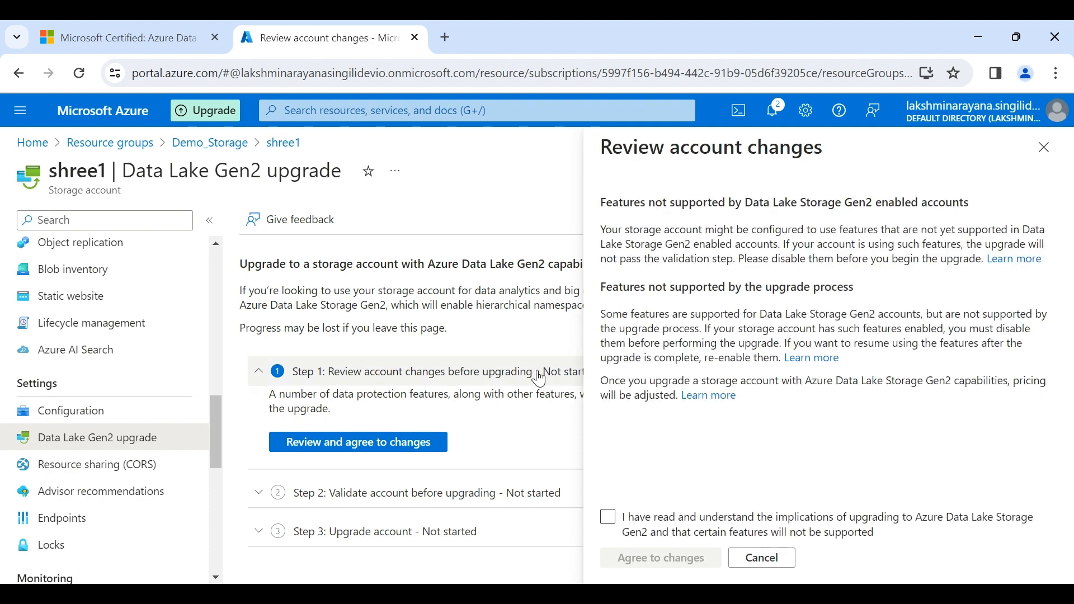
{"action": "left_click", "coordinate": [609, 517]}
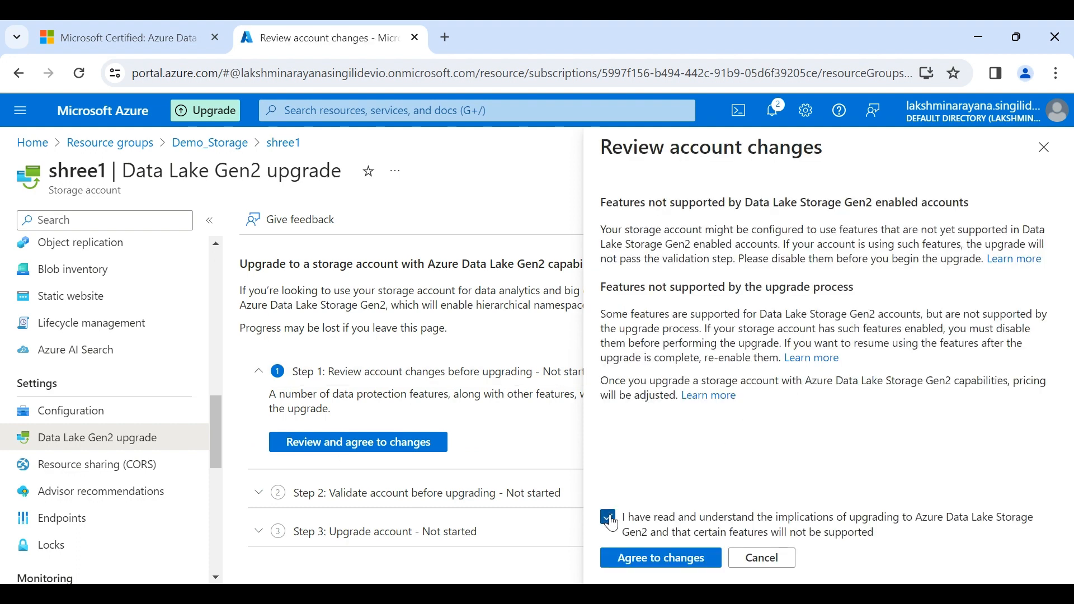
{"action": "left_click", "coordinate": [663, 566]}
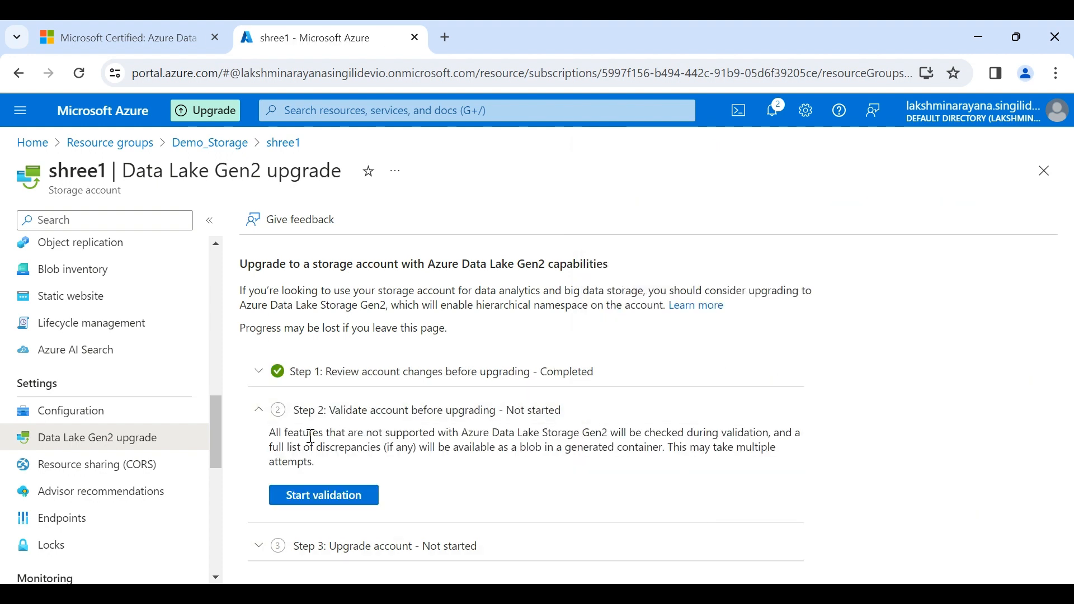
{"action": "left_click", "coordinate": [316, 498]}
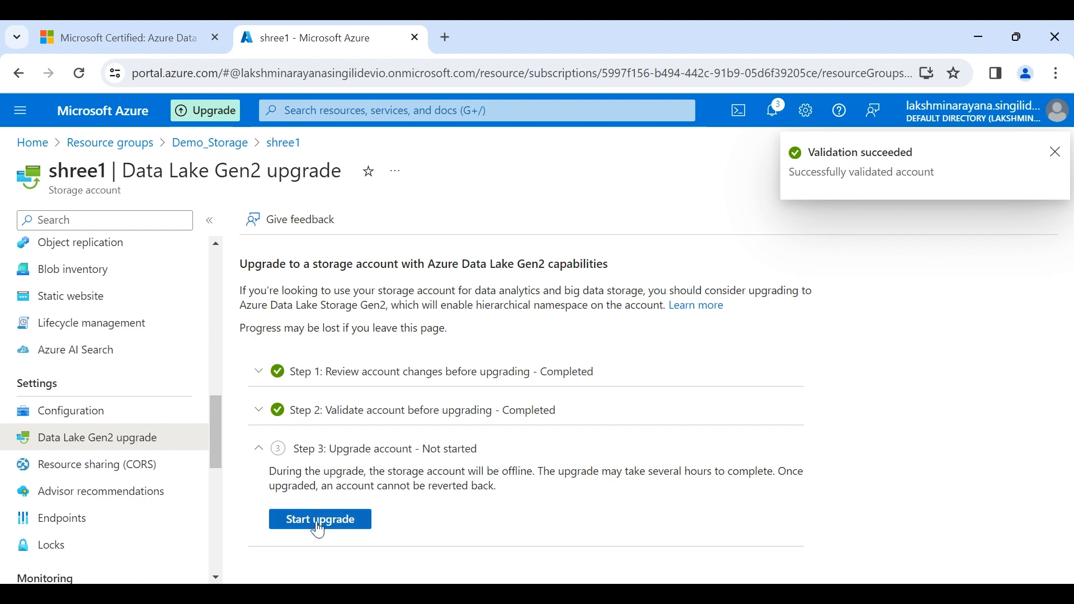
Step: Start the upgrade of the shree1 account to Data Lake Gen2 and follow its progress in the notifications until it finishes
{"action": "left_click", "coordinate": [318, 529]}
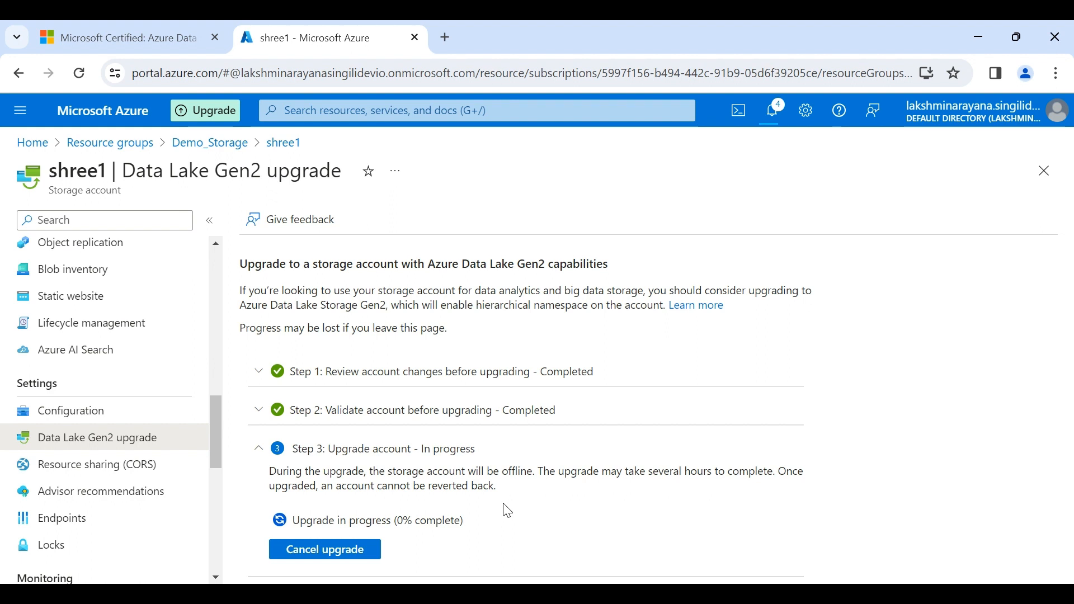
{"action": "left_click", "coordinate": [772, 110]}
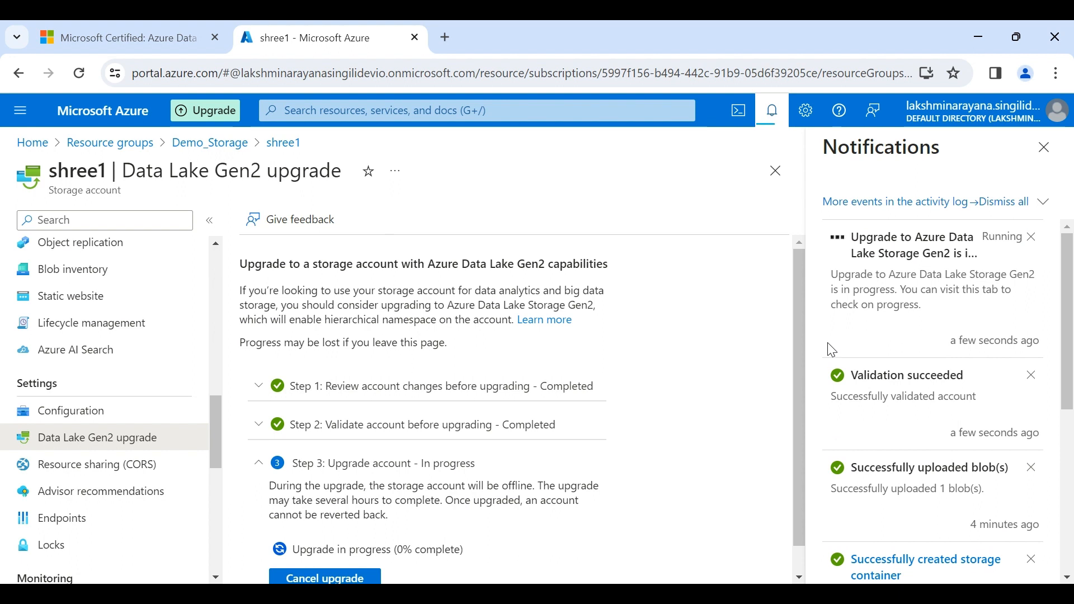
{"action": "scroll", "coordinate": [668, 454], "scroll_direction": "down", "scroll_amount": 1}
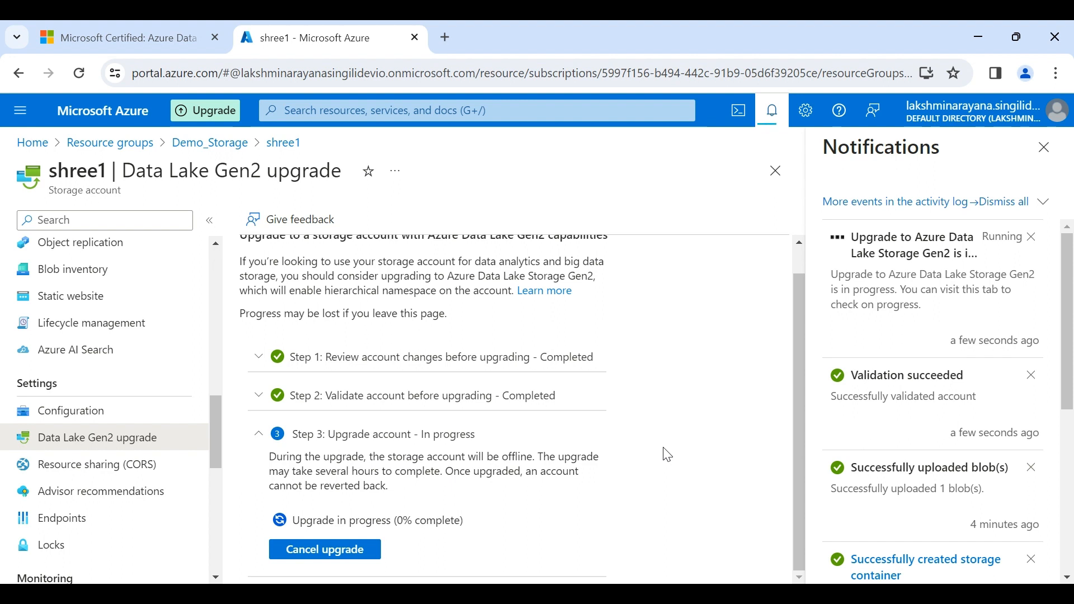
{"action": "scroll", "coordinate": [668, 454], "scroll_direction": "up", "scroll_amount": 1}
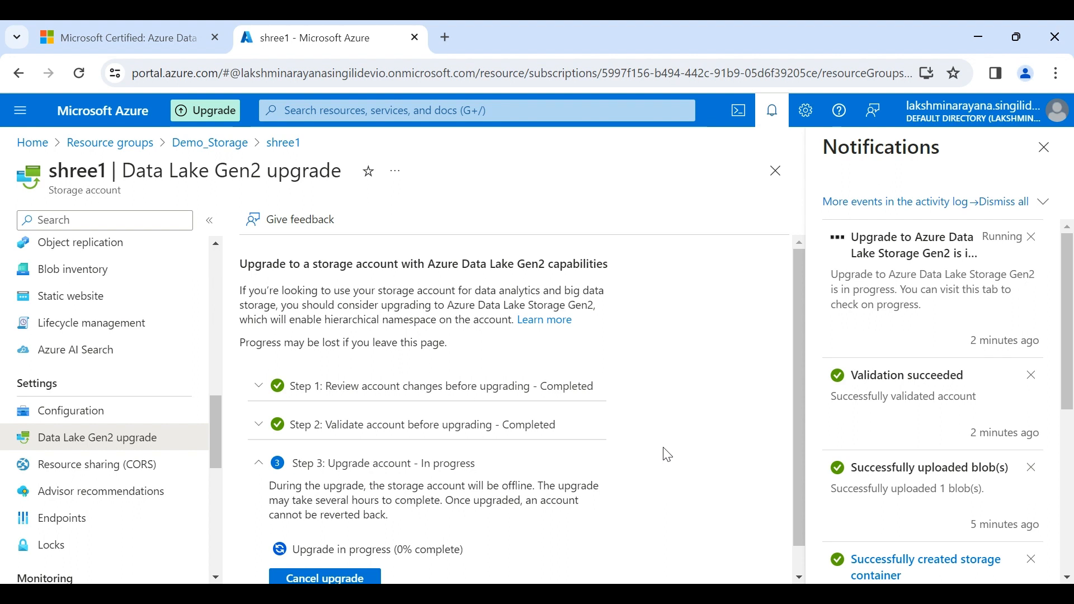
{"action": "scroll", "coordinate": [667, 454], "scroll_direction": "down", "scroll_amount": 1}
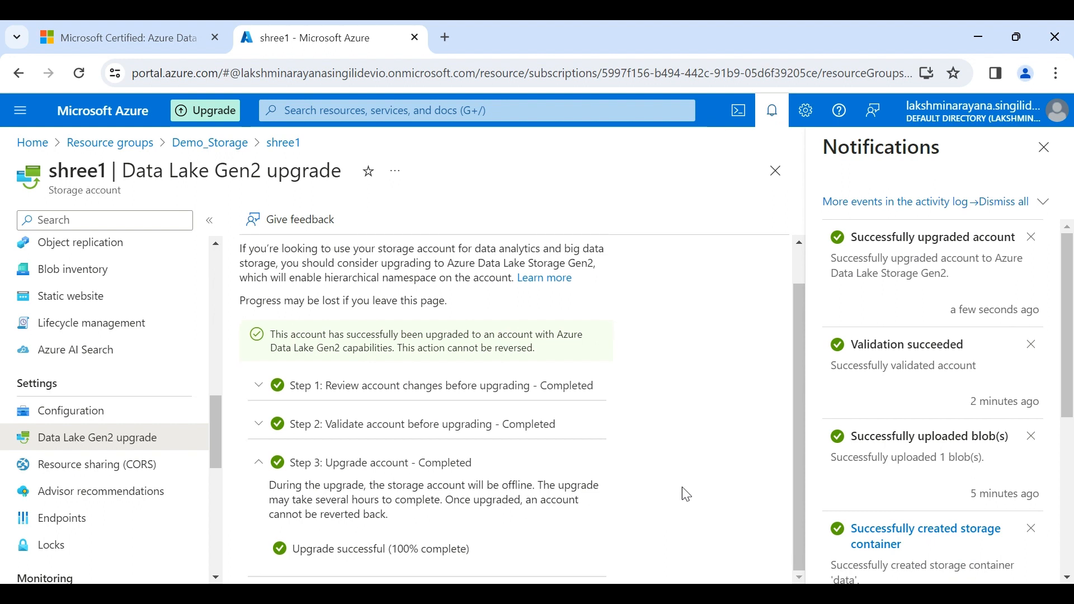
{"action": "left_click", "coordinate": [1044, 147]}
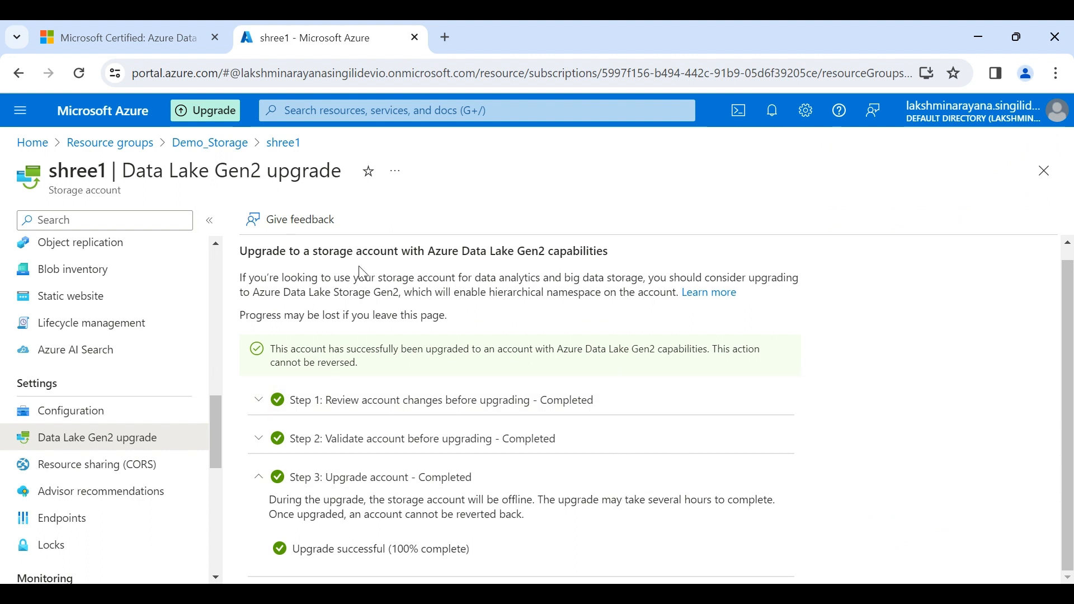
{"action": "left_click_drag", "start_coordinate": [239, 251], "coordinate": [616, 259]}
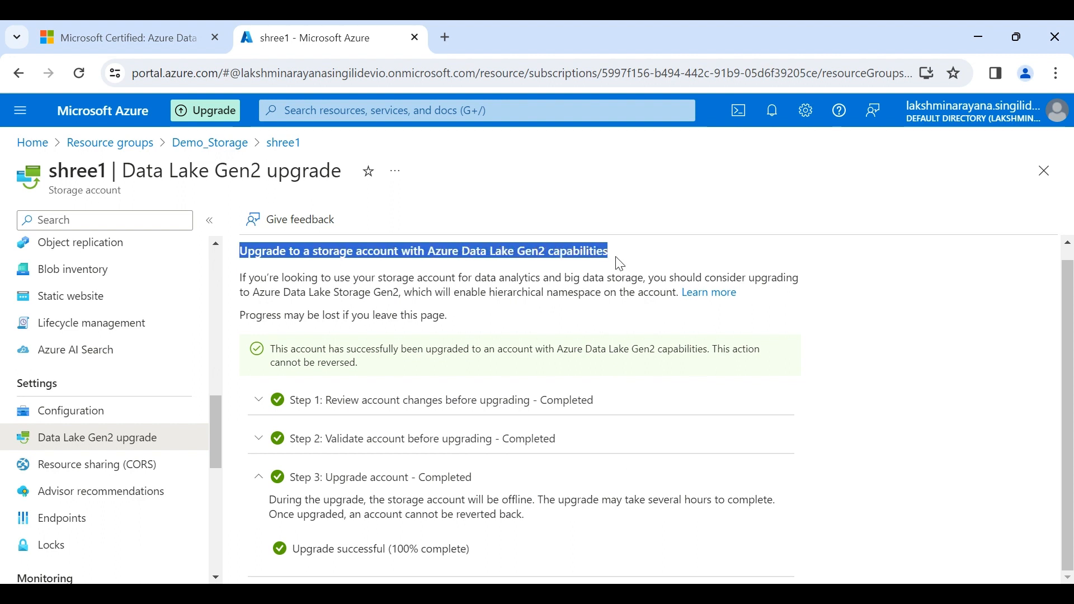
{"action": "left_click", "coordinate": [618, 262]}
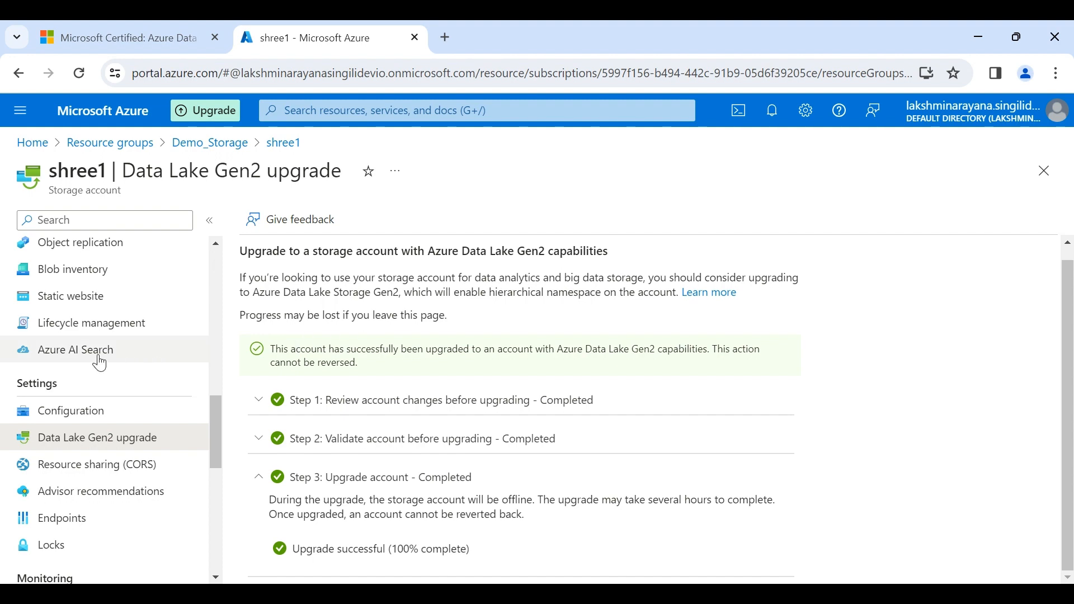
Step: Browse to the product_data folder of the data blob container in the shree1 account's Storage browser
{"action": "scroll", "coordinate": [89, 358], "scroll_direction": "up", "scroll_amount": 10}
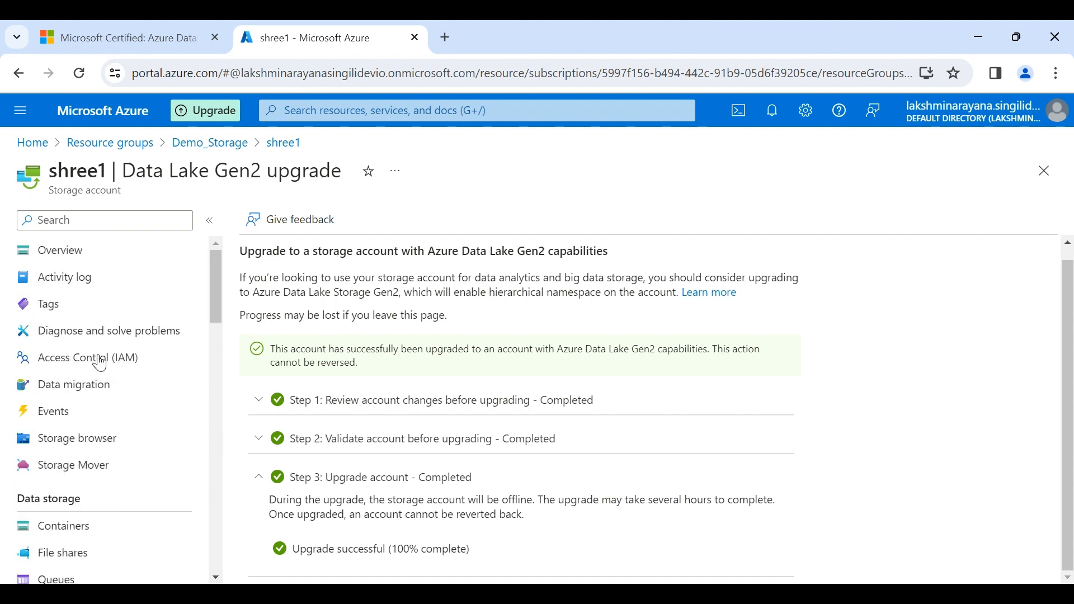
{"action": "left_click", "coordinate": [85, 439]}
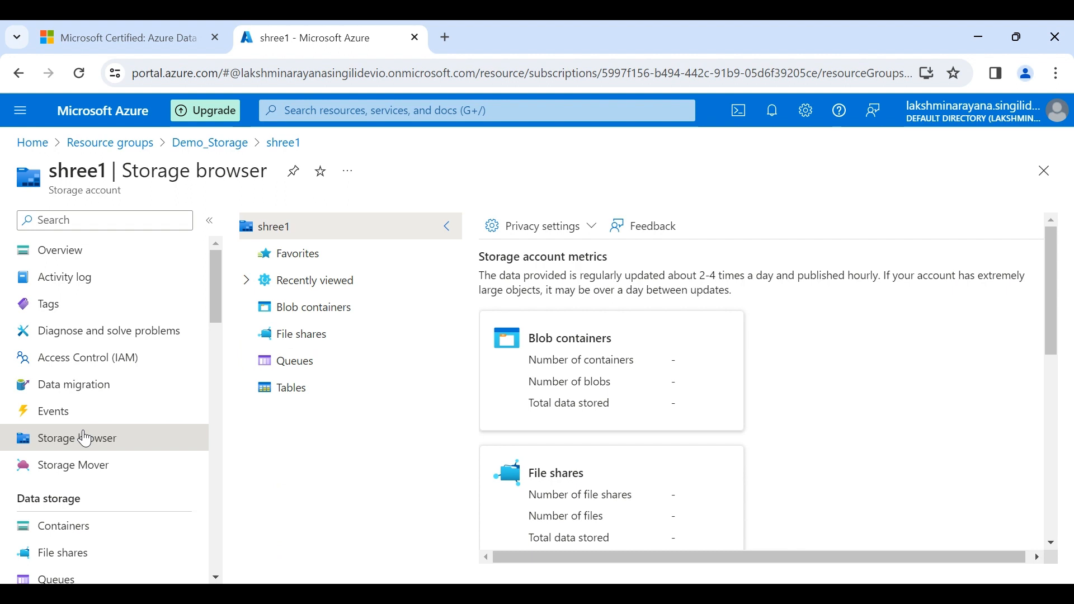
{"action": "left_click", "coordinate": [566, 358]}
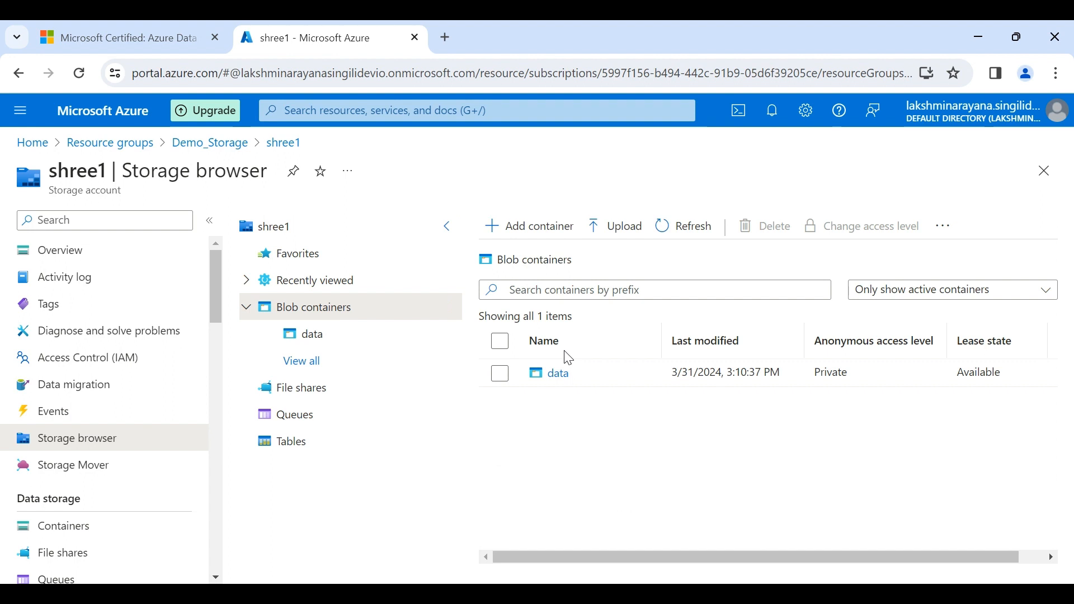
{"action": "left_click", "coordinate": [556, 377]}
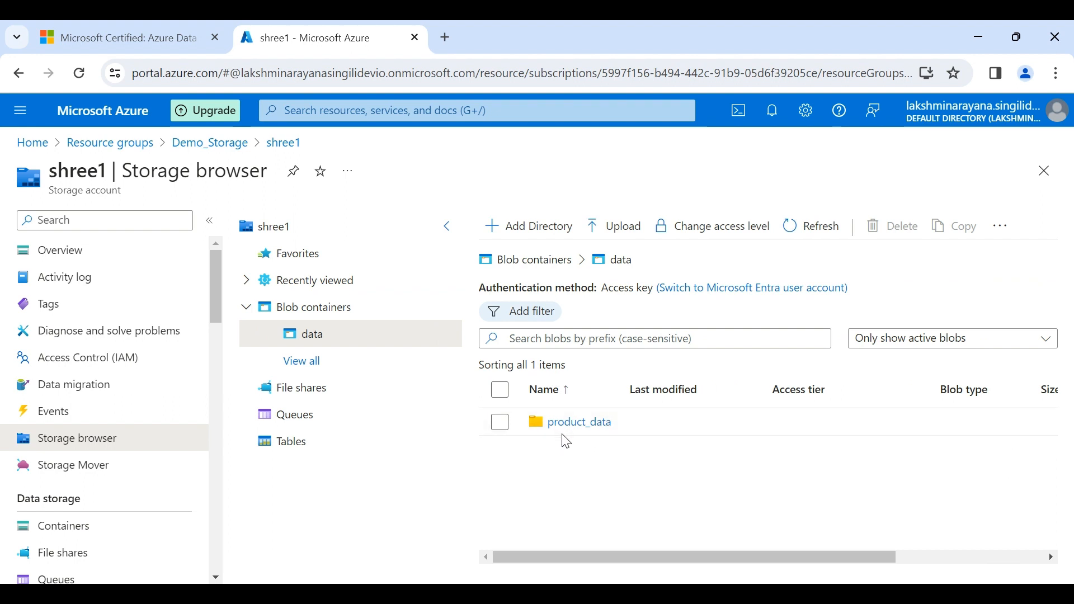
{"action": "left_click", "coordinate": [576, 424]}
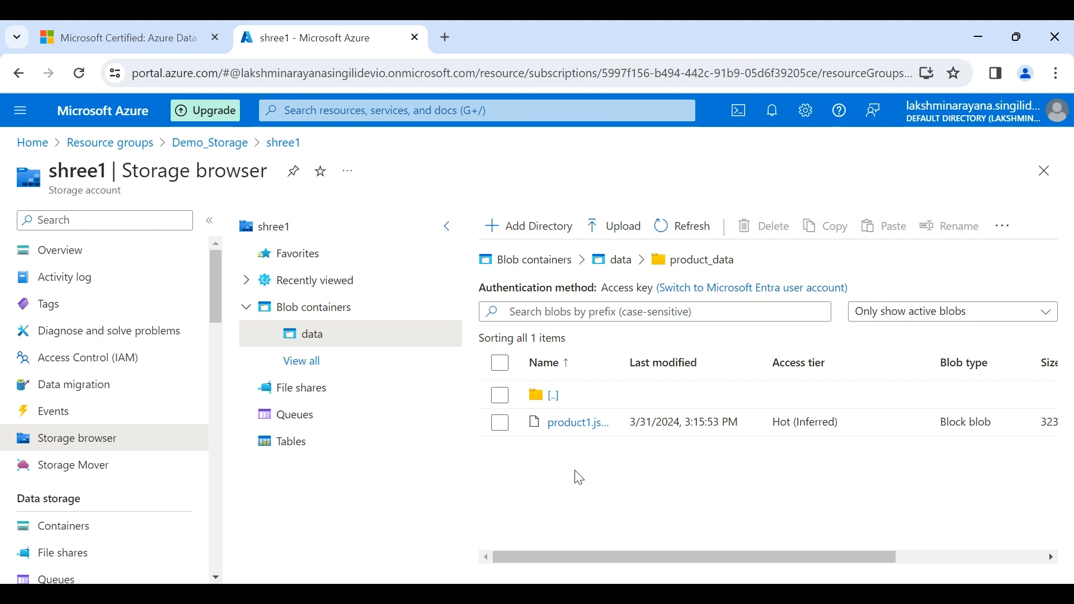
Step: Upload product2.json from within the product_data folder, with product_data set as the folder to upload to
{"action": "left_click", "coordinate": [606, 226]}
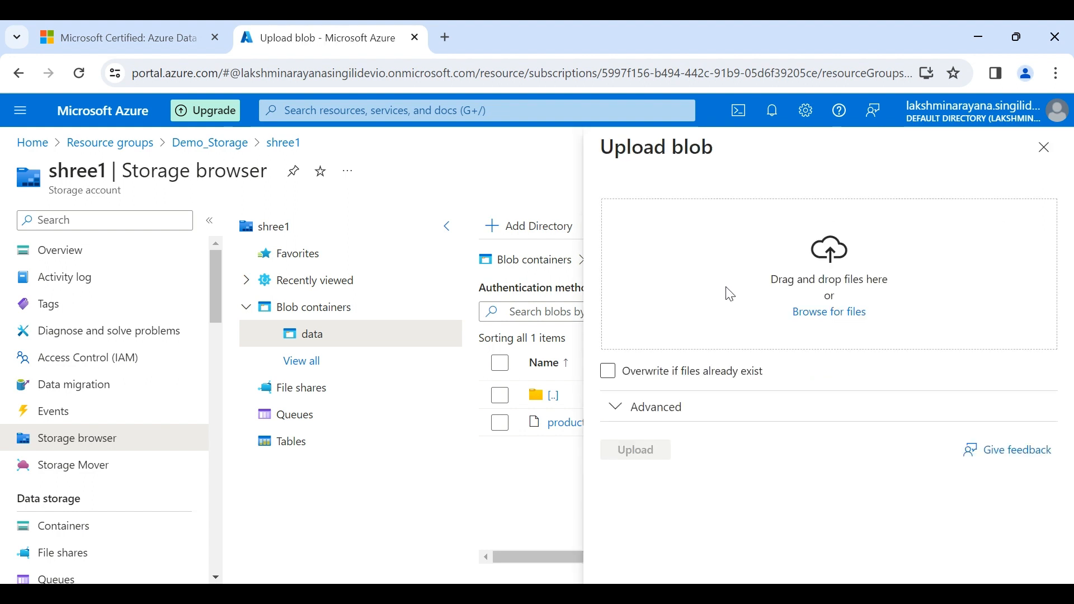
{"action": "left_click", "coordinate": [820, 316]}
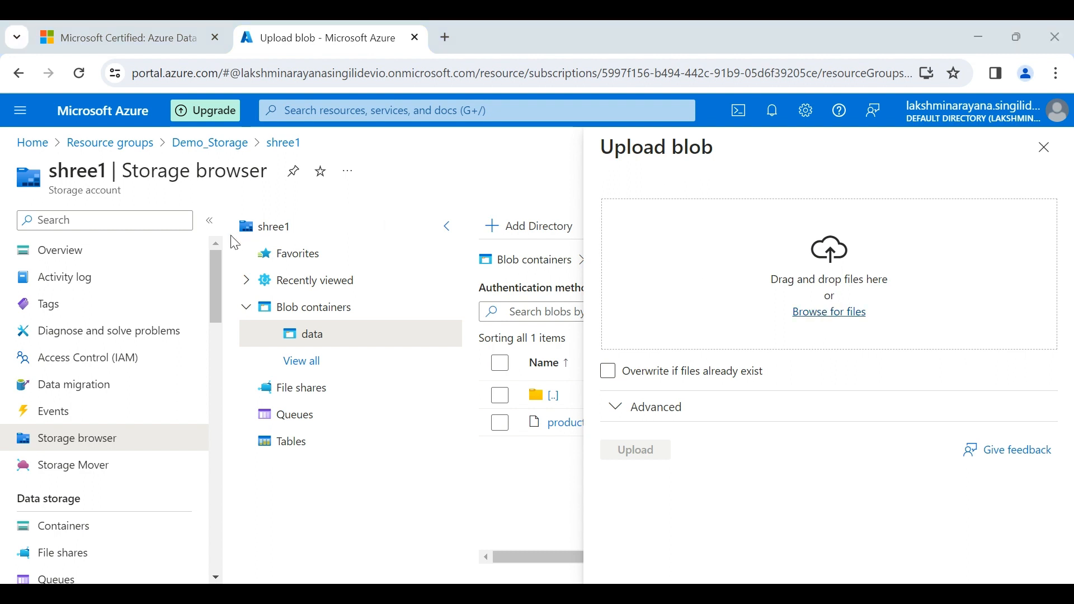
{"action": "left_click", "coordinate": [382, 390]}
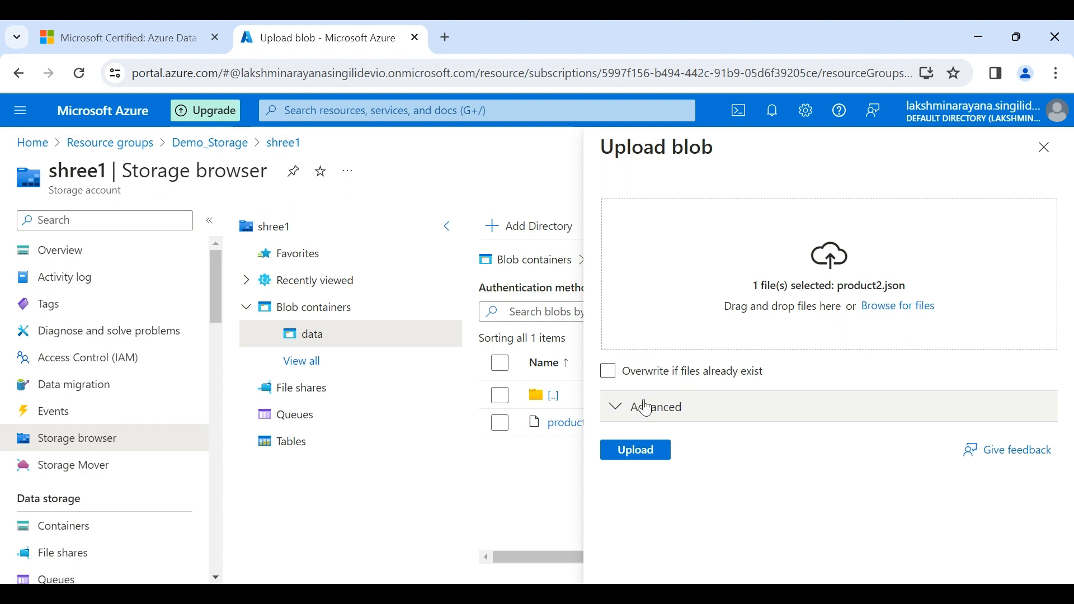
{"action": "left_click", "coordinate": [615, 407]}
{"action": "scroll", "coordinate": [694, 442], "scroll_direction": "down", "scroll_amount": 4}
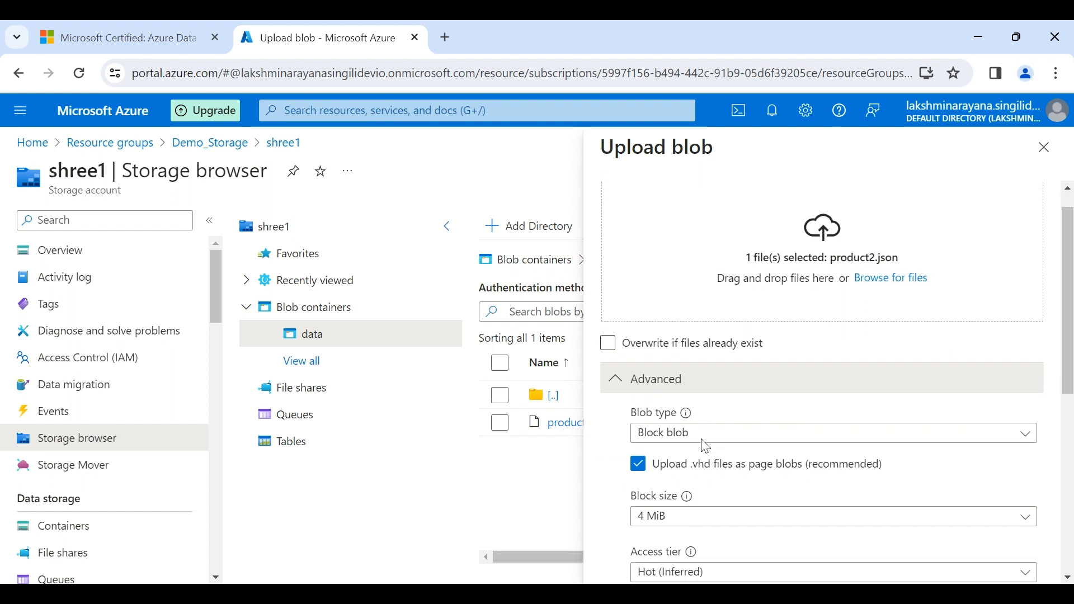
{"action": "left_click", "coordinate": [667, 455]}
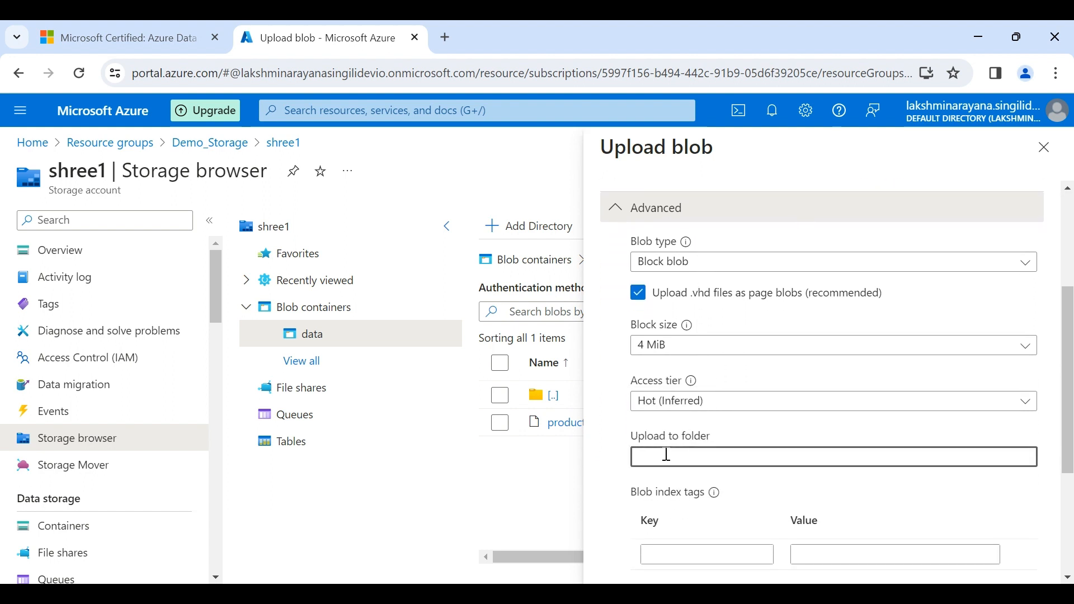
{"action": "left_click", "coordinate": [762, 498]}
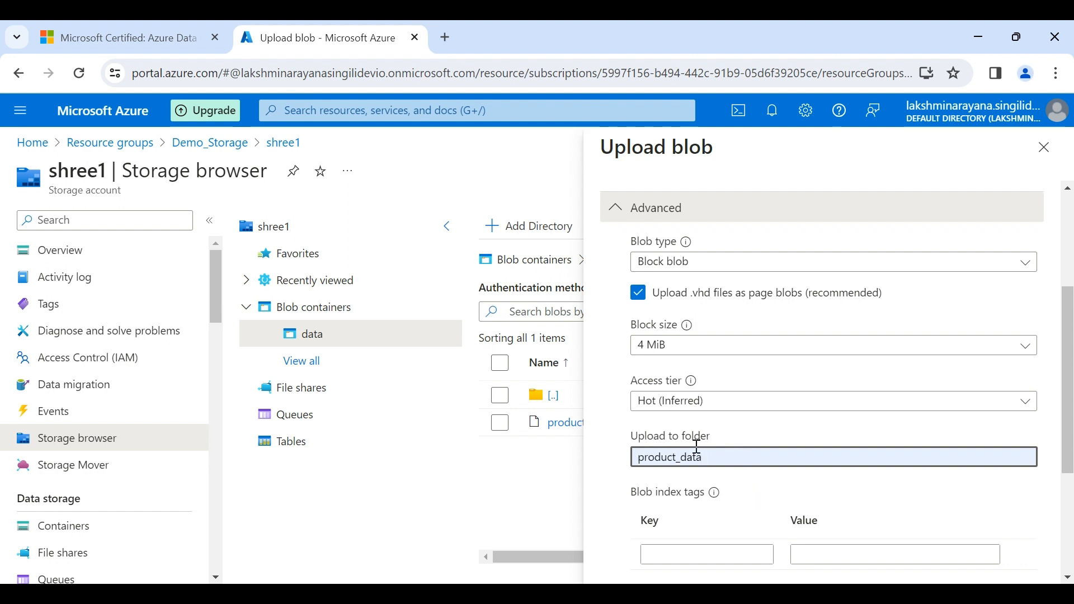
{"action": "scroll", "coordinate": [742, 475], "scroll_direction": "down", "scroll_amount": 4}
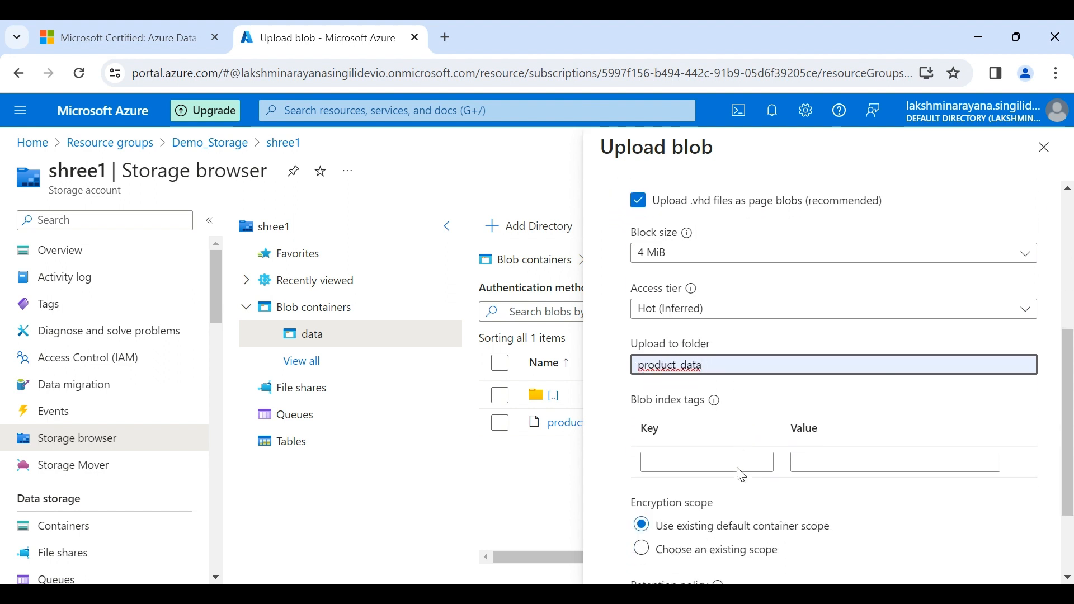
{"action": "left_click", "coordinate": [647, 570]}
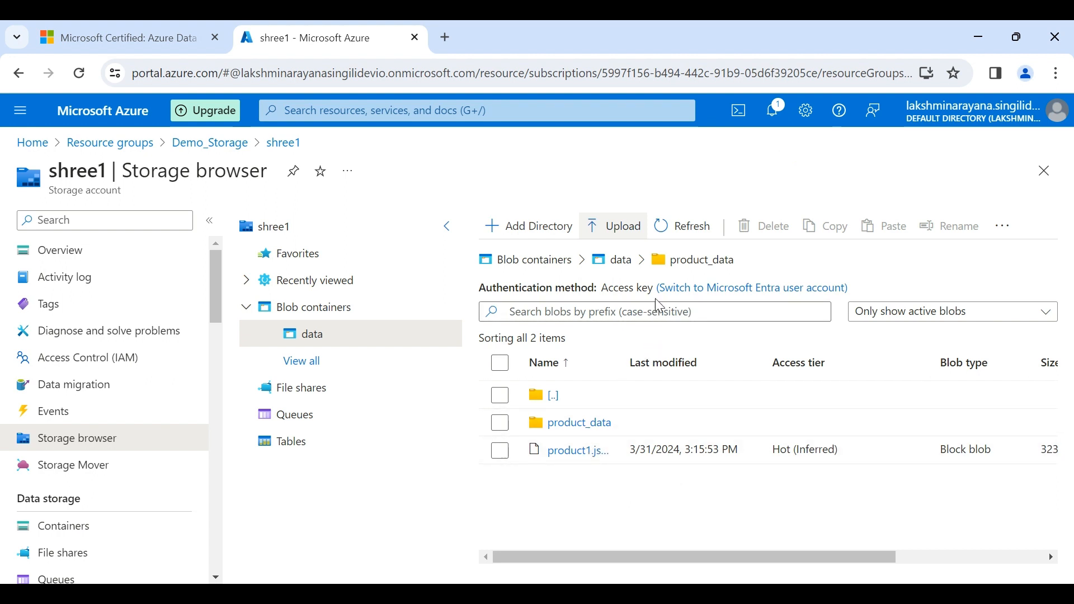
Step: Refresh the product_data listing and open the nested product_data folder to check the uploaded file
{"action": "left_click", "coordinate": [670, 229]}
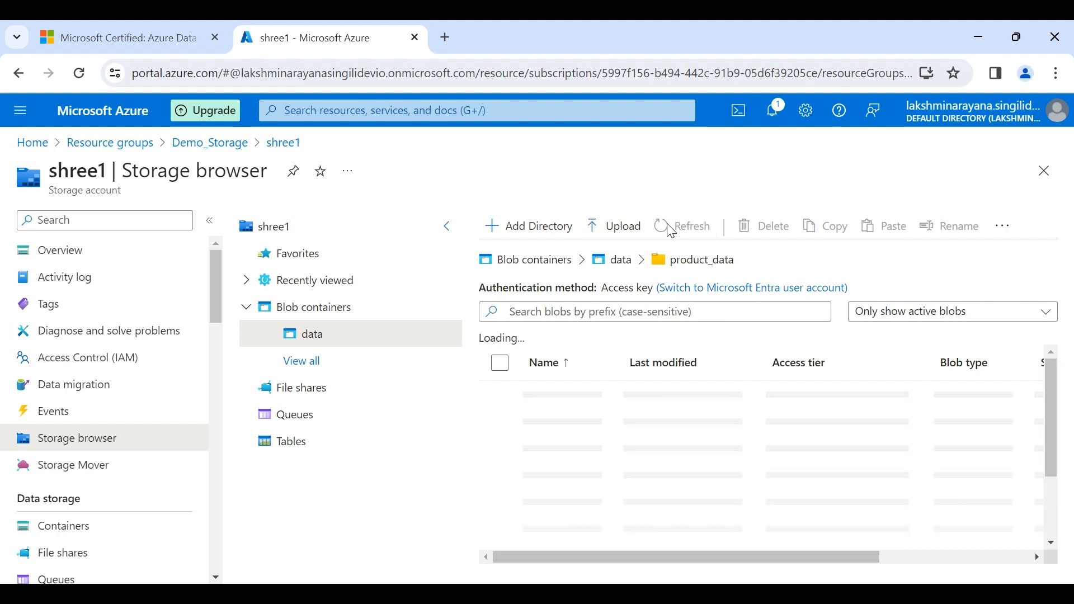
{"action": "left_click", "coordinate": [566, 430]}
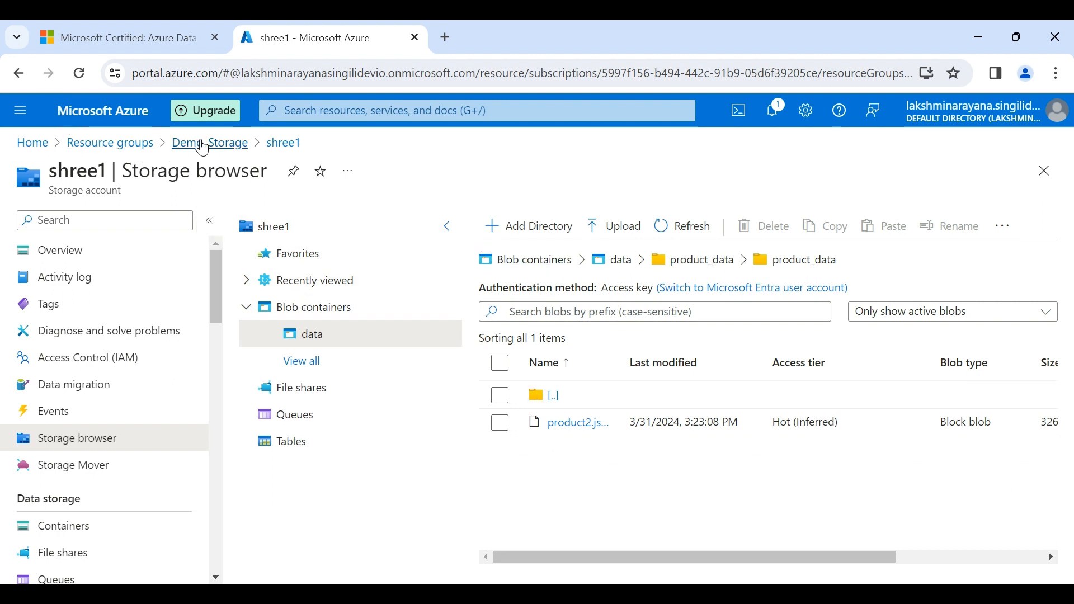
Step: Open the nested product_data folder of the data container from the shree1 account's container list
{"action": "left_click", "coordinate": [197, 143]}
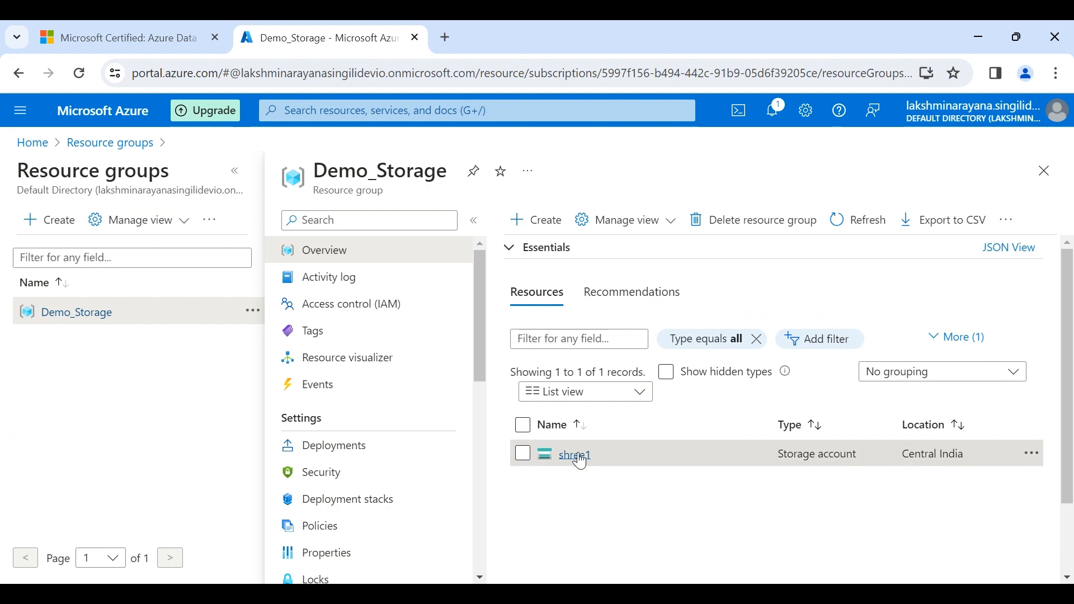
{"action": "left_click", "coordinate": [577, 455]}
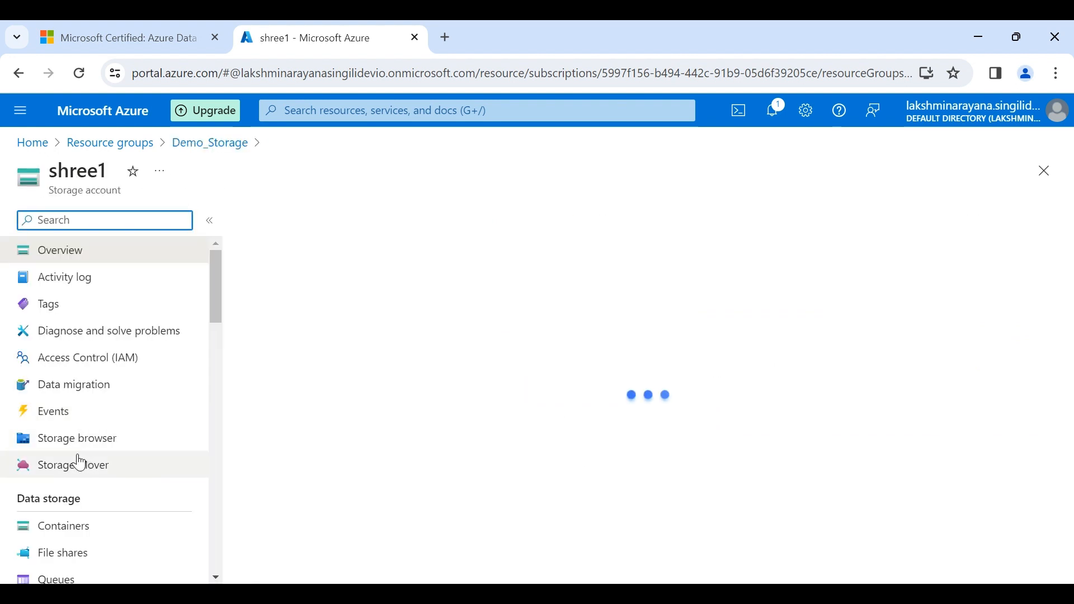
{"action": "left_click", "coordinate": [76, 533]}
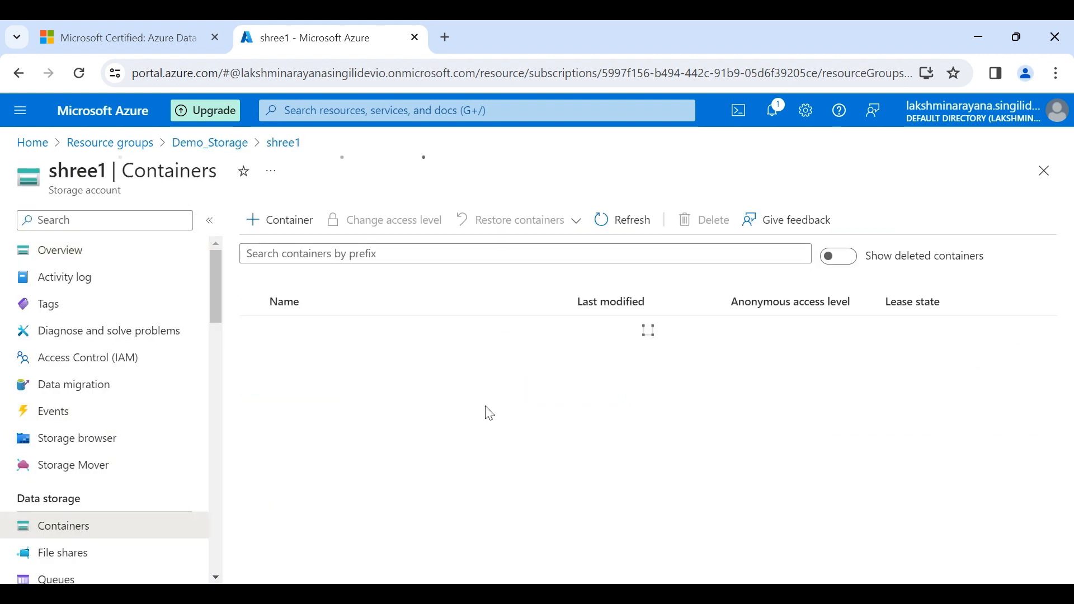
{"action": "left_click", "coordinate": [282, 330]}
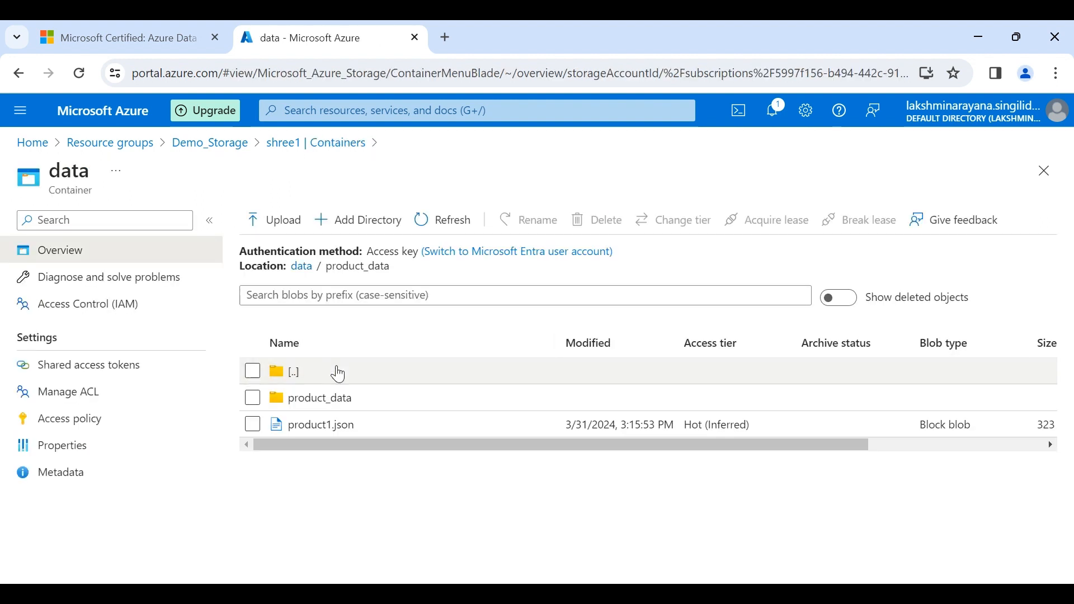
{"action": "left_click", "coordinate": [317, 405]}
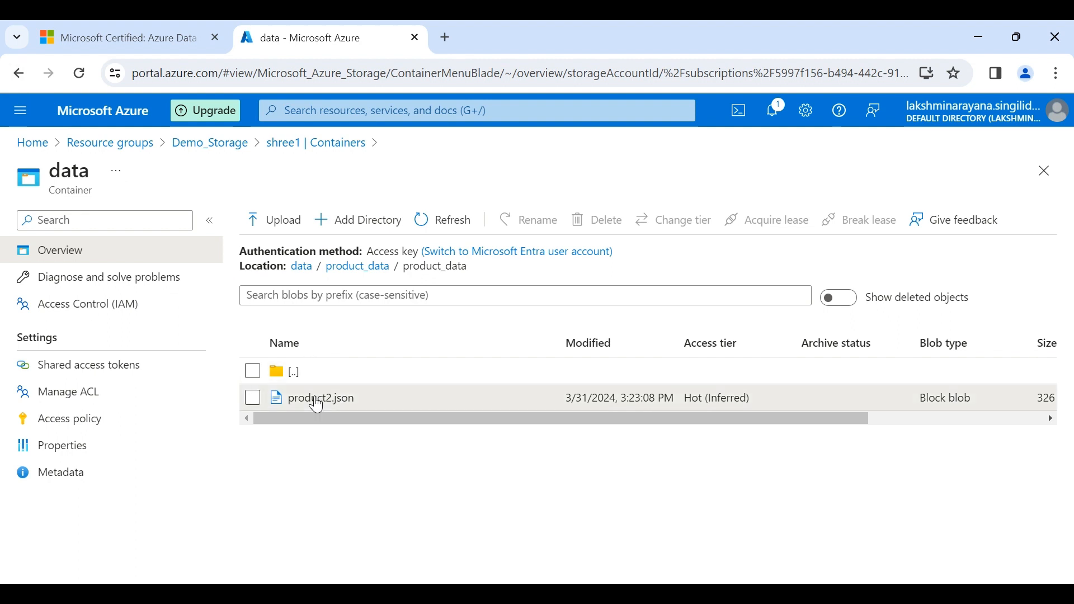
Step: Delete the product2.json blob from the nested product_data folder and dismiss the notification
{"action": "left_click", "coordinate": [313, 399]}
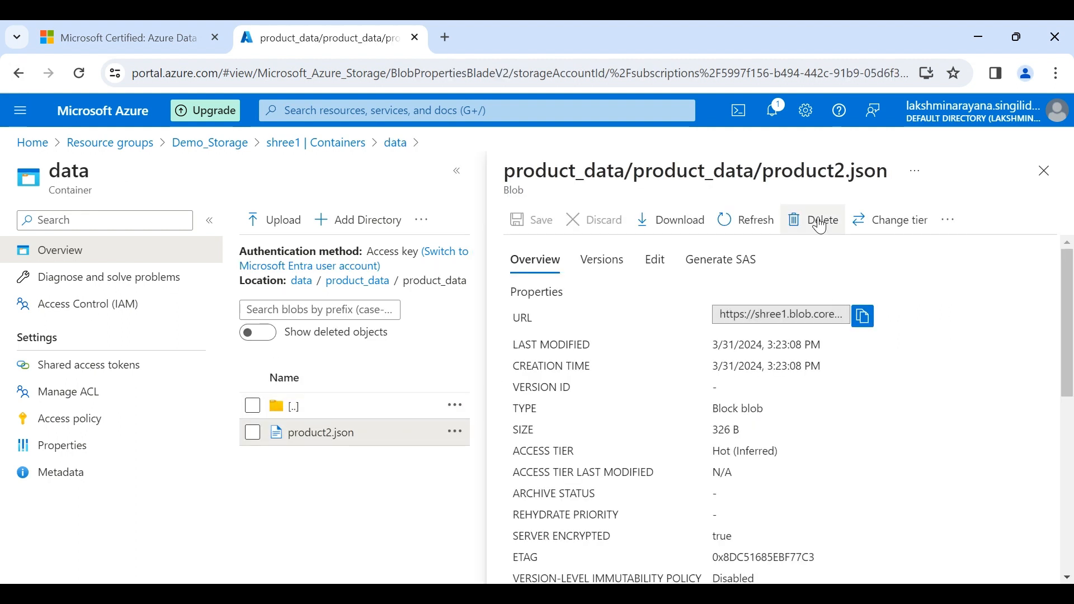
{"action": "left_click", "coordinate": [815, 220]}
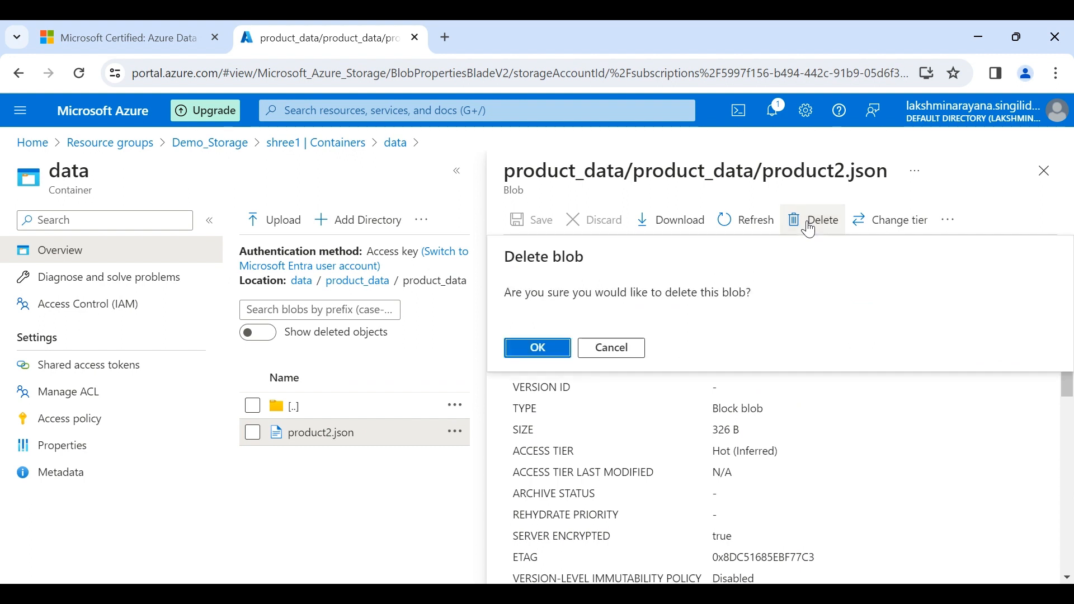
{"action": "left_click", "coordinate": [536, 347]}
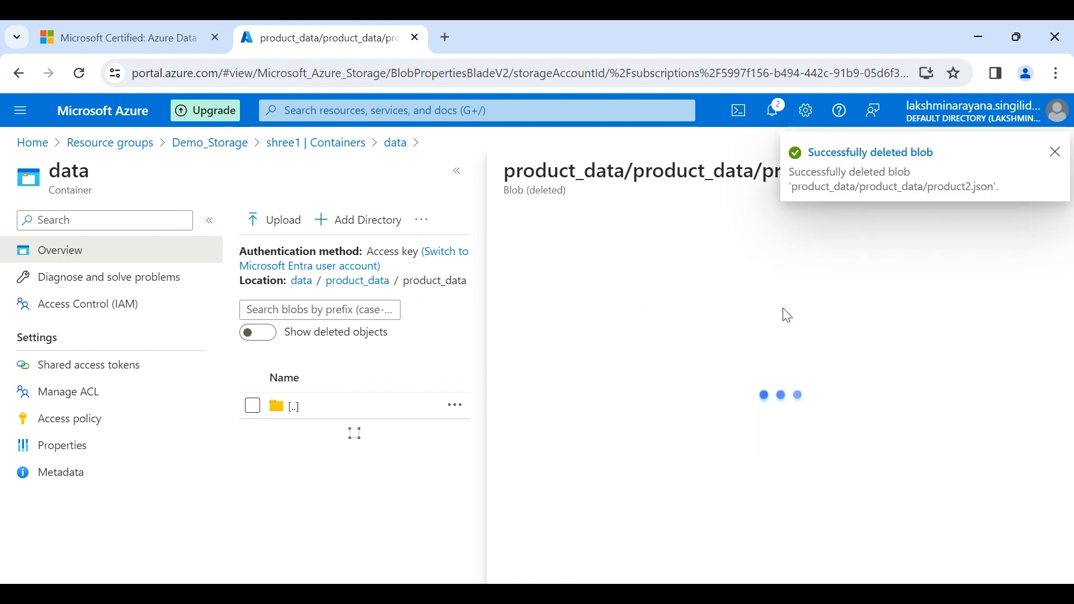
{"action": "left_click", "coordinate": [1054, 152]}
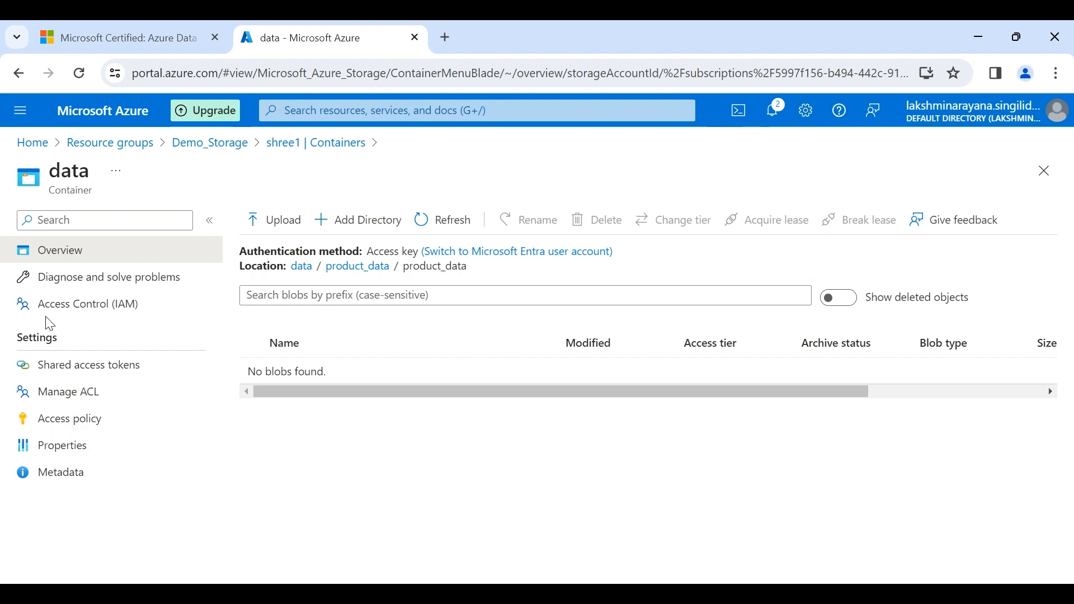
Step: Return to the shree1 account and browse its data container in Storage browser down to the nested product_data folder to check its contents
{"action": "left_click", "coordinate": [212, 144]}
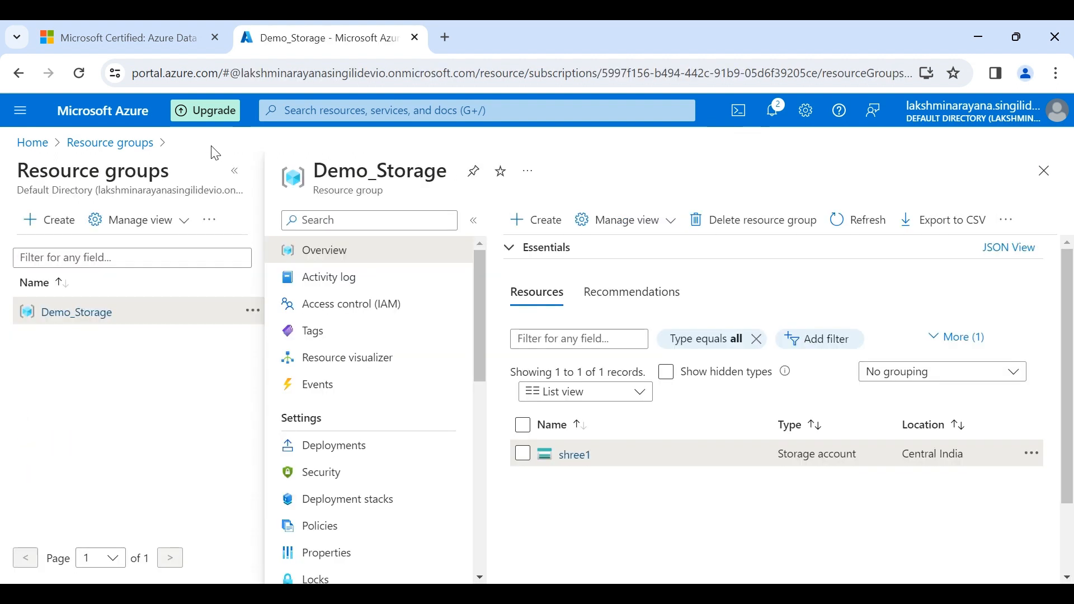
{"action": "left_click", "coordinate": [576, 457]}
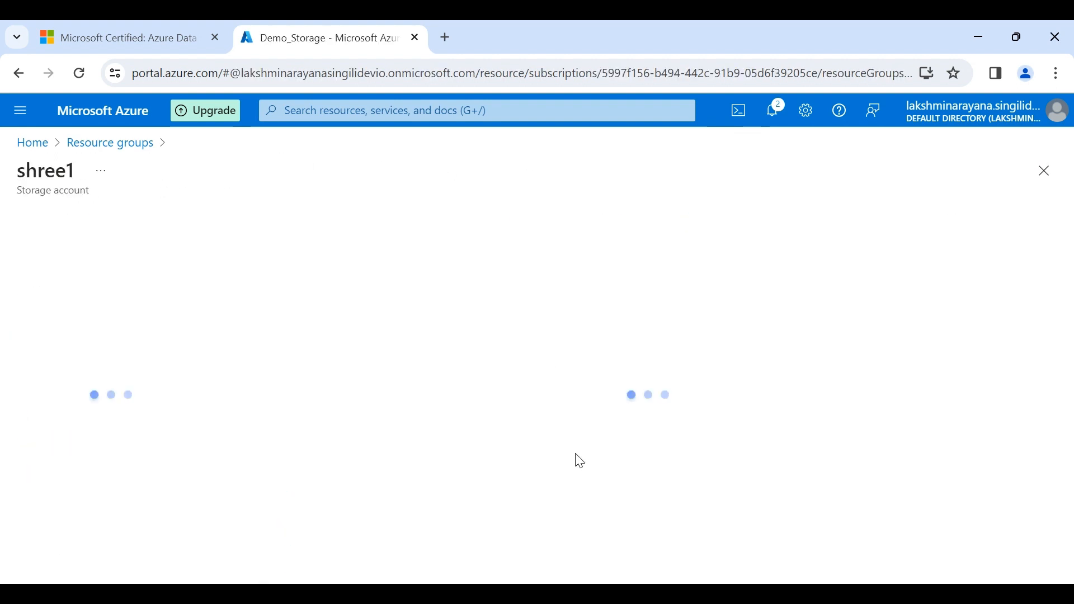
{"action": "left_click", "coordinate": [68, 504]}
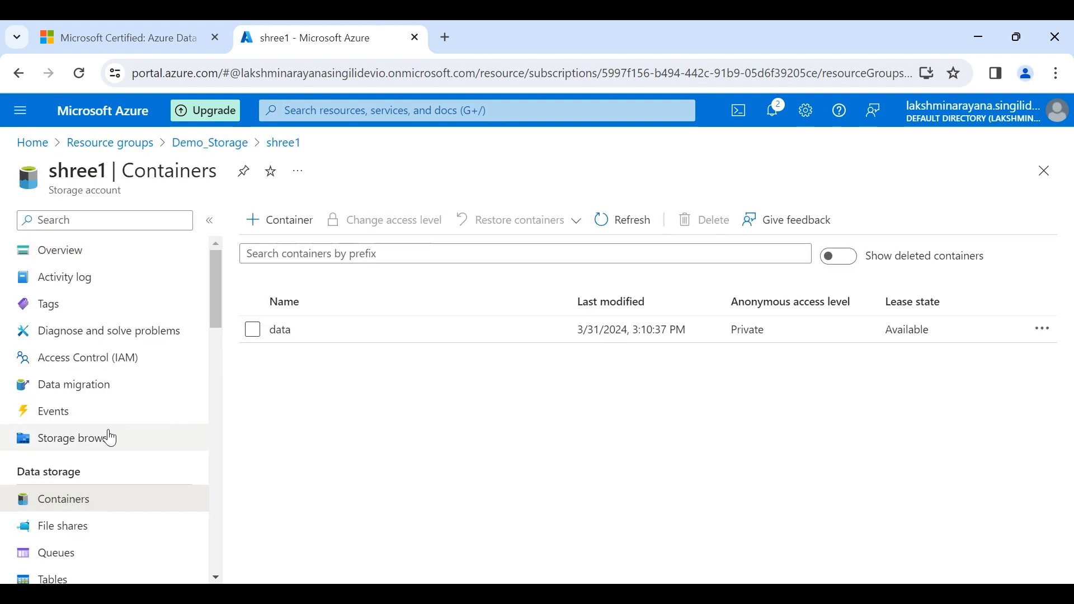
{"action": "left_click", "coordinate": [79, 437]}
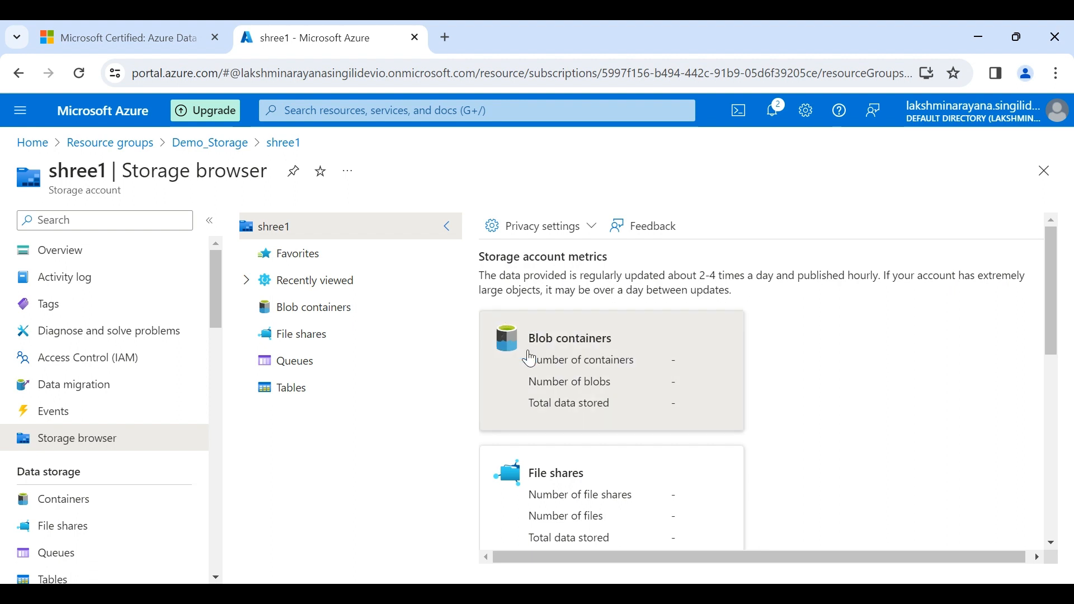
{"action": "left_click", "coordinate": [528, 360]}
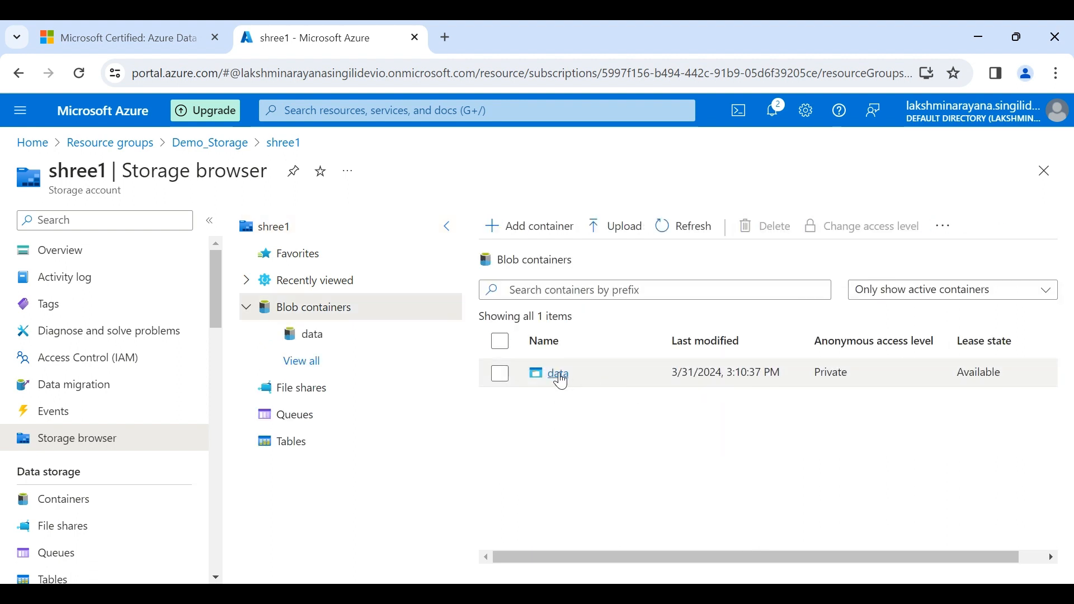
{"action": "left_click", "coordinate": [556, 375]}
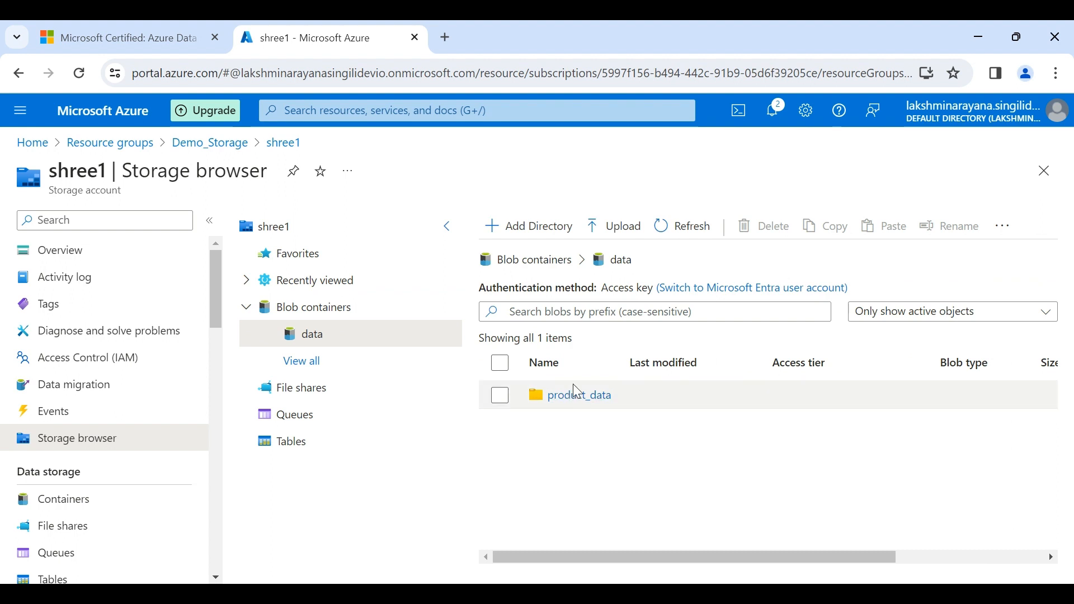
{"action": "left_click", "coordinate": [573, 386]}
{"action": "left_click", "coordinate": [579, 398]}
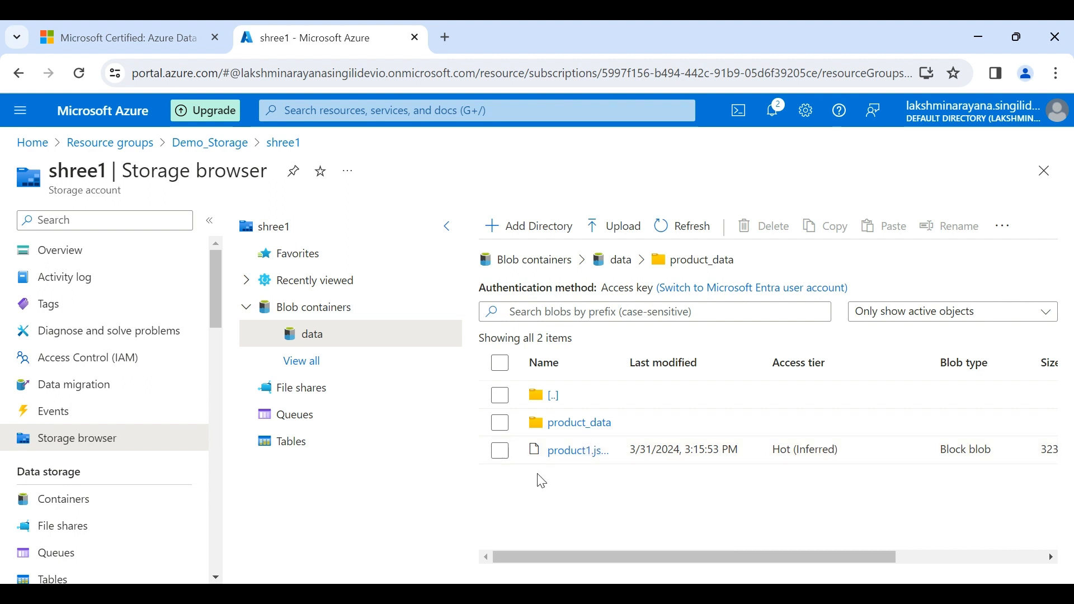
{"action": "left_click", "coordinate": [562, 428]}
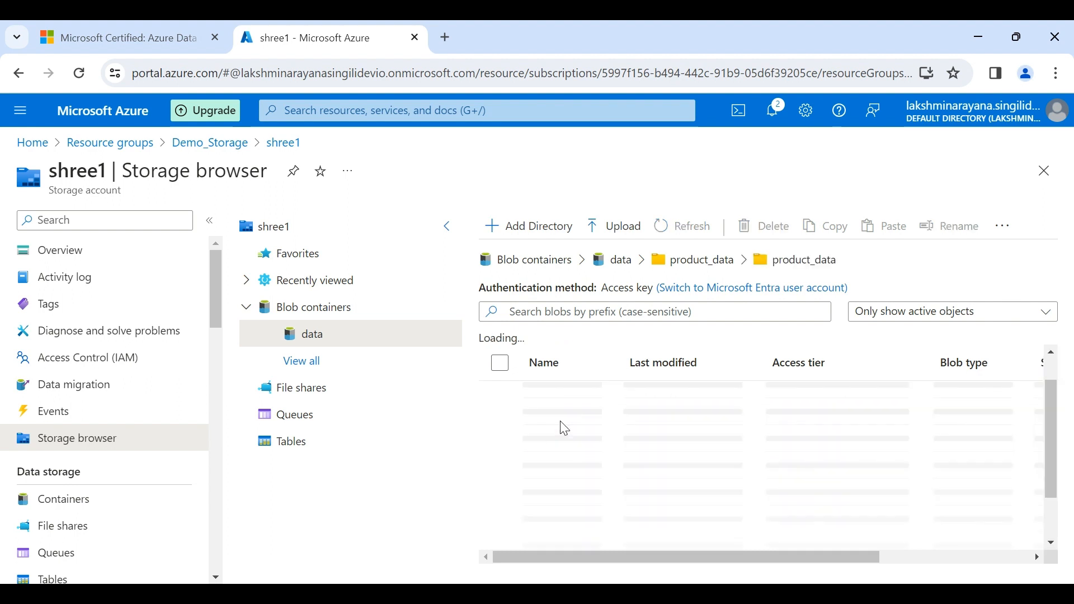
{"action": "left_click", "coordinate": [447, 226]}
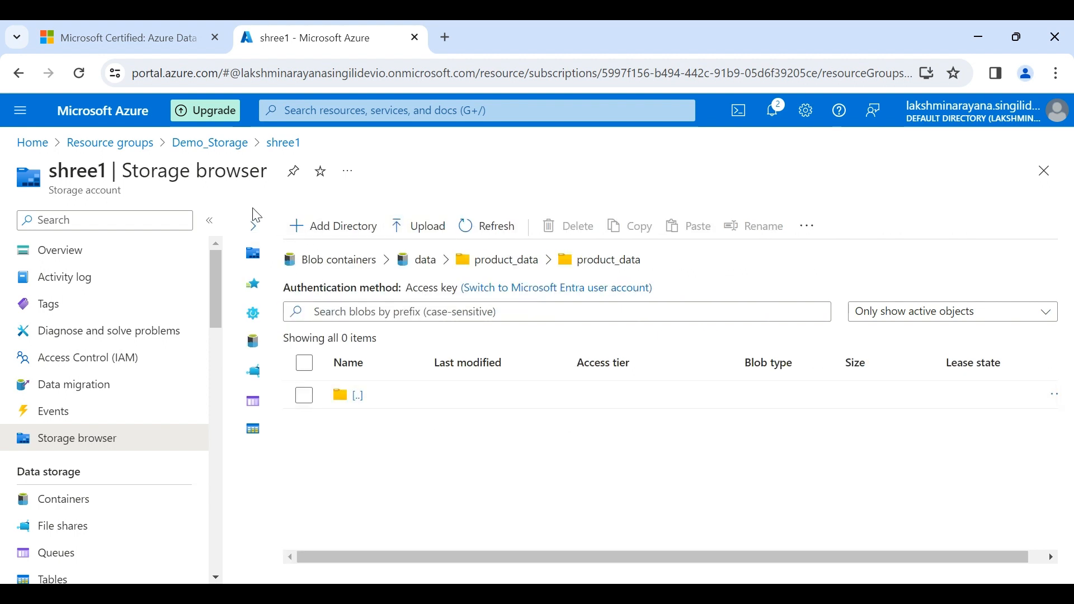
{"action": "left_click", "coordinate": [253, 226]}
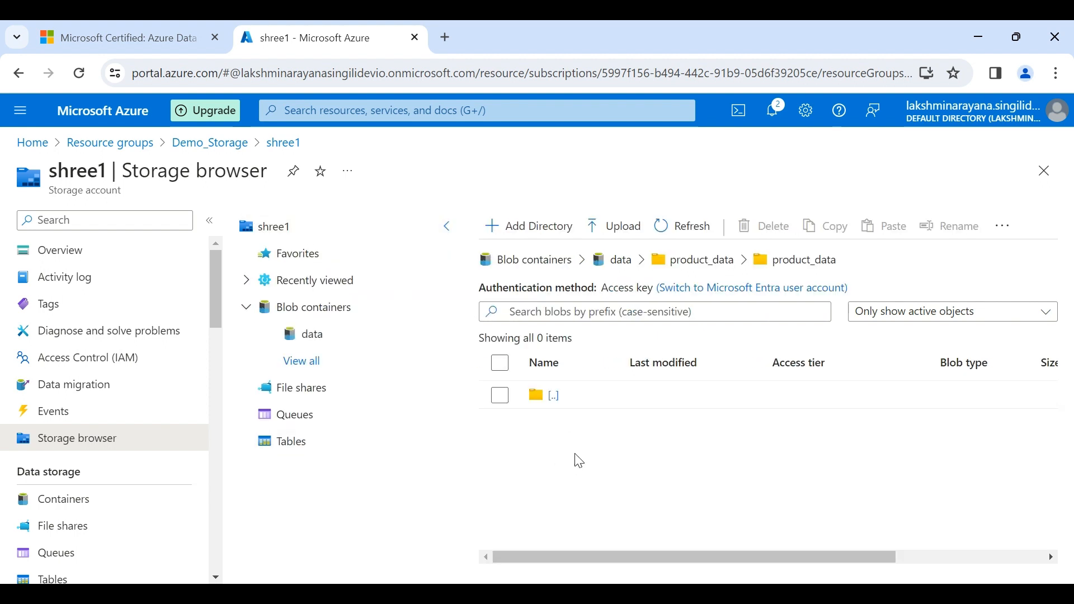
Step: Delete the nested product_data directory from the parent product_data folder of the data container
{"action": "left_click", "coordinate": [691, 261]}
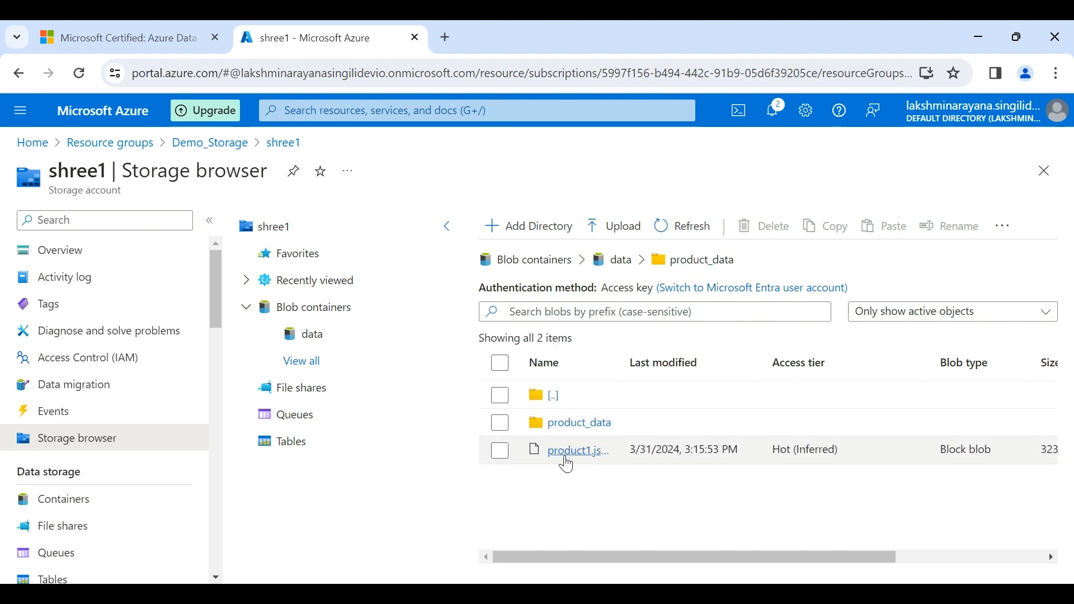
{"action": "left_click", "coordinate": [620, 262]}
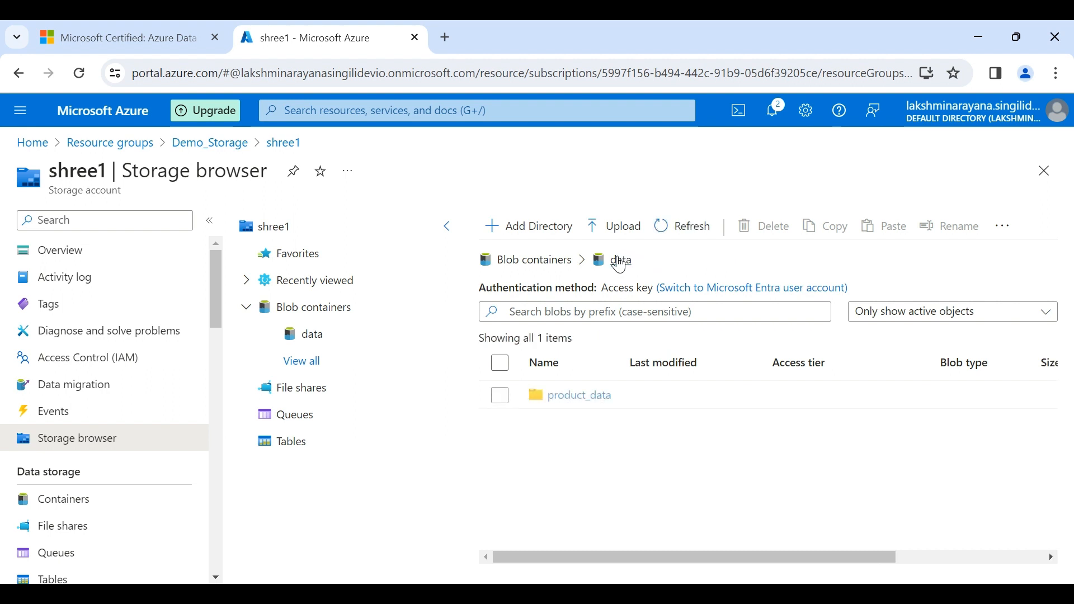
{"action": "left_click", "coordinate": [571, 397]}
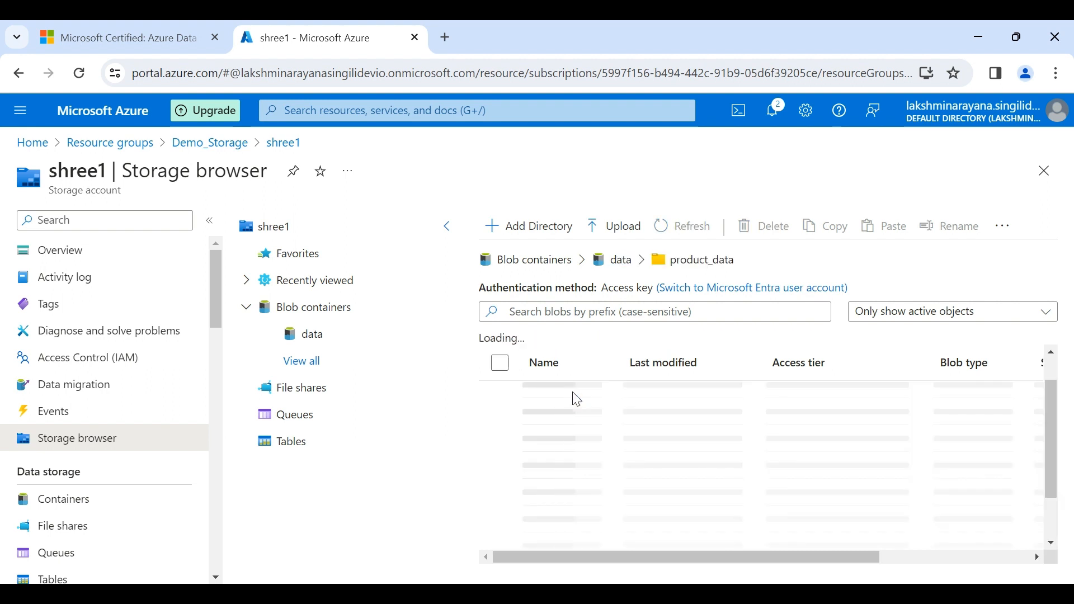
{"action": "left_click", "coordinate": [500, 424]}
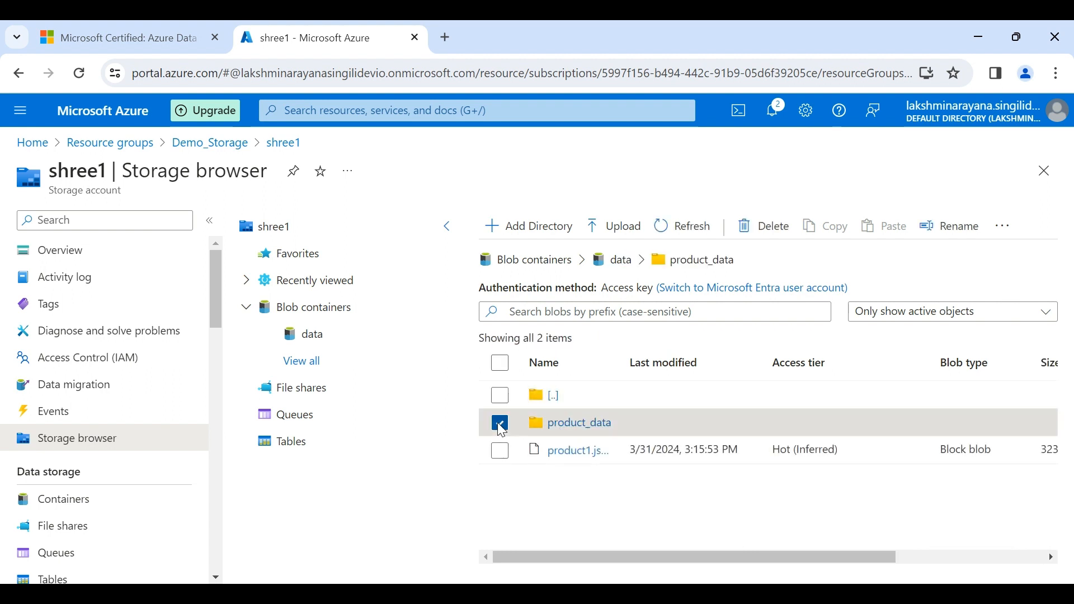
{"action": "left_click", "coordinate": [758, 229]}
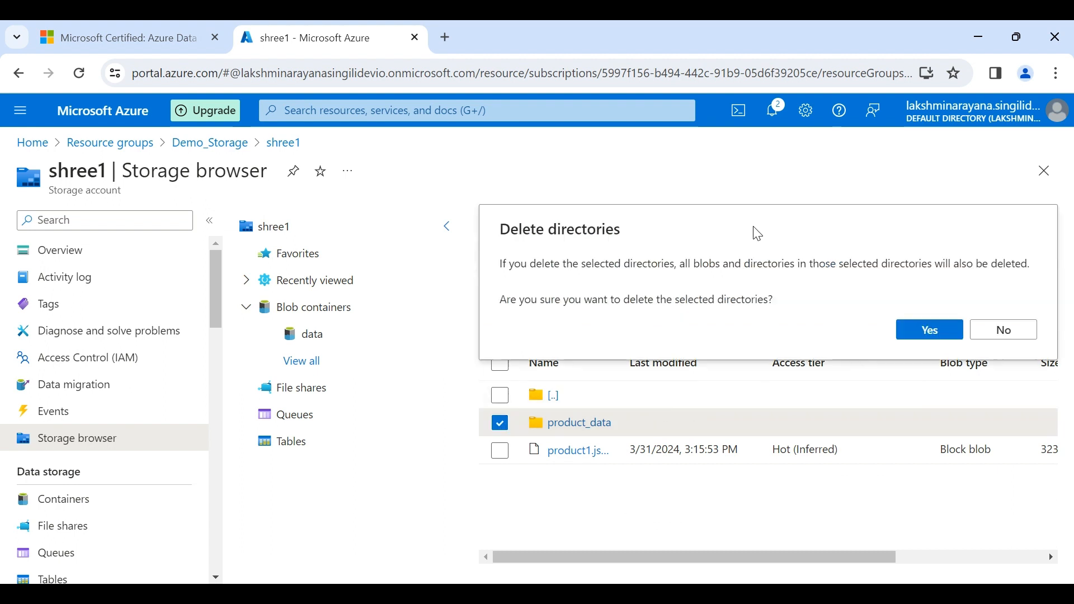
{"action": "left_click", "coordinate": [920, 330]}
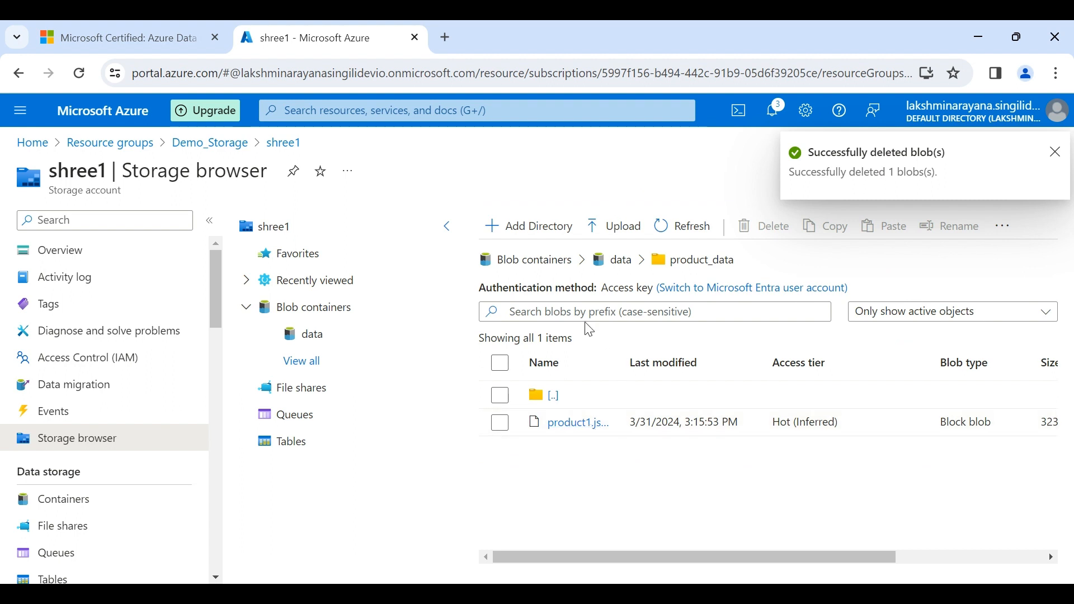
Step: Go back to the data container's root and reopen the product_data folder to check what remains
{"action": "left_click", "coordinate": [623, 260]}
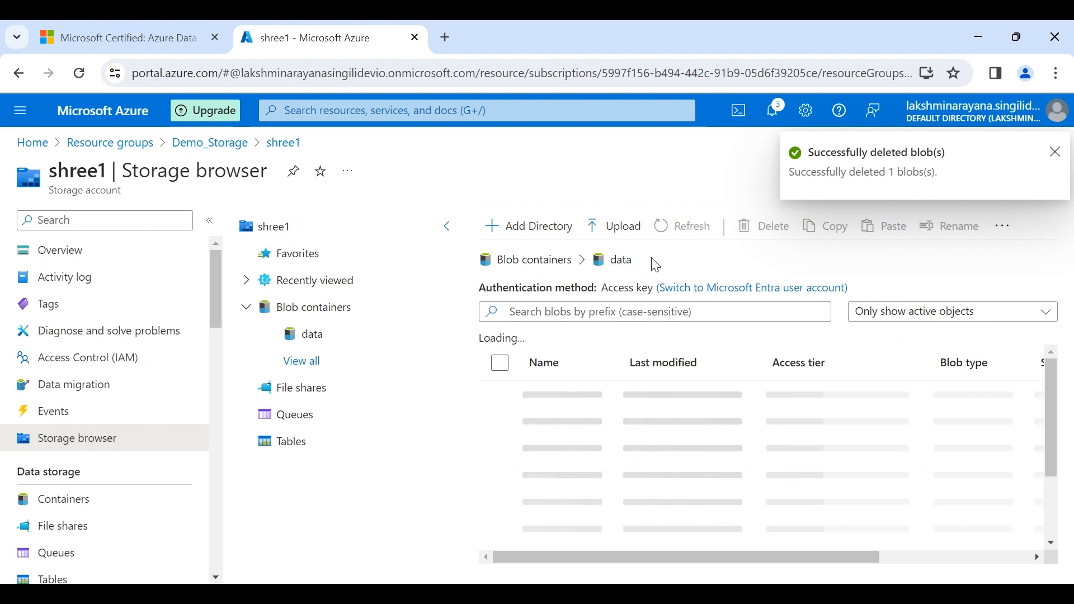
{"action": "left_click", "coordinate": [563, 402]}
{"action": "left_click", "coordinate": [564, 402]}
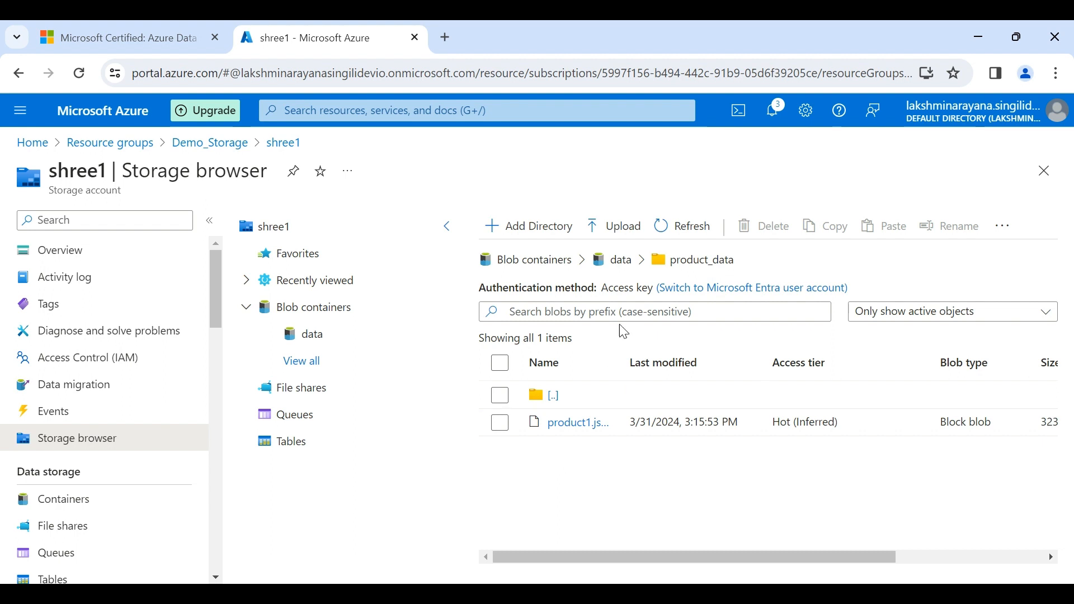
Step: Upload product2.json again from within the product_data folder, setting product_data as the folder to upload to
{"action": "left_click", "coordinate": [606, 239]}
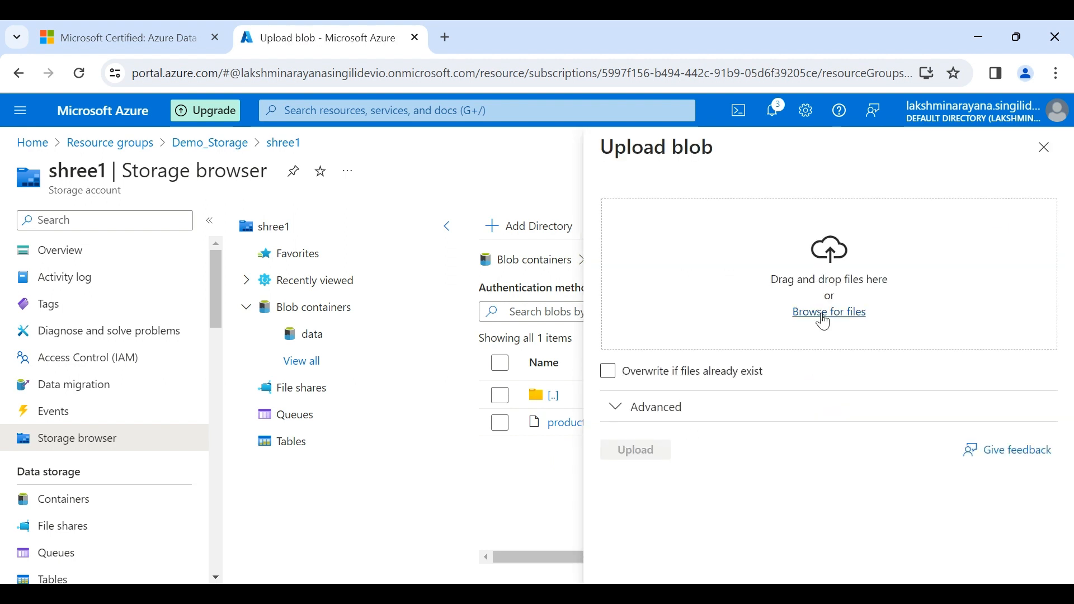
{"action": "left_click", "coordinate": [826, 317]}
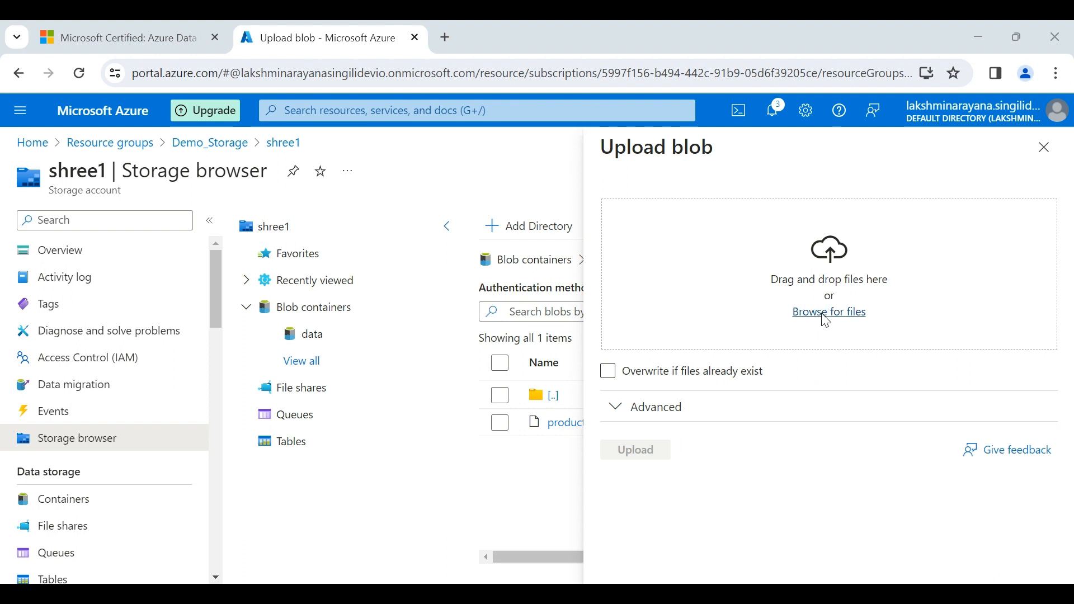
{"action": "left_click", "coordinate": [382, 395]}
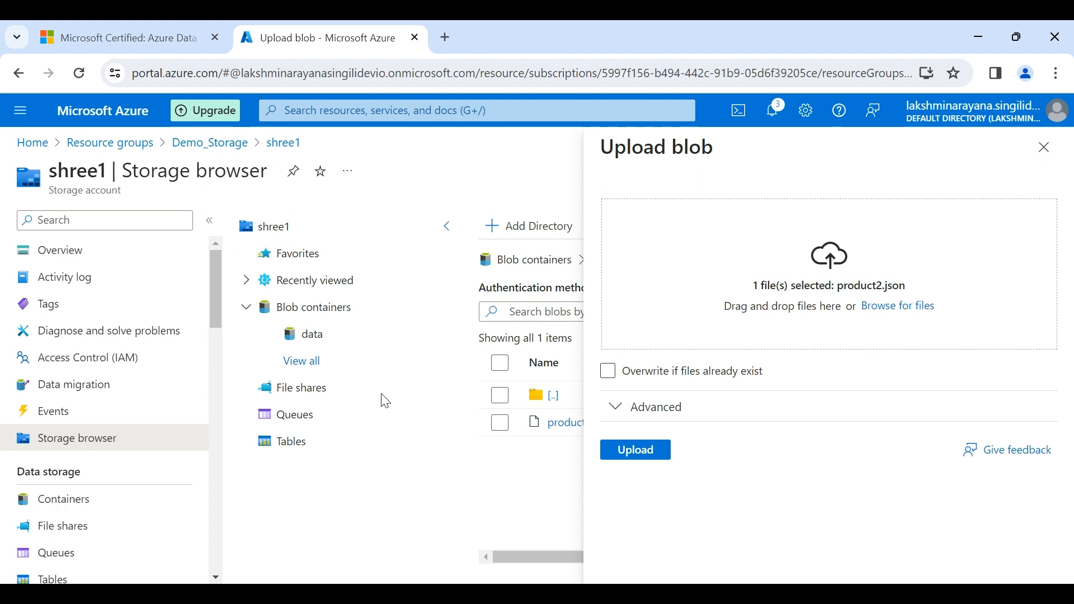
{"action": "left_click", "coordinate": [635, 423]}
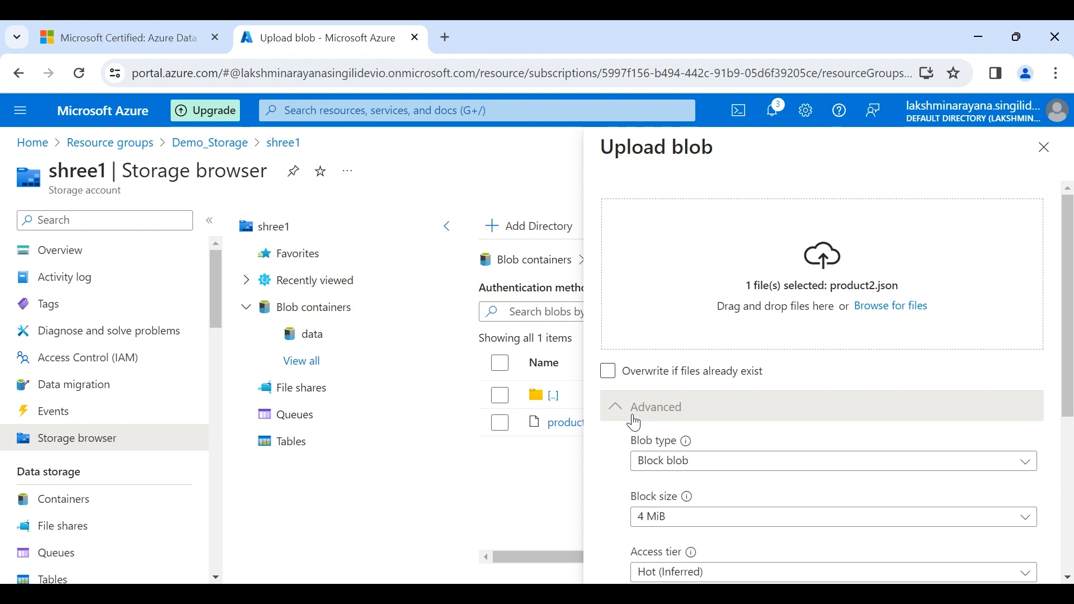
{"action": "scroll", "coordinate": [739, 434], "scroll_direction": "down", "scroll_amount": 3}
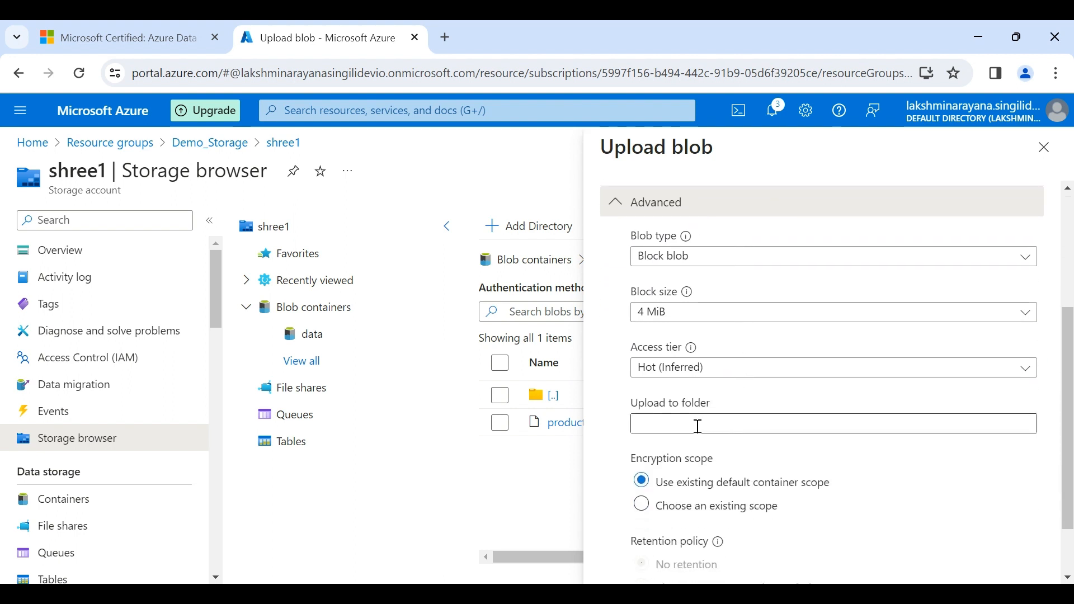
{"action": "left_click", "coordinate": [698, 426]}
{"action": "left_click", "coordinate": [746, 463]}
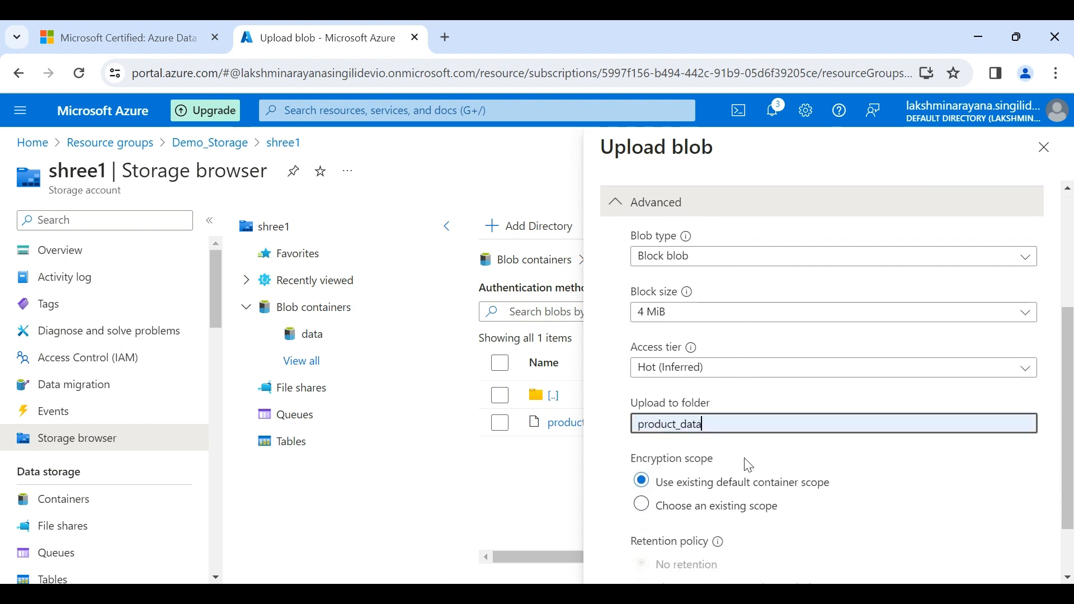
{"action": "scroll", "coordinate": [749, 465], "scroll_direction": "down", "scroll_amount": 1}
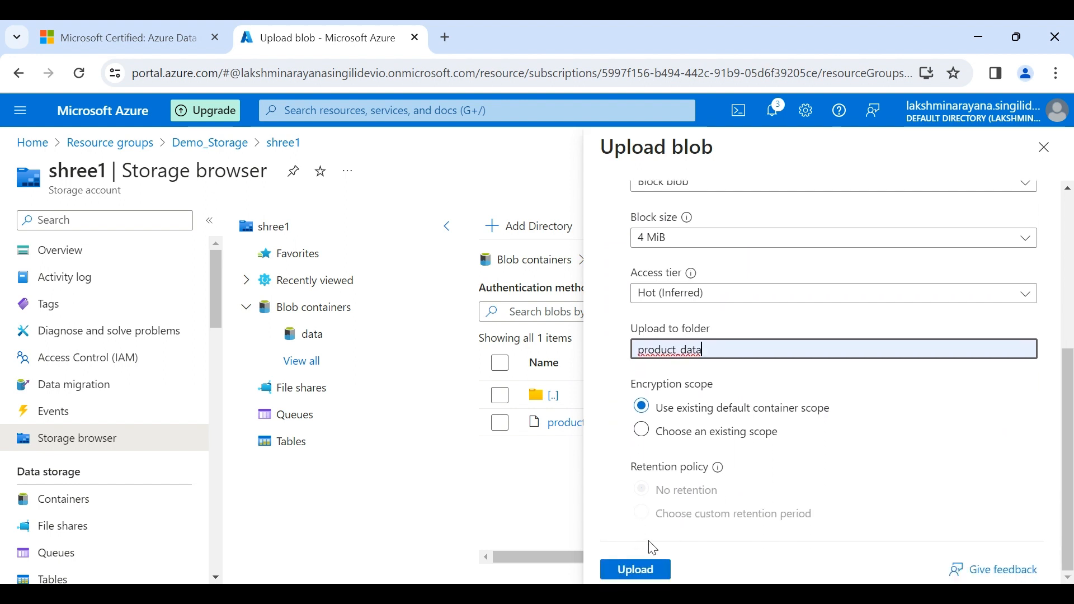
{"action": "left_click", "coordinate": [633, 571]}
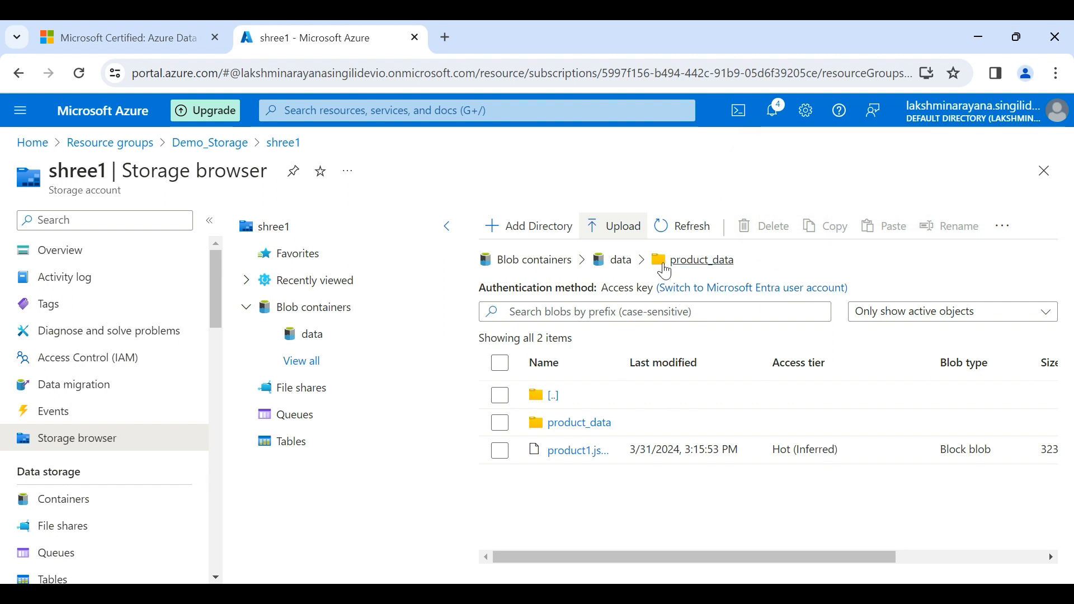
Step: Reopen the product_data folder from the data container's root and delete the product_data directory nested inside it
{"action": "left_click", "coordinate": [623, 262]}
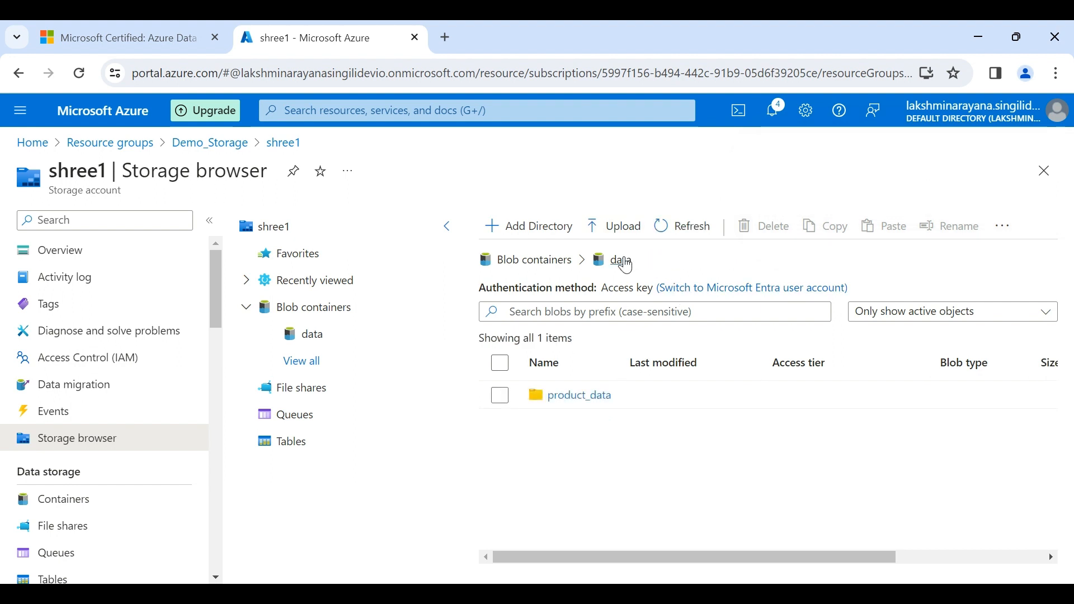
{"action": "left_click", "coordinate": [557, 401]}
{"action": "left_click", "coordinate": [557, 398]}
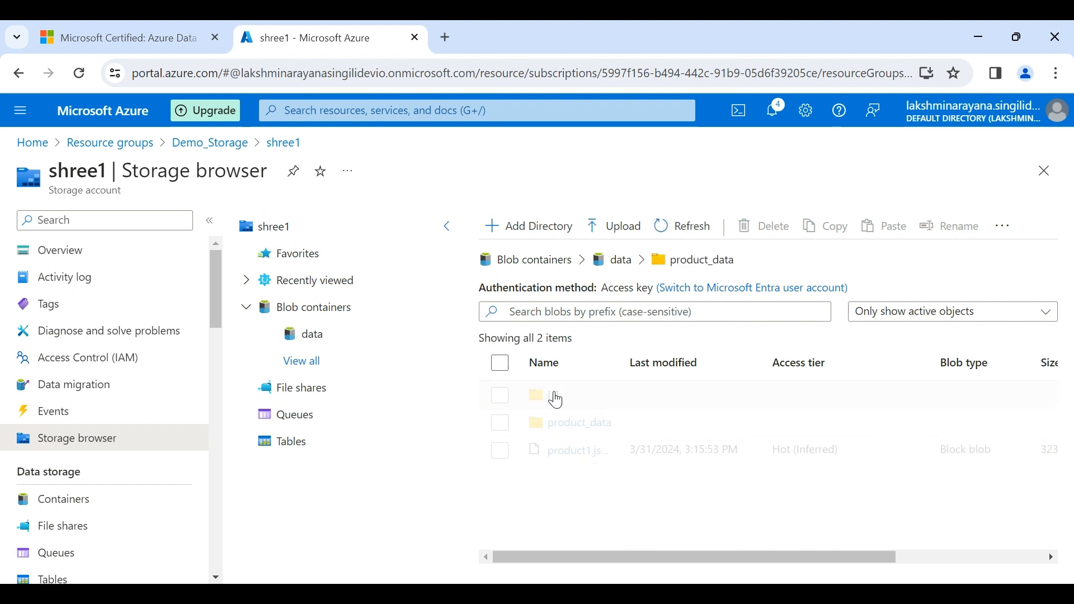
{"action": "left_click", "coordinate": [500, 423]}
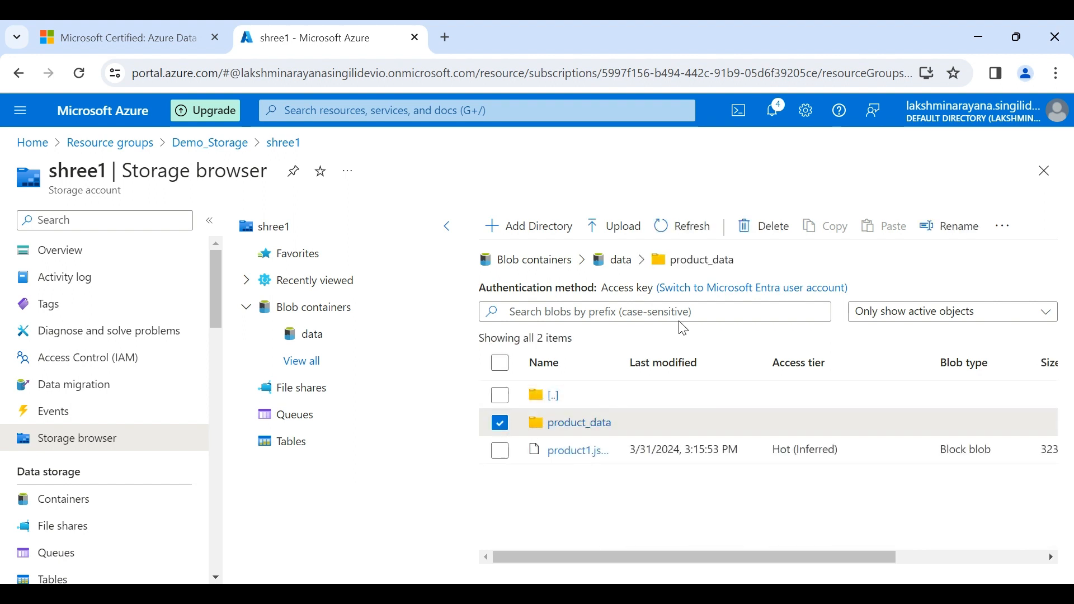
{"action": "left_click", "coordinate": [741, 227]}
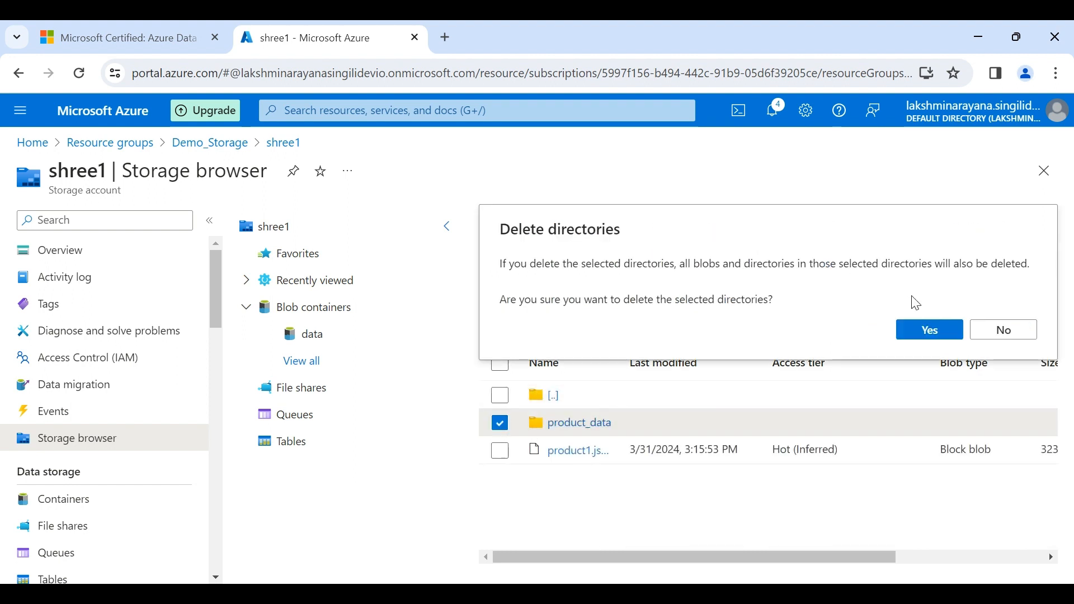
{"action": "left_click", "coordinate": [924, 331]}
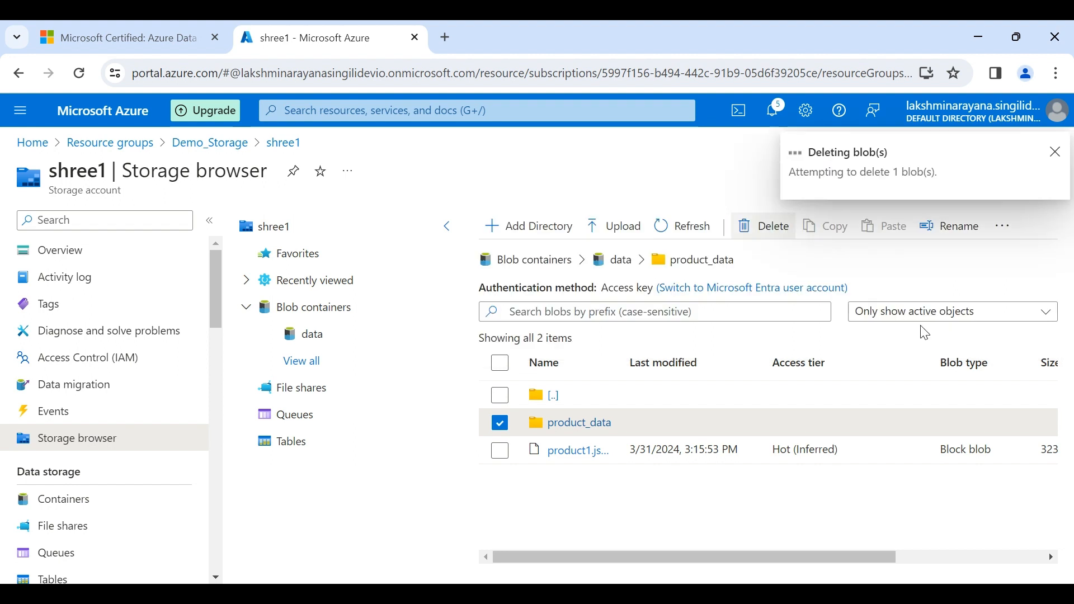
Step: Upload product2.json from the root of the data container, setting product_data as the folder to upload to
{"action": "left_click", "coordinate": [618, 261]}
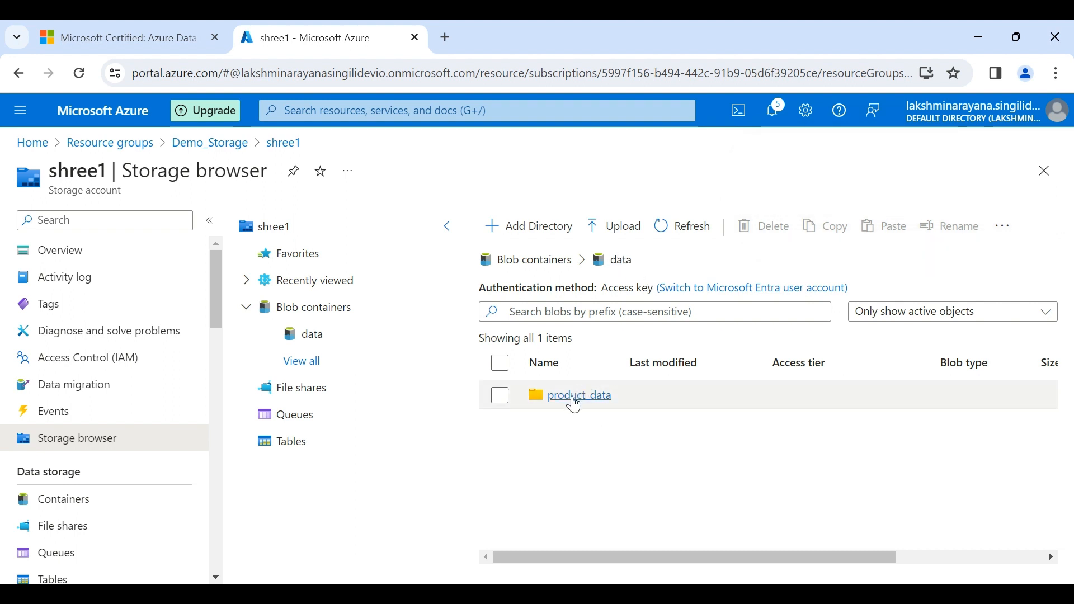
{"action": "left_click", "coordinate": [613, 226]}
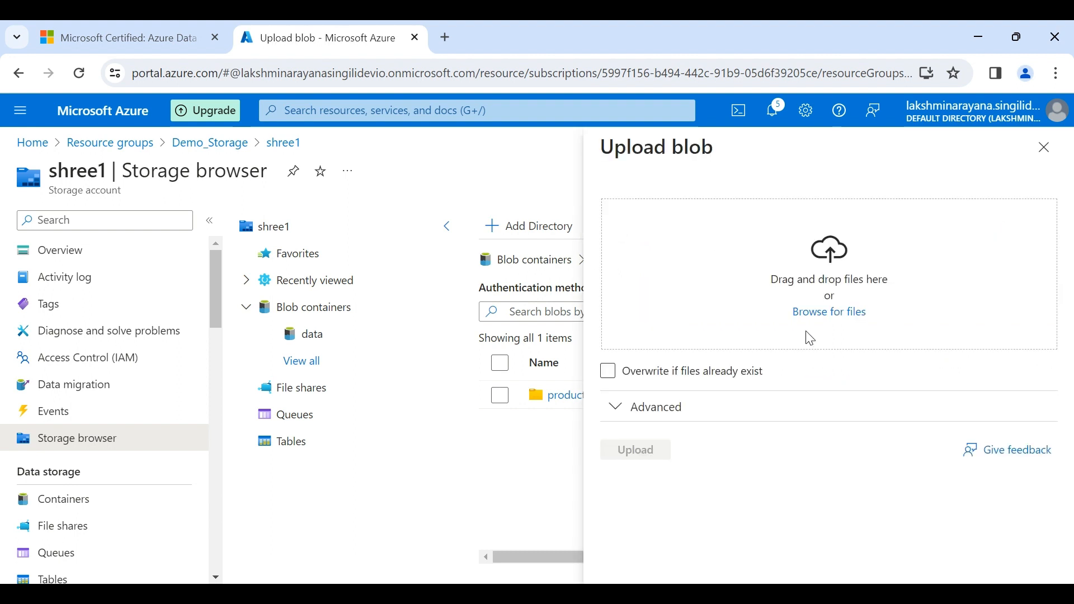
{"action": "left_click", "coordinate": [817, 314]}
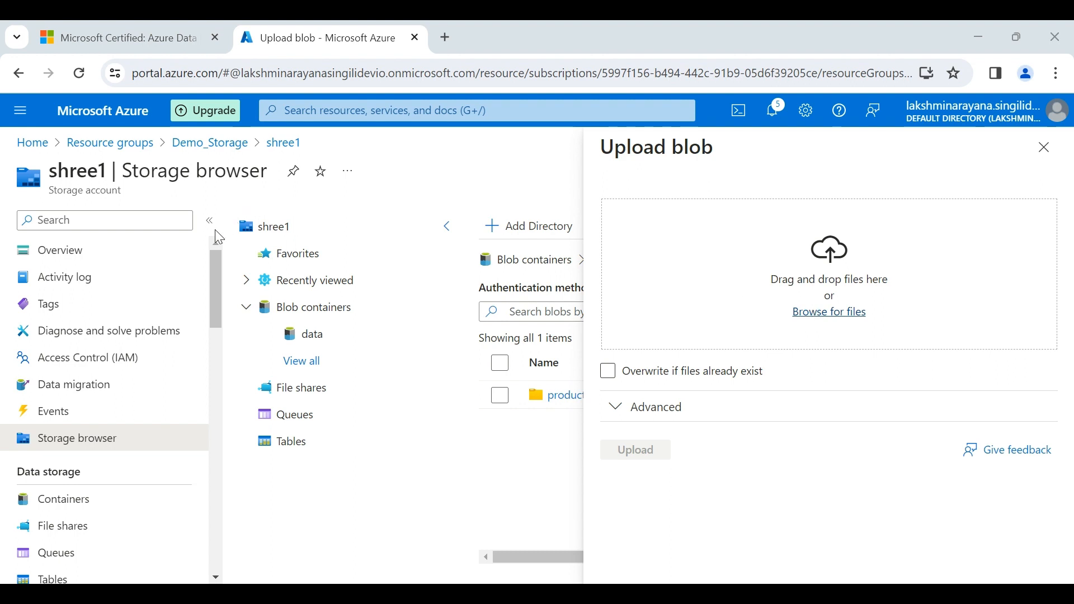
{"action": "left_click", "coordinate": [398, 397]}
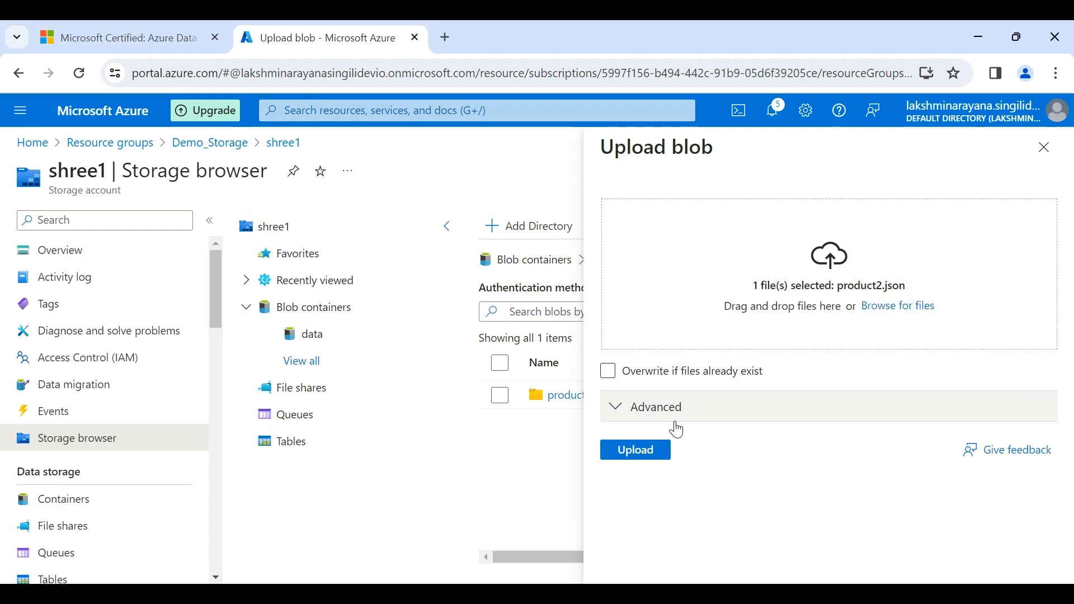
{"action": "left_click", "coordinate": [618, 416]}
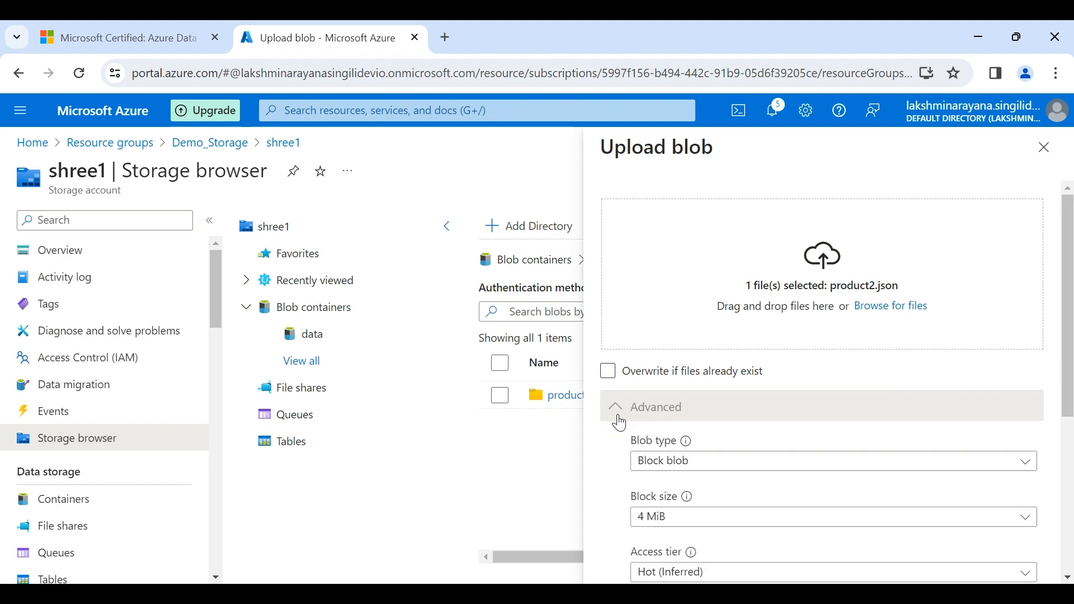
{"action": "scroll", "coordinate": [692, 445], "scroll_direction": "down", "scroll_amount": 2}
{"action": "scroll", "coordinate": [692, 445], "scroll_direction": "down", "scroll_amount": 1}
{"action": "left_click", "coordinate": [655, 453]}
{"action": "type", "text": "product_data"}
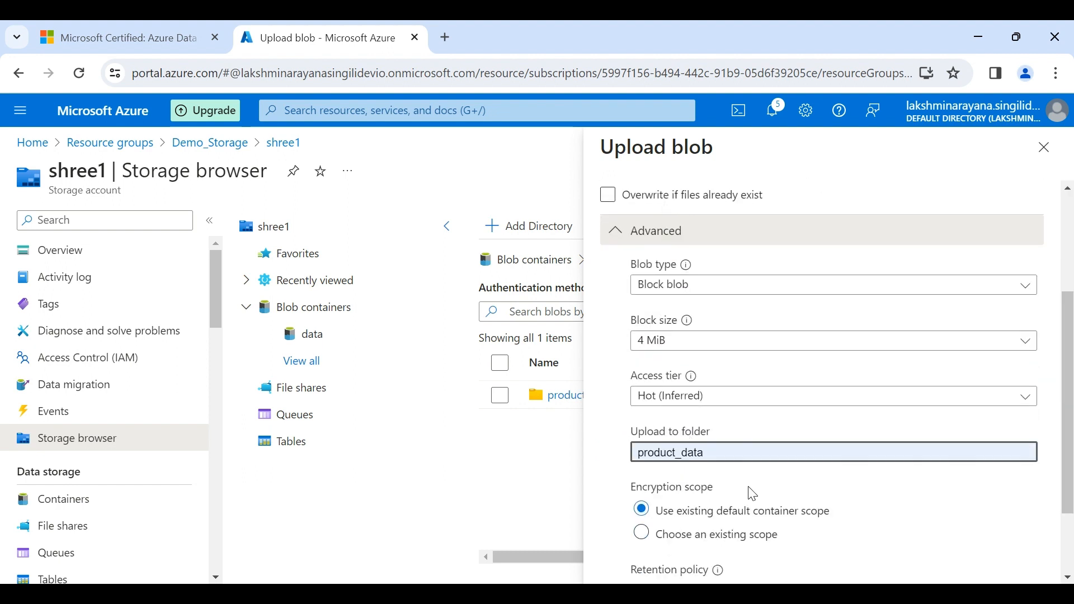
{"action": "scroll", "coordinate": [678, 549], "scroll_direction": "down", "scroll_amount": 2}
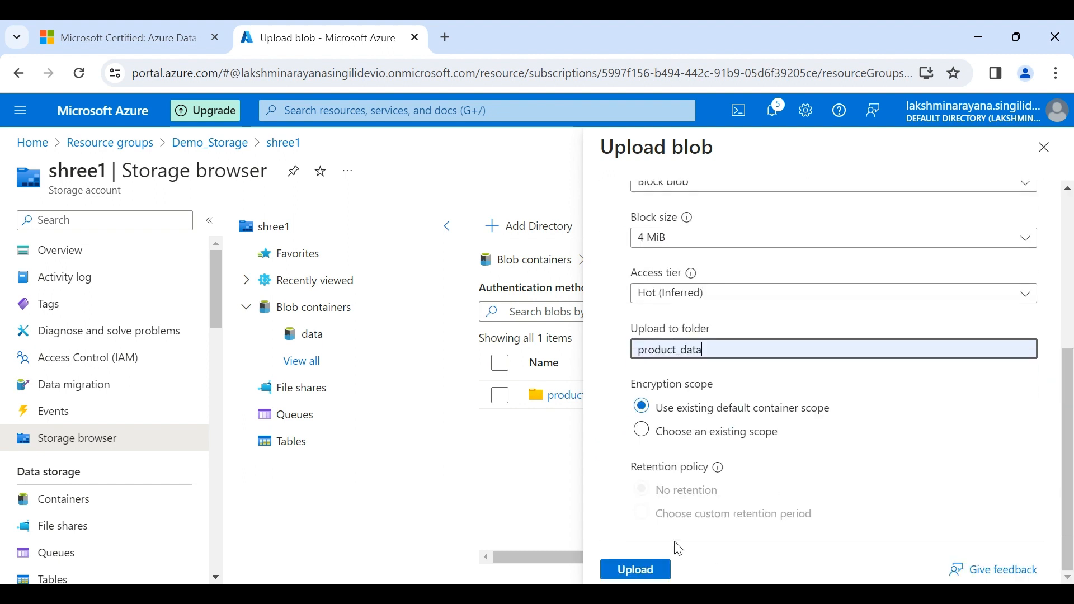
{"action": "left_click", "coordinate": [639, 572]}
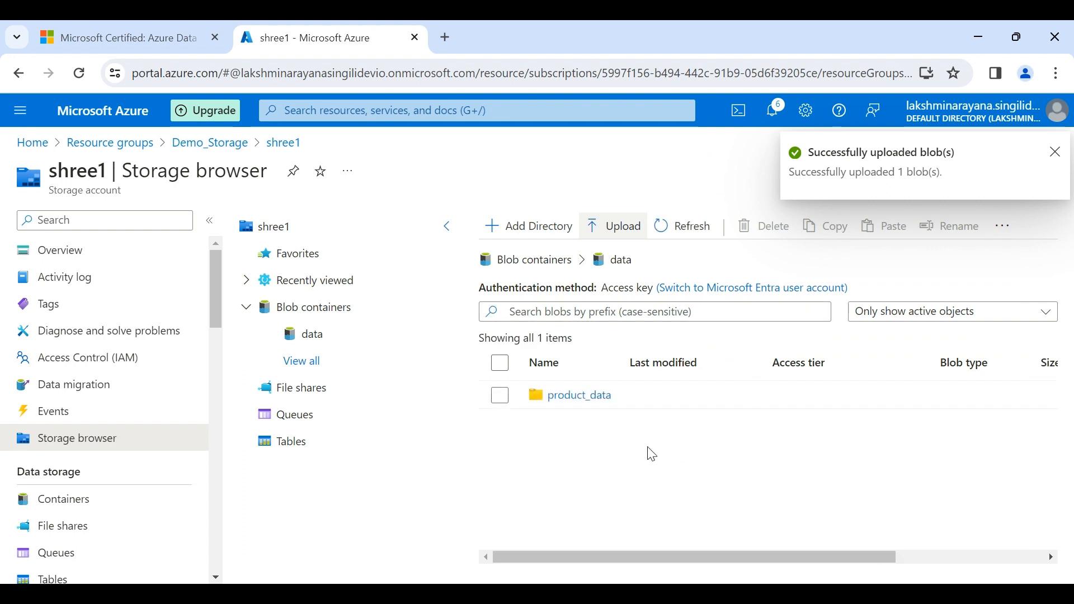
Step: Check the contents of the product_data folder against the data container's root in Storage browser
{"action": "left_click", "coordinate": [567, 401]}
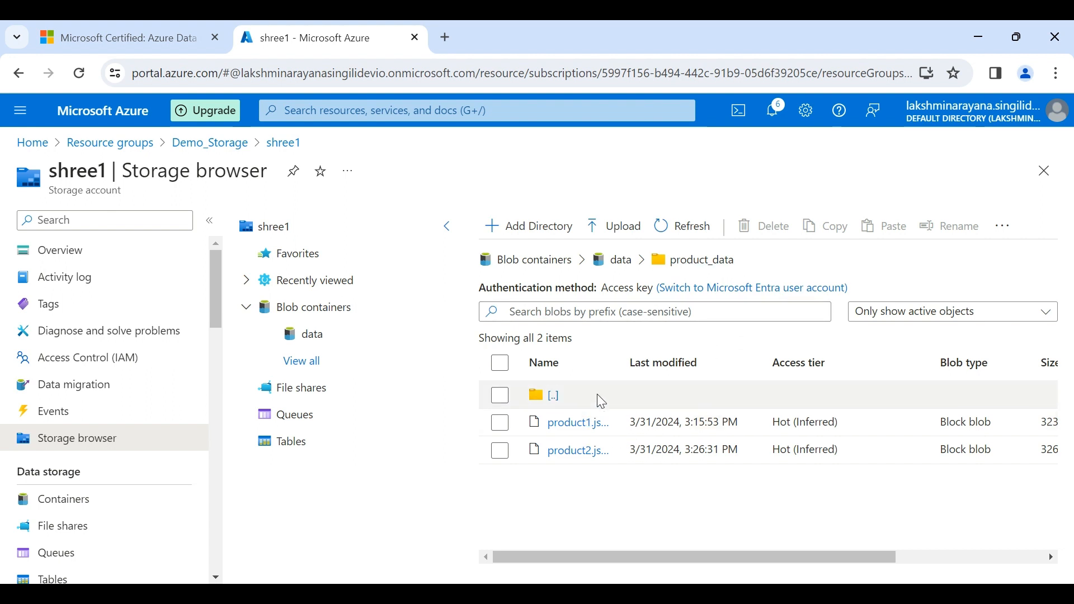
{"action": "left_click", "coordinate": [616, 265]}
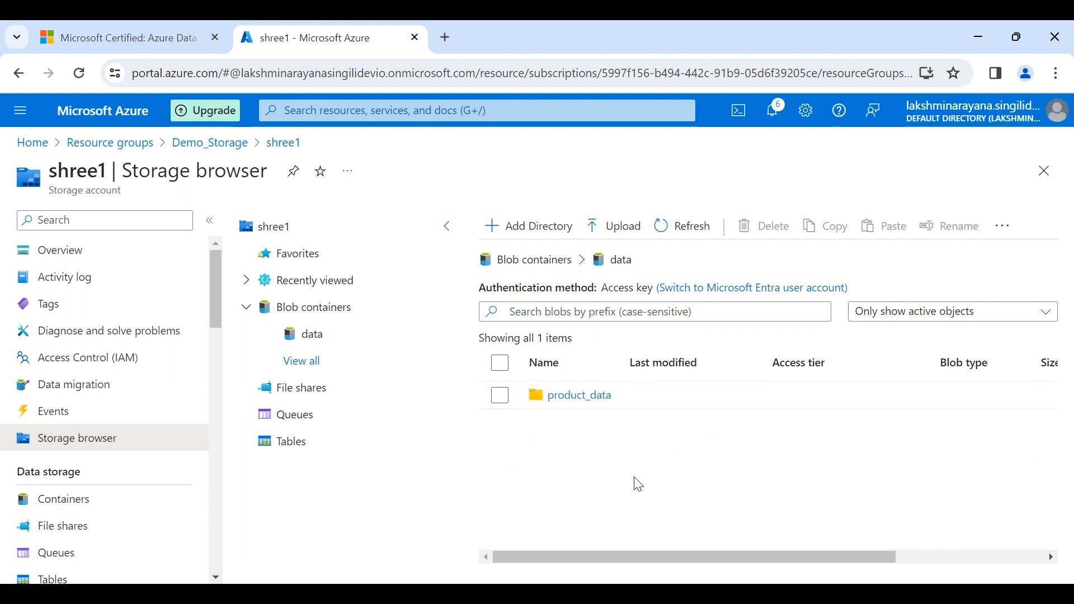
{"action": "left_click", "coordinate": [567, 397]}
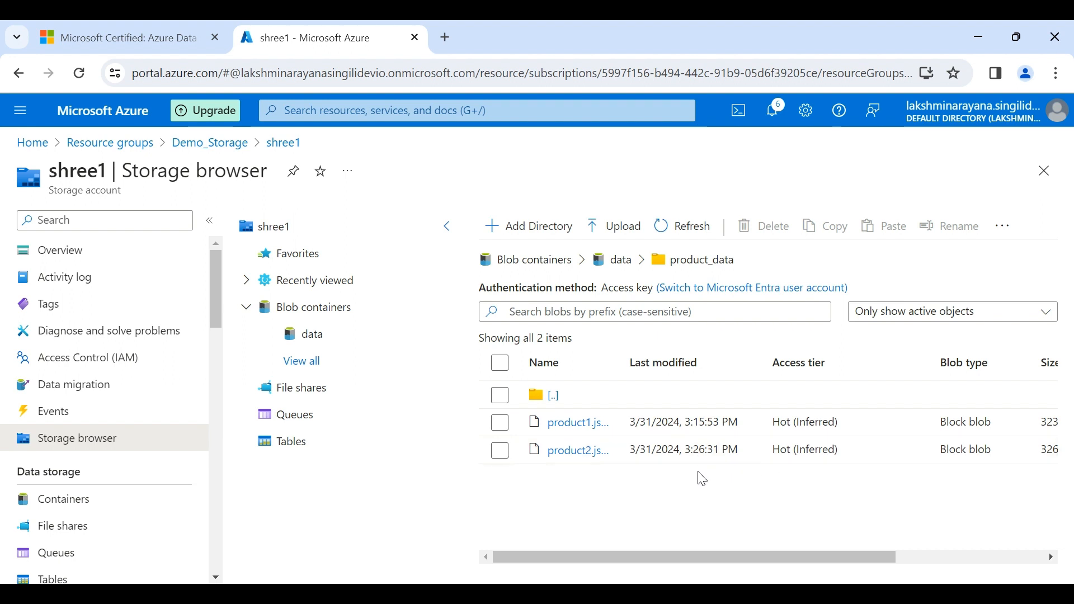
{"action": "left_click", "coordinate": [1008, 234]}
{"action": "left_click", "coordinate": [877, 269]}
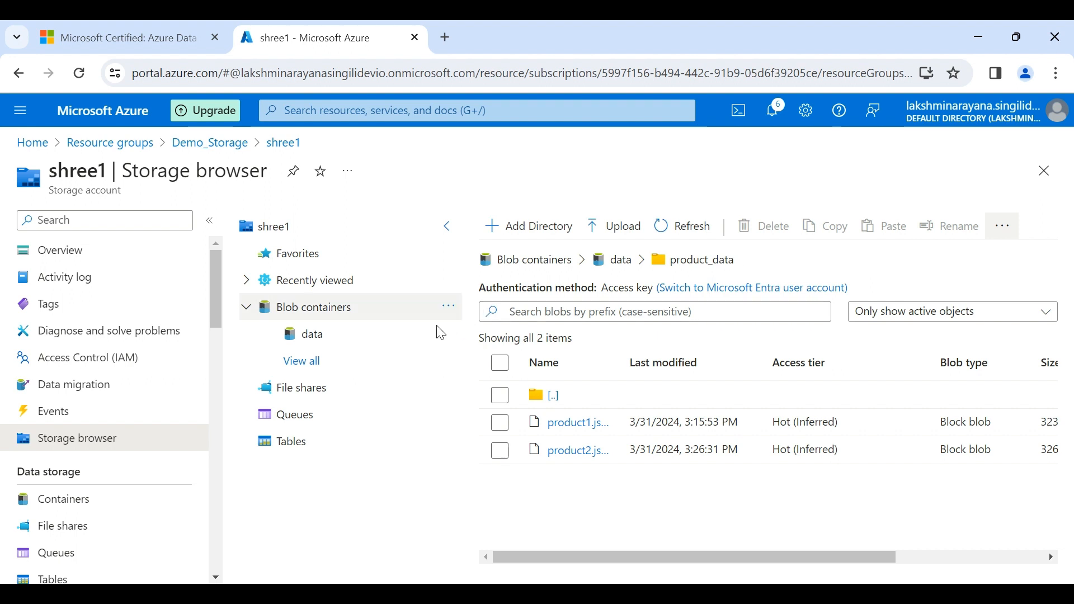
{"action": "left_click", "coordinate": [313, 331]}
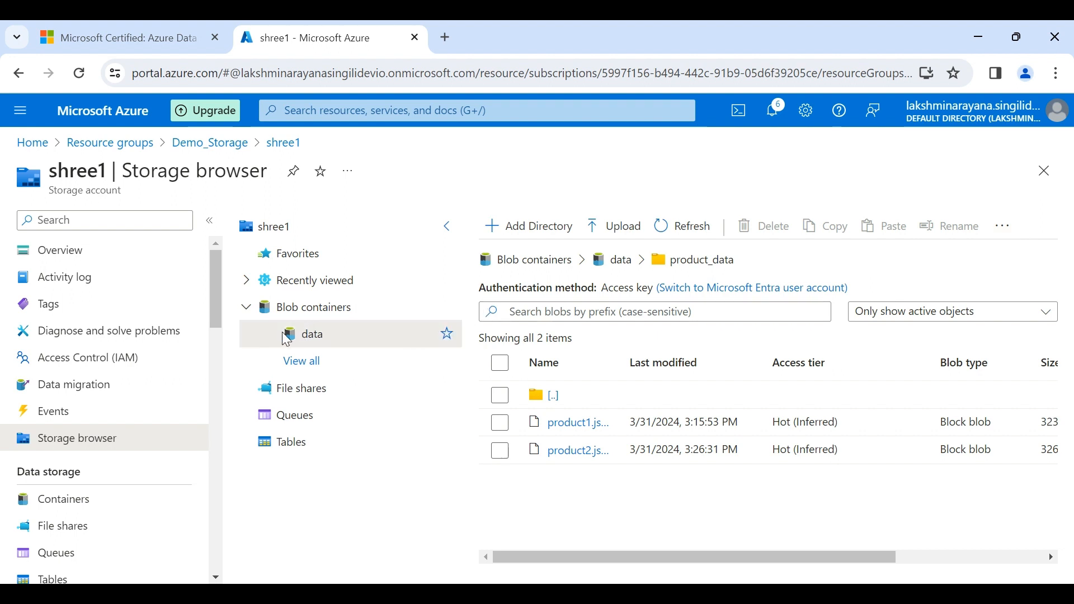
Step: Open the data container from the shree1 account's container list and view its product_data folder
{"action": "left_click", "coordinate": [79, 501]}
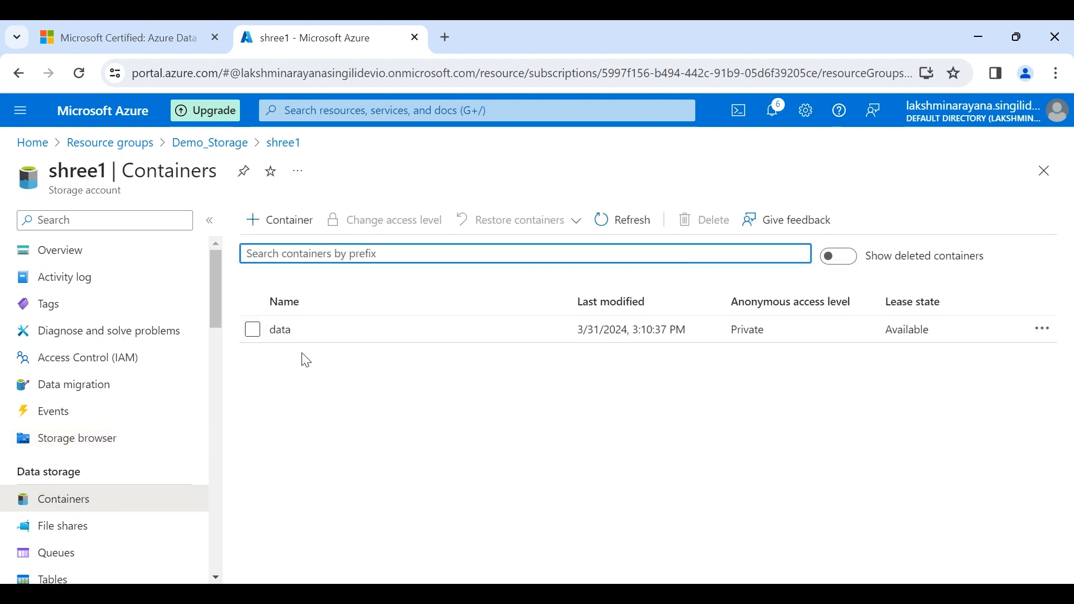
{"action": "left_click", "coordinate": [281, 331]}
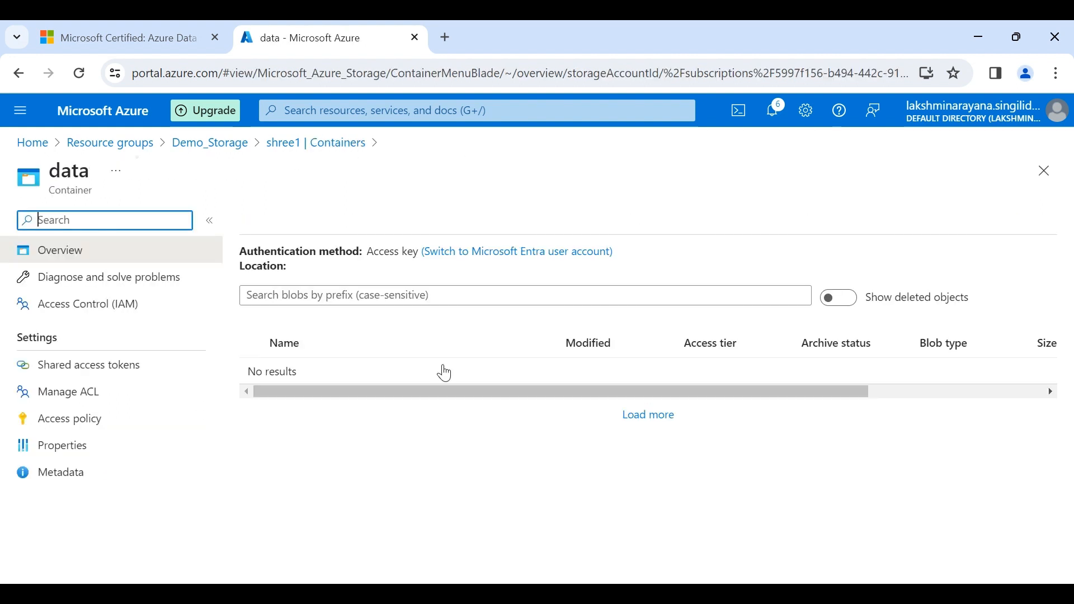
{"action": "left_click", "coordinate": [335, 378]}
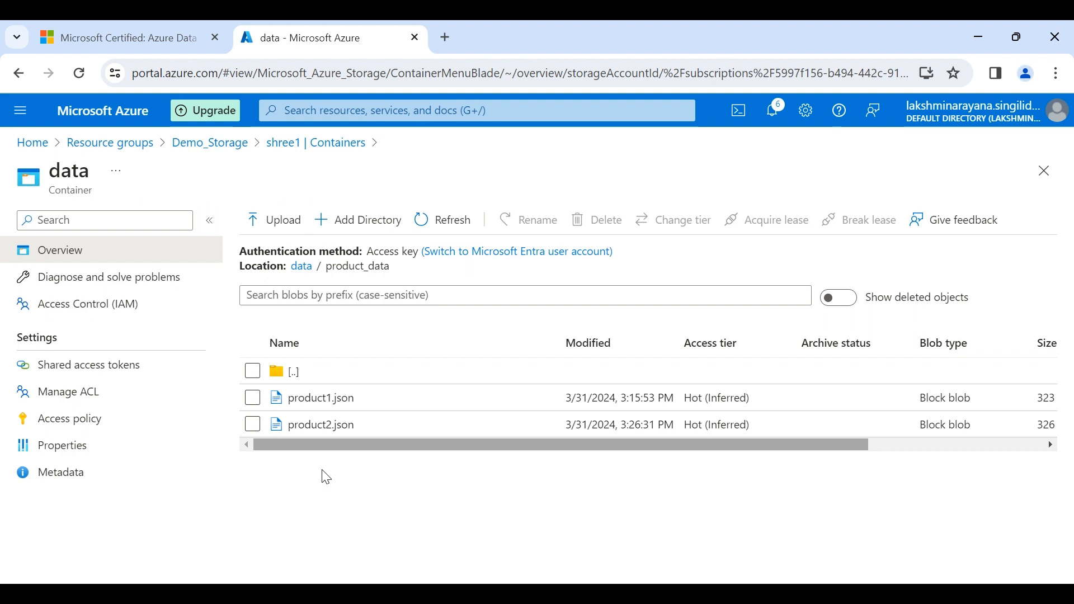
Step: Examine the blob properties of product1.json and product2.json in the product_data folder, closing the details when done
{"action": "left_click", "coordinate": [381, 398]}
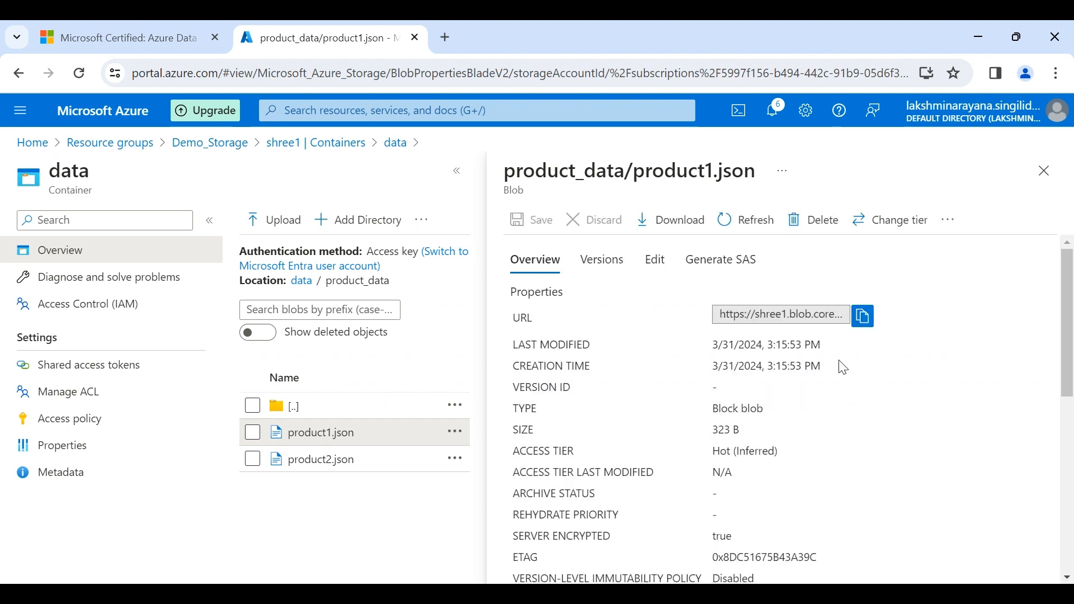
{"action": "left_click", "coordinate": [361, 467]}
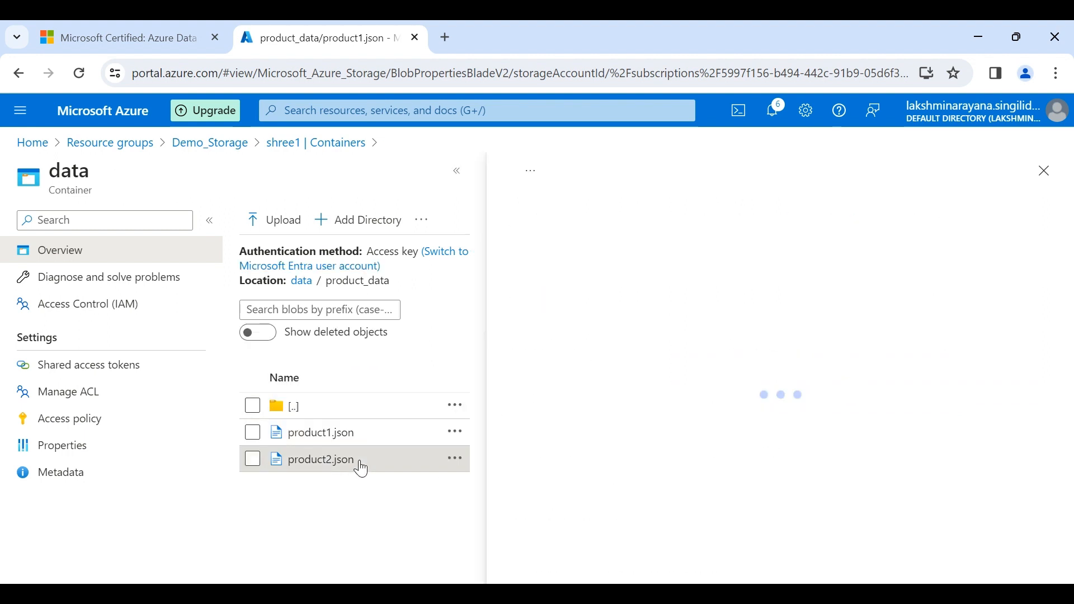
{"action": "scroll", "coordinate": [784, 366], "scroll_direction": "down", "scroll_amount": 1}
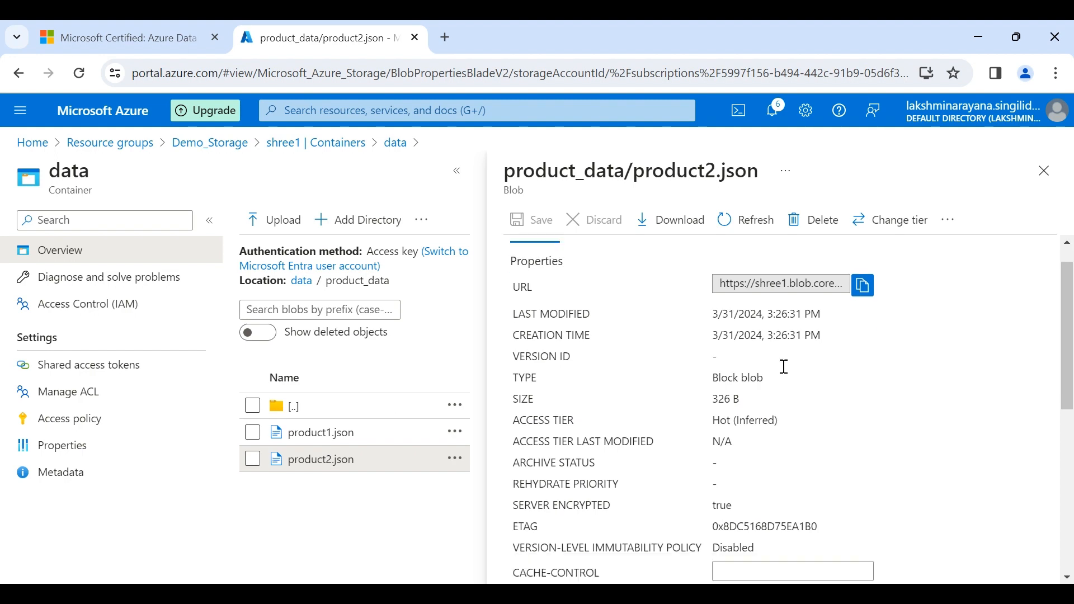
{"action": "scroll", "coordinate": [785, 366], "scroll_direction": "down", "scroll_amount": 3}
{"action": "scroll", "coordinate": [786, 374], "scroll_direction": "up", "scroll_amount": 3}
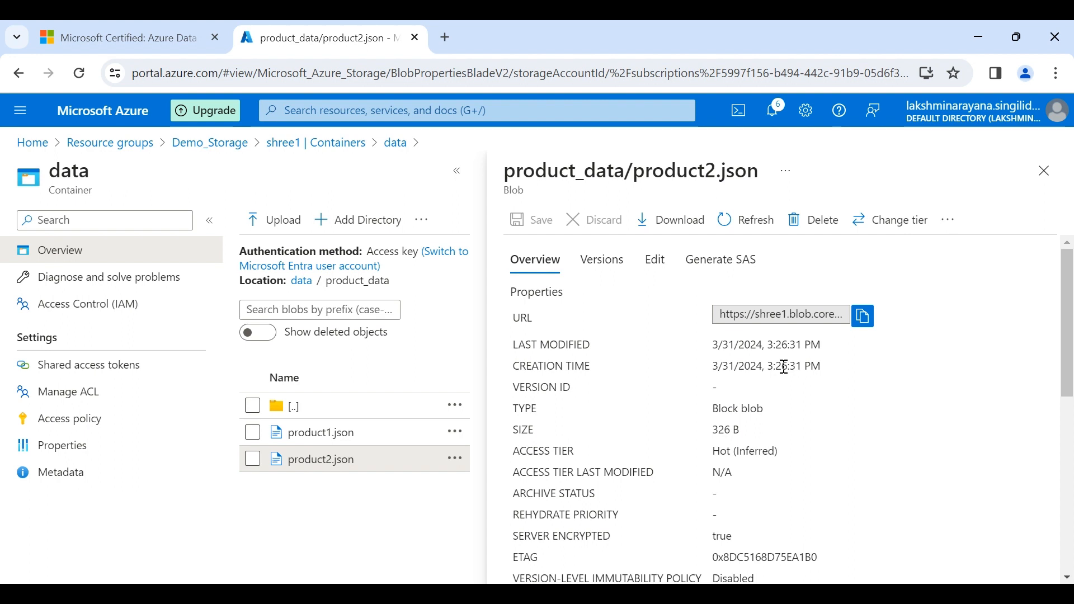
{"action": "left_click", "coordinate": [1044, 171]}
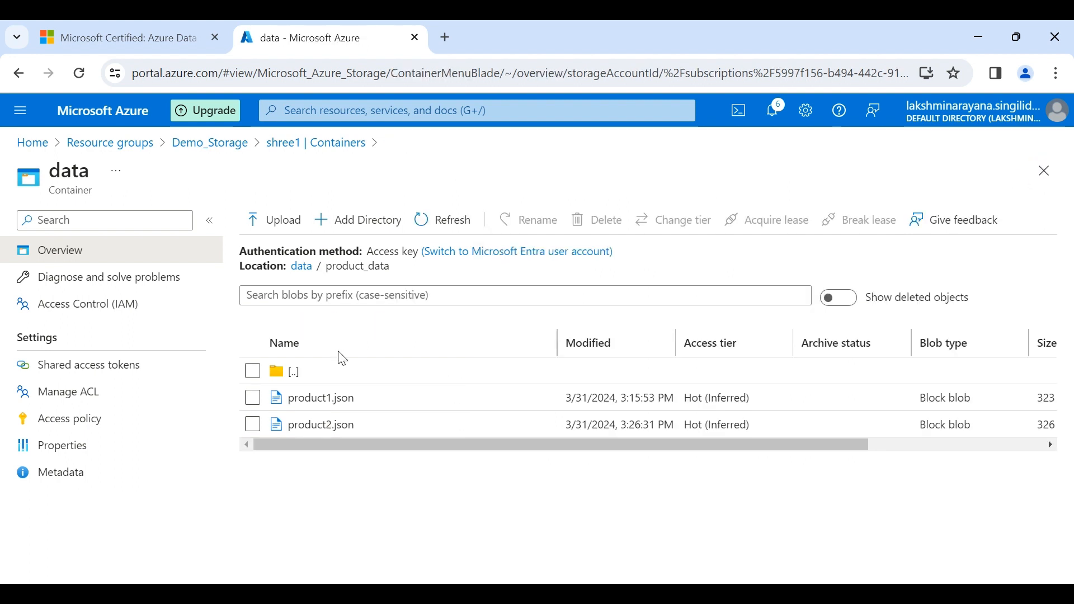
Step: Return to the portal home and reopen the shree1 storage account through the Demo_Storage resource group
{"action": "left_click", "coordinate": [31, 143]}
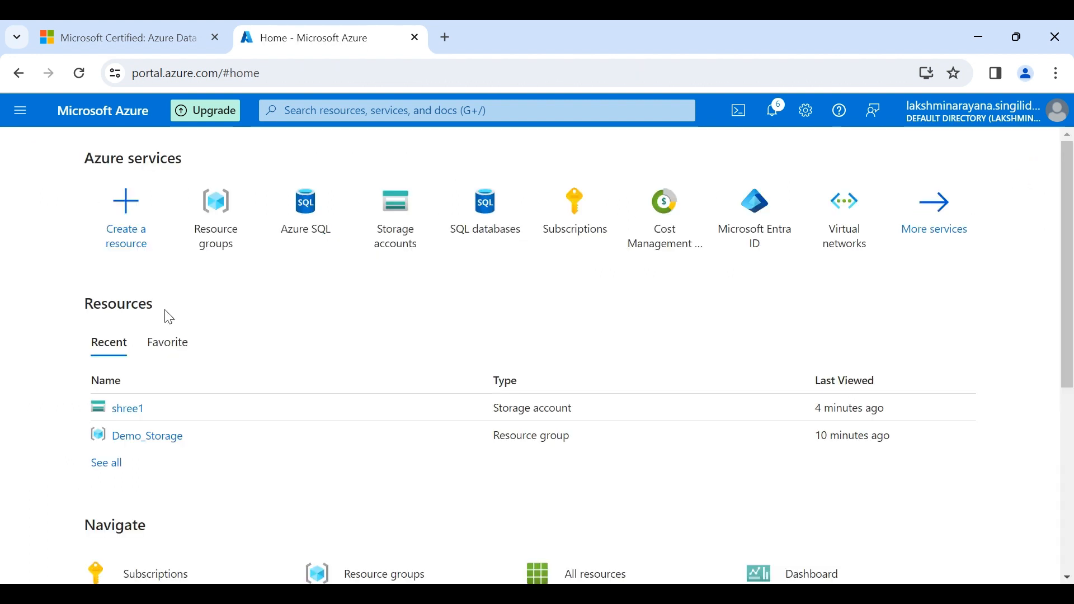
{"action": "left_click", "coordinate": [211, 229]}
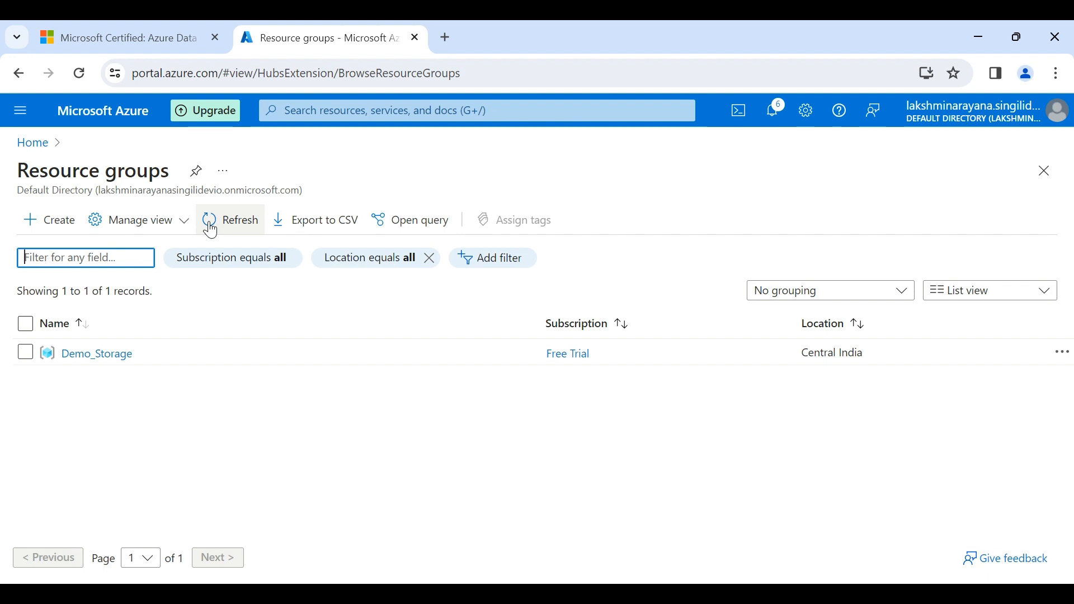
{"action": "left_click", "coordinate": [102, 359]}
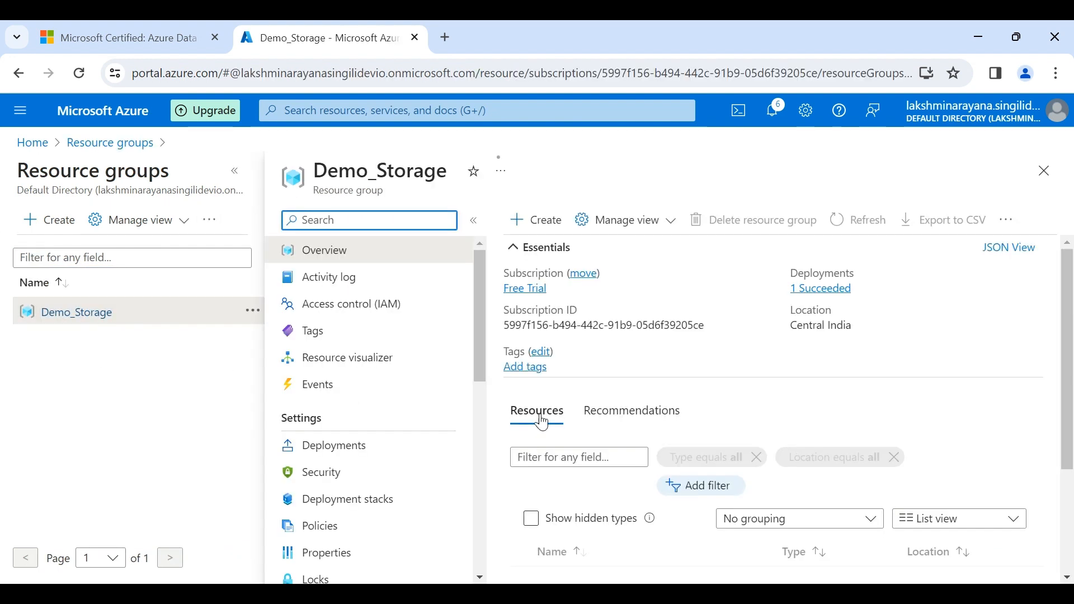
{"action": "left_click", "coordinate": [576, 455]}
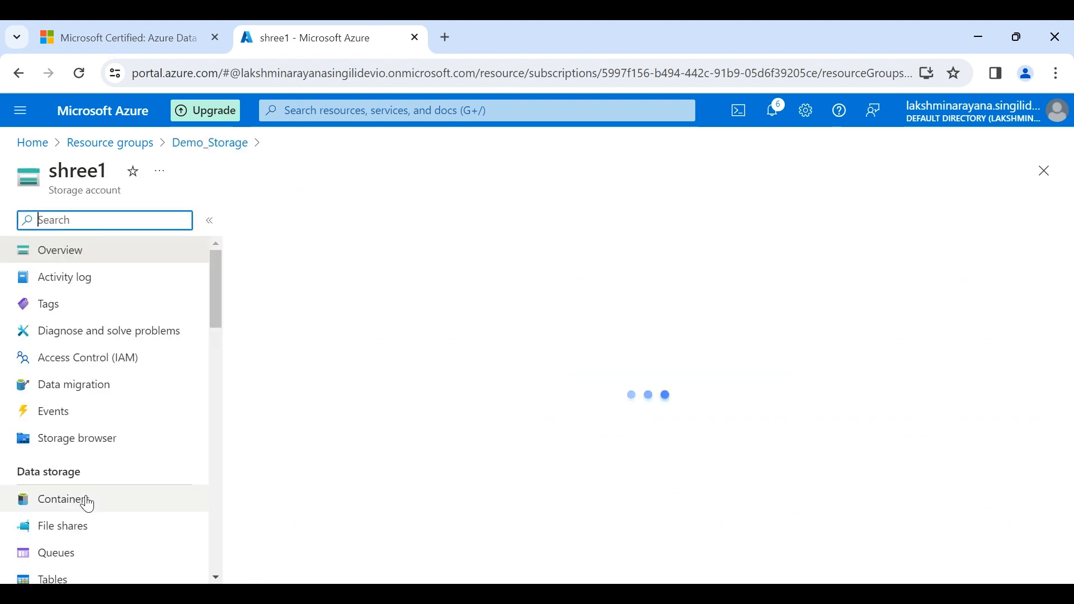
Step: Start a new file share in the shree1 account, named files, with the Transaction optimized tier
{"action": "scroll", "coordinate": [87, 498], "scroll_direction": "down", "scroll_amount": 3}
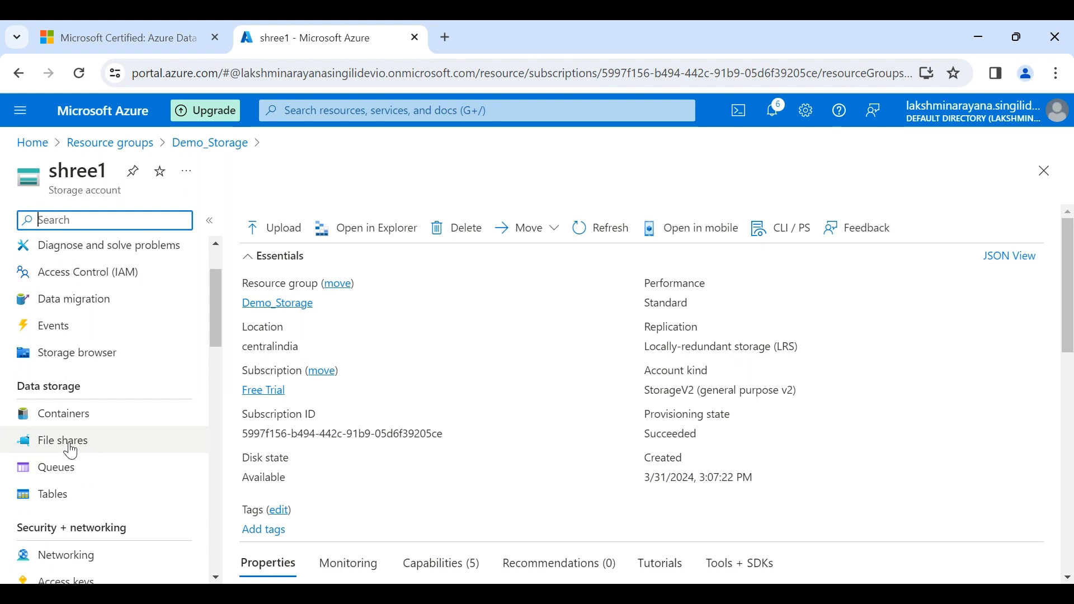
{"action": "left_click", "coordinate": [71, 452]}
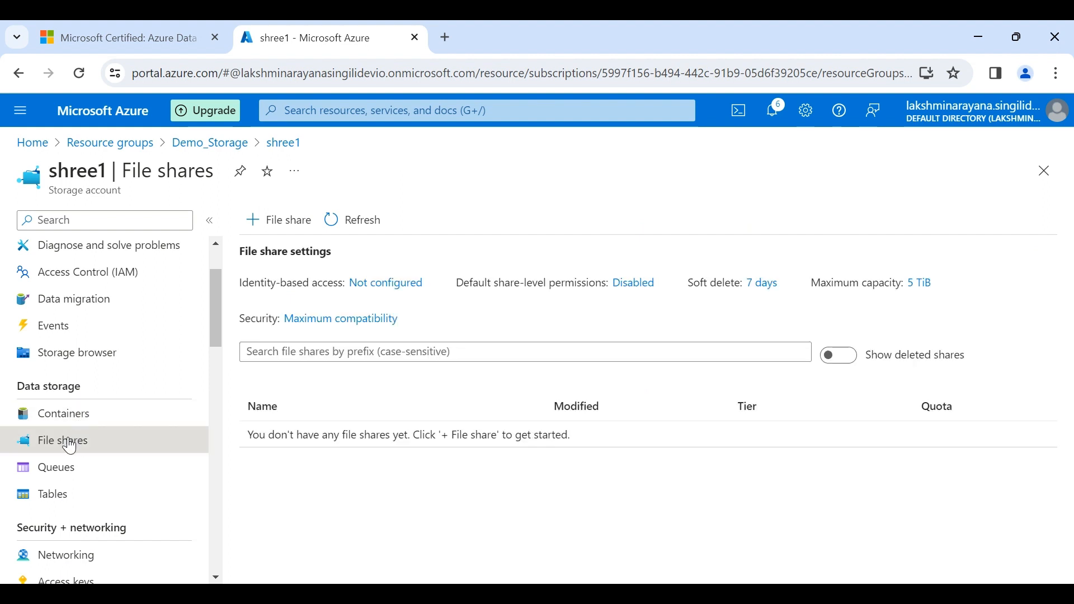
{"action": "left_click", "coordinate": [269, 231]}
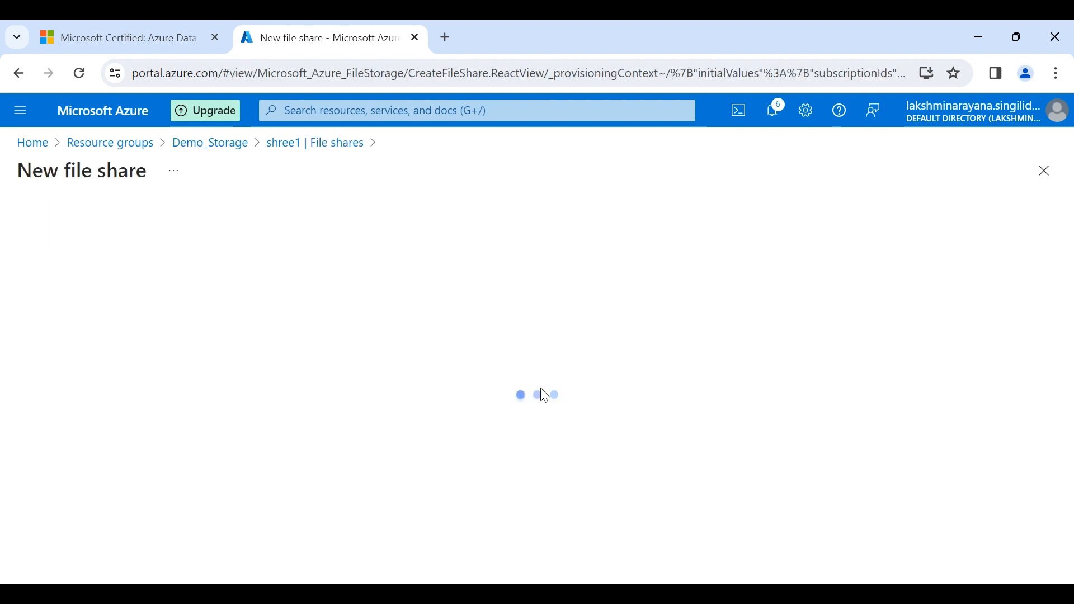
{"action": "left_click", "coordinate": [282, 268]}
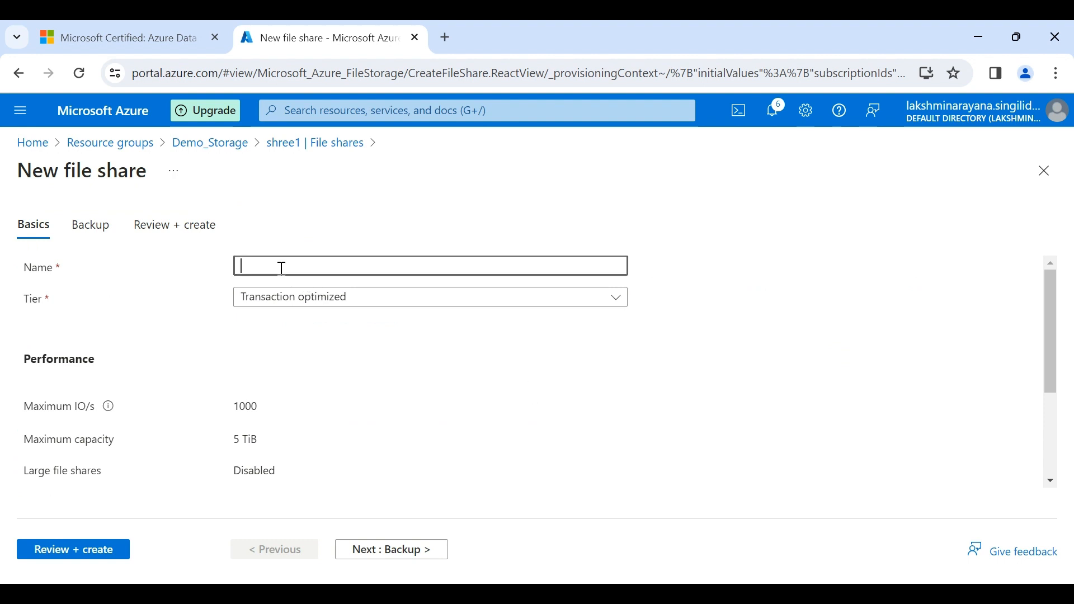
{"action": "type", "text": "files"}
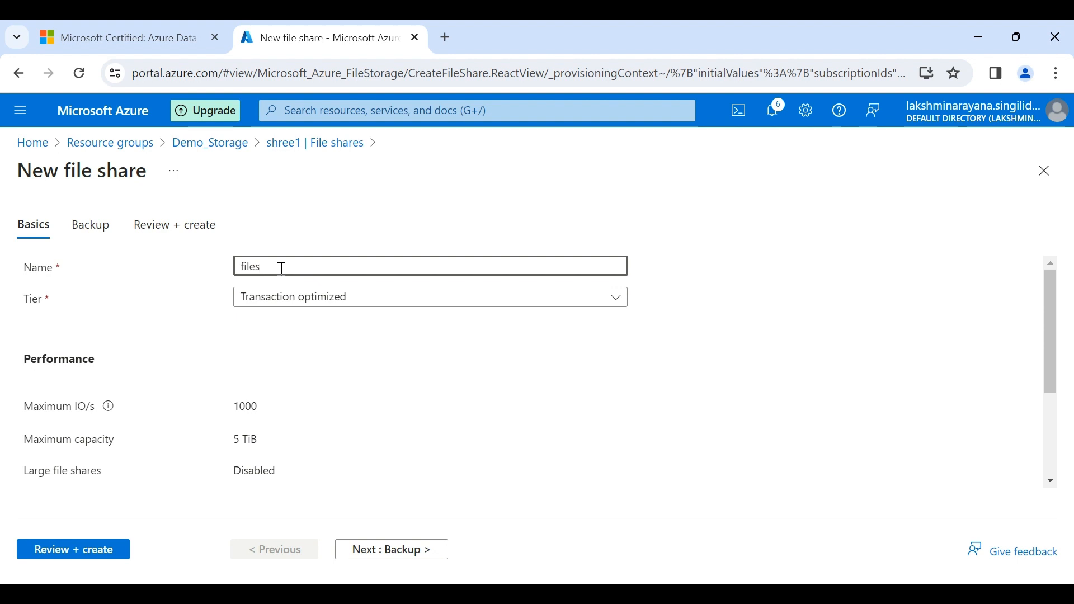
{"action": "left_click", "coordinate": [292, 310]}
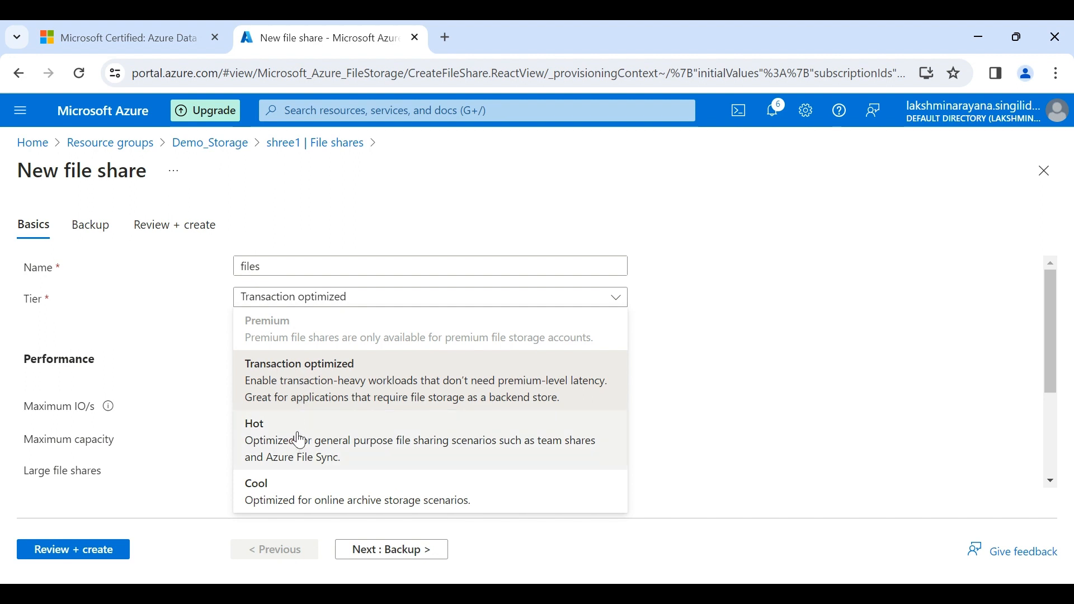
{"action": "left_click", "coordinate": [315, 391]}
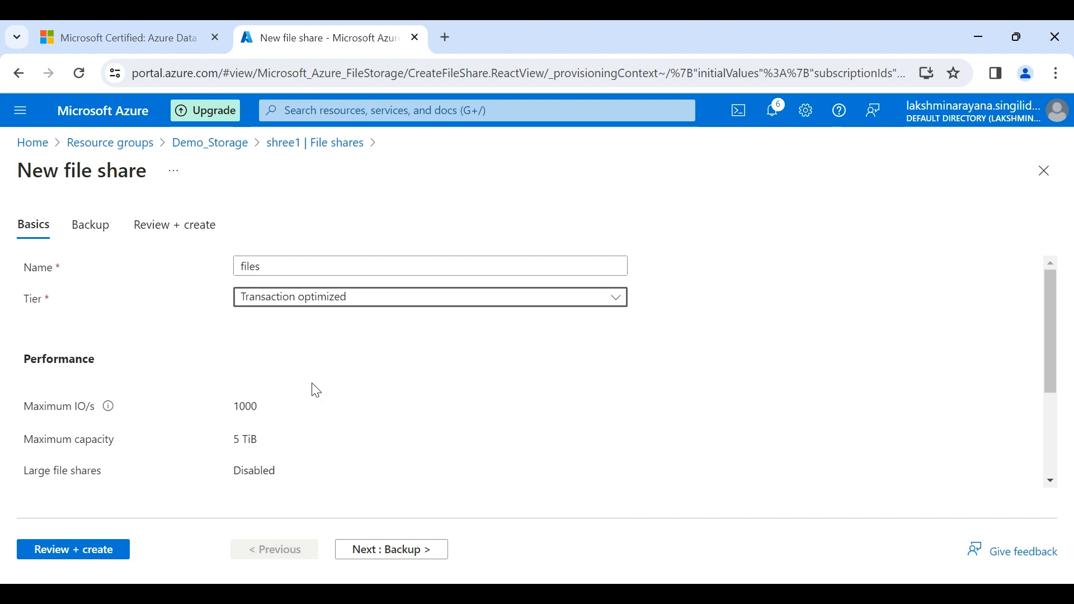
Step: Review the remaining basics, keep the proposed daily backup settings with a new vault in Demo_Storage, and create the file share
{"action": "scroll", "coordinate": [316, 390], "scroll_direction": "down", "scroll_amount": 3}
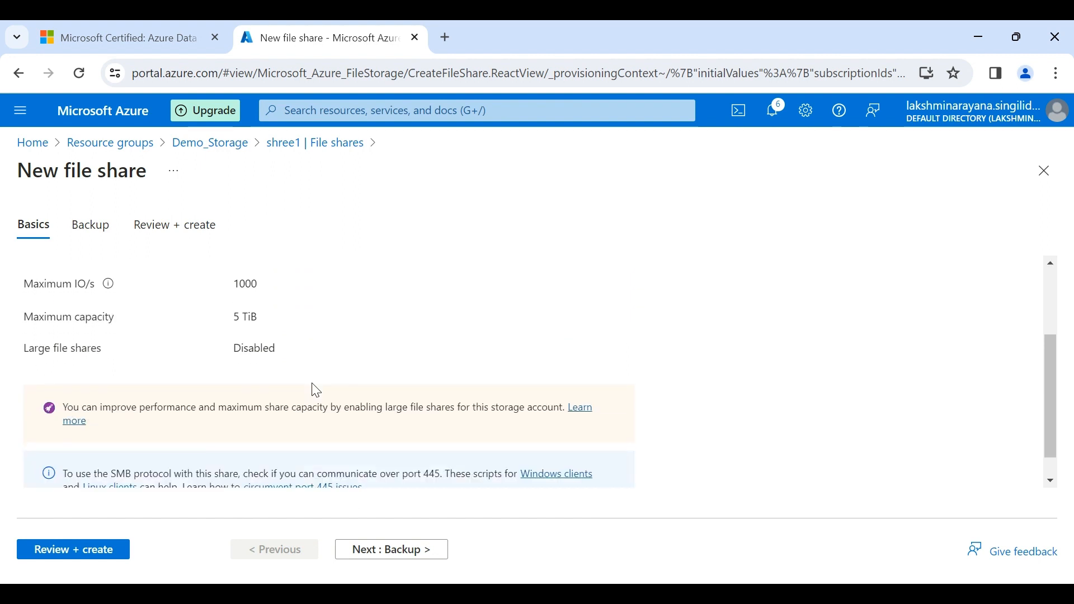
{"action": "scroll", "coordinate": [316, 391], "scroll_direction": "down", "scroll_amount": 1}
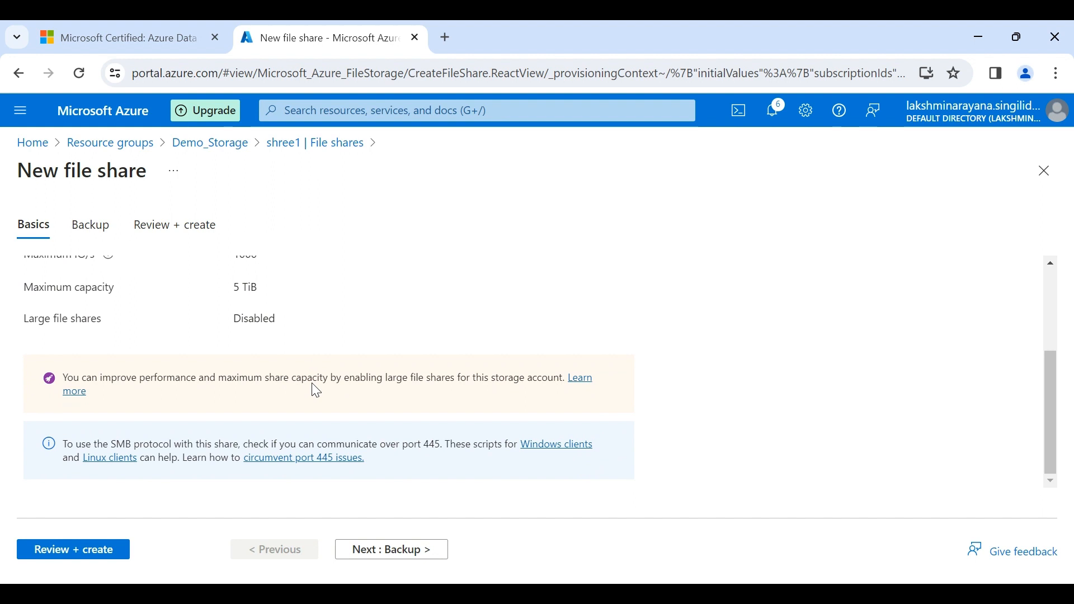
{"action": "scroll", "coordinate": [313, 389], "scroll_direction": "up", "scroll_amount": 3}
{"action": "scroll", "coordinate": [312, 389], "scroll_direction": "down", "scroll_amount": 3}
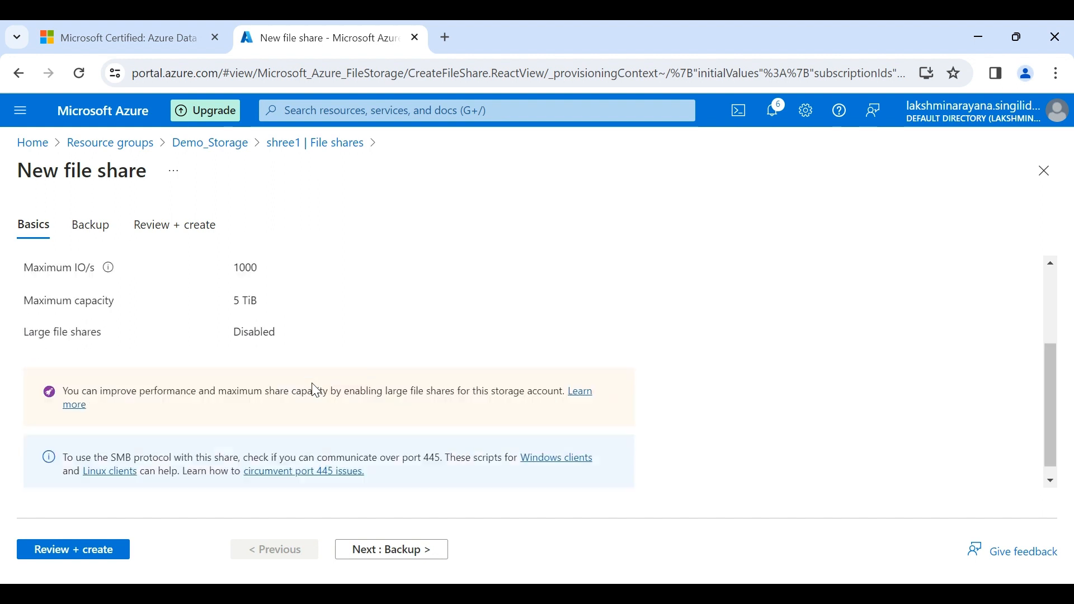
{"action": "left_click", "coordinate": [363, 559]}
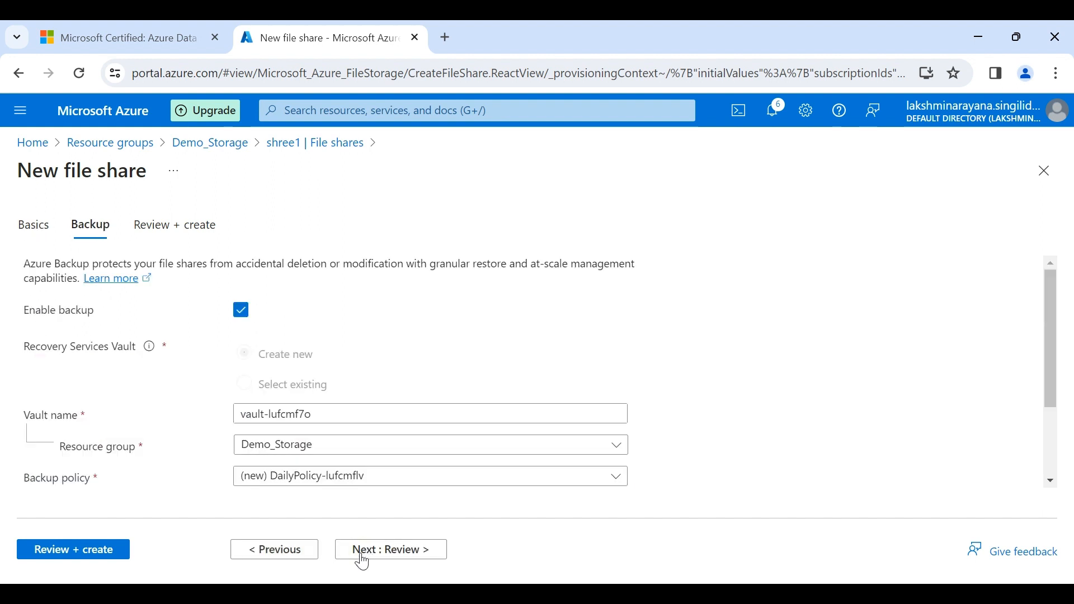
{"action": "scroll", "coordinate": [389, 465], "scroll_direction": "down", "scroll_amount": 3}
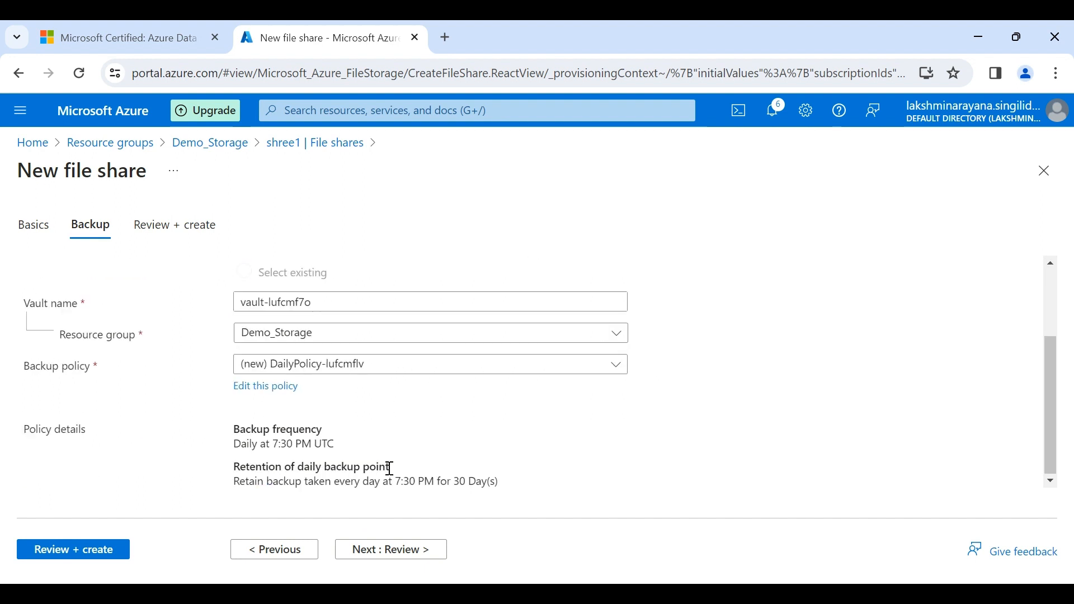
{"action": "left_click", "coordinate": [392, 551]}
{"action": "scroll", "coordinate": [398, 433], "scroll_direction": "down", "scroll_amount": 3}
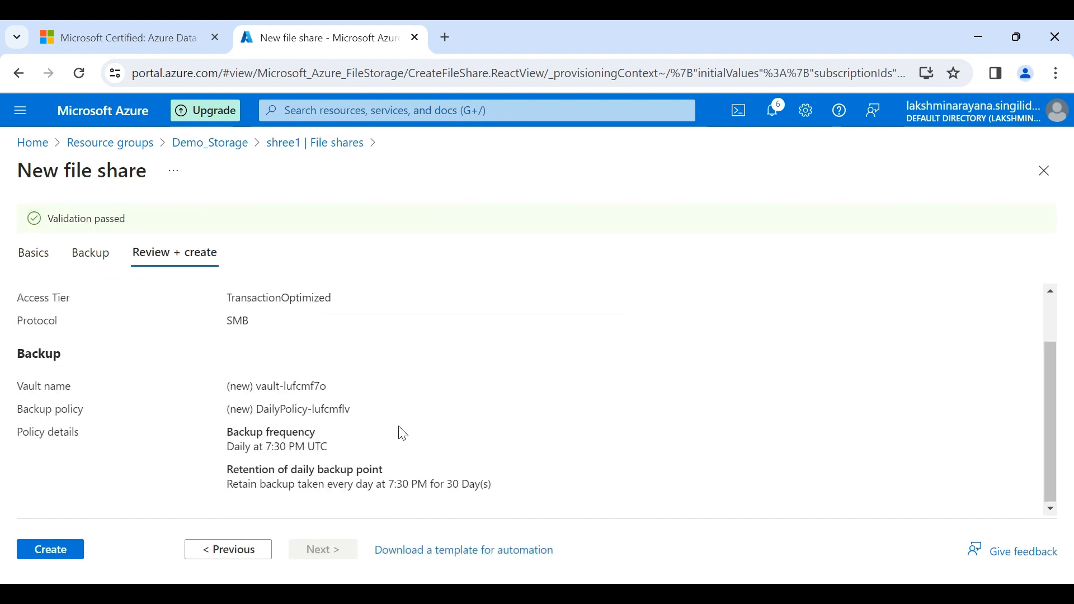
{"action": "left_click", "coordinate": [58, 559]}
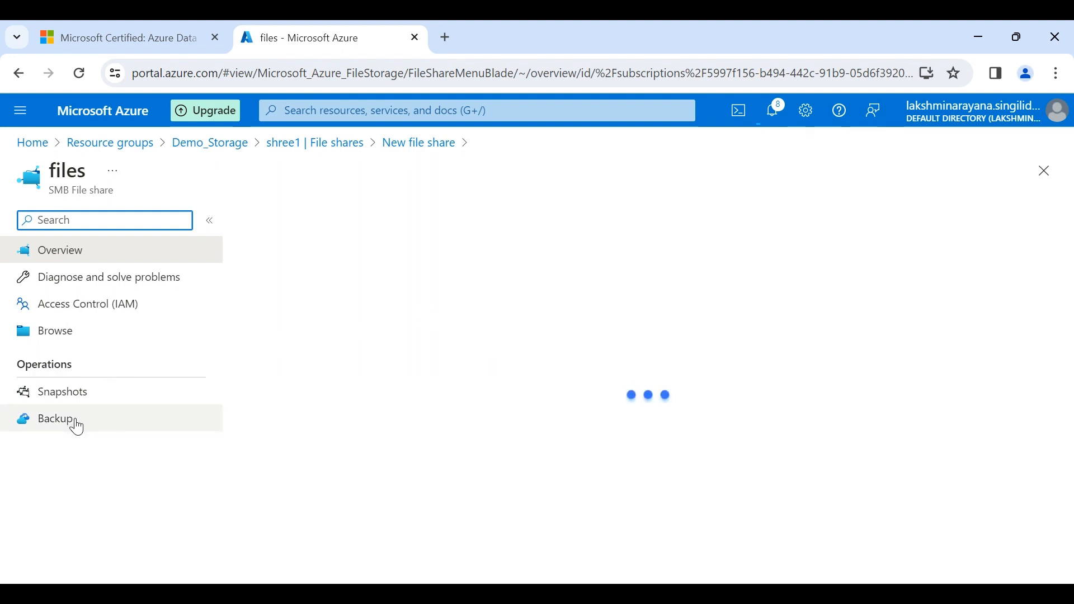
Step: Look through the new share's snapshots, backup, browse and overview pages, and return to the shree1 file share list
{"action": "left_click", "coordinate": [97, 398]}
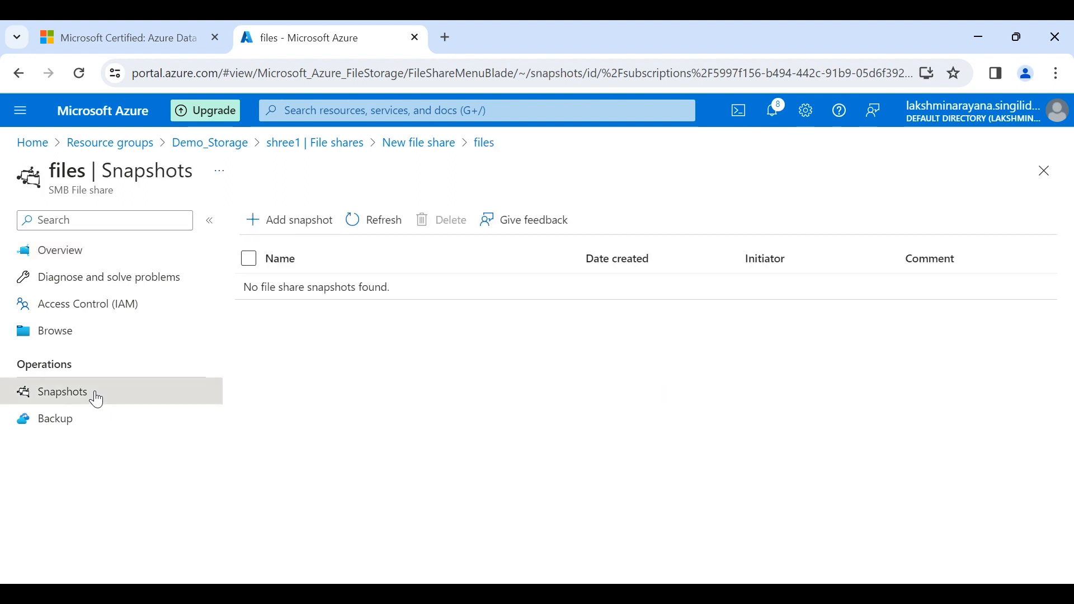
{"action": "left_click", "coordinate": [60, 420]}
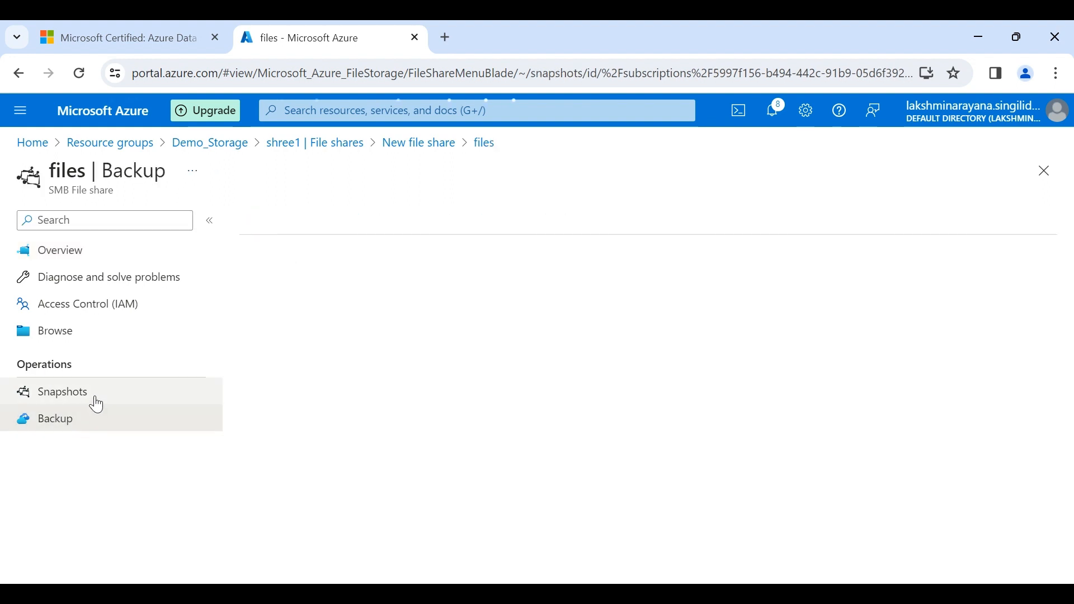
{"action": "left_click", "coordinate": [62, 330]}
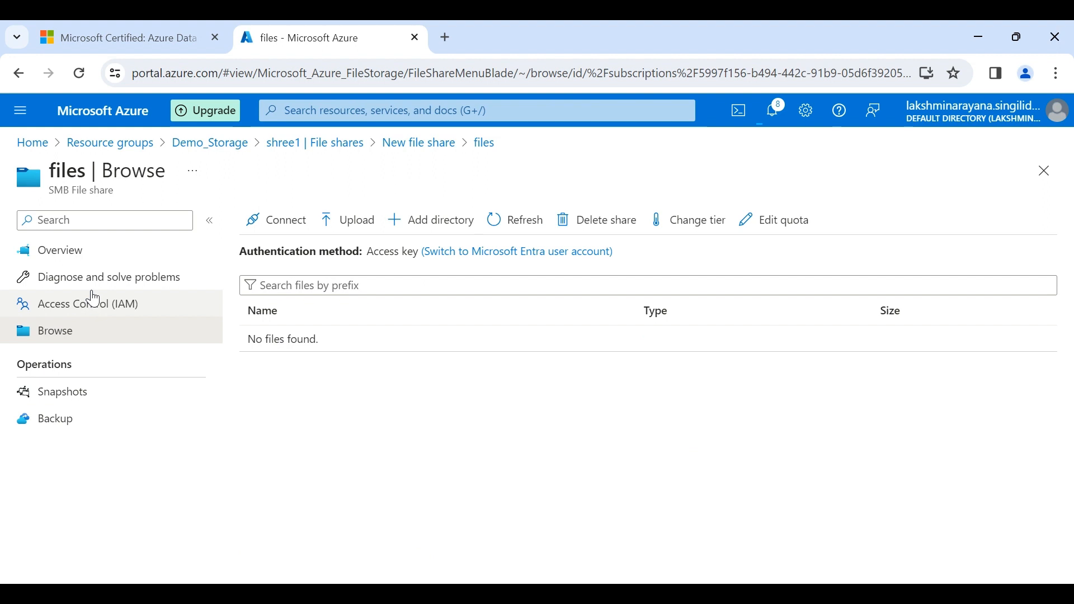
{"action": "left_click", "coordinate": [59, 252]}
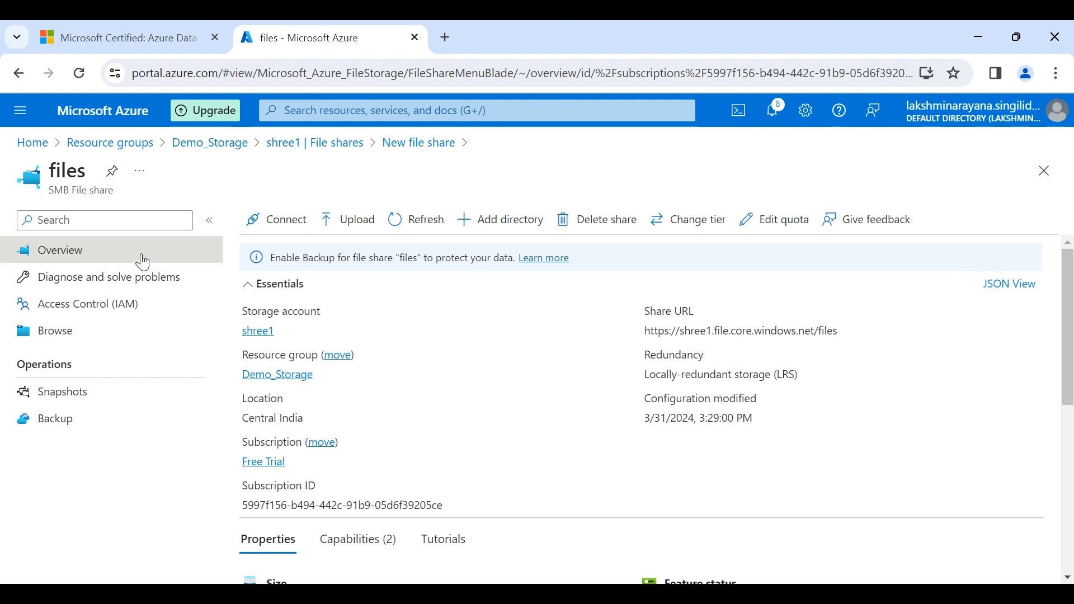
{"action": "left_click", "coordinate": [291, 147]}
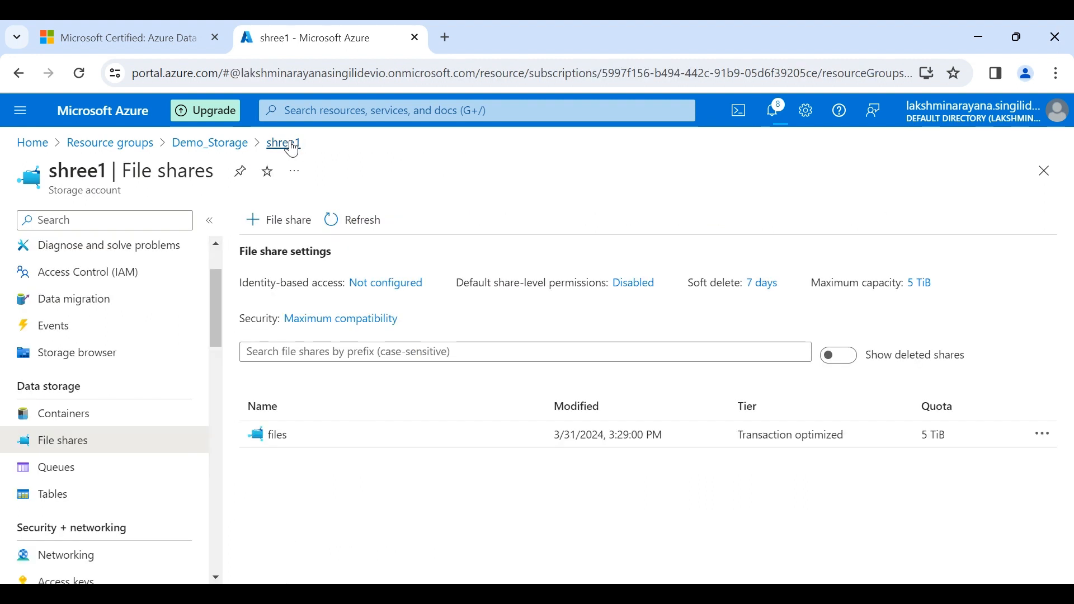
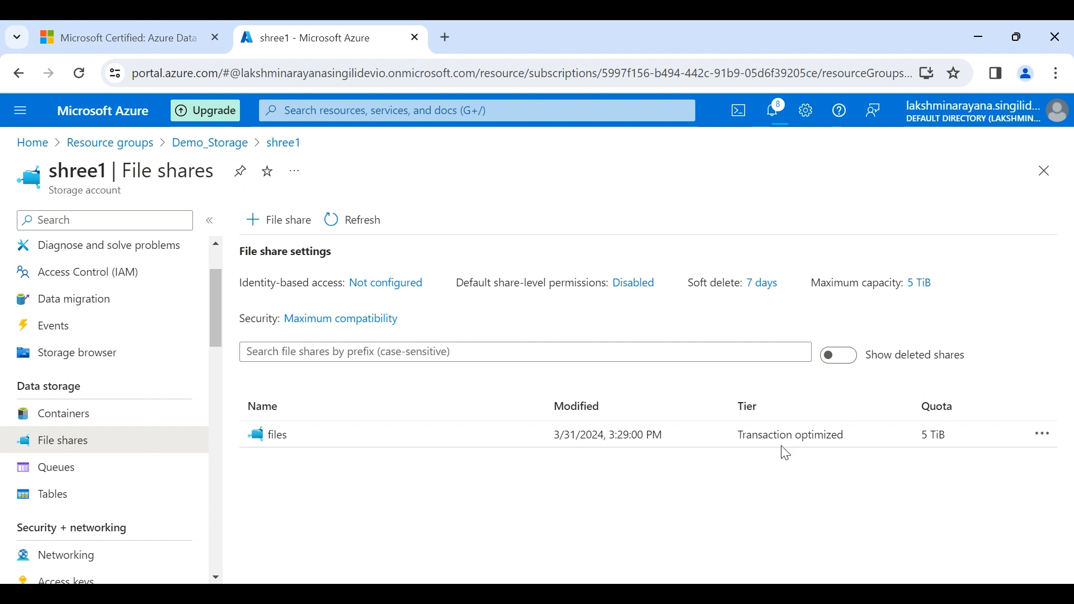
Step: Open the connection details of the files share and examine the Windows drive letter, authentication and script options
{"action": "left_click", "coordinate": [1044, 437]}
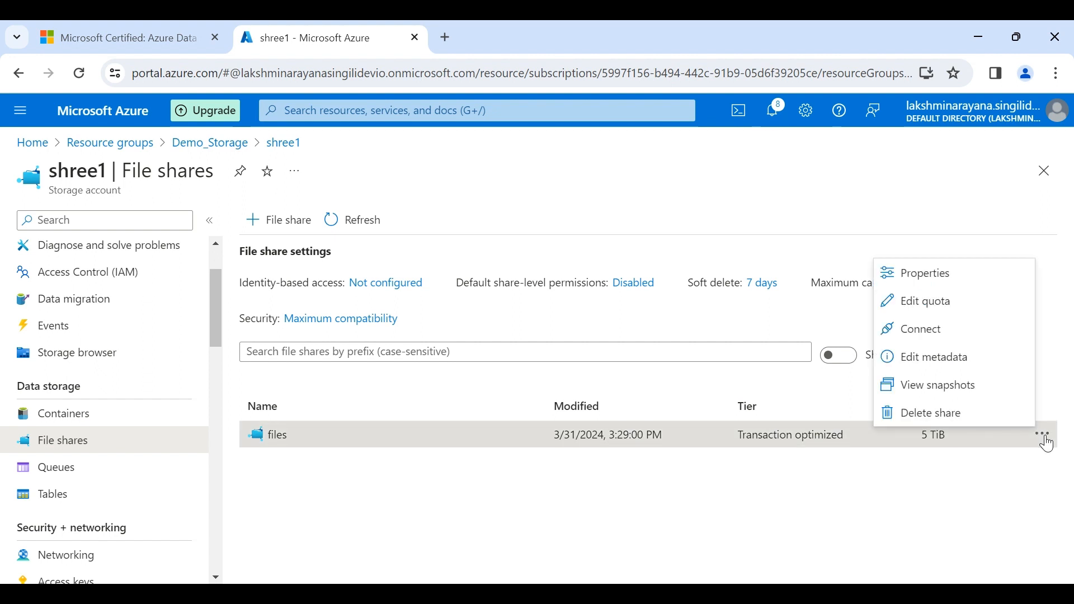
{"action": "left_click", "coordinate": [930, 340]}
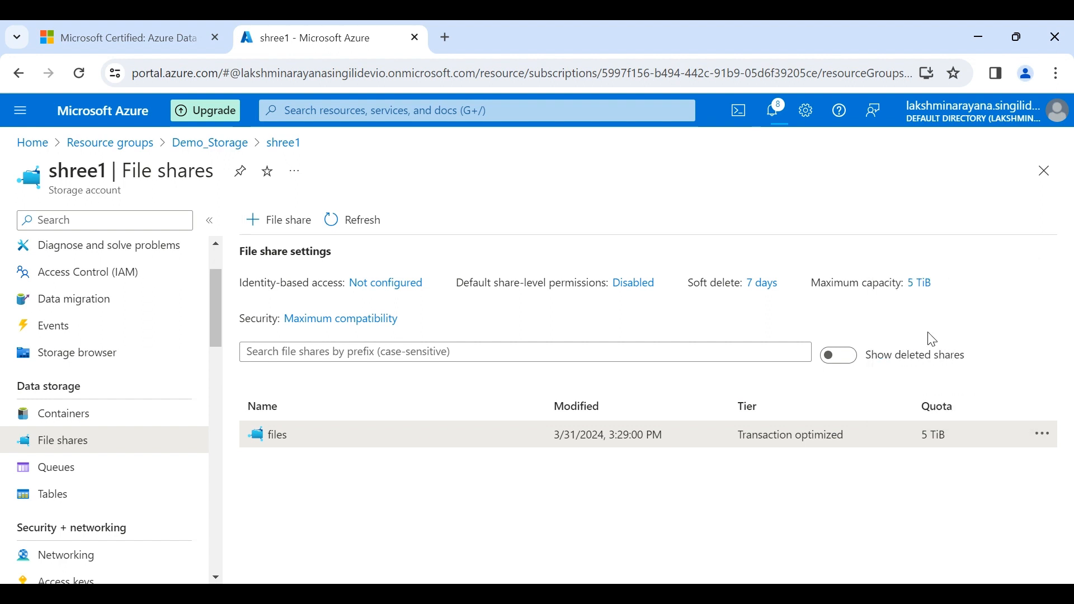
{"action": "scroll", "coordinate": [769, 387], "scroll_direction": "down", "scroll_amount": 1}
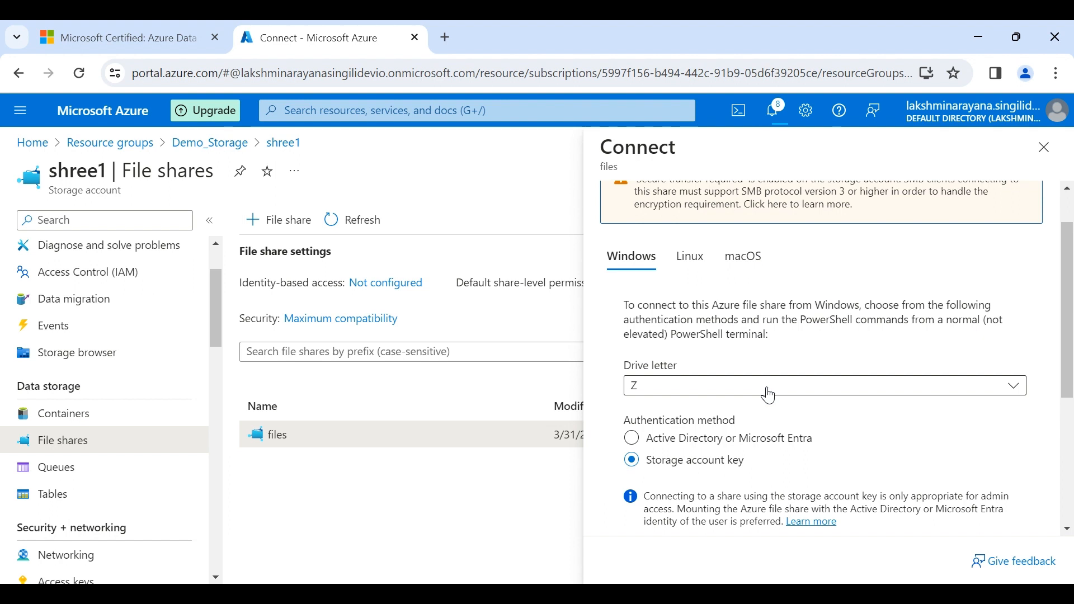
{"action": "scroll", "coordinate": [769, 395], "scroll_direction": "down", "scroll_amount": 5}
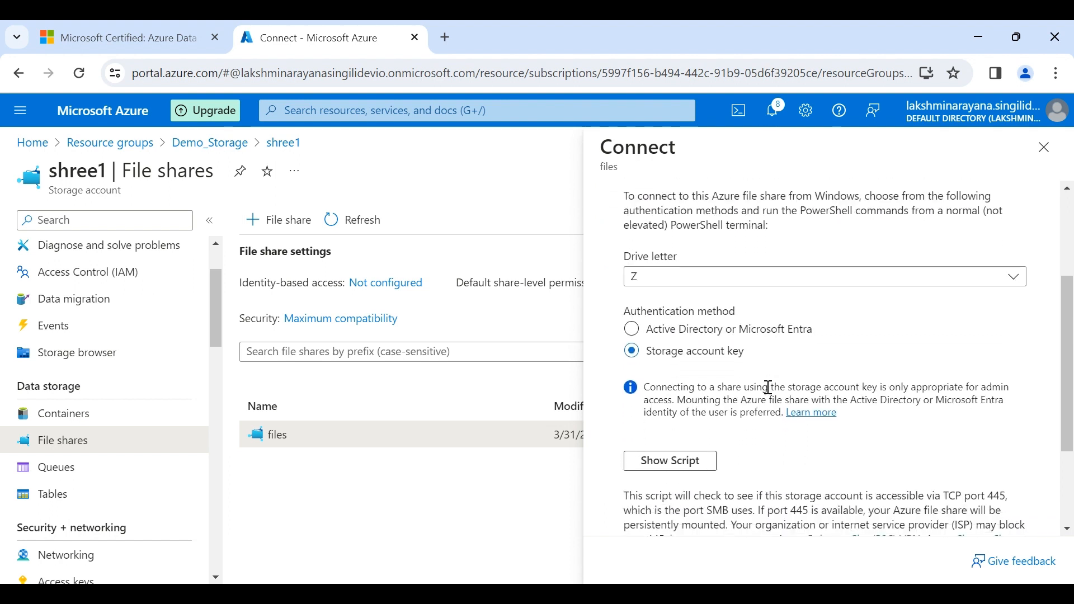
{"action": "scroll", "coordinate": [768, 387], "scroll_direction": "up", "scroll_amount": 4}
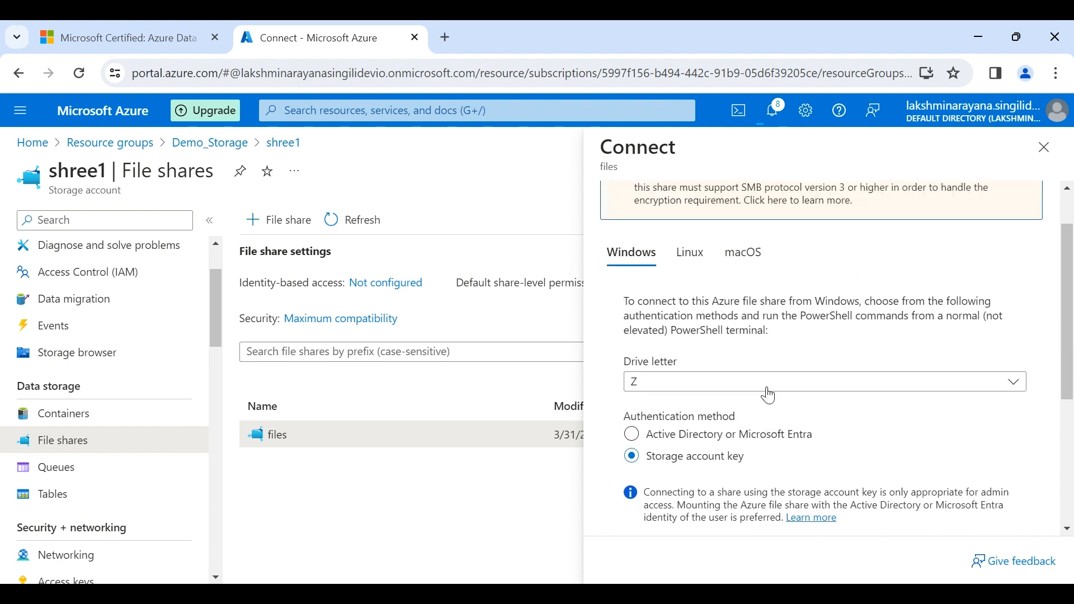
{"action": "scroll", "coordinate": [770, 391], "scroll_direction": "down", "scroll_amount": 3}
{"action": "scroll", "coordinate": [771, 395], "scroll_direction": "down", "scroll_amount": 1}
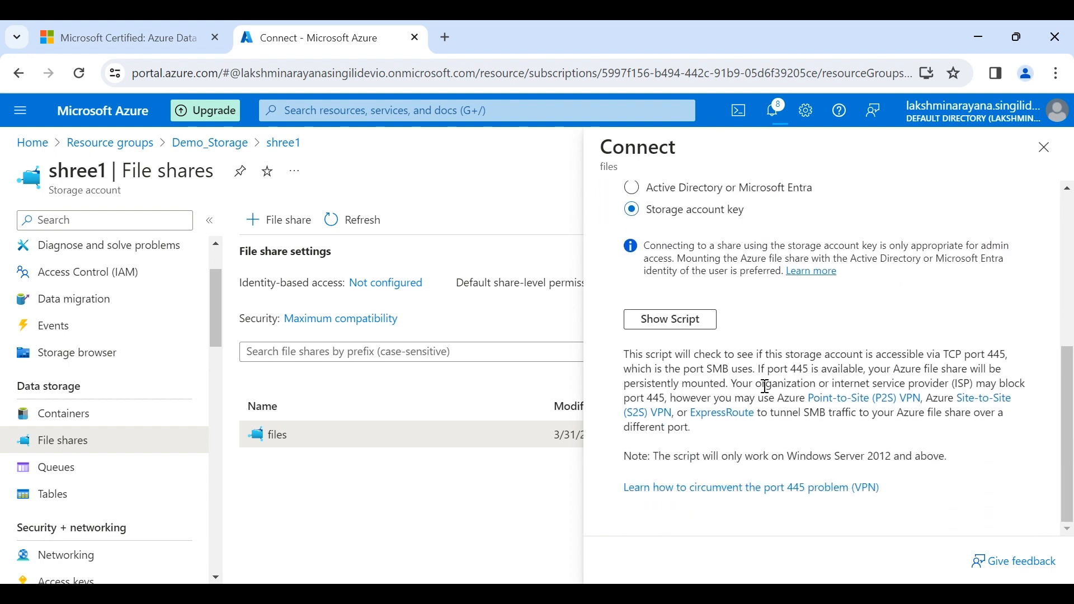
{"action": "scroll", "coordinate": [710, 375], "scroll_direction": "up", "scroll_amount": 6}
Step: Compare the Linux and macOS connection instructions with the Windows ones, and close the connection details
{"action": "left_click", "coordinate": [691, 308]}
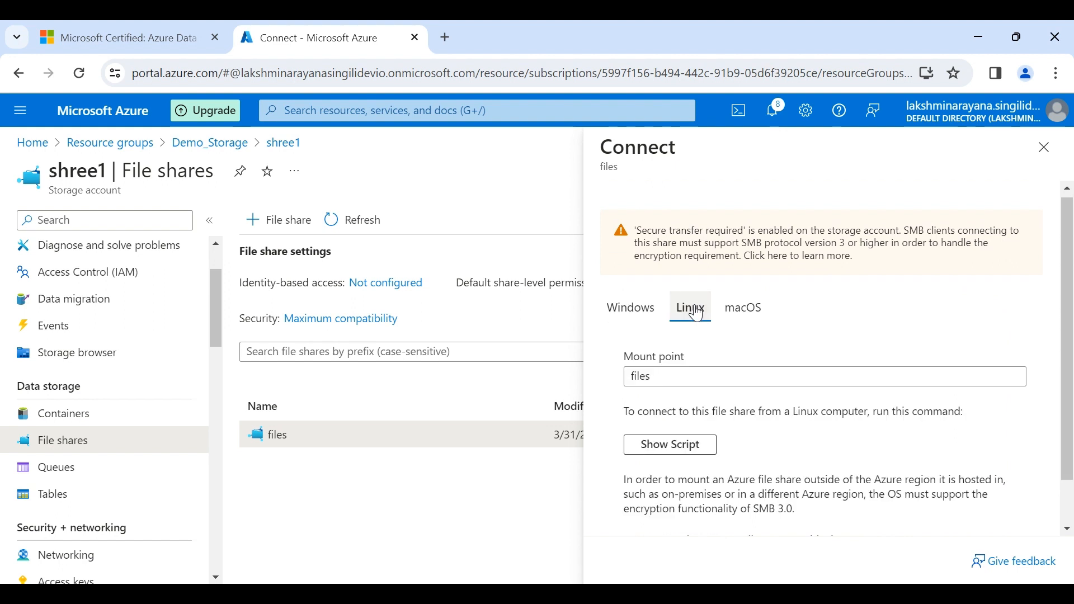
{"action": "scroll", "coordinate": [766, 313], "scroll_direction": "down", "scroll_amount": 1}
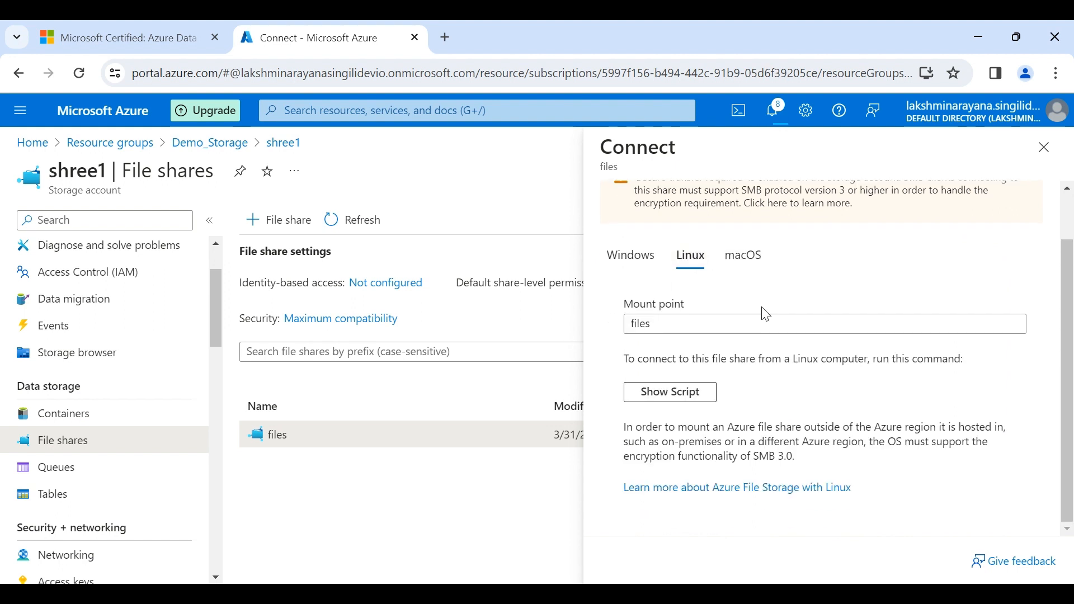
{"action": "left_click", "coordinate": [748, 261]}
{"action": "left_click", "coordinate": [641, 262]}
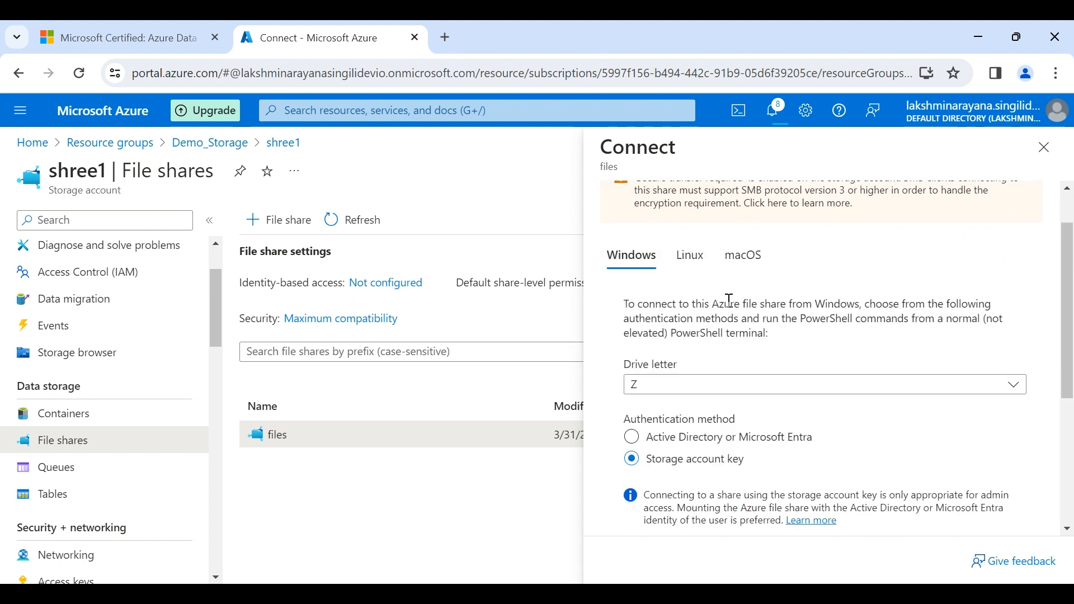
{"action": "scroll", "coordinate": [727, 302], "scroll_direction": "up", "scroll_amount": 1}
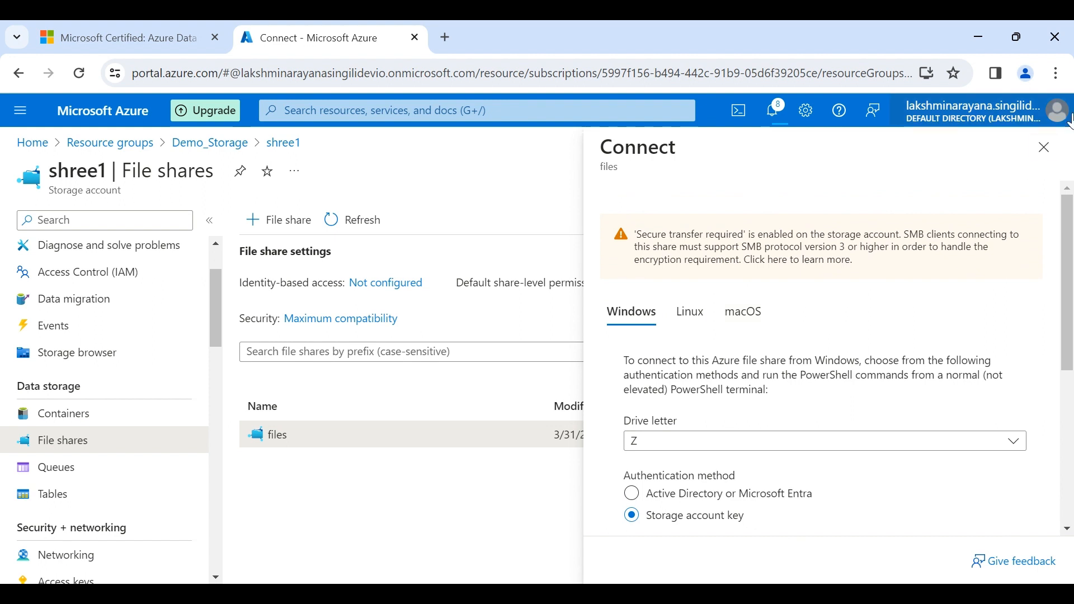
{"action": "left_click", "coordinate": [1045, 148]}
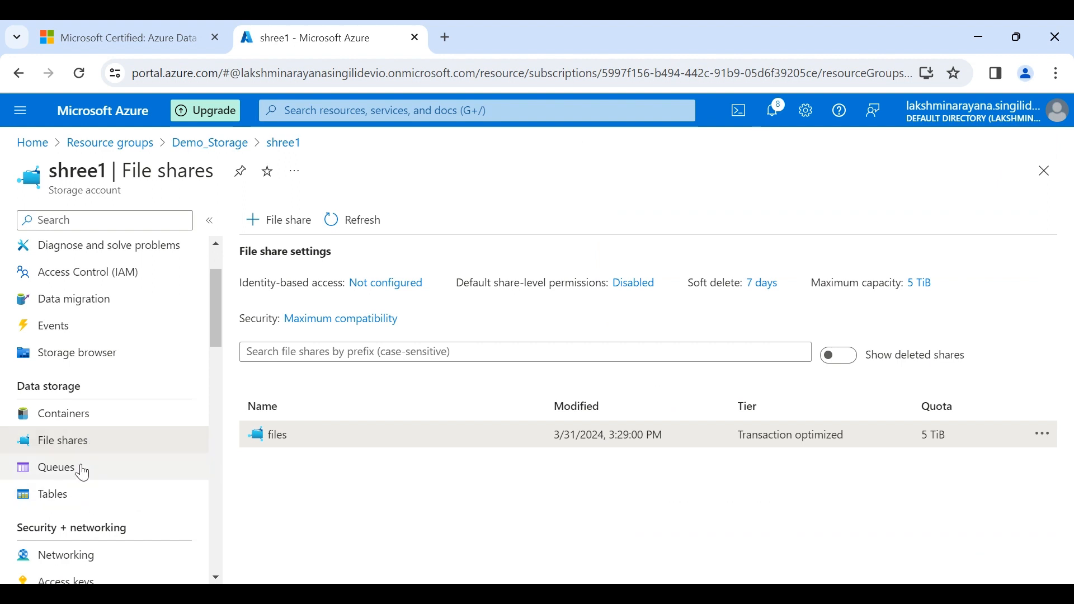
Step: Check the account's Tables page, and view the file shares in Storage browser
{"action": "left_click", "coordinate": [82, 500]}
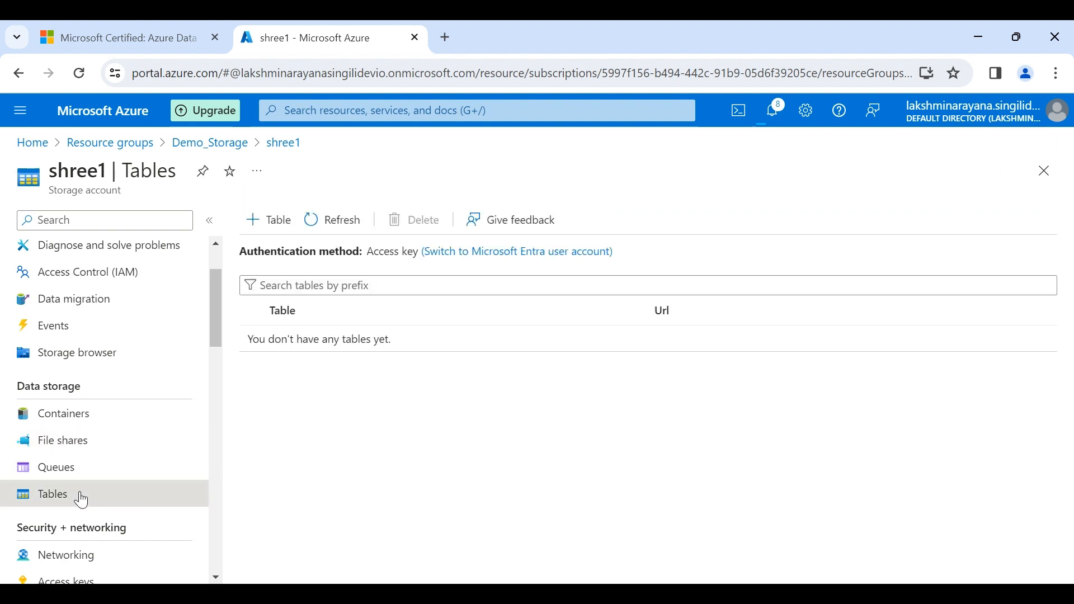
{"action": "left_click", "coordinate": [103, 361]}
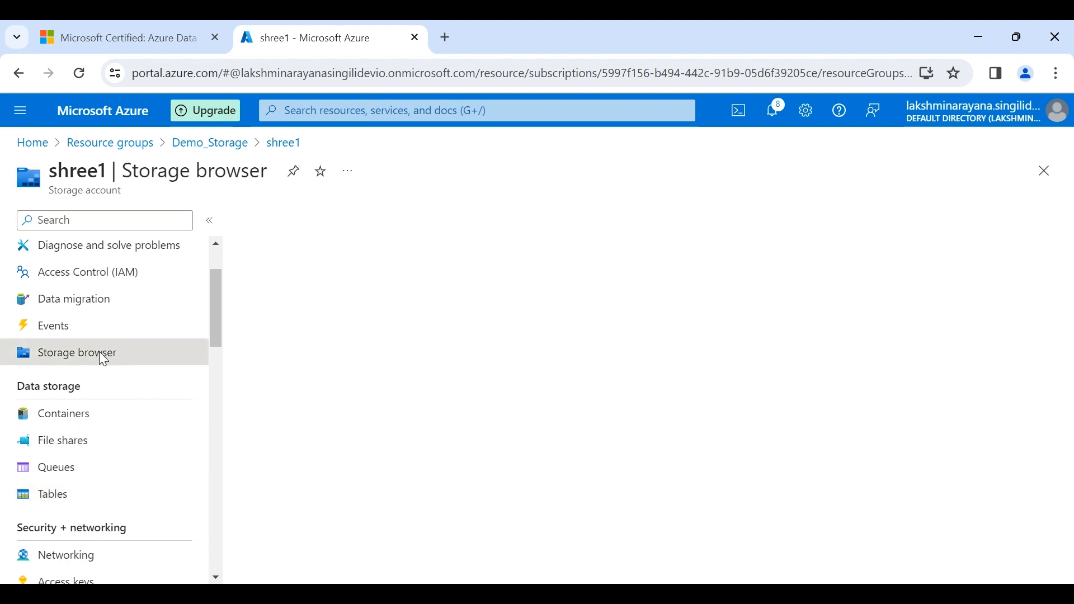
{"action": "scroll", "coordinate": [584, 446], "scroll_direction": "down", "scroll_amount": 2}
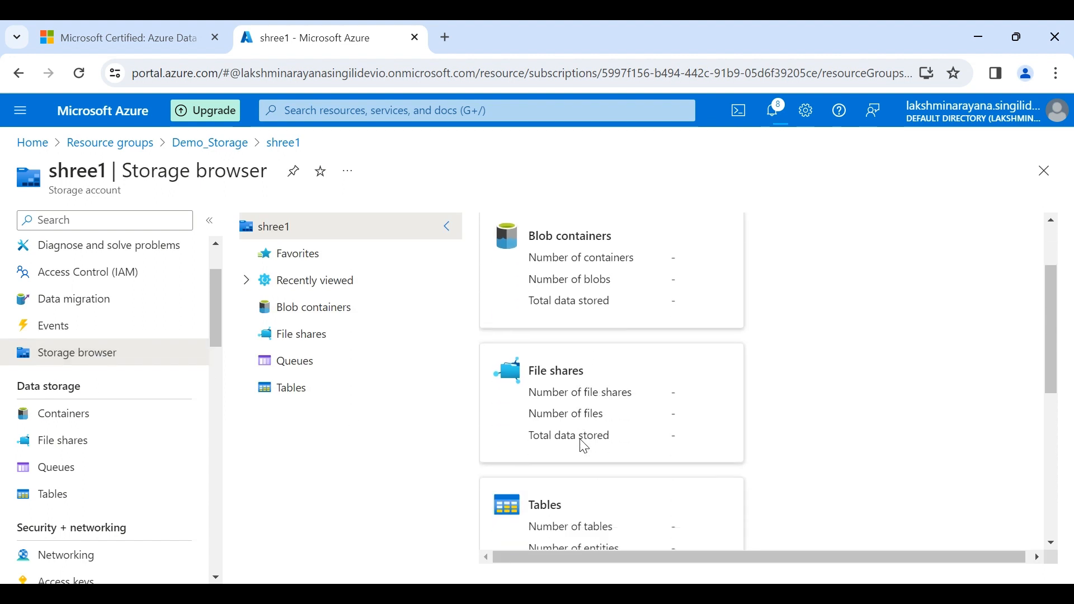
{"action": "left_click", "coordinate": [568, 386]}
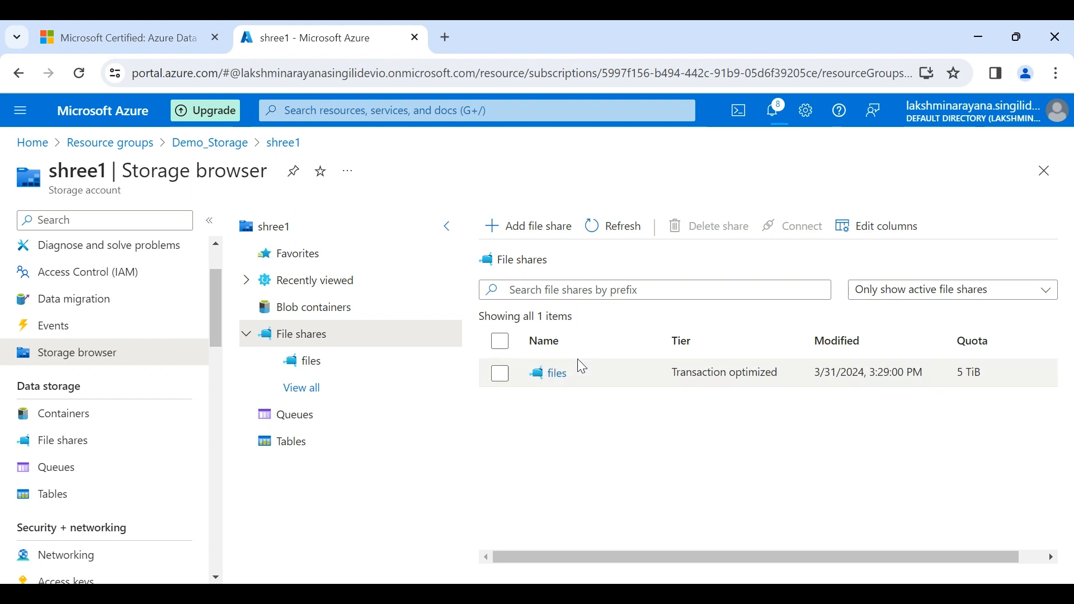
Step: Check the account's File shares page, and view the same file shares in Storage browser
{"action": "left_click", "coordinate": [82, 507]}
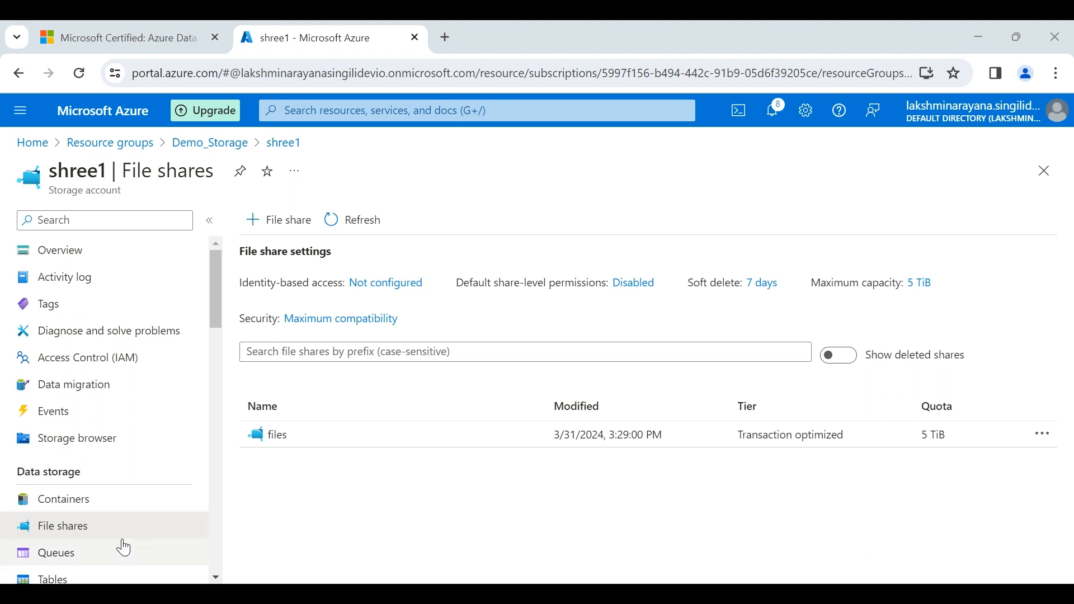
{"action": "left_click", "coordinate": [76, 443]}
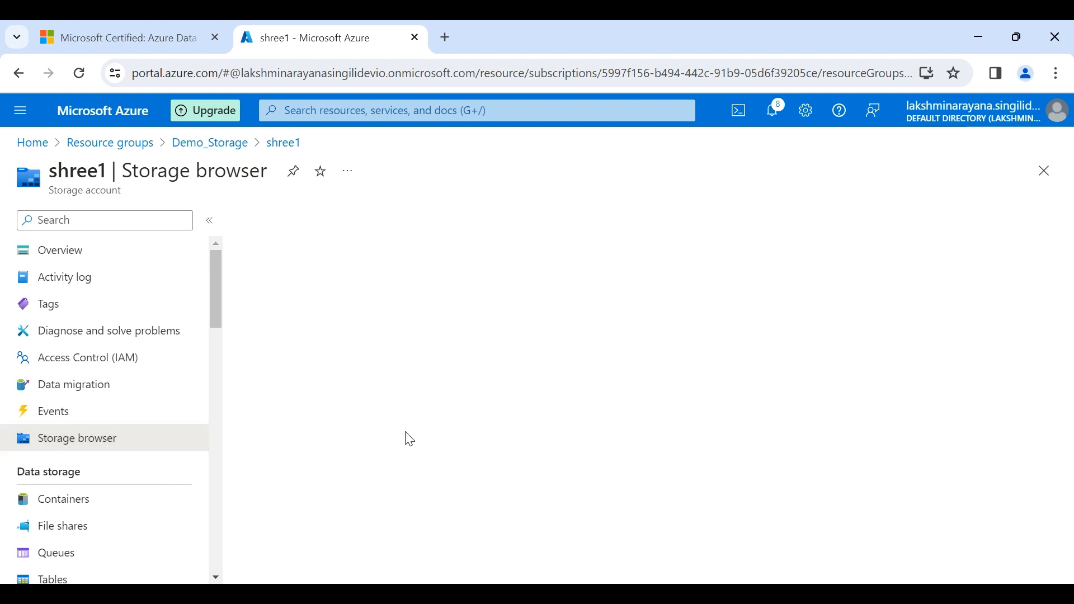
{"action": "scroll", "coordinate": [638, 413], "scroll_direction": "down", "scroll_amount": 2}
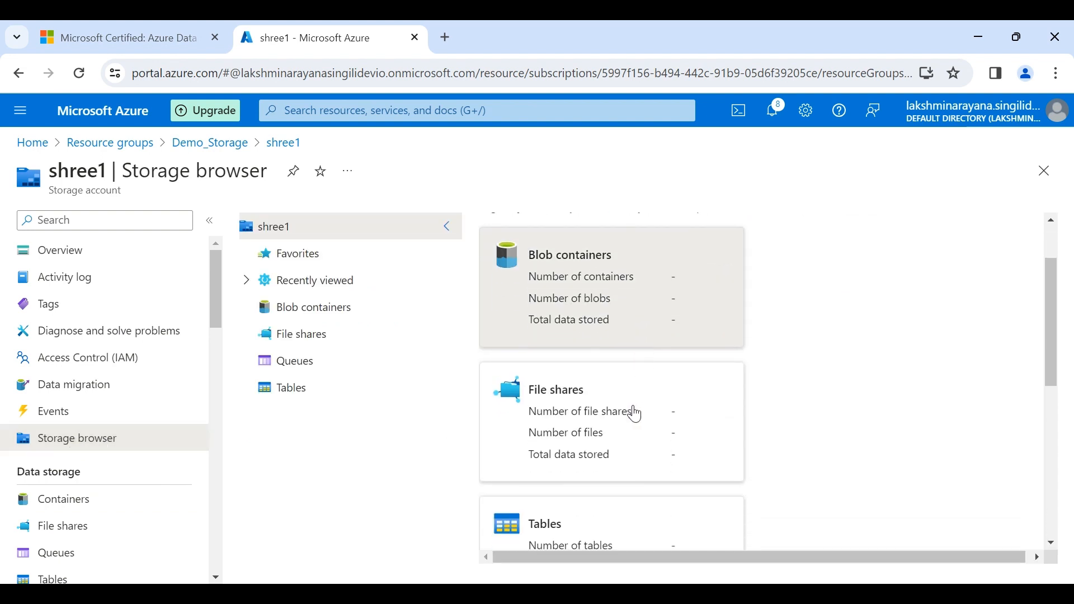
{"action": "left_click", "coordinate": [562, 415]}
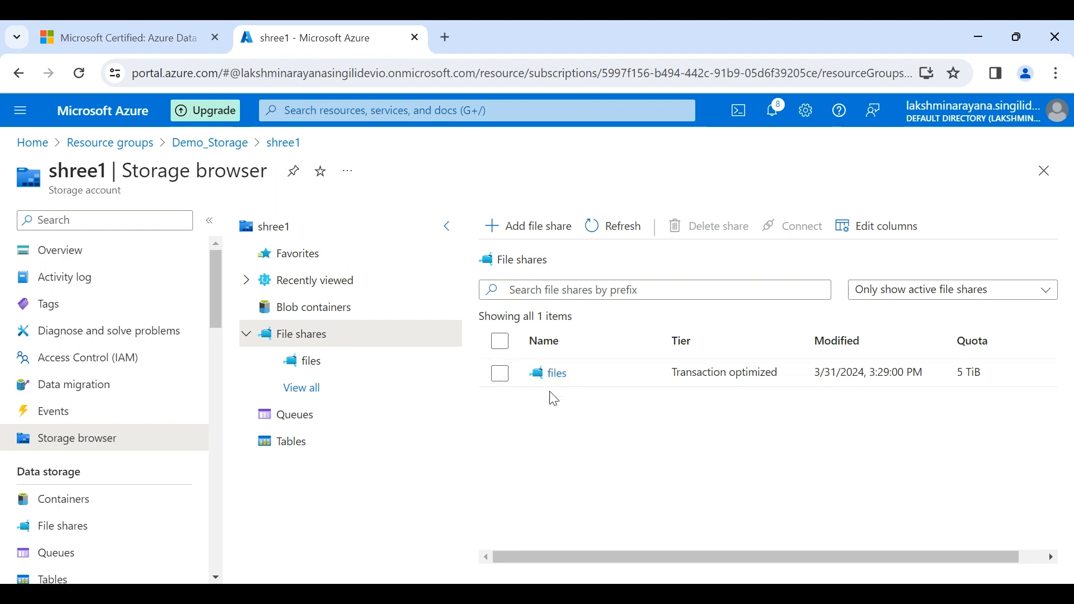
Step: Check the account's Tables page, and view the tables in Storage browser for comparison
{"action": "scroll", "coordinate": [142, 530], "scroll_direction": "down", "scroll_amount": 2}
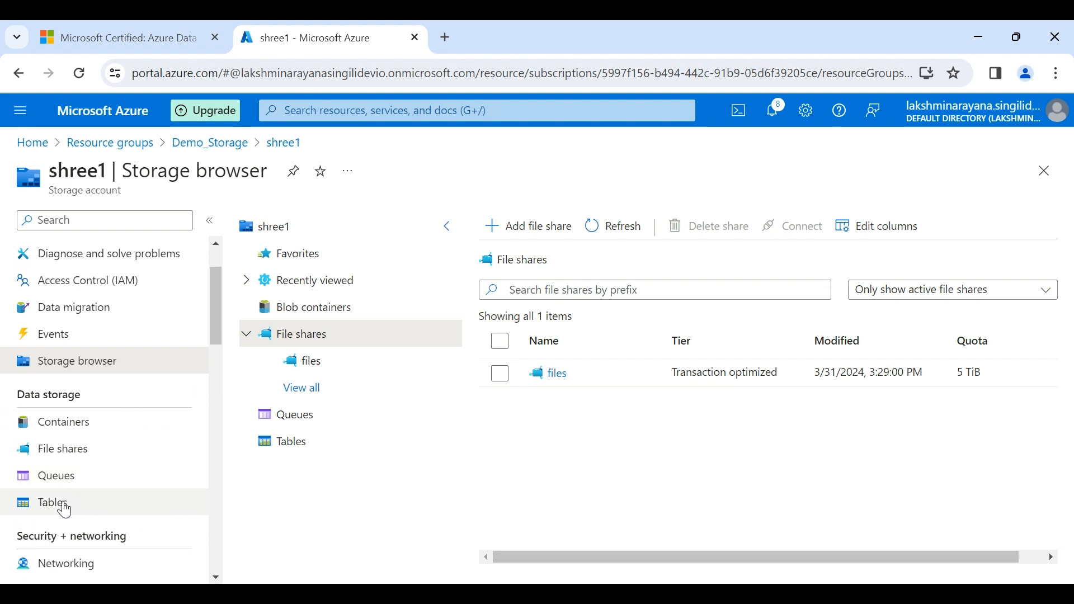
{"action": "left_click", "coordinate": [65, 509]}
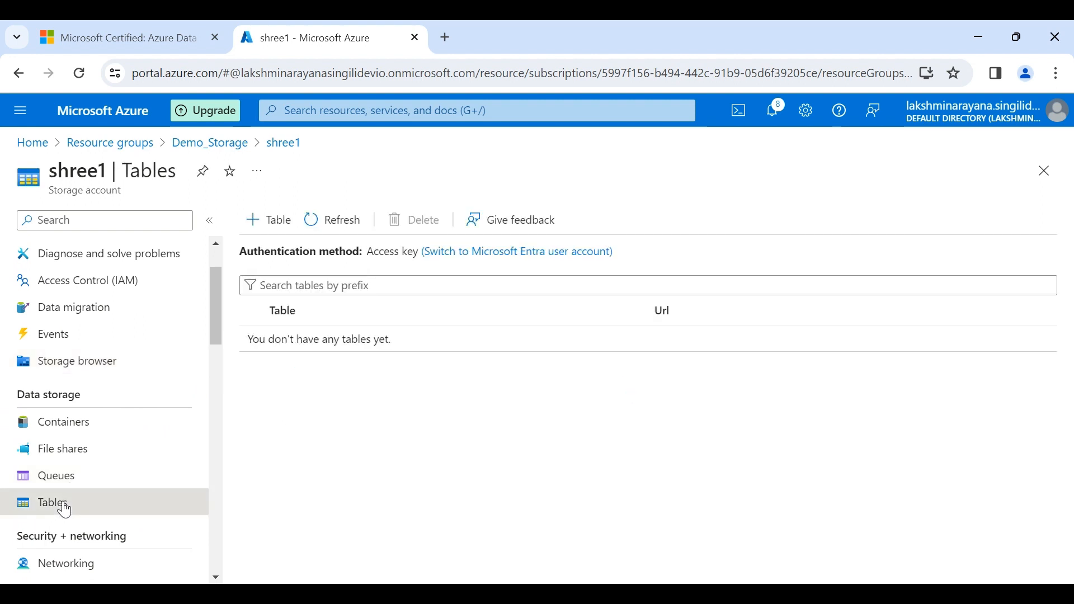
{"action": "left_click", "coordinate": [70, 363]}
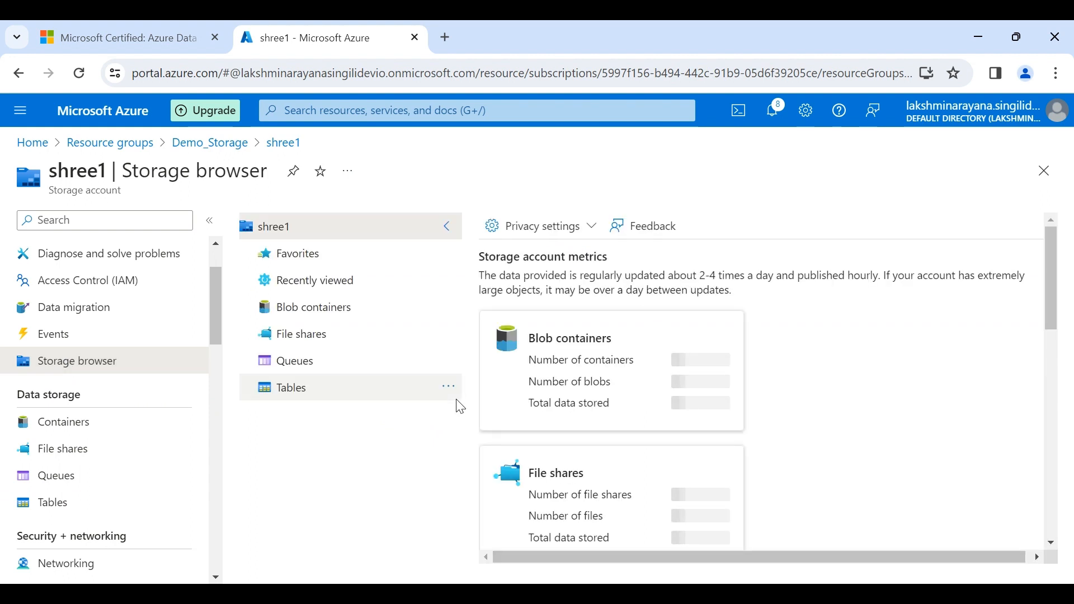
{"action": "scroll", "coordinate": [747, 456], "scroll_direction": "down", "scroll_amount": 5}
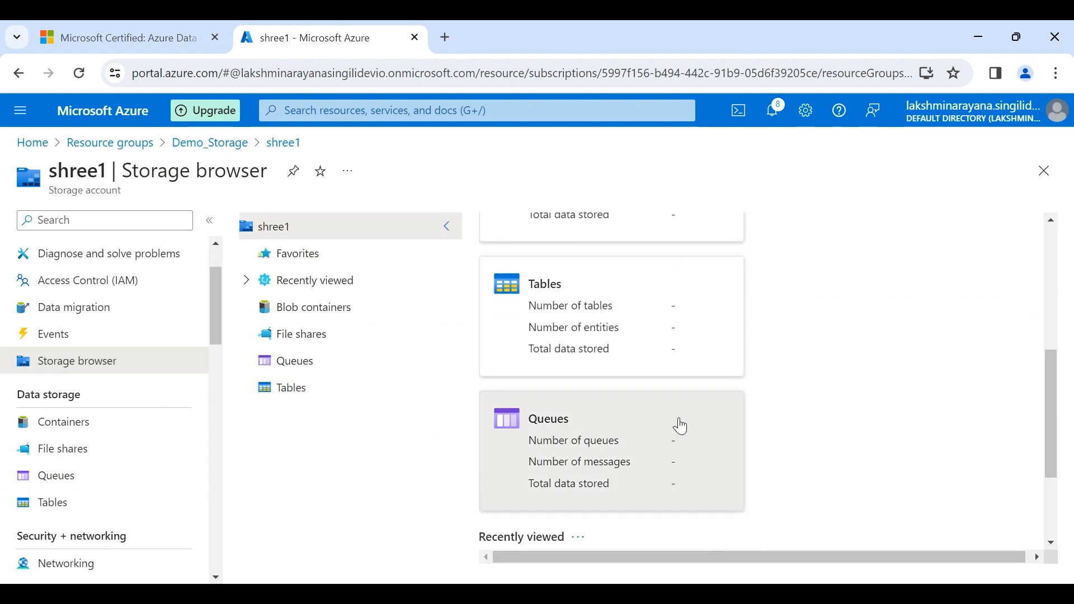
{"action": "left_click", "coordinate": [580, 369]}
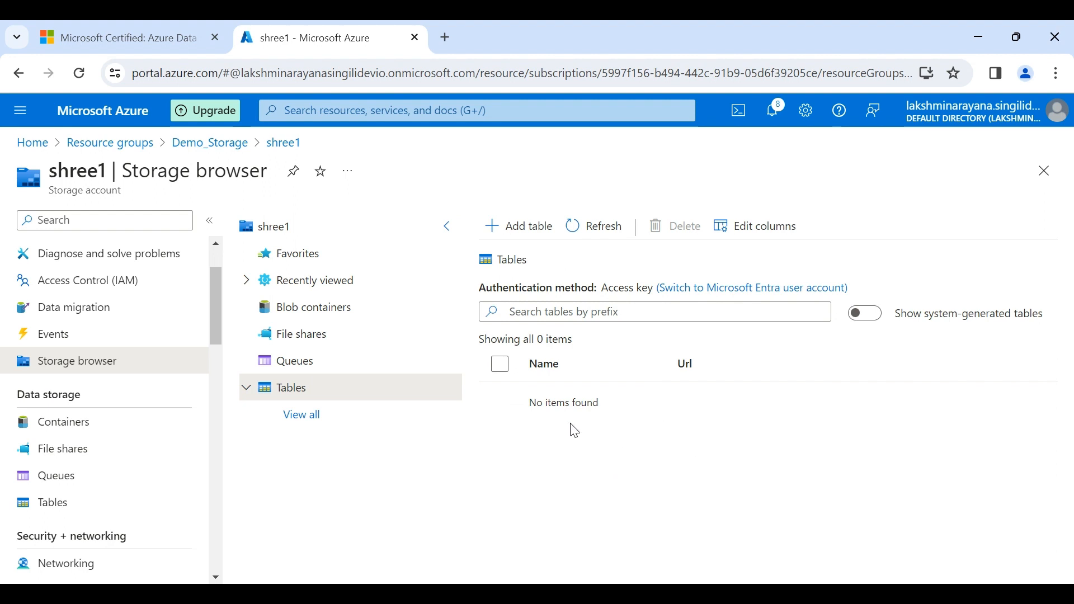
{"action": "left_click", "coordinate": [448, 226]}
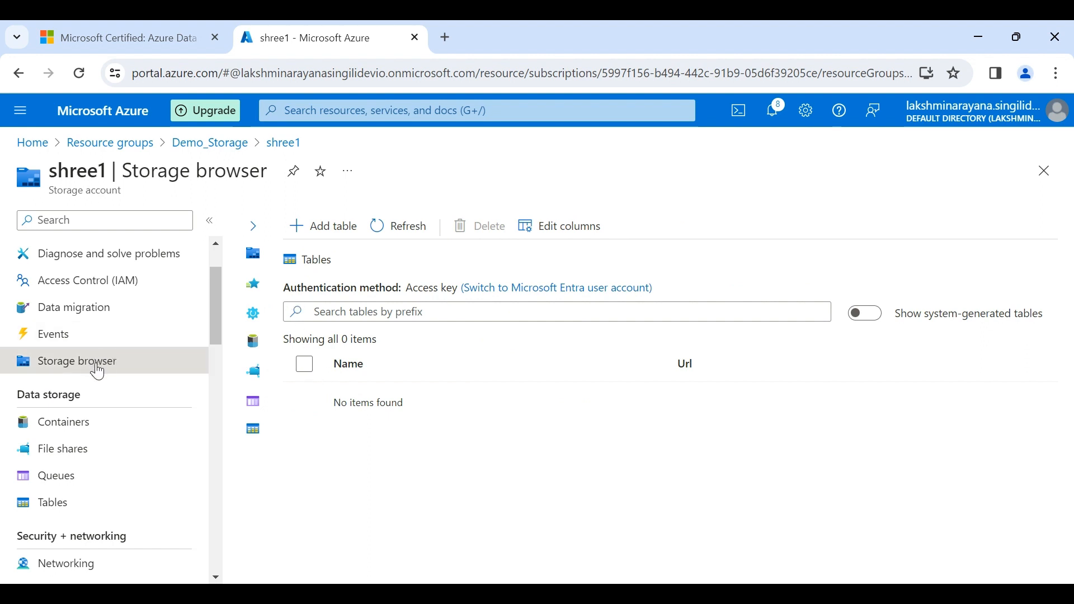
Step: Create a table named products in the shree1 storage account
{"action": "left_click", "coordinate": [70, 503]}
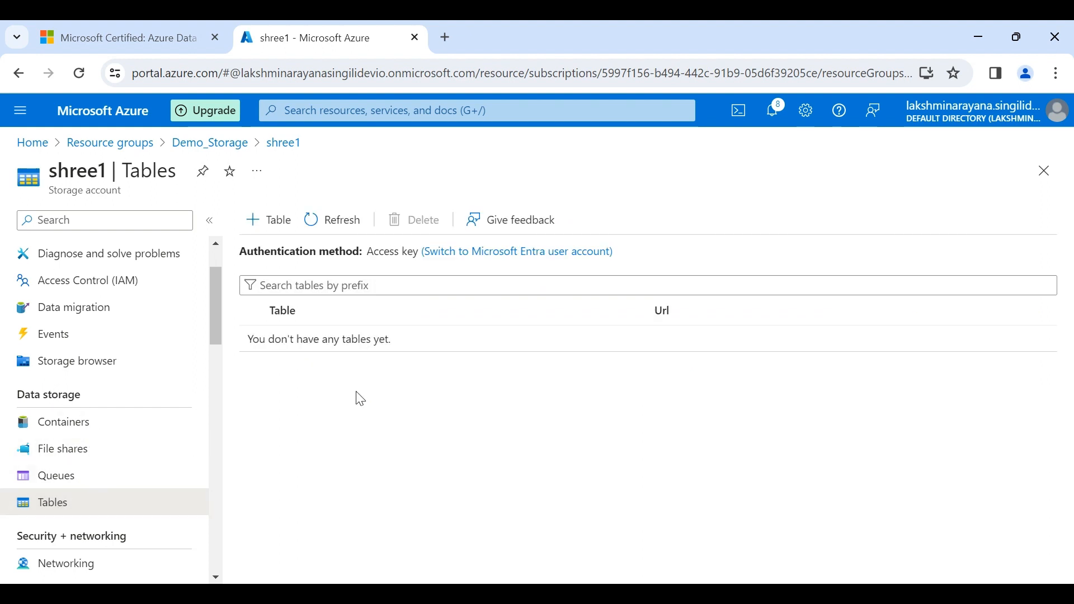
{"action": "left_click", "coordinate": [262, 232]}
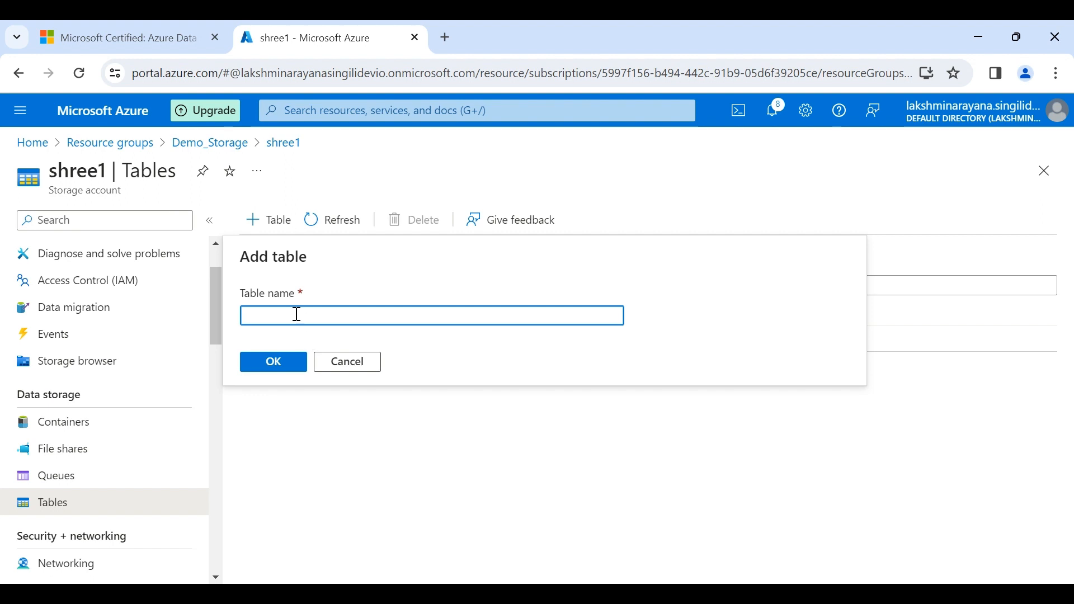
{"action": "type", "text": "products"}
{"action": "left_click", "coordinate": [268, 366]}
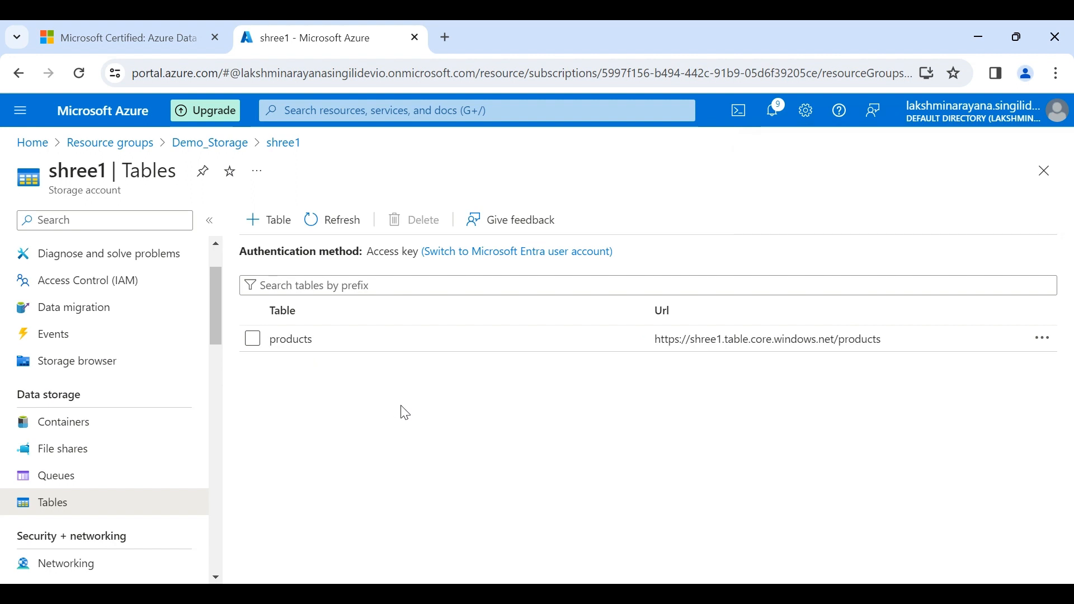
Step: Open the products table in Storage browser
{"action": "left_click", "coordinate": [132, 364]}
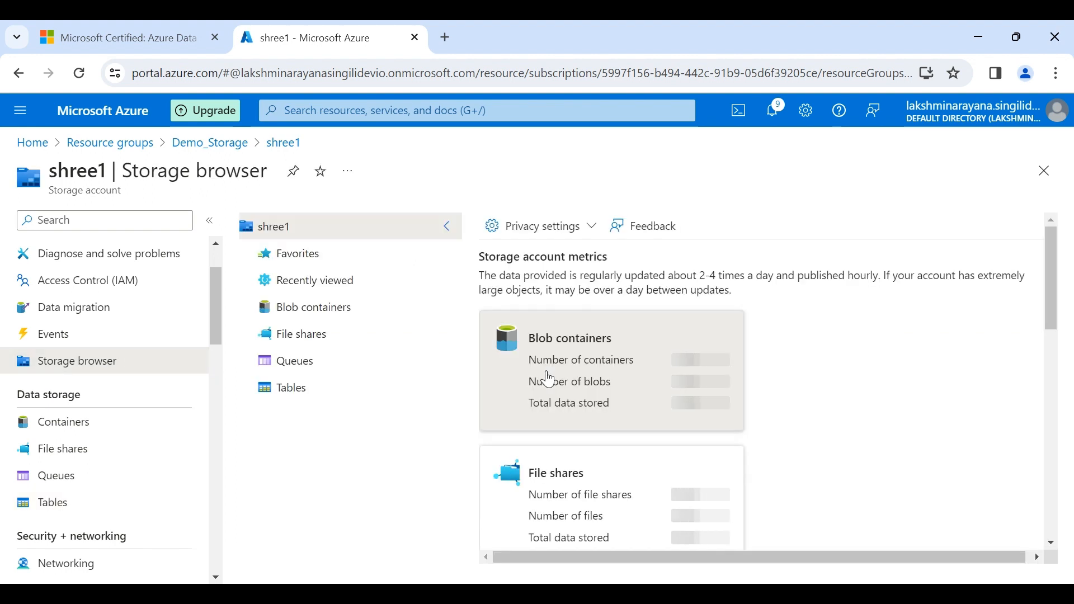
{"action": "scroll", "coordinate": [602, 436], "scroll_direction": "down", "scroll_amount": 7}
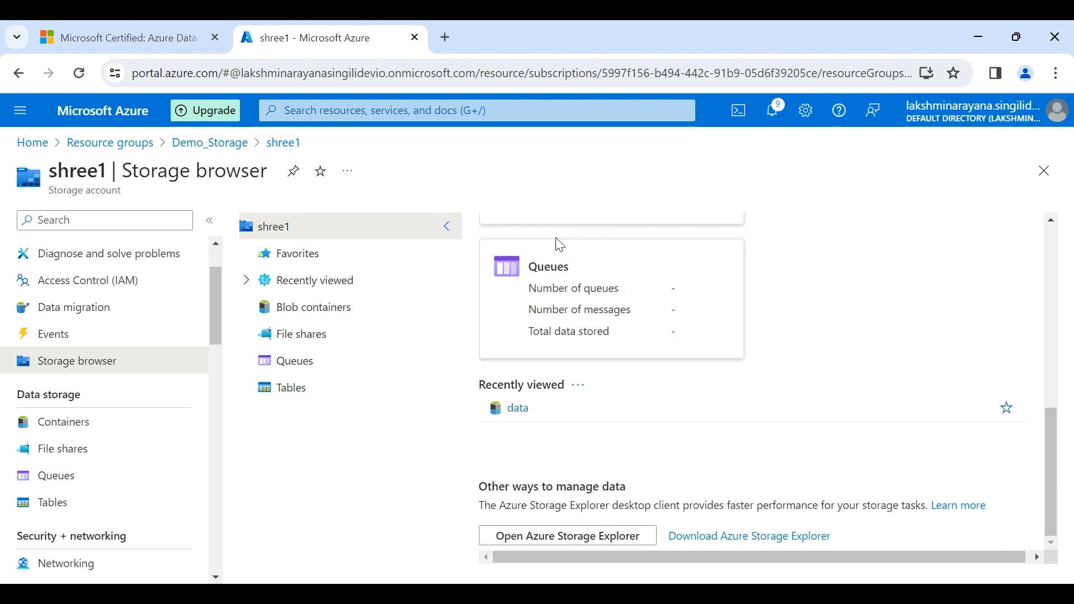
{"action": "scroll", "coordinate": [556, 243], "scroll_direction": "up", "scroll_amount": 3}
{"action": "left_click", "coordinate": [558, 372]}
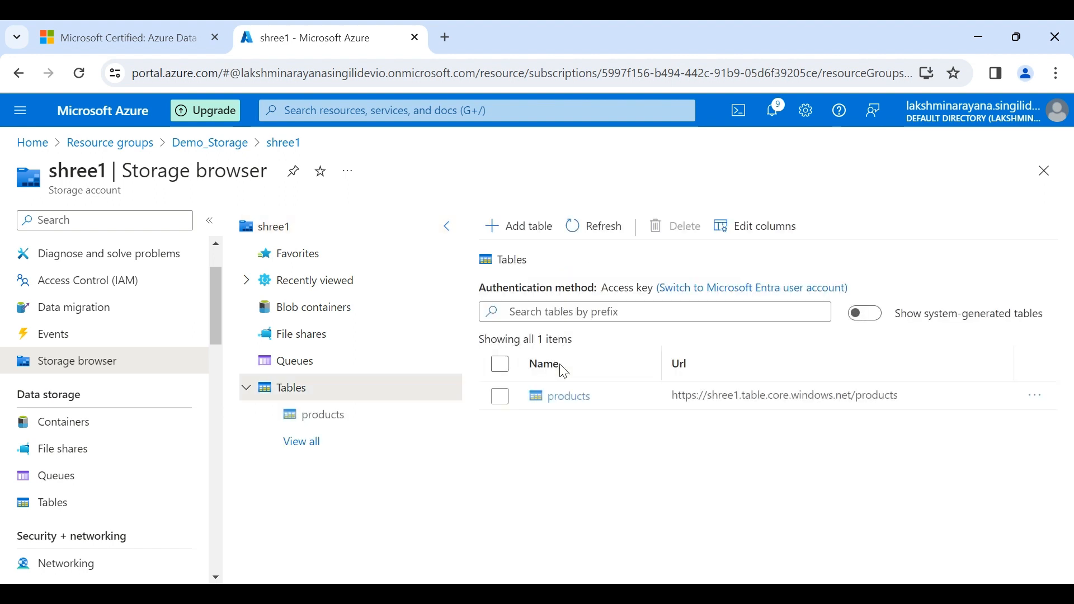
{"action": "left_click", "coordinate": [554, 401]}
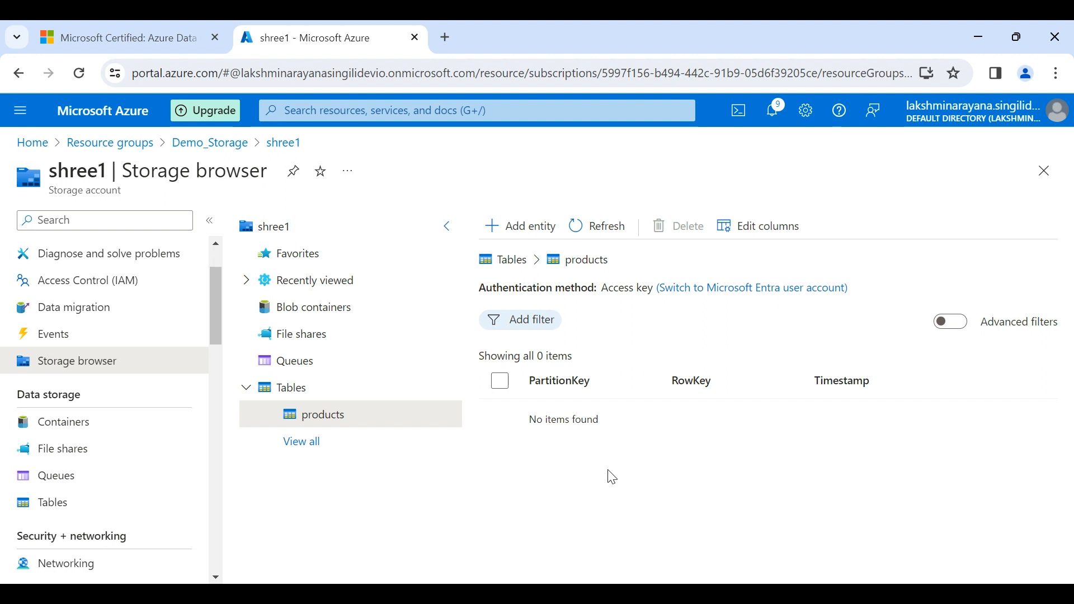
Step: Start a new entity in the products table with PartitionKey 1 and RowKey 1
{"action": "left_click", "coordinate": [507, 236]}
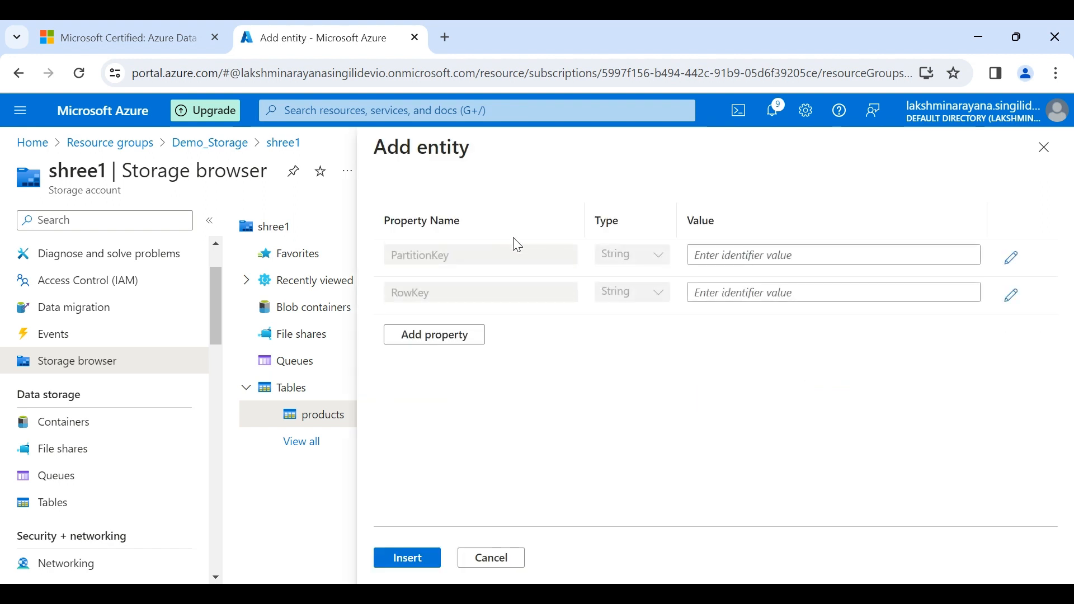
{"action": "left_click", "coordinate": [742, 254]}
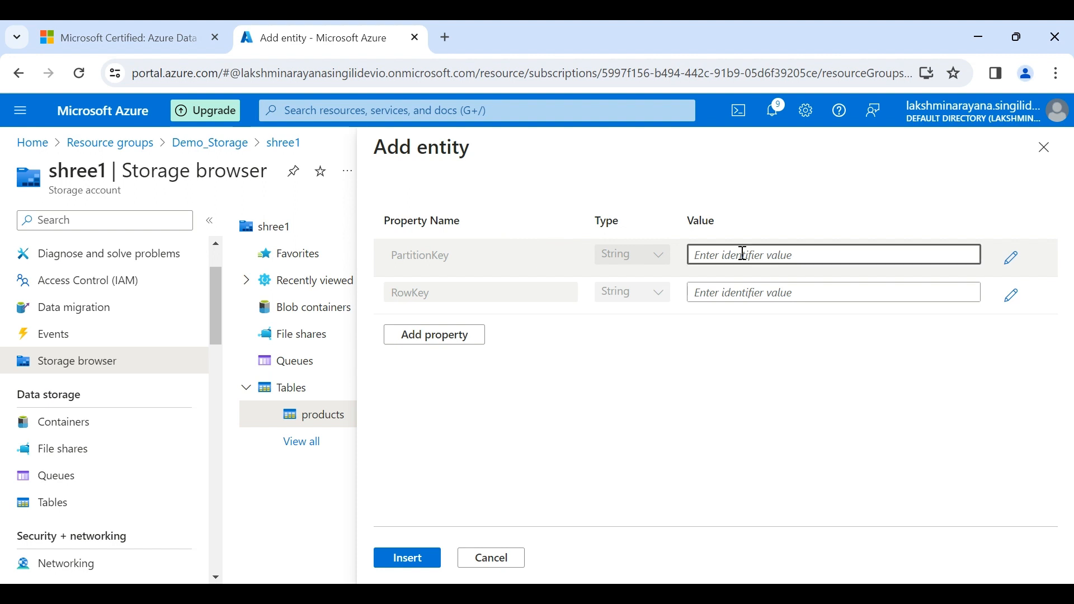
{"action": "type", "text": "1"}
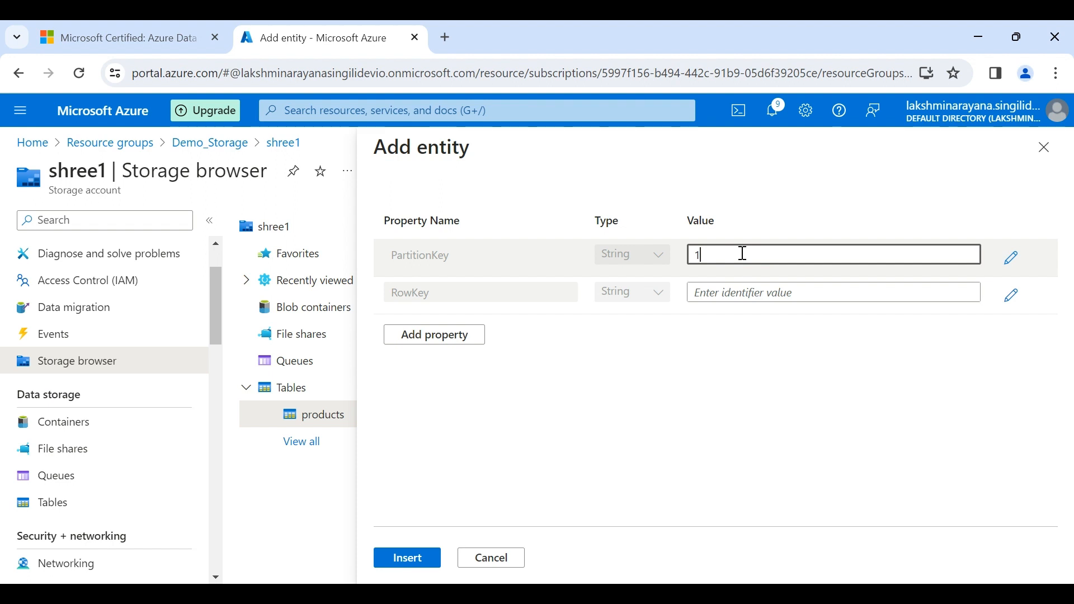
{"action": "left_click", "coordinate": [732, 290]}
{"action": "type", "text": "1"}
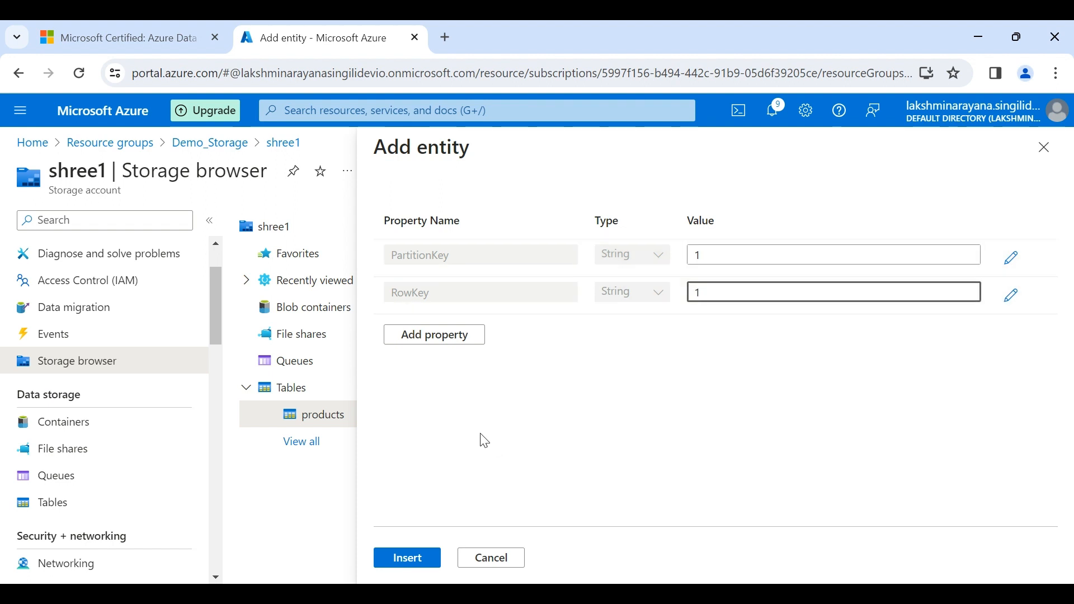
Step: Add a String property called Name with the value Widget to the new entity
{"action": "left_click", "coordinate": [441, 345]}
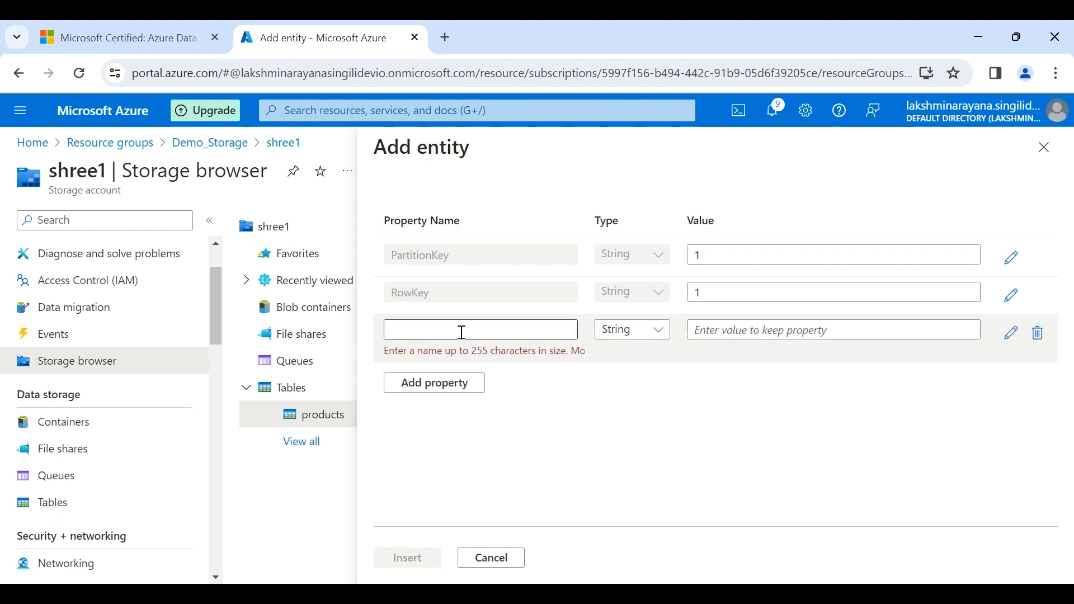
{"action": "left_click", "coordinate": [462, 332]}
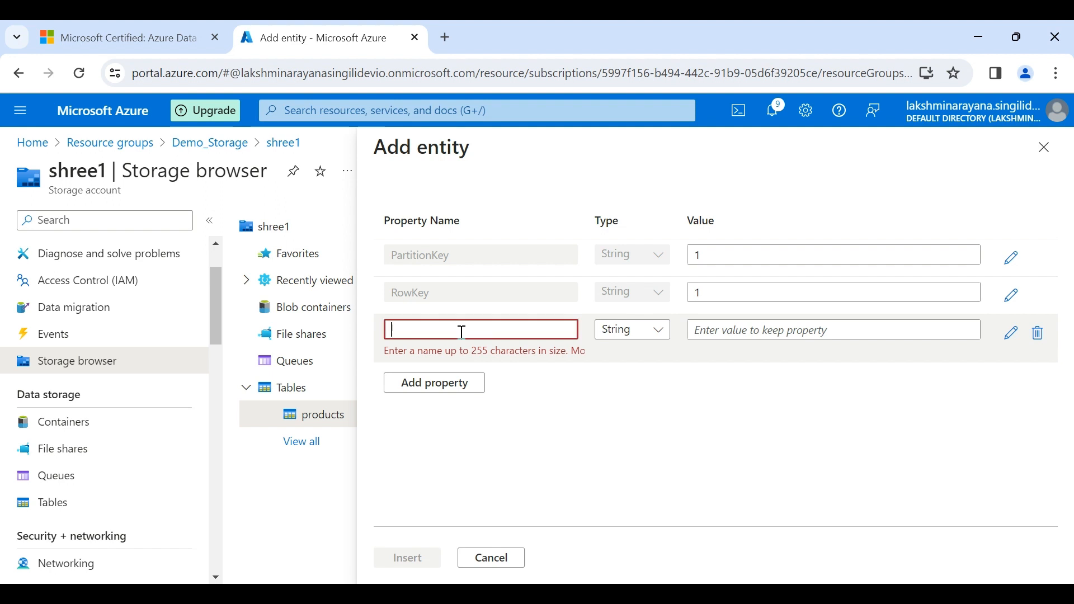
{"action": "type", "text": "Name"}
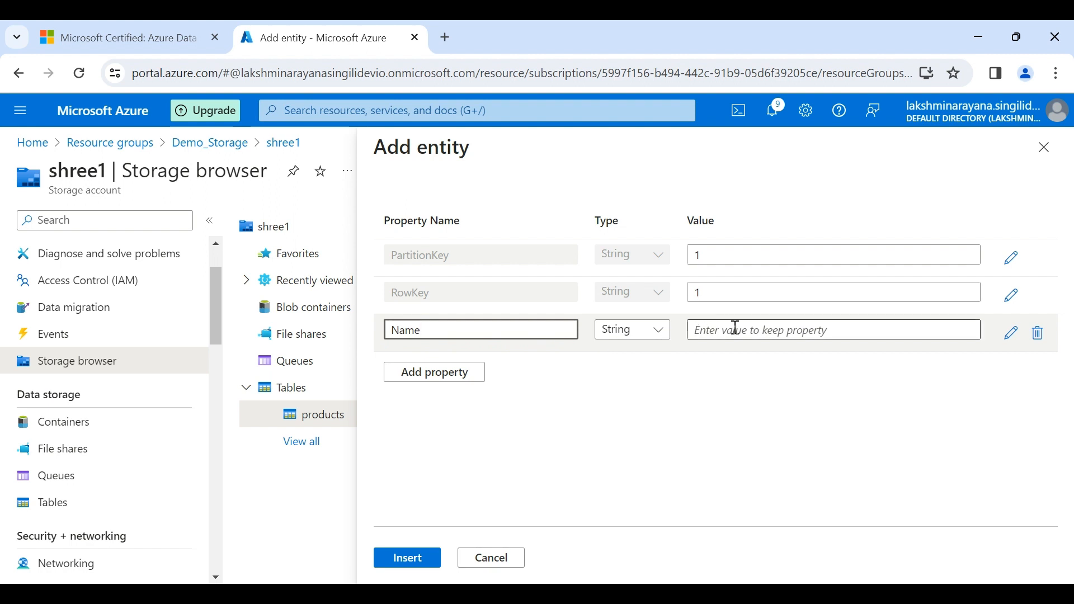
{"action": "left_click", "coordinate": [739, 332]}
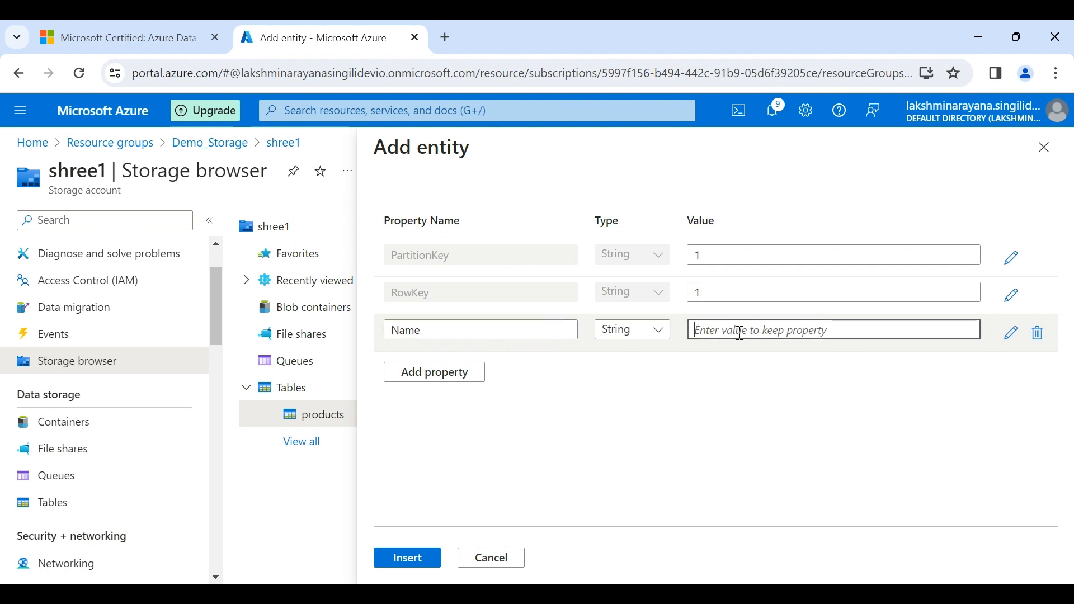
{"action": "type", "text": "Wi"}
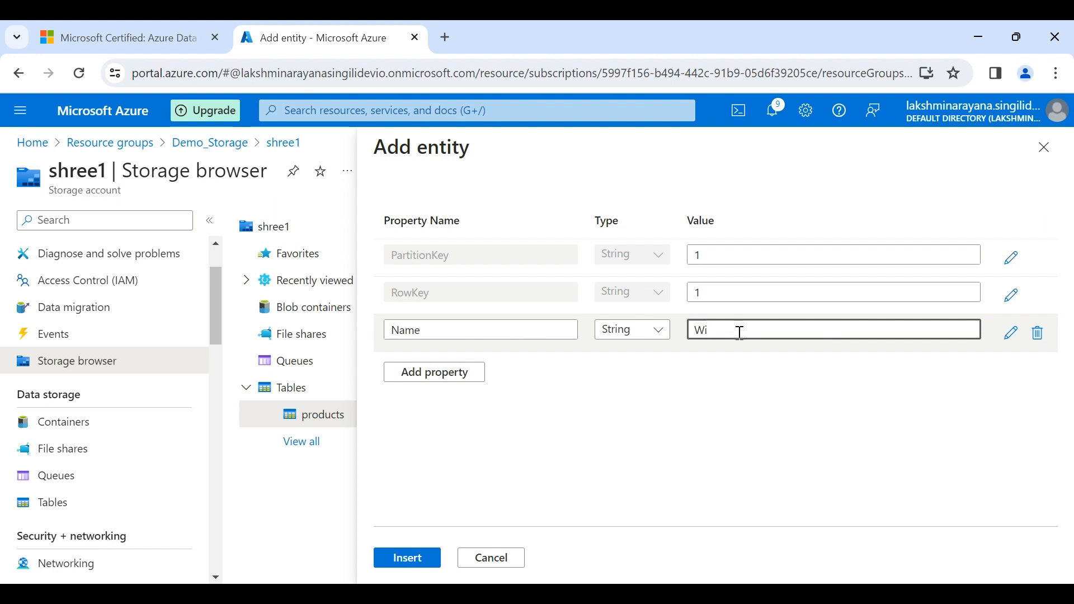
{"action": "type", "text": "dget"}
{"action": "left_click", "coordinate": [569, 410]}
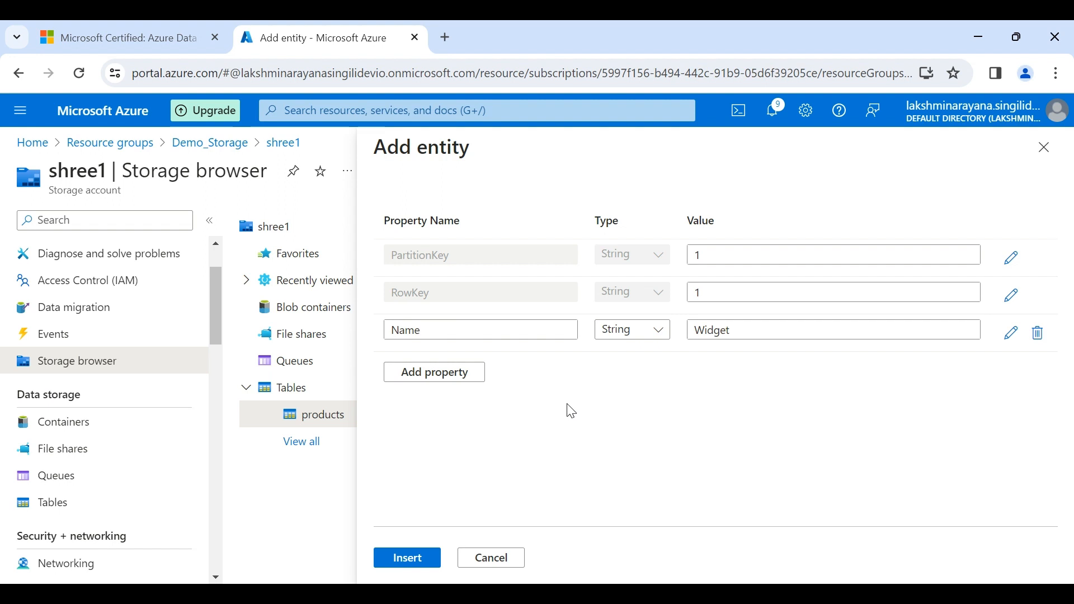
Step: Add a Price property of type Double with the value 2.99 to the entity
{"action": "left_click", "coordinate": [446, 376]}
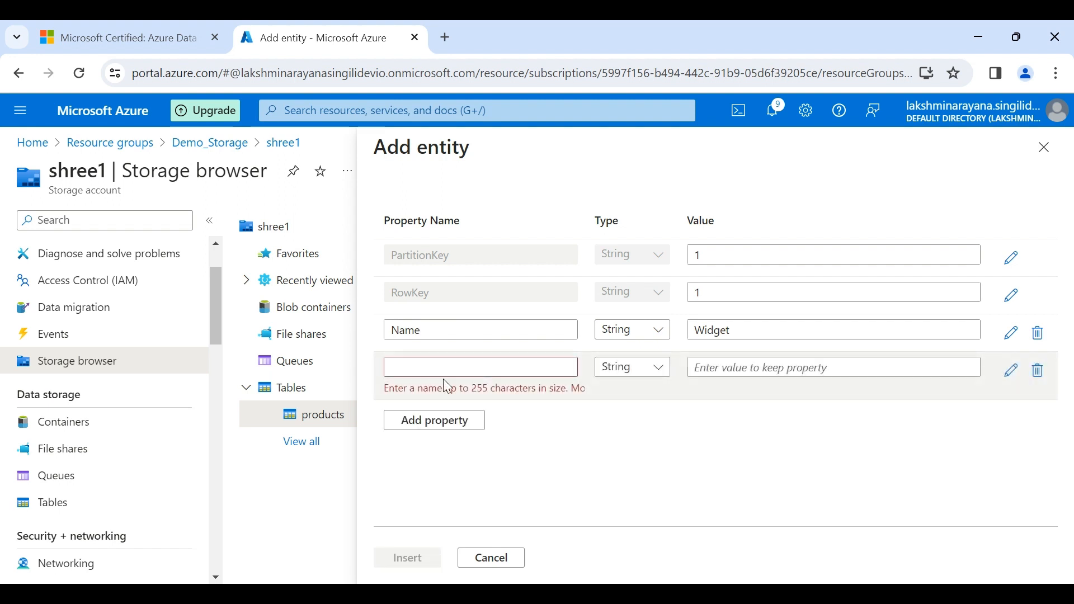
{"action": "left_click", "coordinate": [433, 372]}
{"action": "type", "text": "Price"}
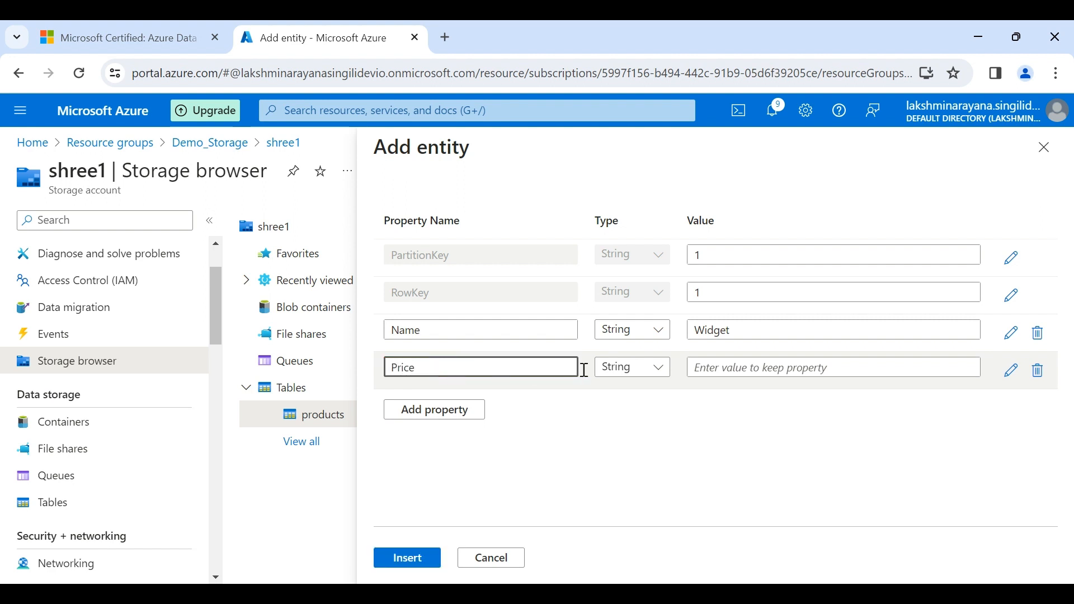
{"action": "left_click", "coordinate": [632, 377]}
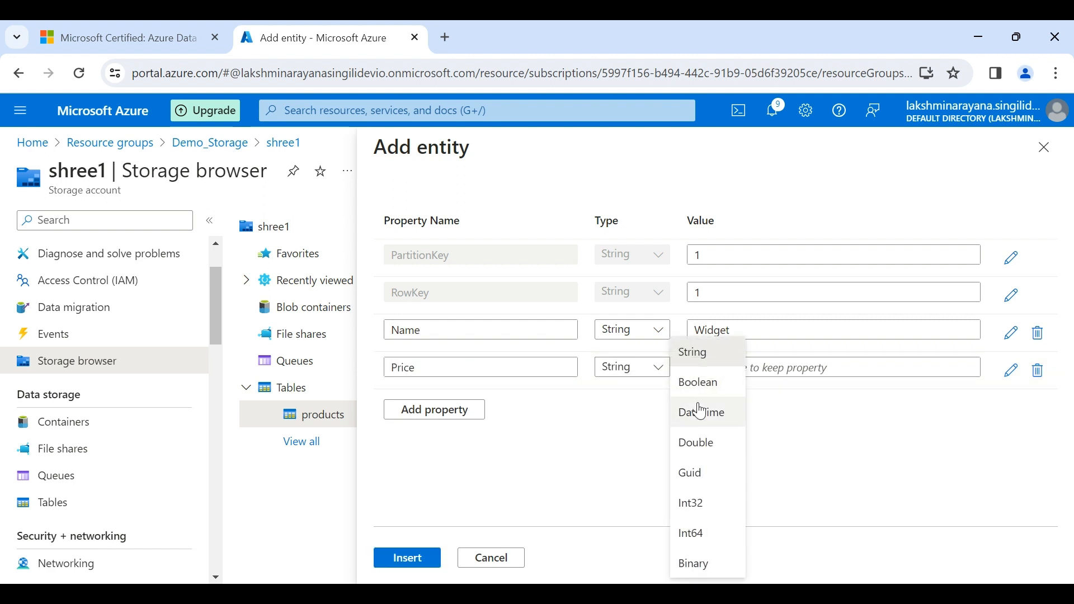
{"action": "left_click", "coordinate": [698, 442]}
{"action": "left_click", "coordinate": [741, 364]}
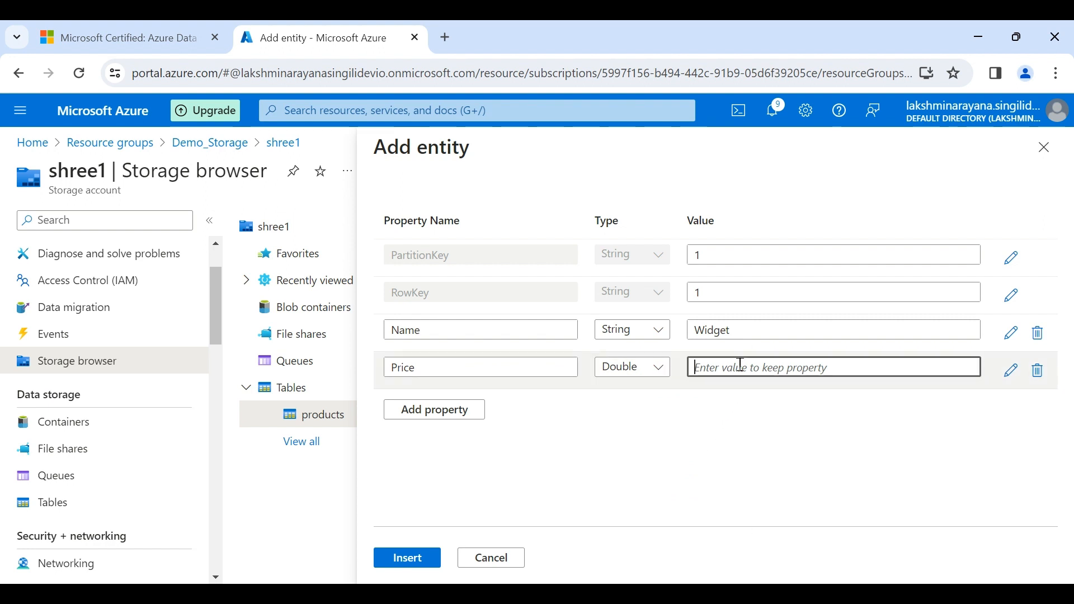
{"action": "type", "text": "2.99"}
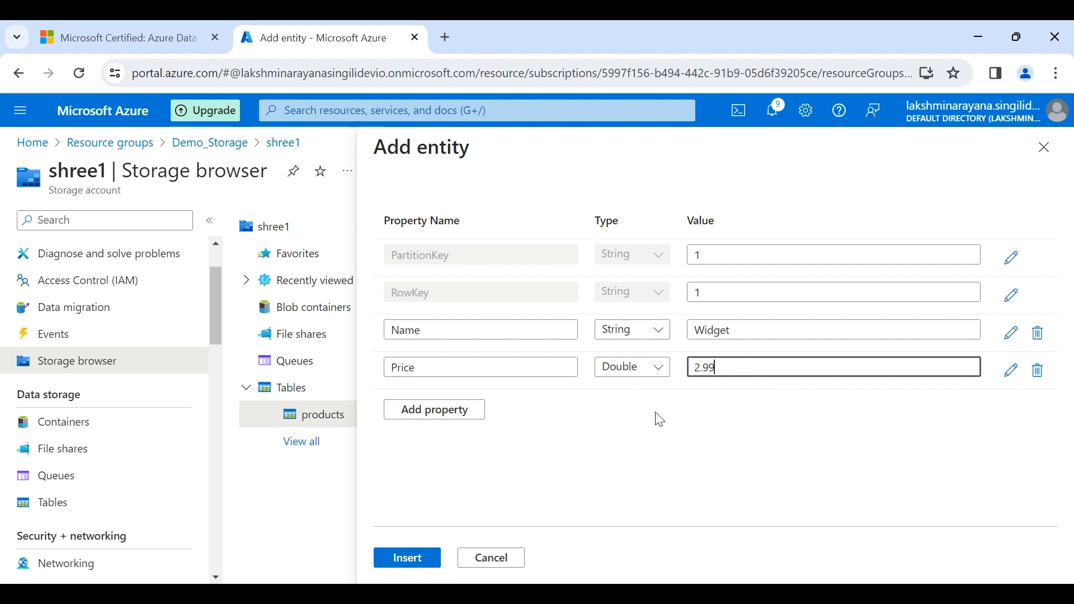
Step: Insert the entity into the products table and review all of its columns
{"action": "left_click", "coordinate": [412, 563]}
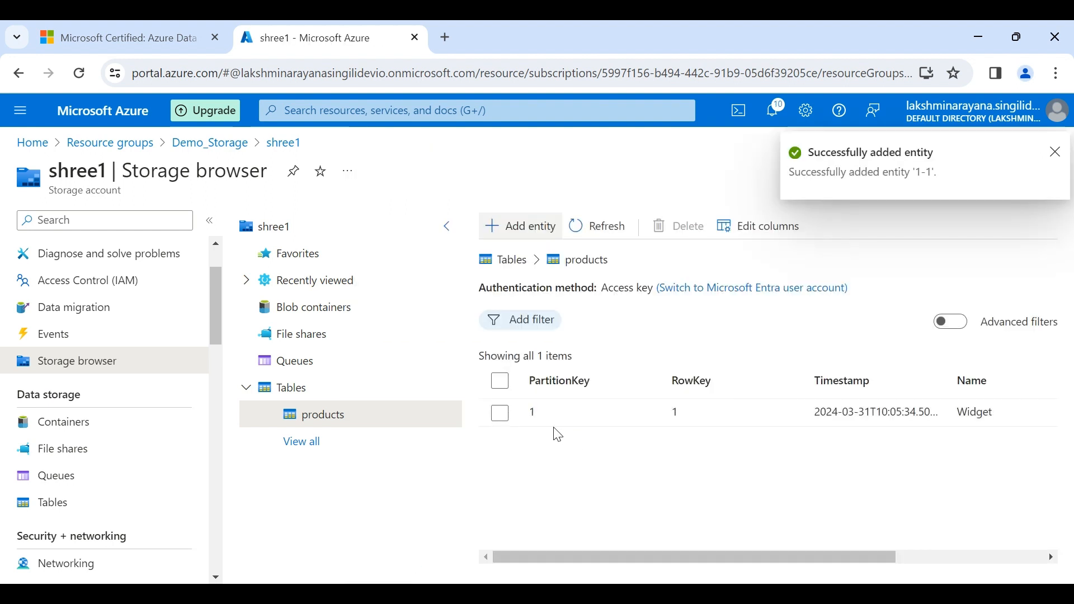
{"action": "scroll", "coordinate": [726, 407], "scroll_direction": "right", "scroll_amount": 1}
{"action": "scroll", "coordinate": [898, 425], "scroll_direction": "right", "scroll_amount": 3}
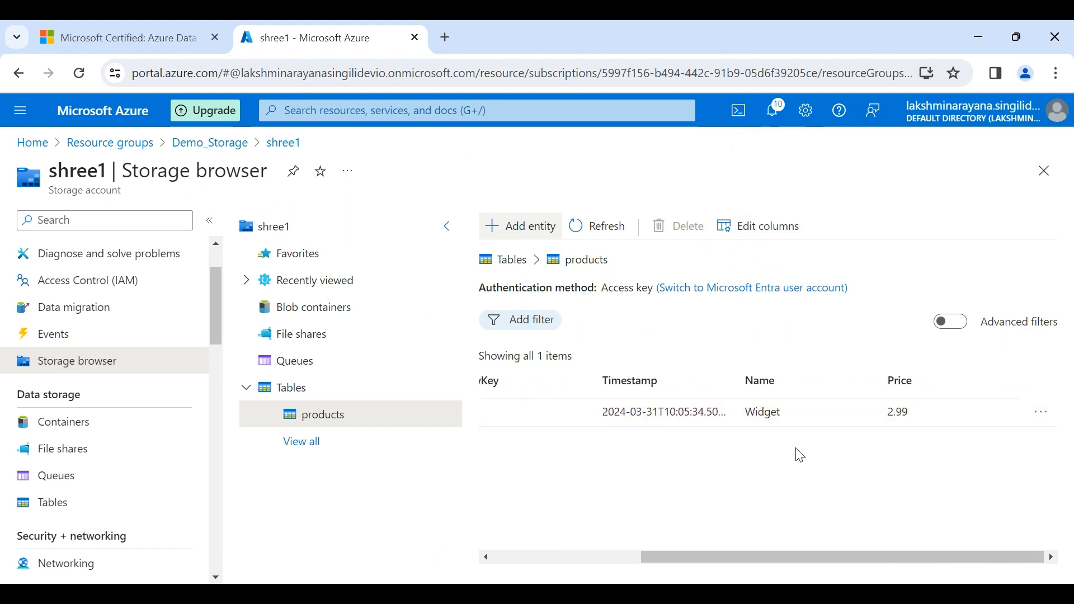
{"action": "scroll", "coordinate": [741, 468], "scroll_direction": "left", "scroll_amount": 4}
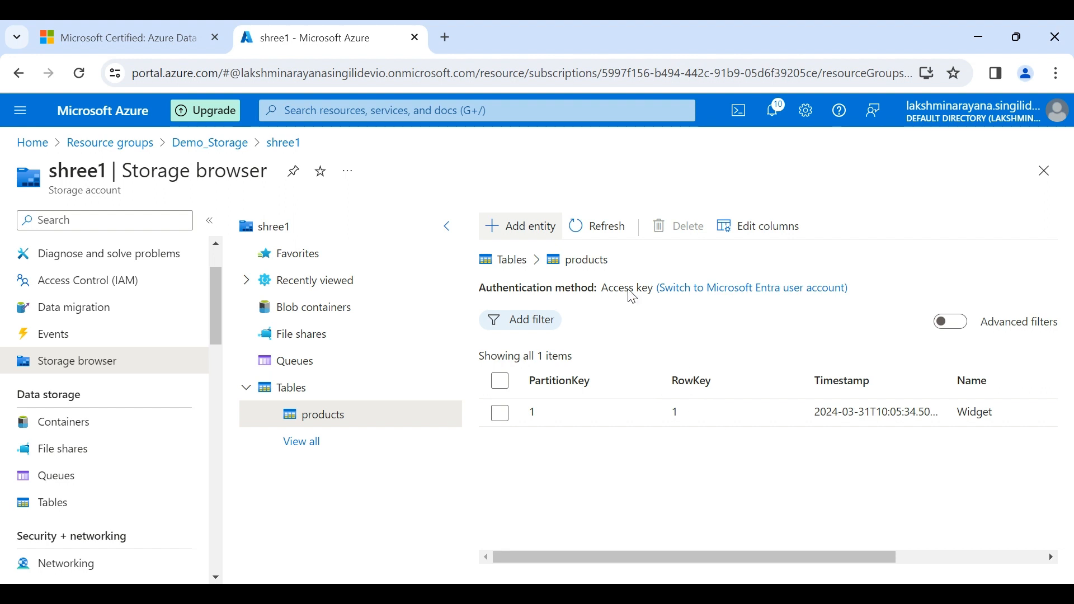
Step: Start another entity in the products table with PartitionKey 1 and RowKey 2
{"action": "left_click", "coordinate": [512, 225]}
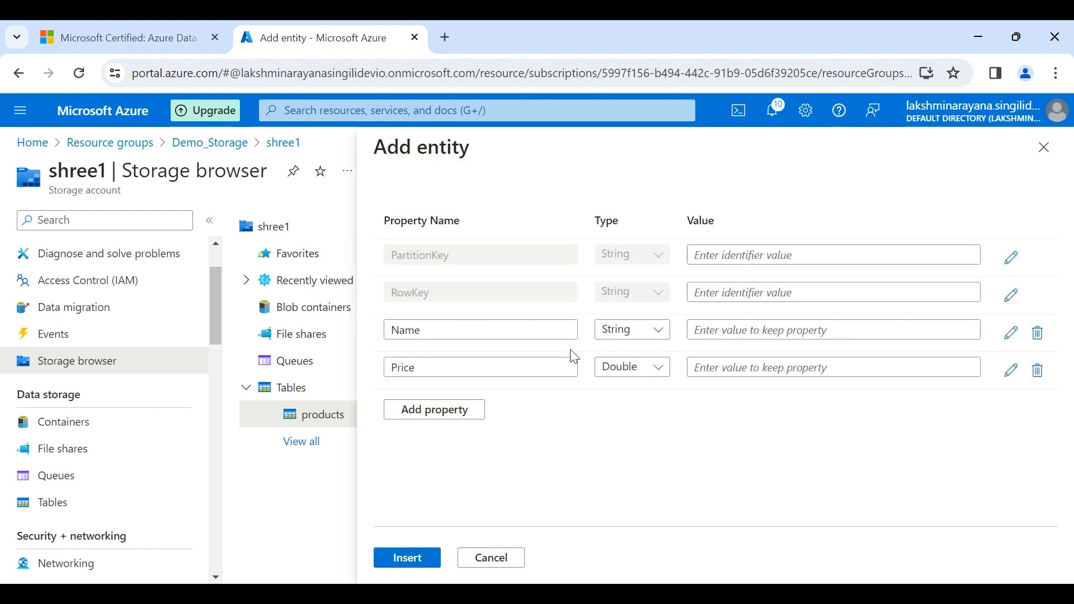
{"action": "left_click", "coordinate": [735, 258]}
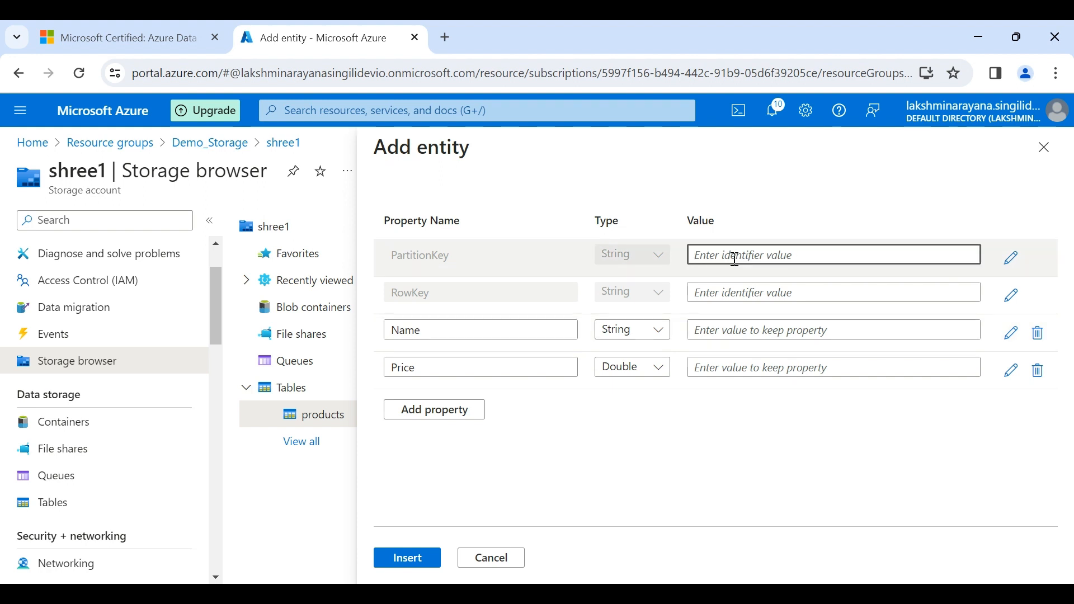
{"action": "type", "text": "1"}
{"action": "left_click", "coordinate": [752, 294]}
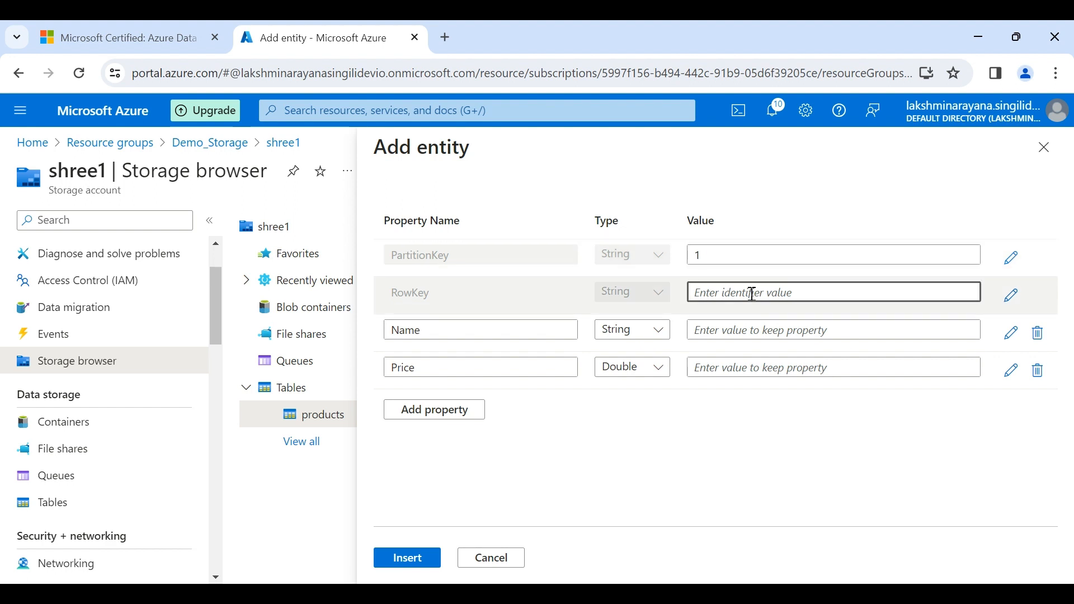
{"action": "type", "text": "2"}
Step: Give the new entity the Name value Kniknak and the Price value 1.99
{"action": "left_click", "coordinate": [483, 329]}
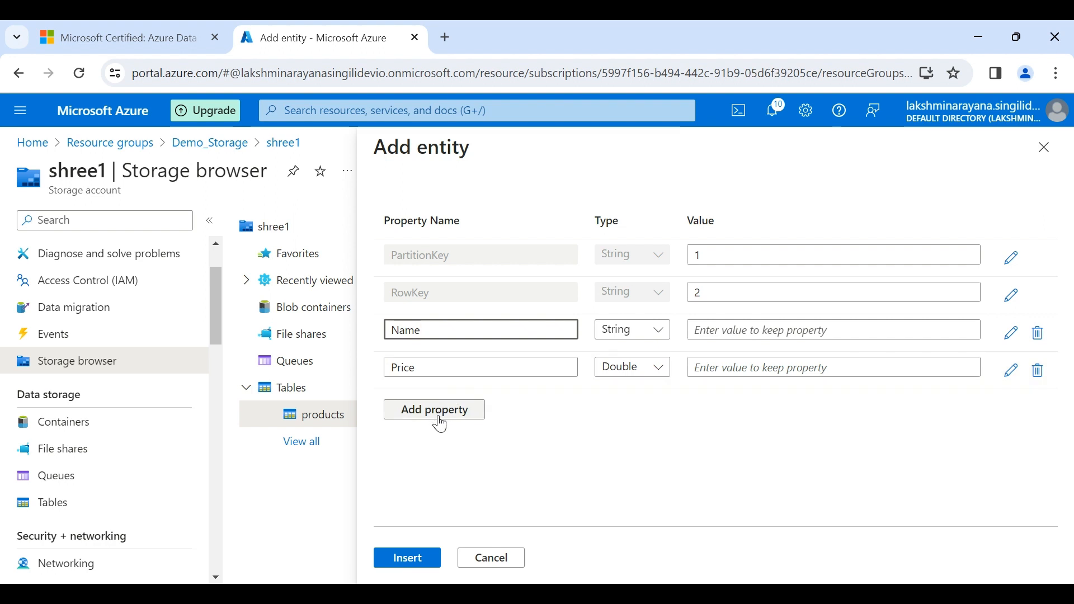
{"action": "left_click", "coordinate": [713, 330]}
{"action": "type", "text": "Ki"}
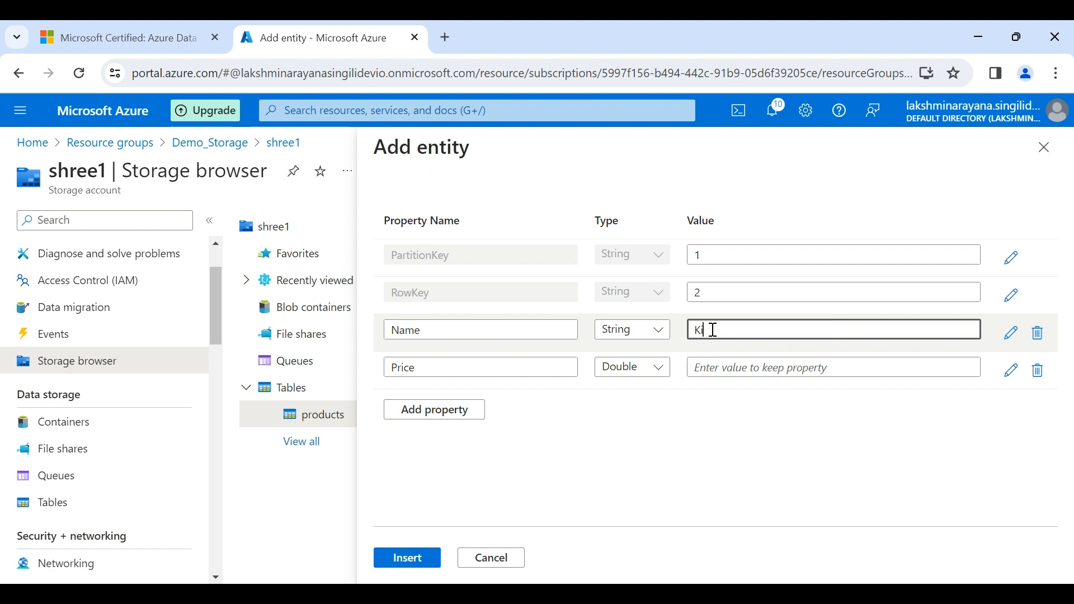
{"action": "key", "text": "BackSpace"}
{"action": "type", "text": "niknak"}
{"action": "left_click", "coordinate": [718, 362]}
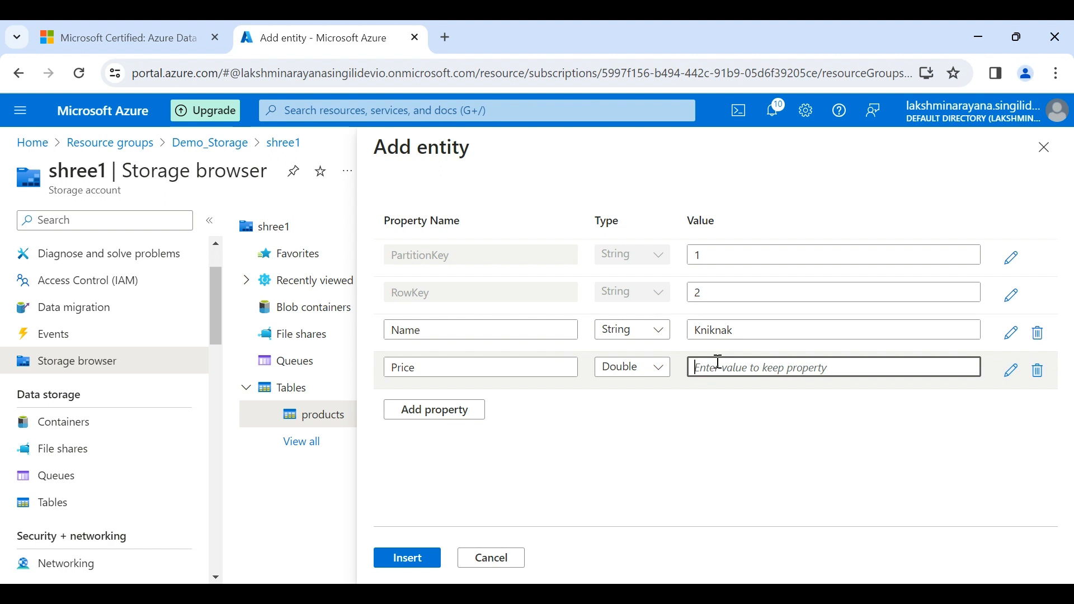
{"action": "type", "text": "1.99"}
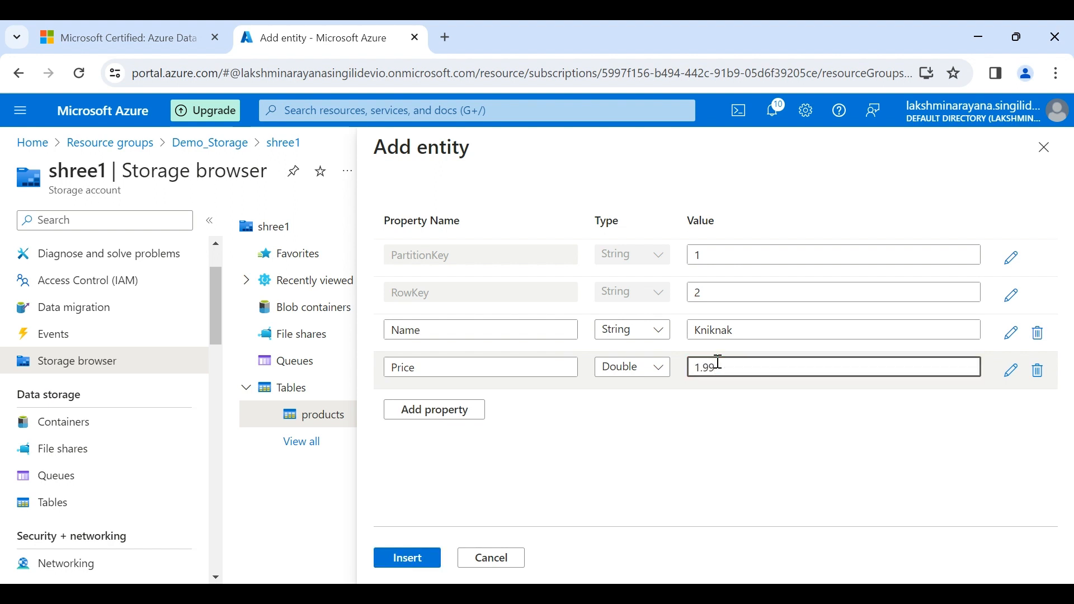
Step: Add a Discontinued property of type Boolean with the value true to the entity
{"action": "left_click", "coordinate": [447, 412]}
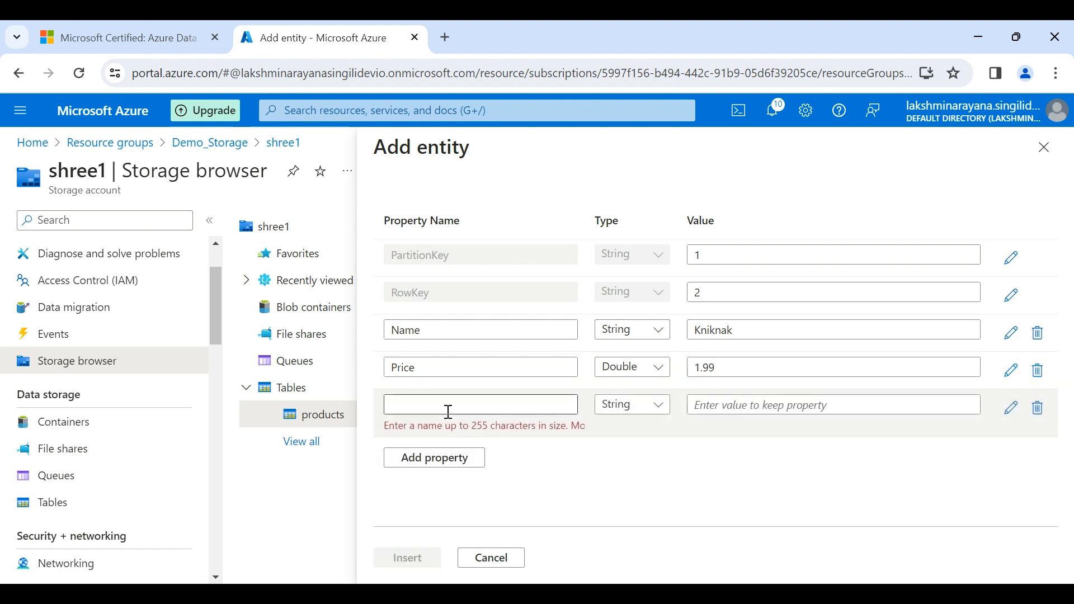
{"action": "left_click", "coordinate": [431, 409]}
{"action": "type", "text": "D"}
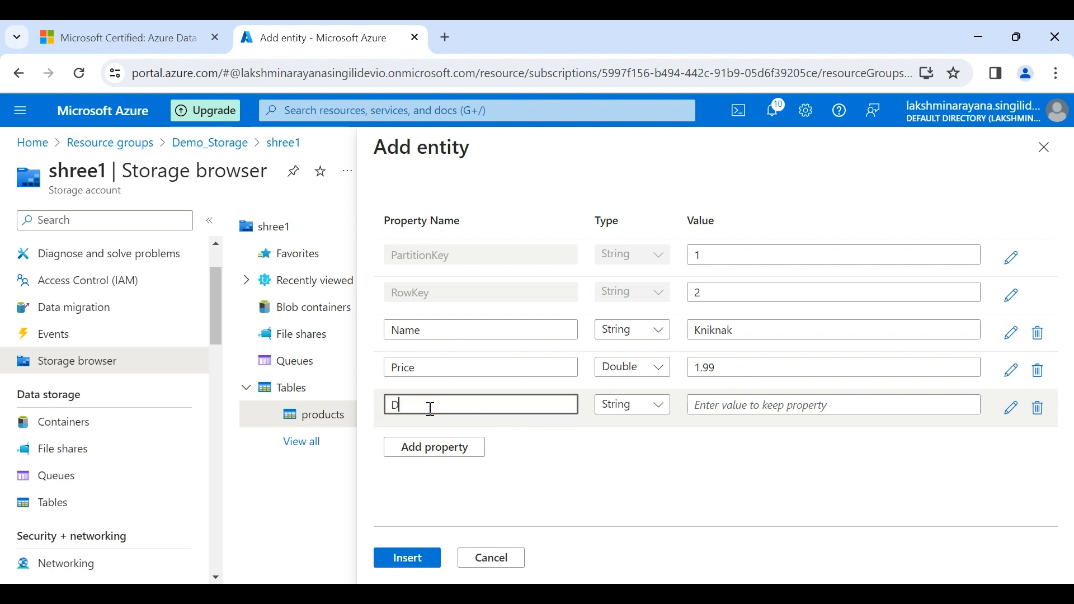
{"action": "type", "text": "iscontinued"}
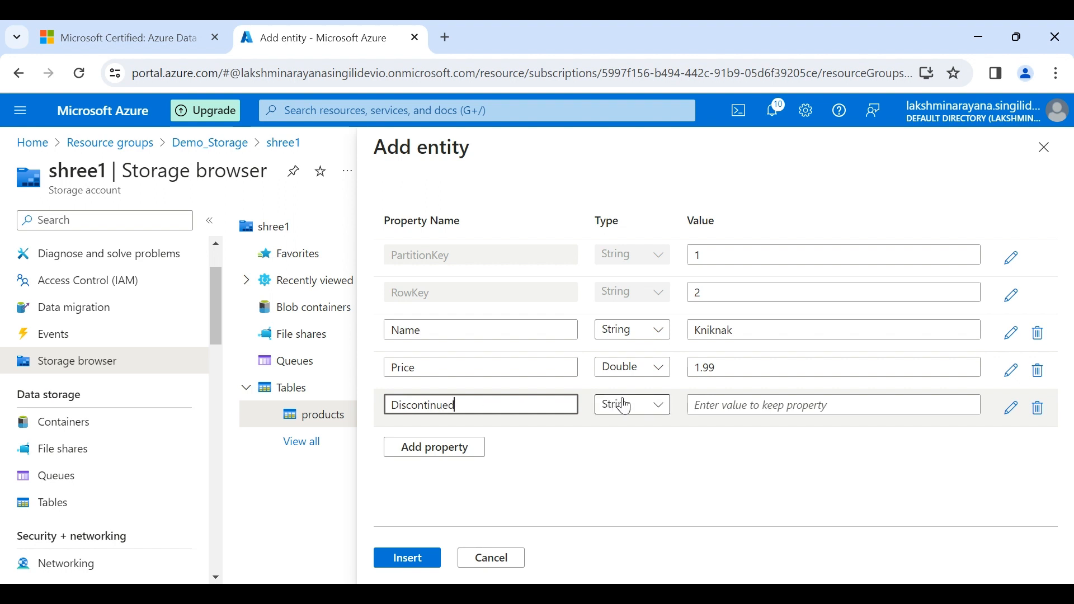
{"action": "left_click", "coordinate": [625, 407]}
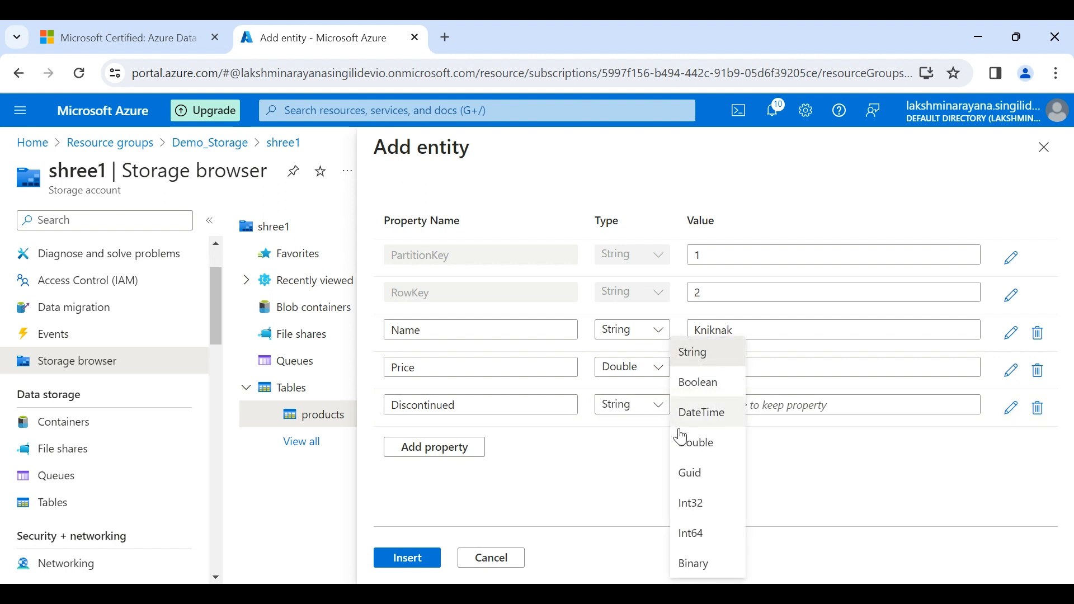
{"action": "left_click", "coordinate": [694, 383]}
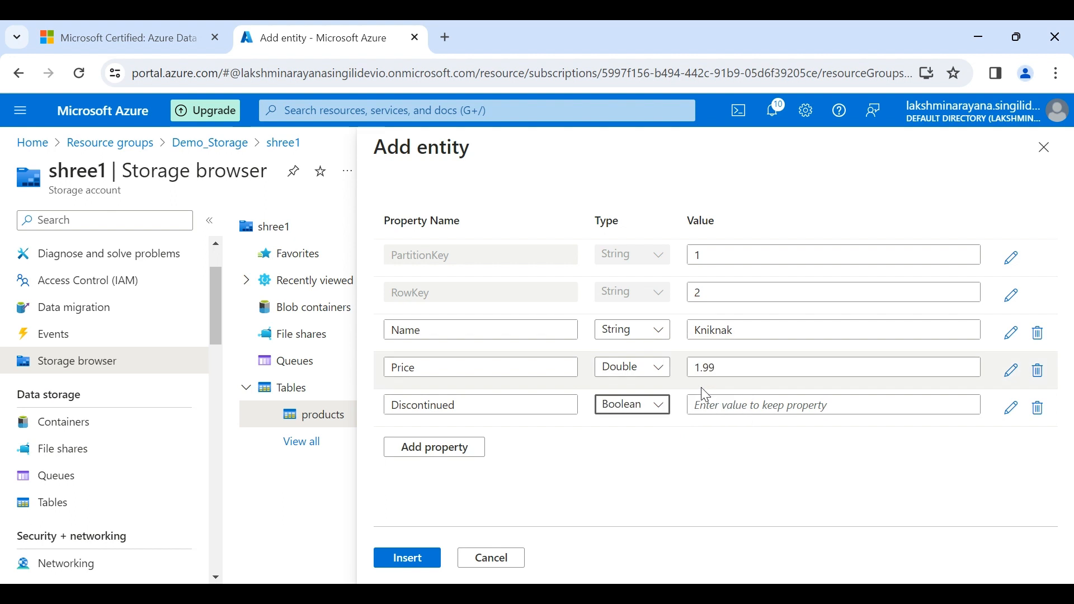
{"action": "left_click", "coordinate": [735, 405]}
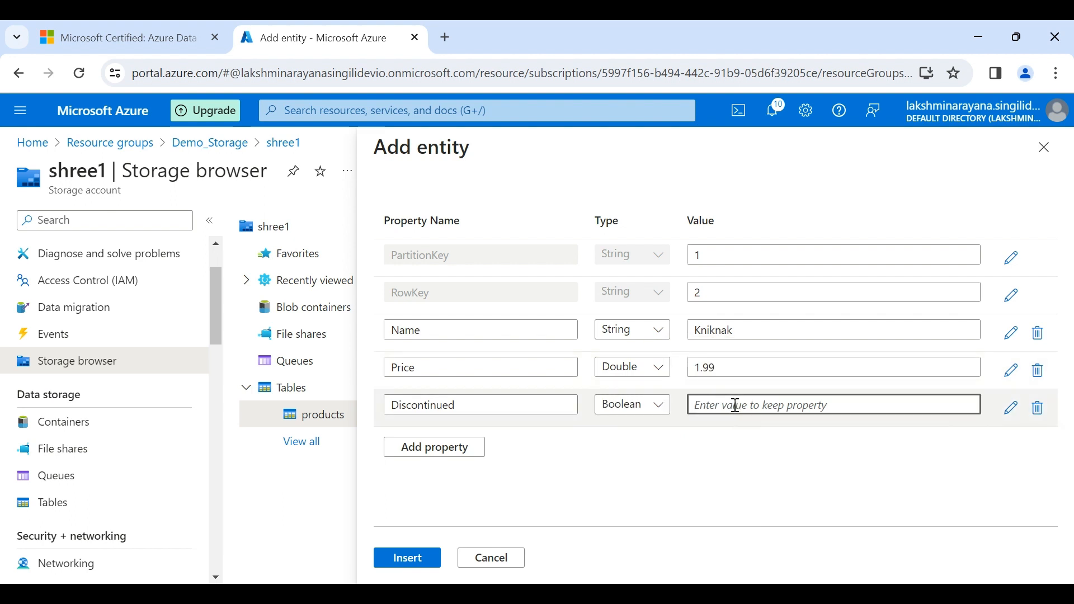
{"action": "type", "text": "tr"}
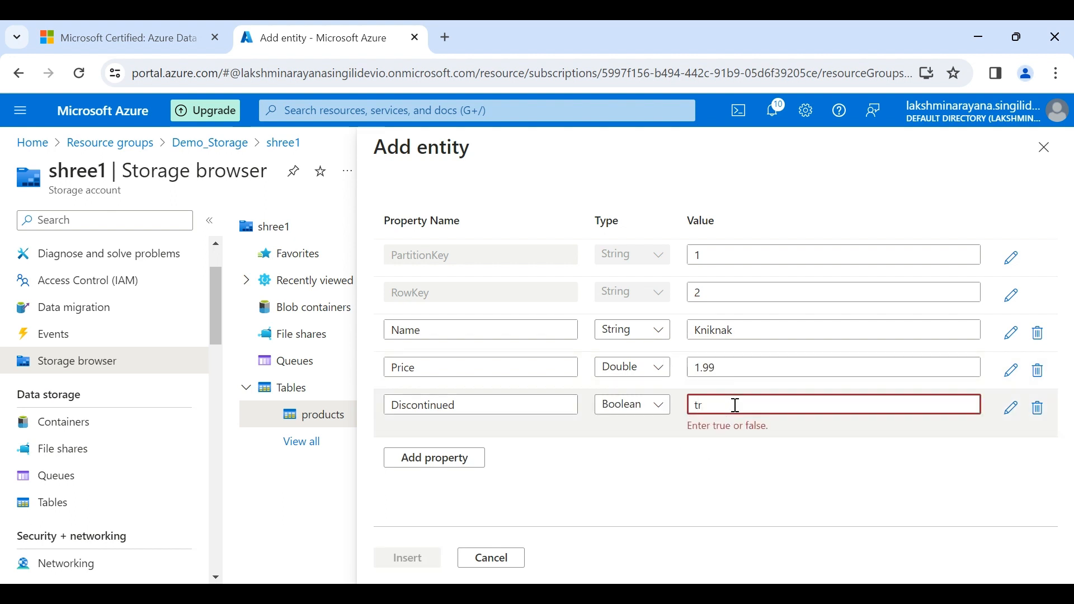
{"action": "type", "text": "ue"}
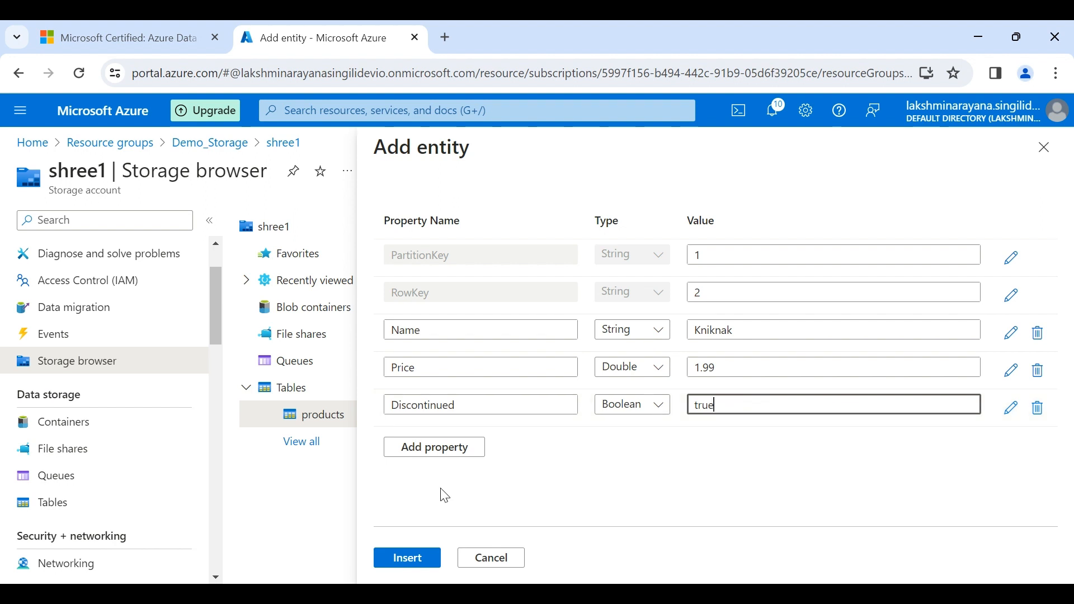
Step: Insert the entity into the products table and review the table's columns and column-editing options
{"action": "left_click", "coordinate": [408, 557]}
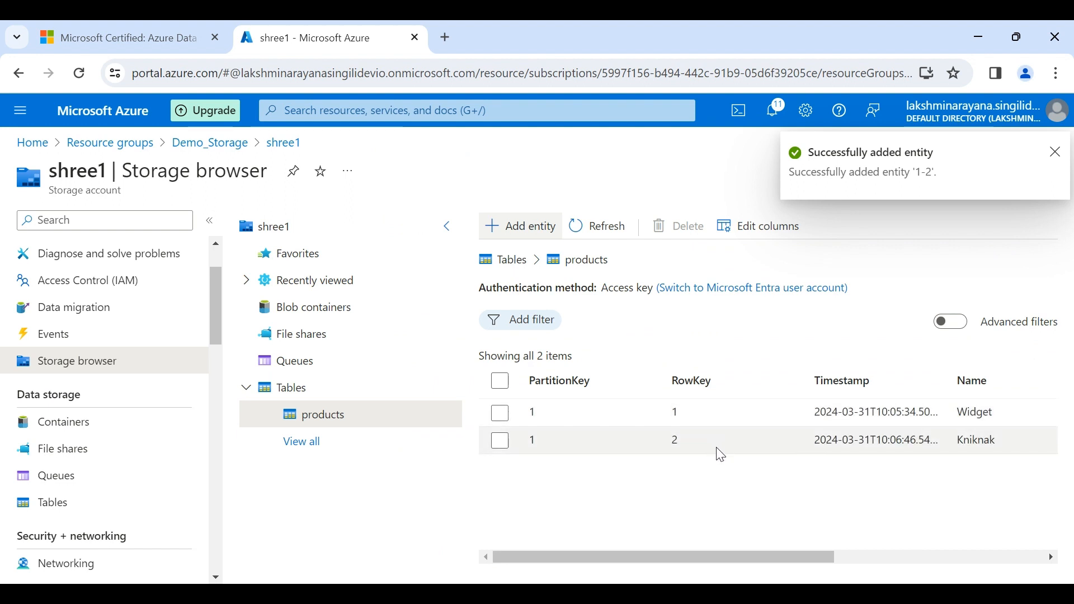
{"action": "scroll", "coordinate": [848, 450], "scroll_direction": "right", "scroll_amount": 3}
{"action": "scroll", "coordinate": [850, 455], "scroll_direction": "right", "scroll_amount": 5}
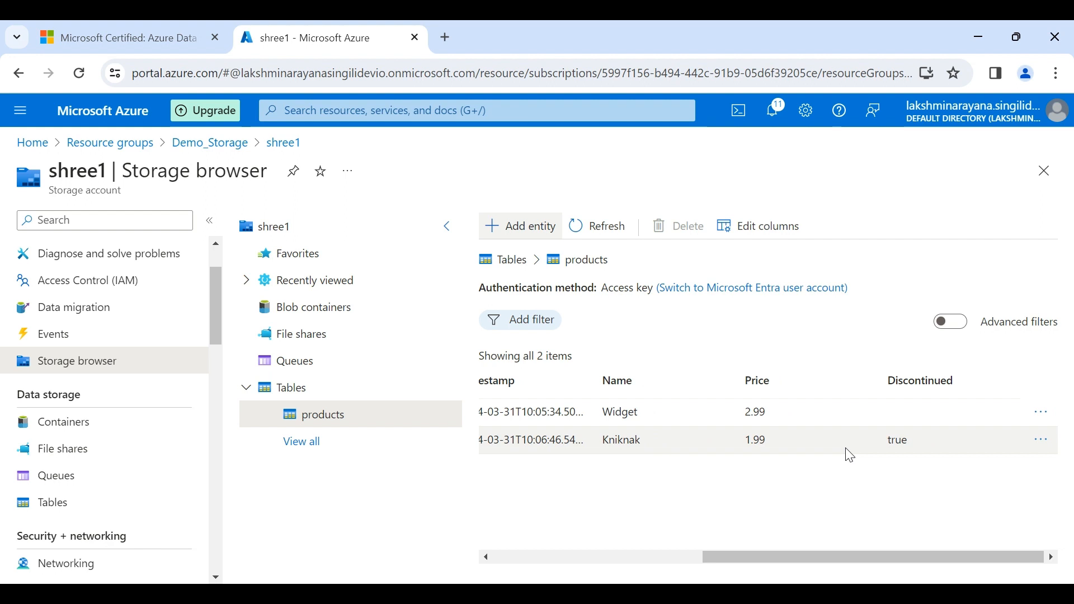
{"action": "scroll", "coordinate": [669, 475], "scroll_direction": "left", "scroll_amount": 4}
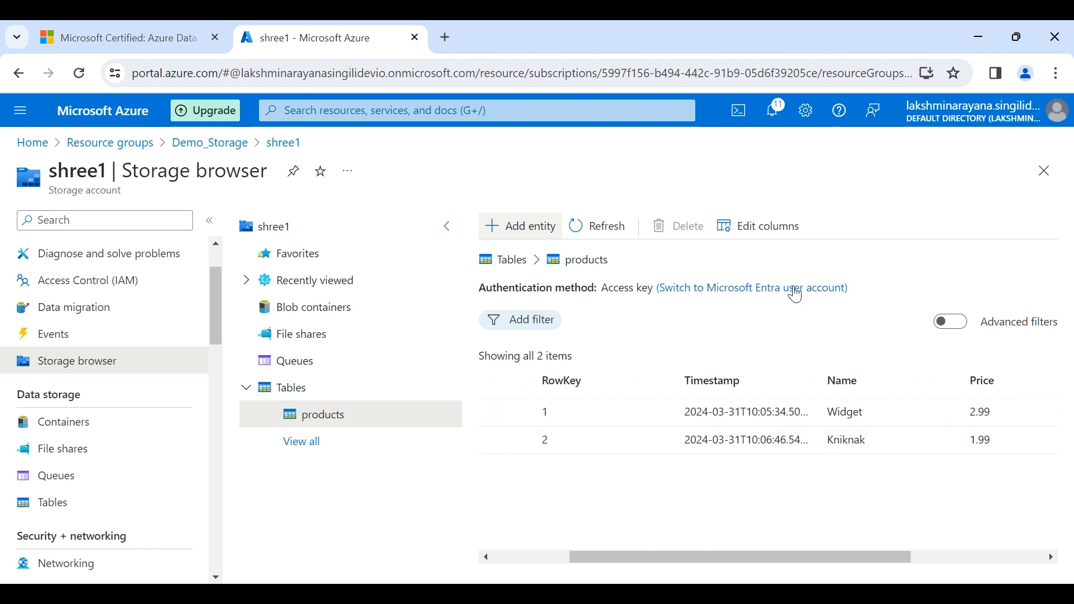
{"action": "left_click", "coordinate": [761, 226]}
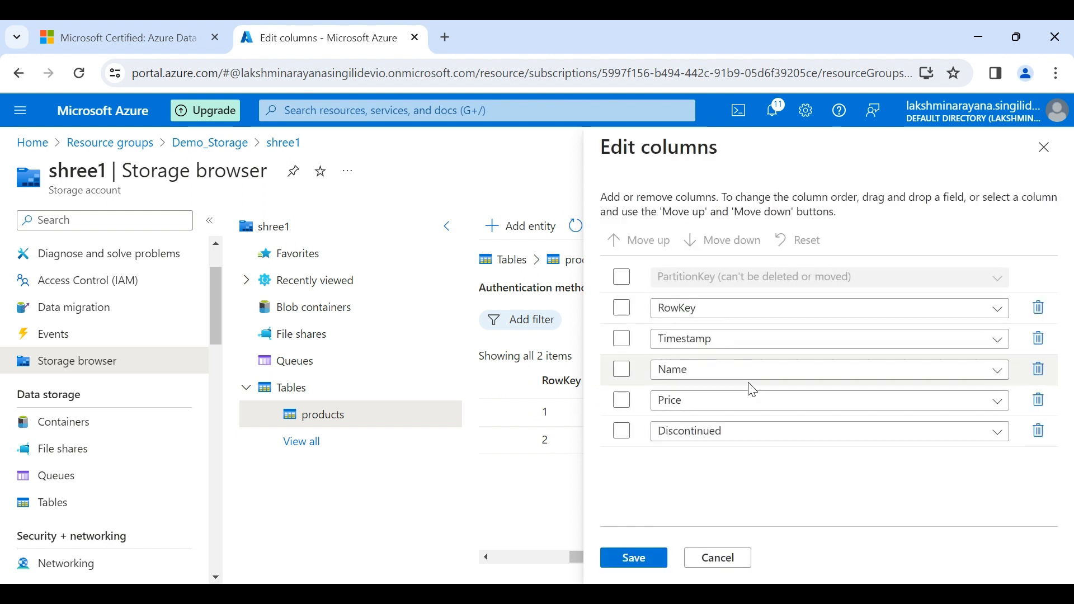
{"action": "left_click", "coordinate": [1044, 147]}
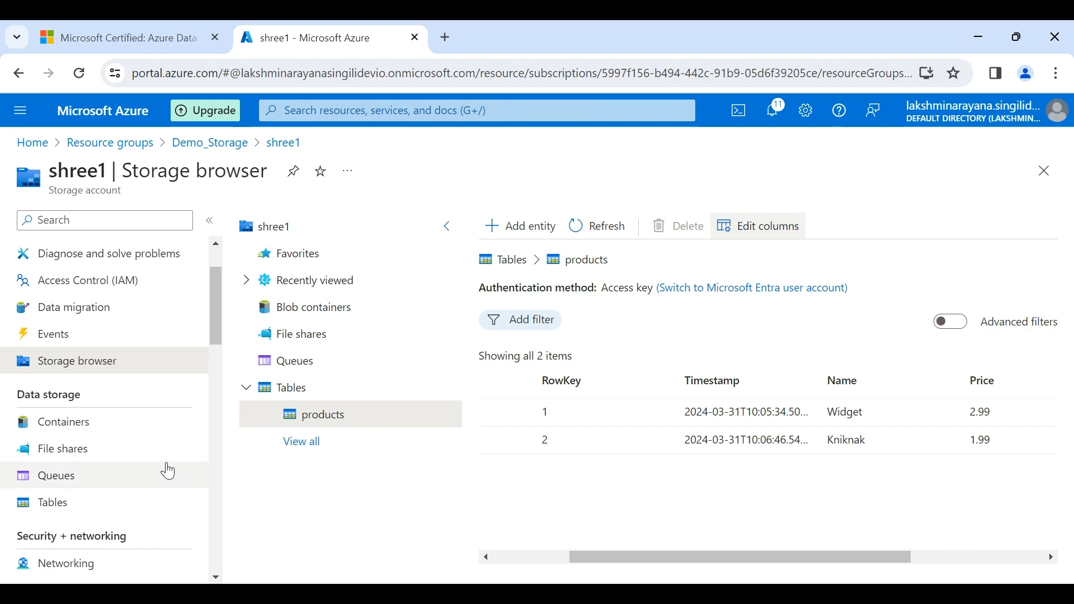
Step: Go back to the portal home and open the Demo_Storage resource group to view its resources
{"action": "scroll", "coordinate": [116, 372], "scroll_direction": "up", "scroll_amount": 3}
{"action": "left_click", "coordinate": [32, 144]}
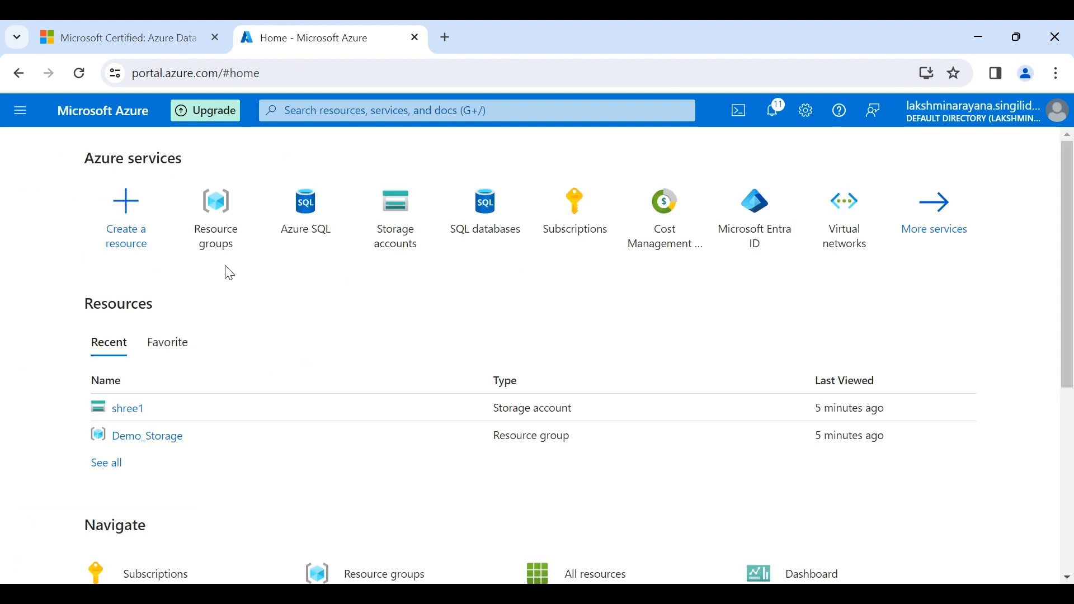
{"action": "left_click", "coordinate": [217, 249]}
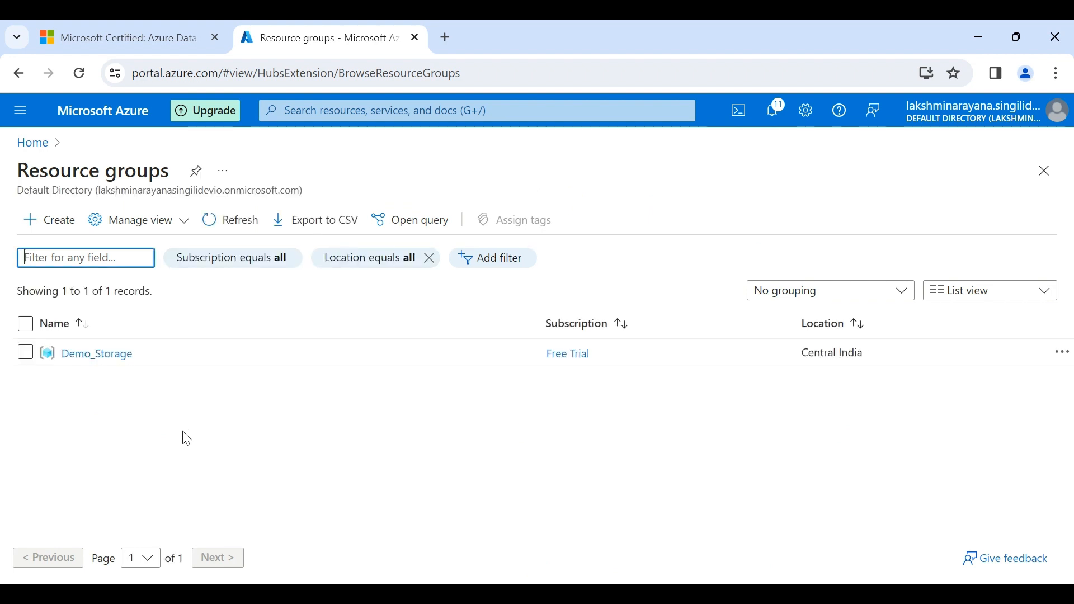
{"action": "left_click", "coordinate": [98, 353]}
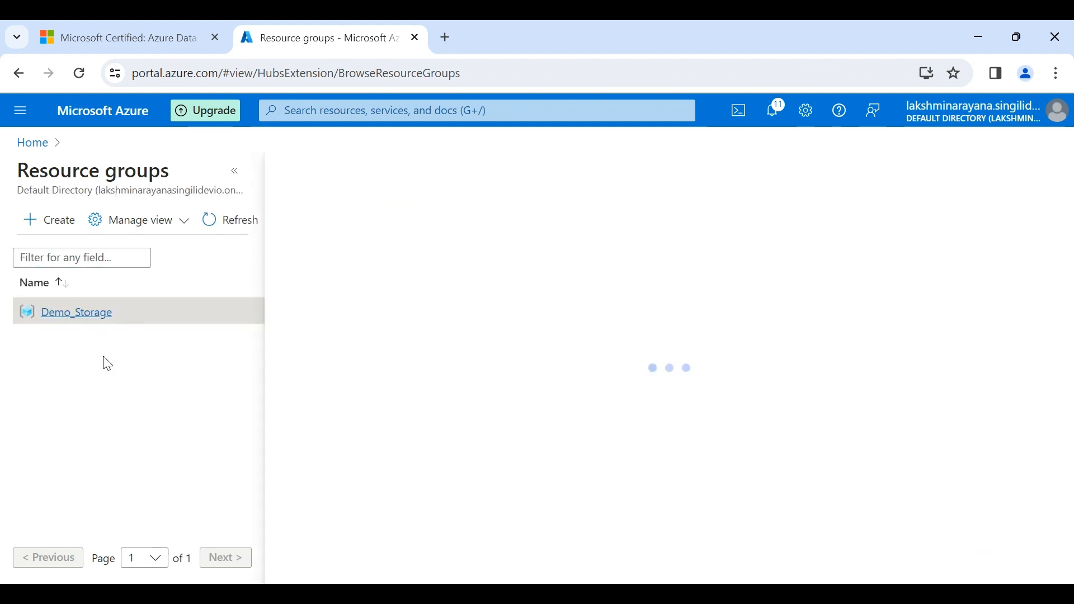
{"action": "scroll", "coordinate": [630, 471], "scroll_direction": "down", "scroll_amount": 1}
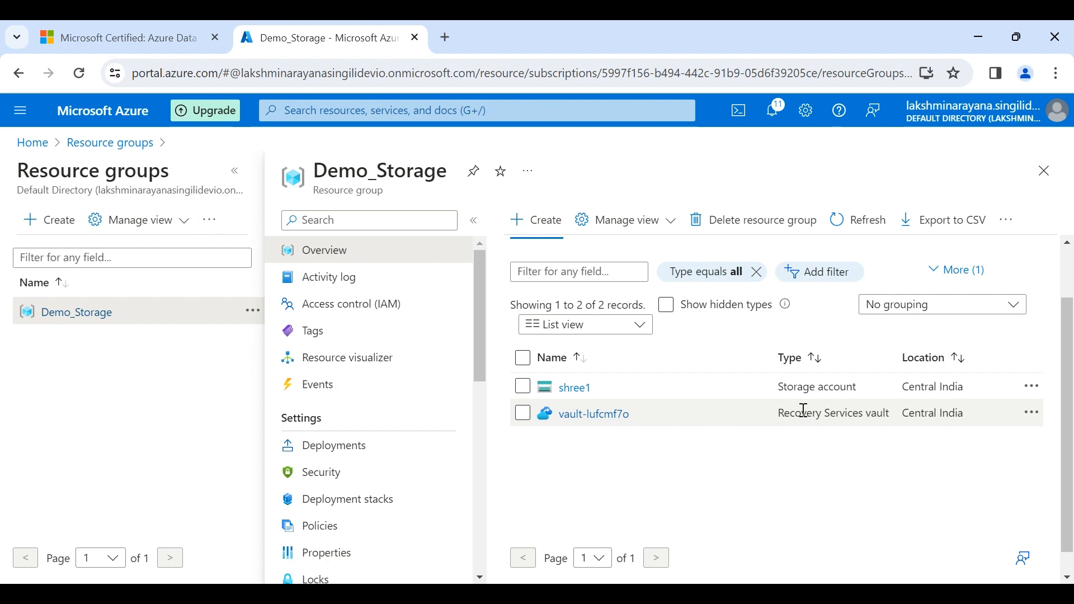
Step: Open the Recovery Services vault in Demo_Storage and look through its overview page
{"action": "left_click", "coordinate": [585, 421]}
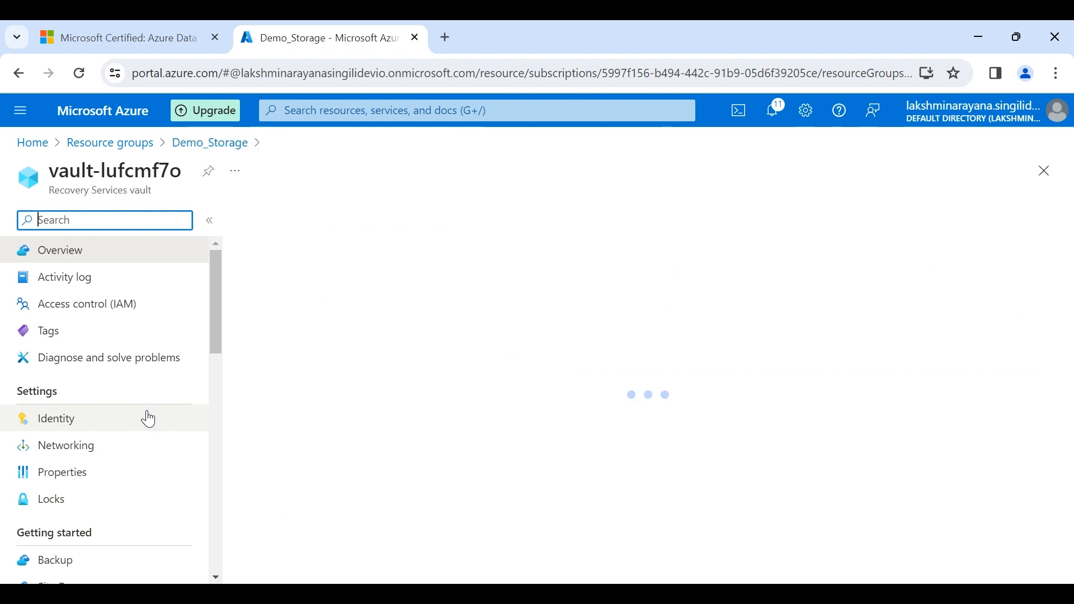
{"action": "scroll", "coordinate": [320, 458], "scroll_direction": "down", "scroll_amount": 1}
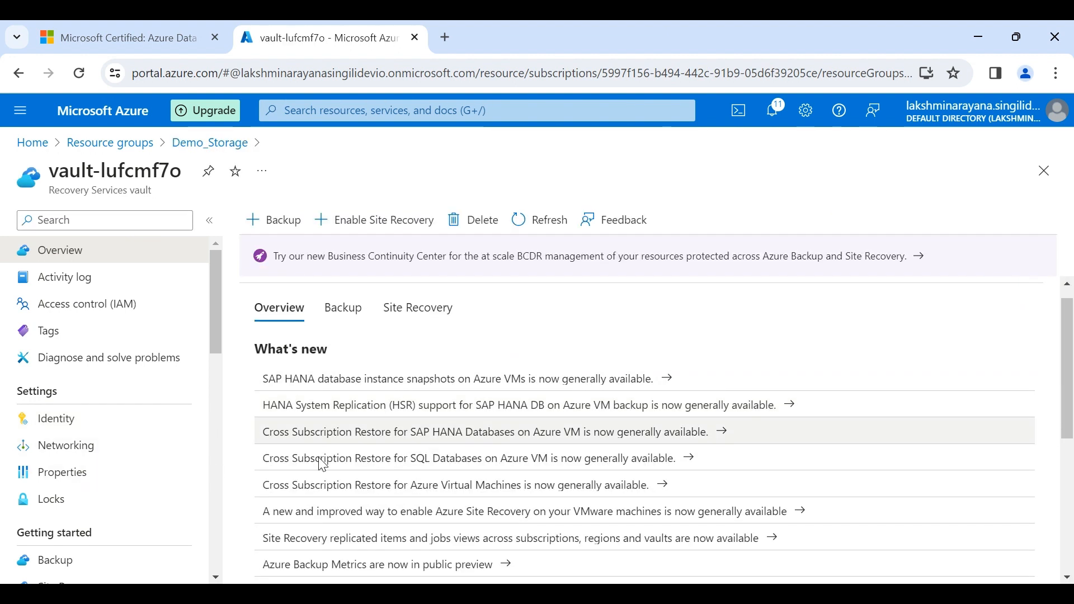
{"action": "scroll", "coordinate": [320, 457], "scroll_direction": "down", "scroll_amount": 5}
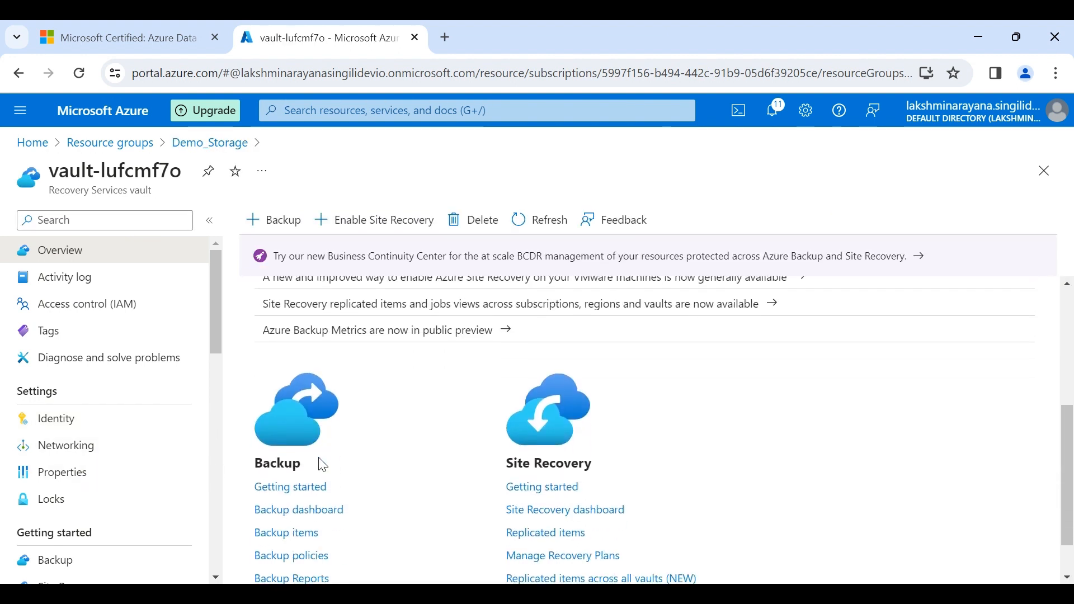
{"action": "scroll", "coordinate": [356, 436], "scroll_direction": "up", "scroll_amount": 5}
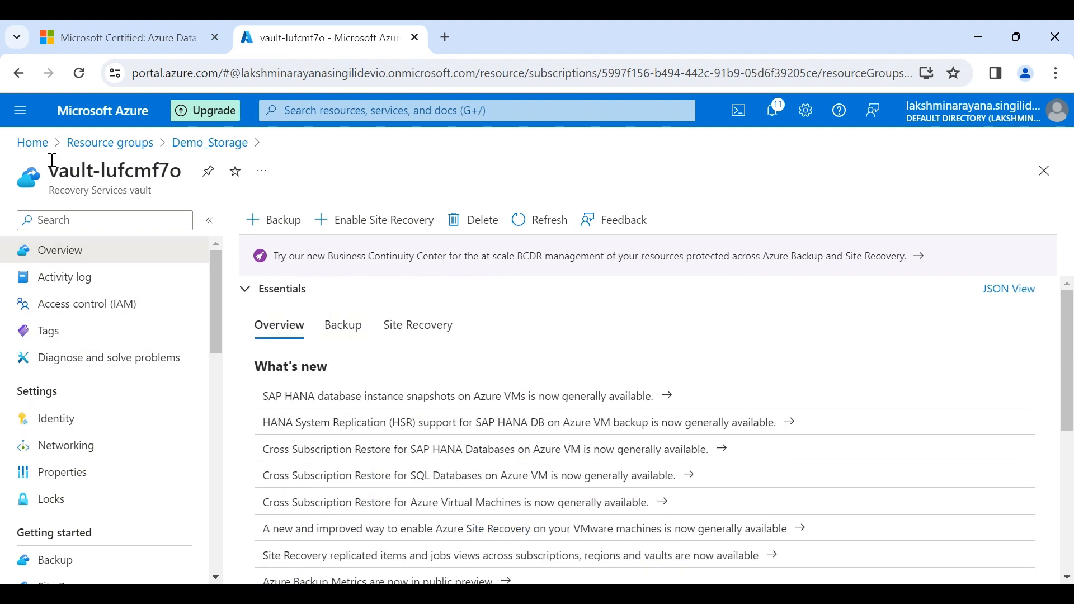
Step: Return to Demo_Storage and open product2.json from the product_data folder in shree1's data container
{"action": "left_click", "coordinate": [189, 144]}
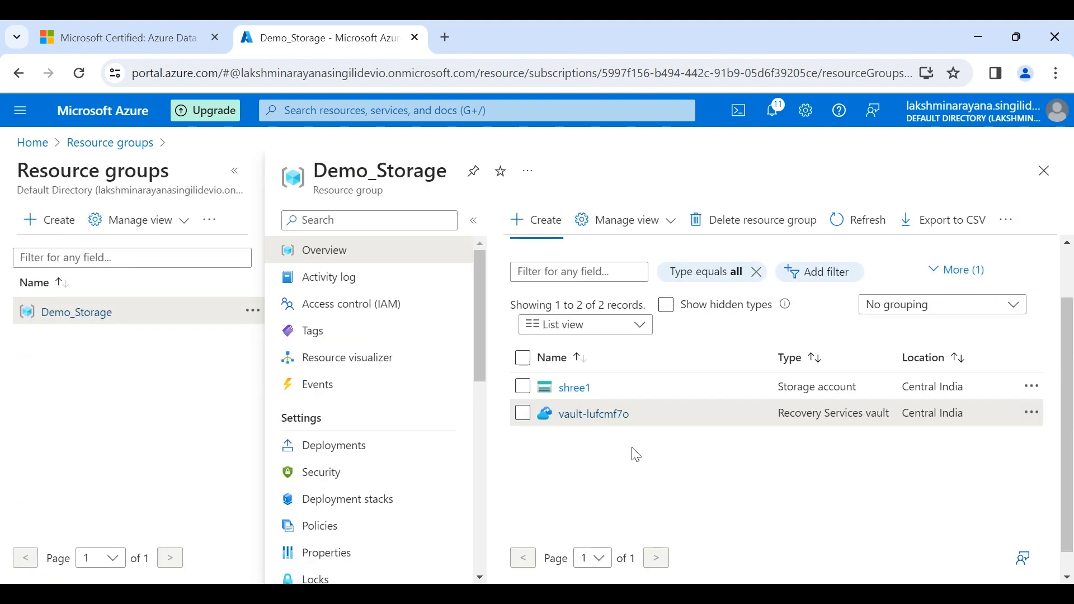
{"action": "left_click", "coordinate": [573, 387]}
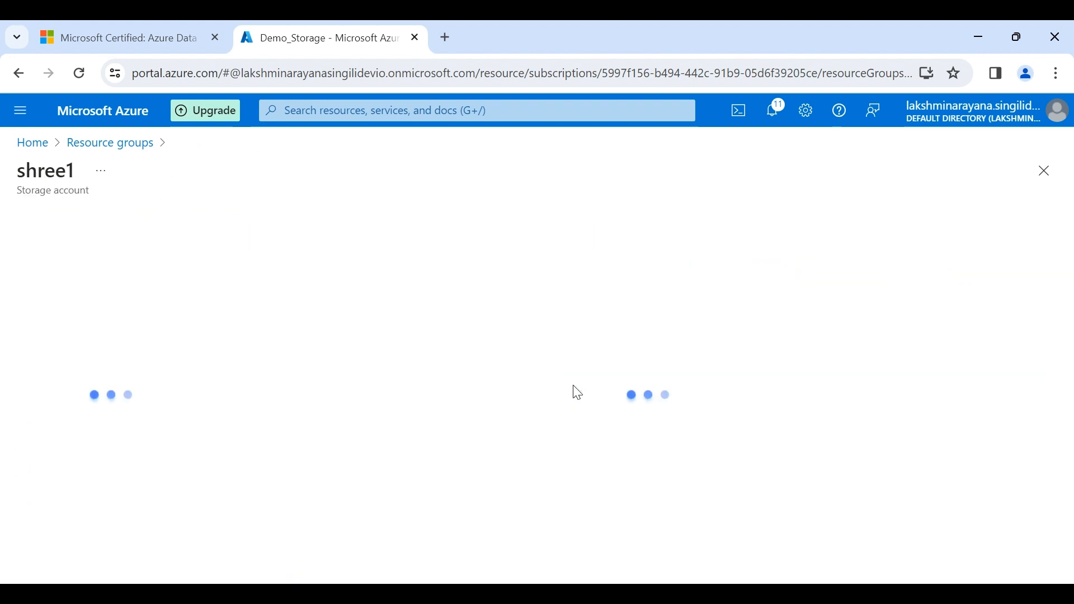
{"action": "scroll", "coordinate": [96, 437], "scroll_direction": "down", "scroll_amount": 1}
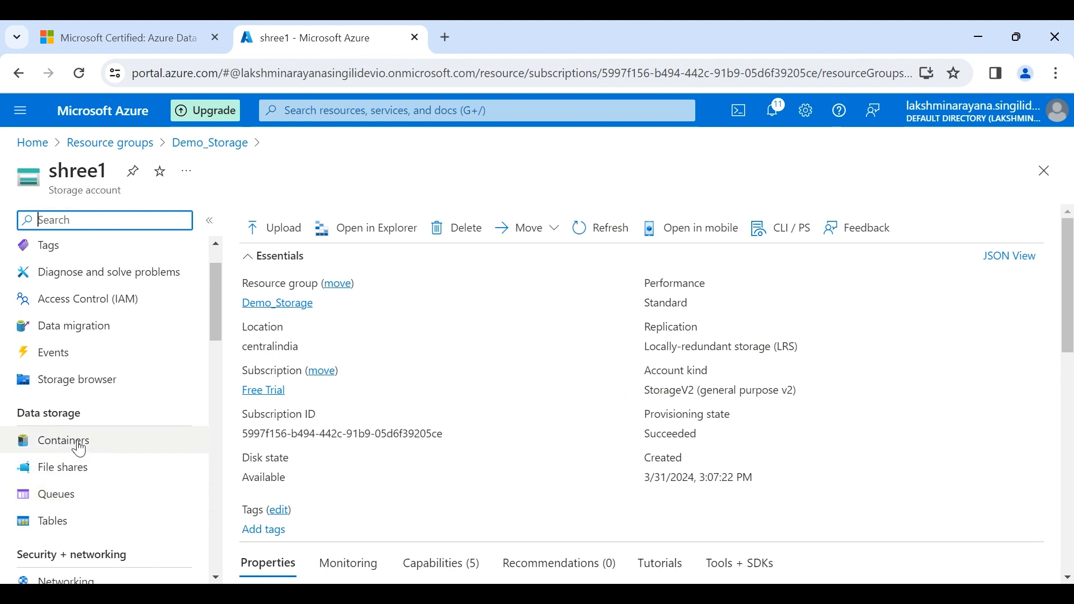
{"action": "left_click", "coordinate": [79, 446]}
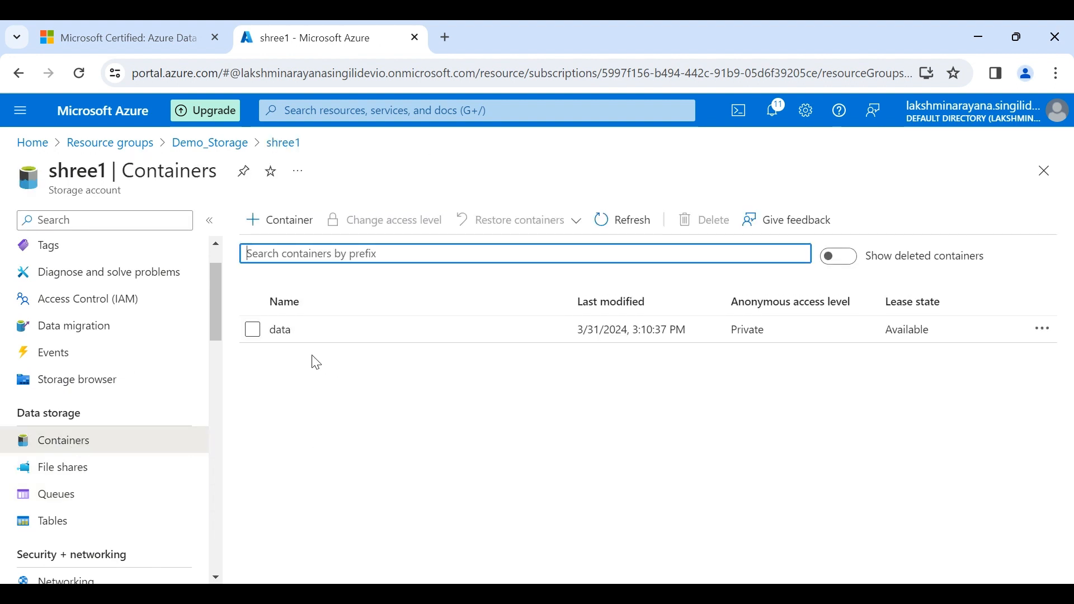
{"action": "left_click", "coordinate": [281, 336]}
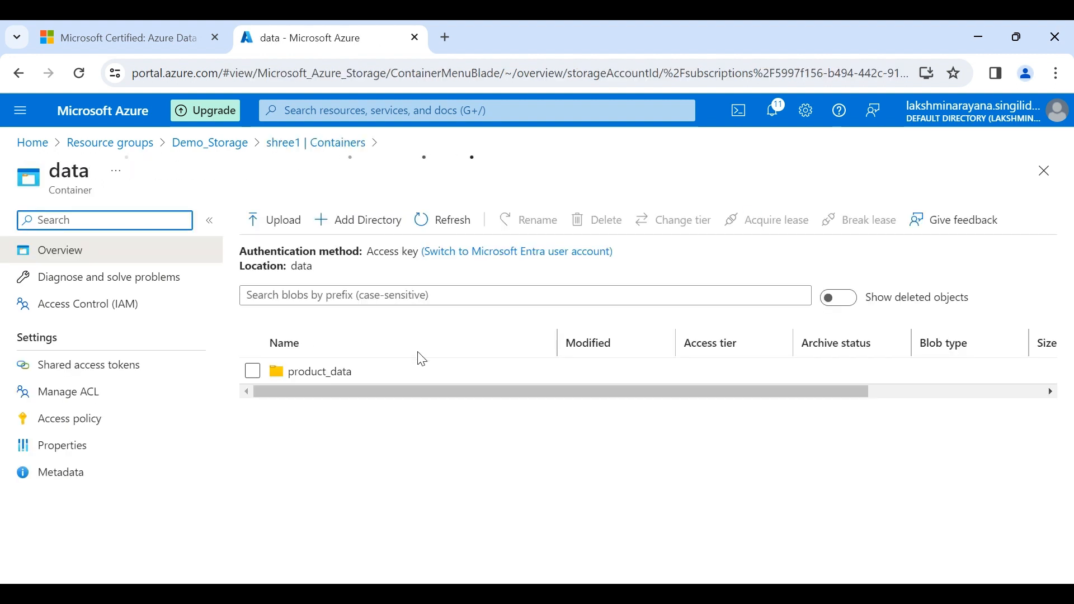
{"action": "left_click", "coordinate": [314, 375]}
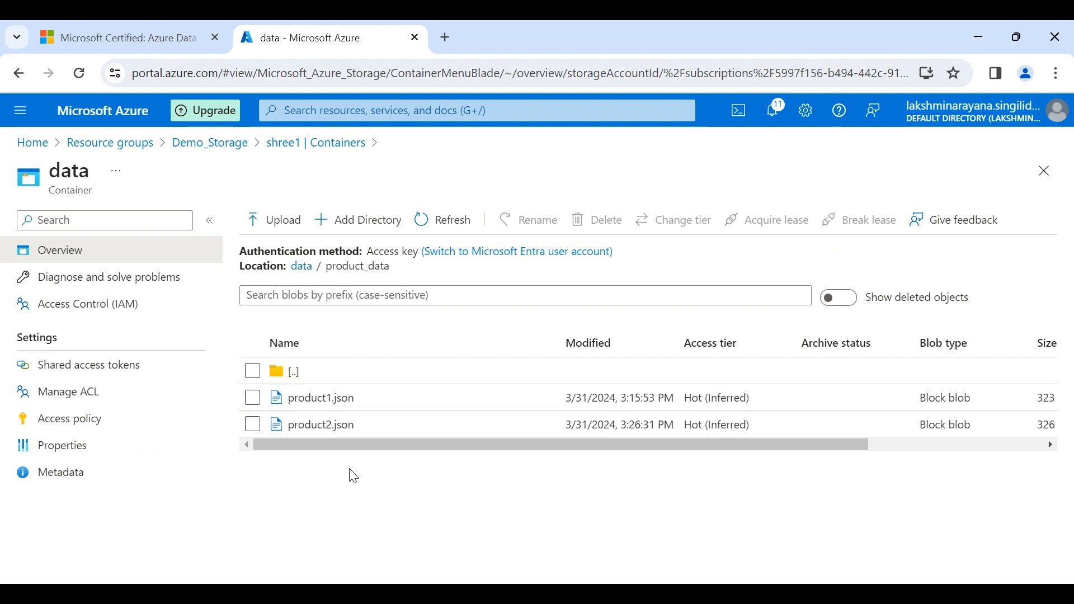
{"action": "double_click", "coordinate": [312, 425]}
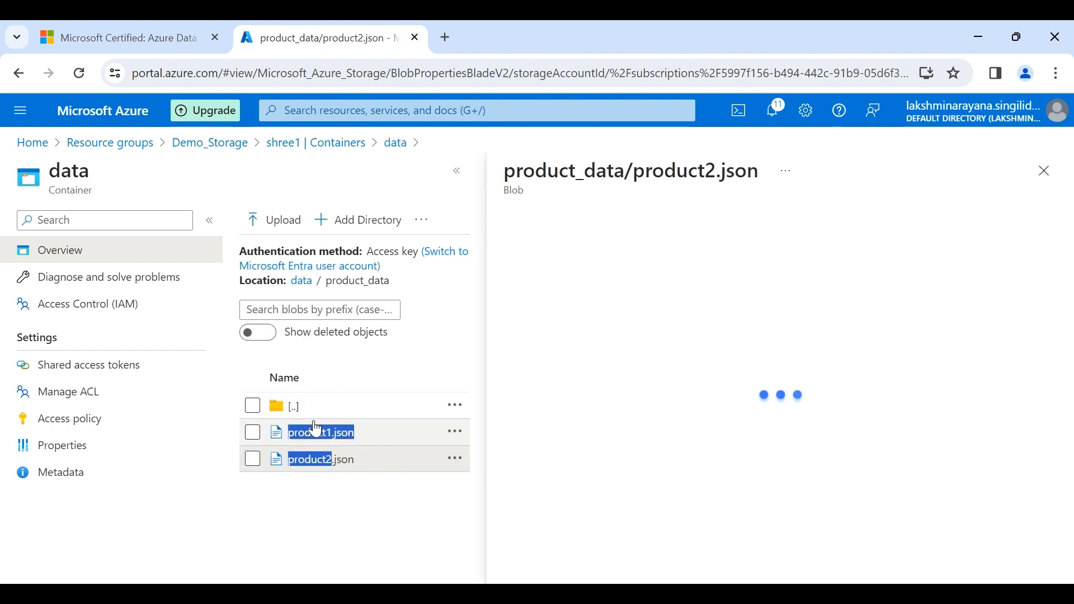
Step: Copy product2.json's blob URL and load it in a new browser tab to test direct access to the file
{"action": "left_click", "coordinate": [862, 320]}
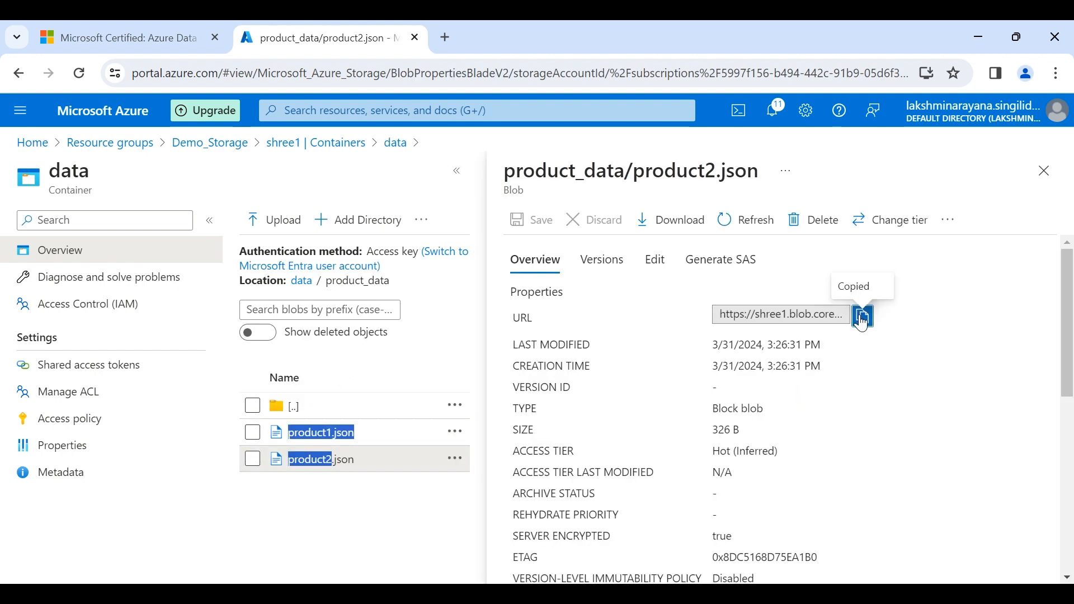
{"action": "left_click", "coordinate": [439, 38]}
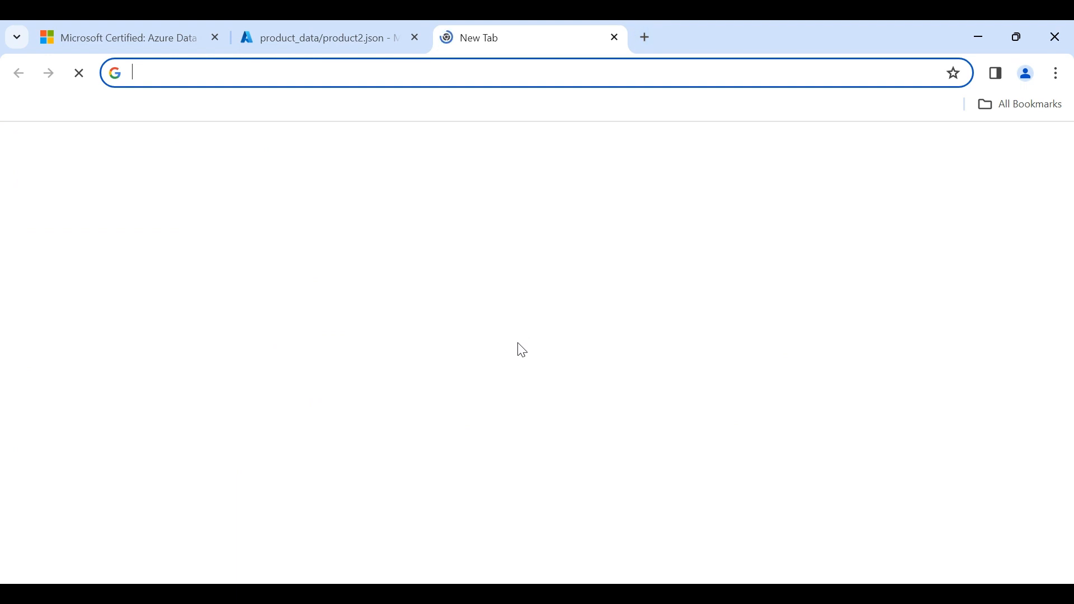
{"action": "left_click", "coordinate": [443, 402]}
{"action": "key", "text": "ctrl+v"}
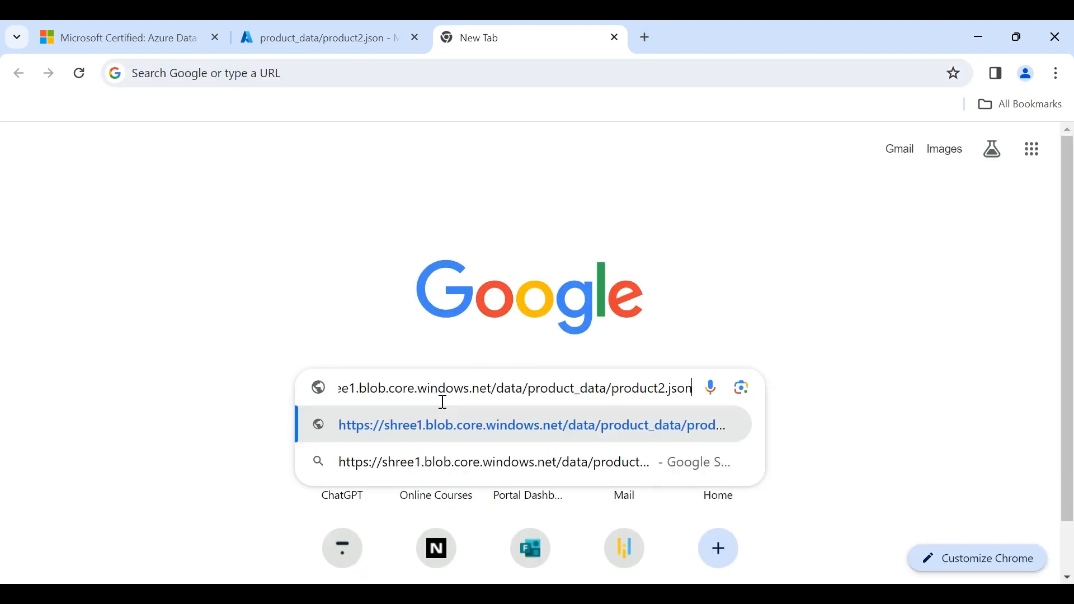
{"action": "key", "text": "Return"}
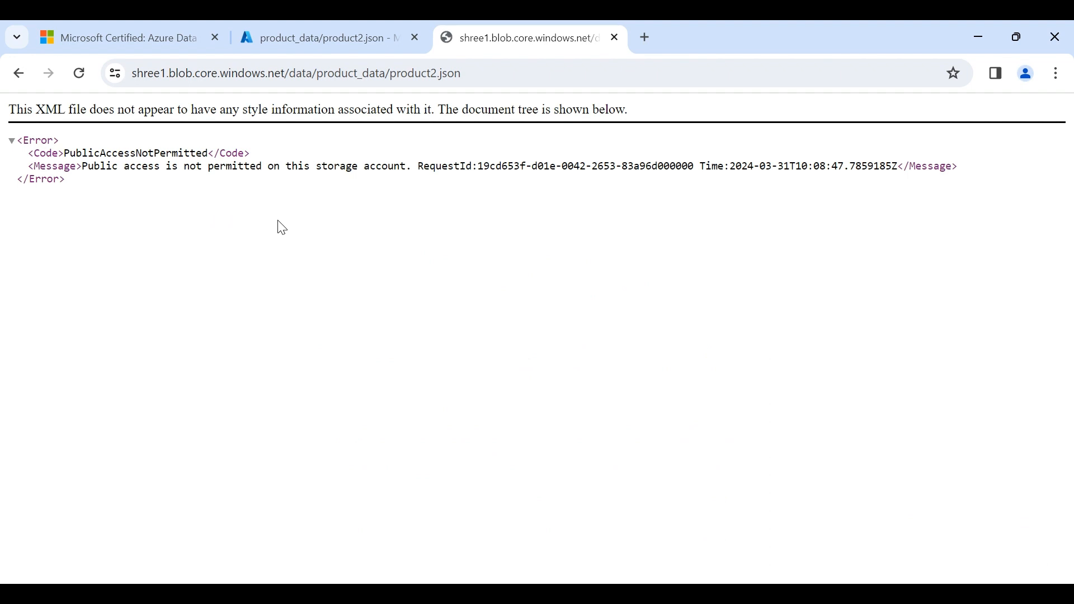
Step: Return to the Azure portal and close product2.json's details to get back to the product_data folder listing
{"action": "left_click", "coordinate": [350, 21]}
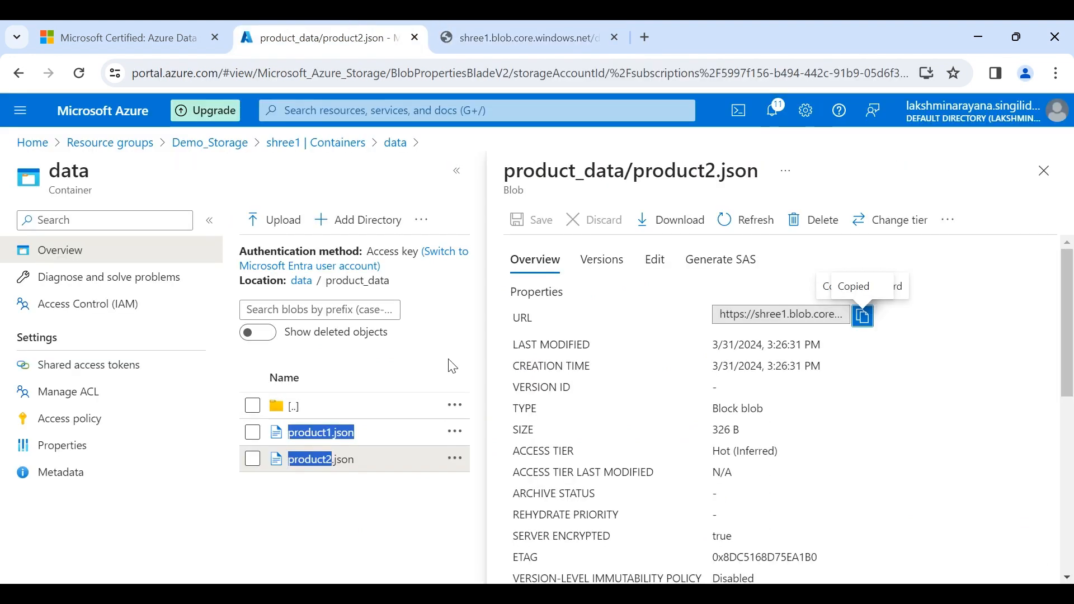
{"action": "left_click", "coordinate": [466, 334]}
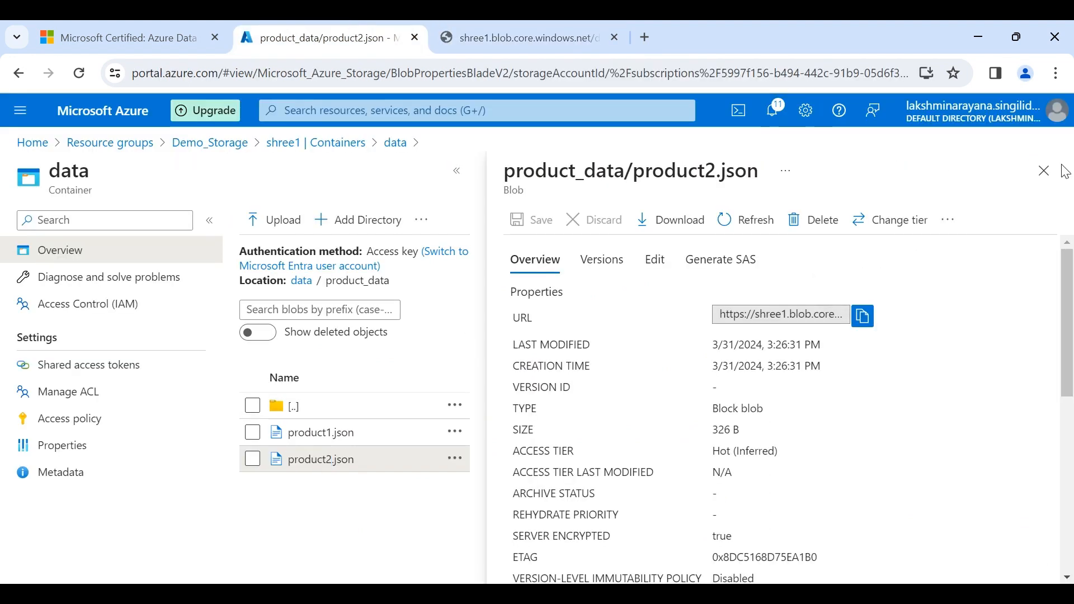
{"action": "left_click", "coordinate": [1044, 171]}
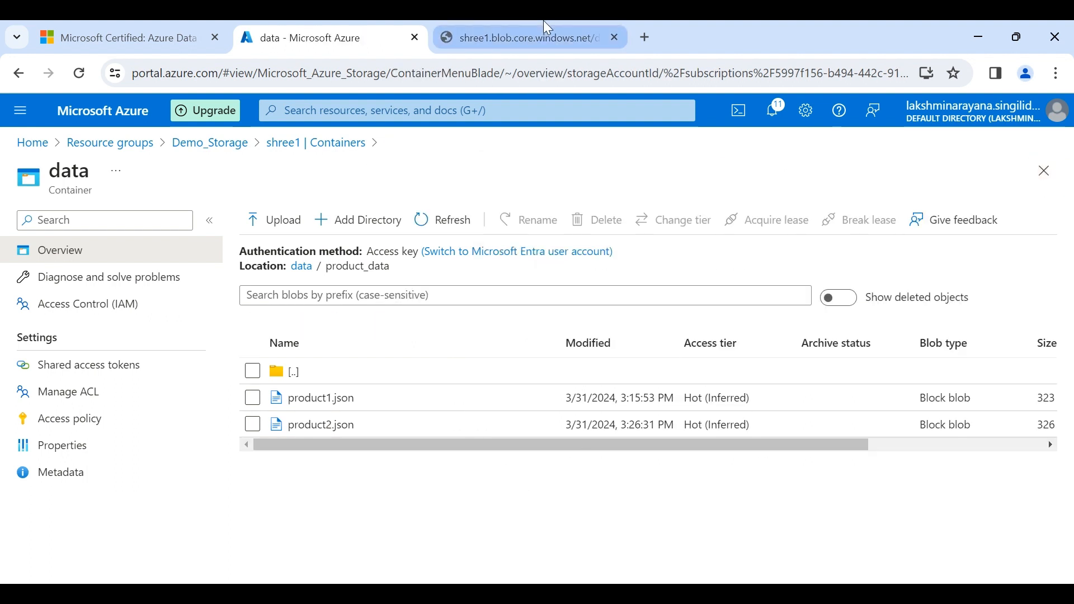
Step: Switch to the page loaded from product2.json's URL and examine its message text
{"action": "left_click", "coordinate": [542, 36]}
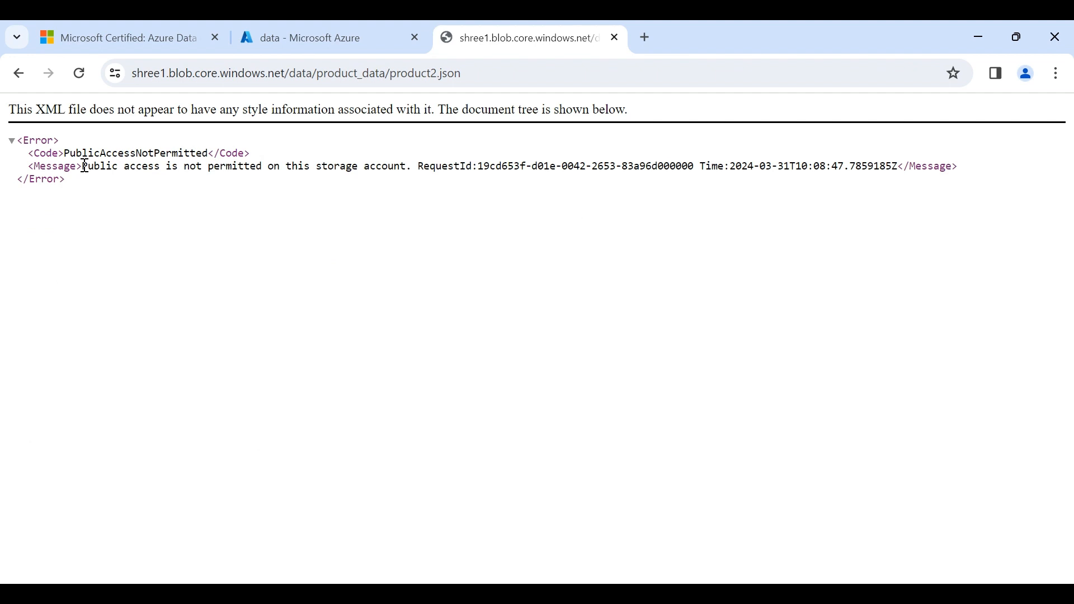
{"action": "left_click_drag", "start_coordinate": [84, 166], "coordinate": [414, 166]}
{"action": "left_click", "coordinate": [412, 171]}
Step: Switch back to the Azure portal and go through shree1's containers list up to the Demo_Storage resource group
{"action": "left_click", "coordinate": [361, 27]}
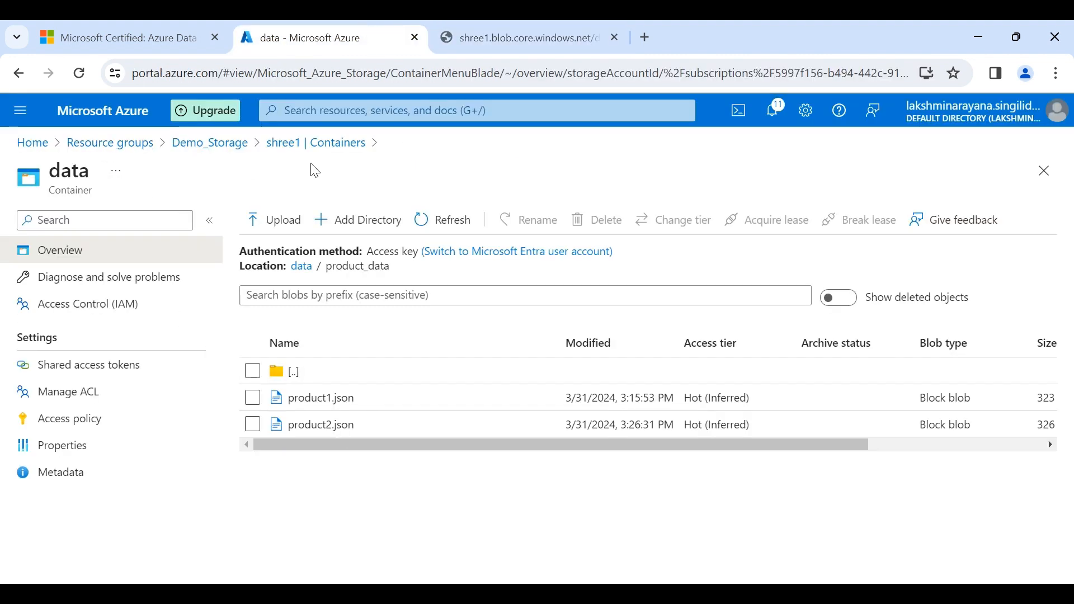
{"action": "left_click", "coordinate": [338, 144]}
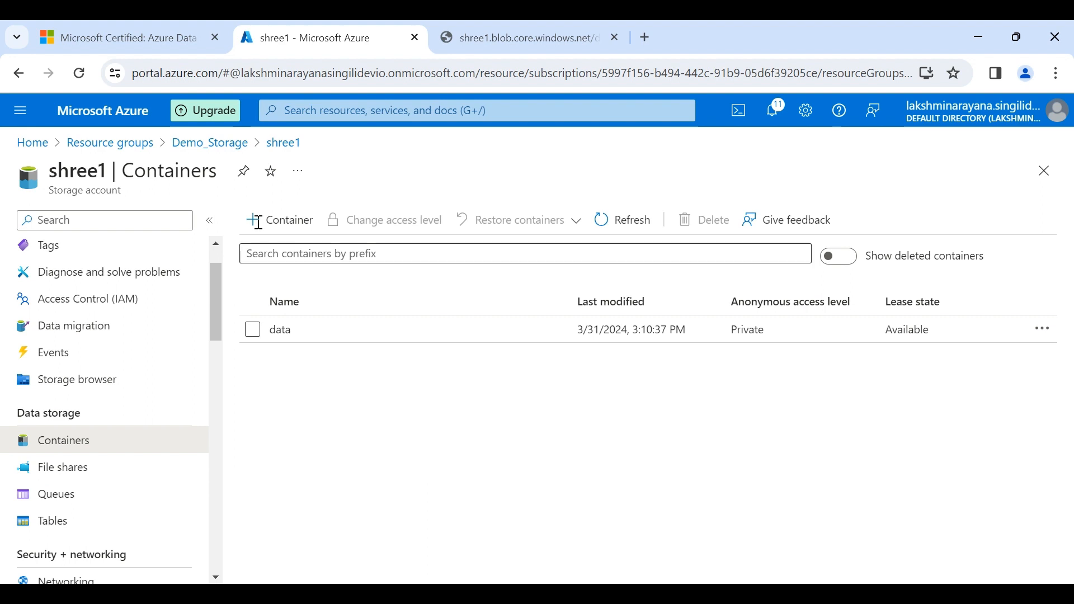
{"action": "left_click", "coordinate": [188, 144]}
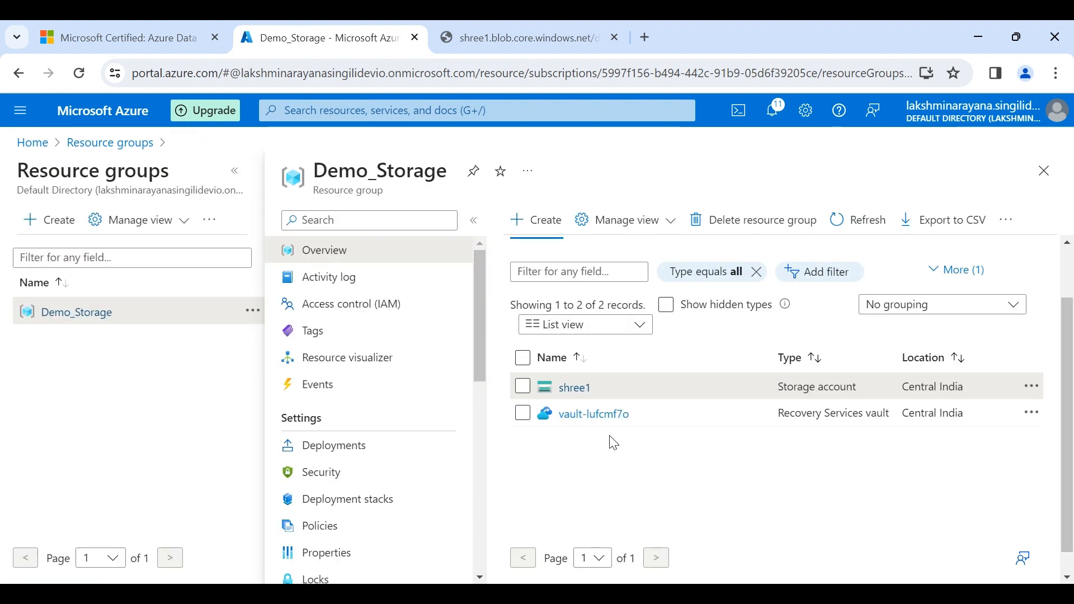